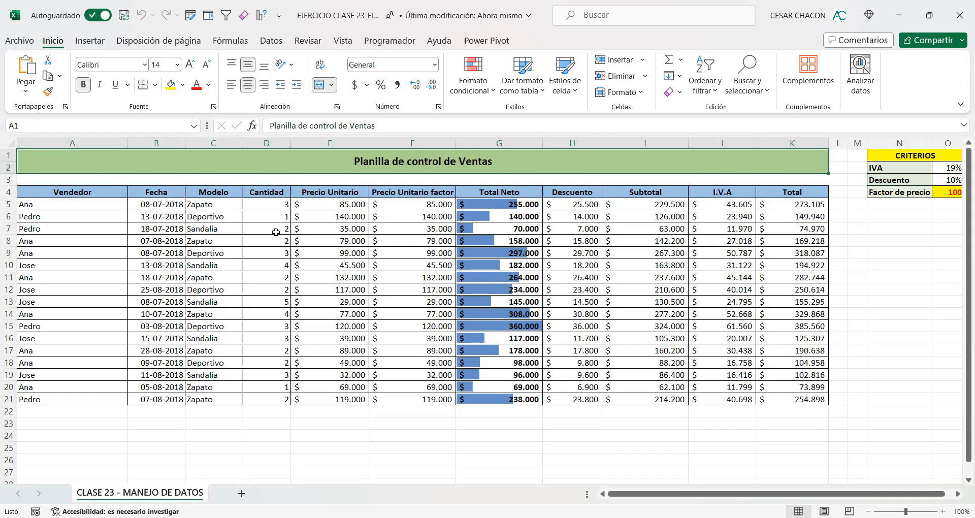
Step: Auto-fit the Vendedor column's width to its contents and widen it slightly
click(97, 192)
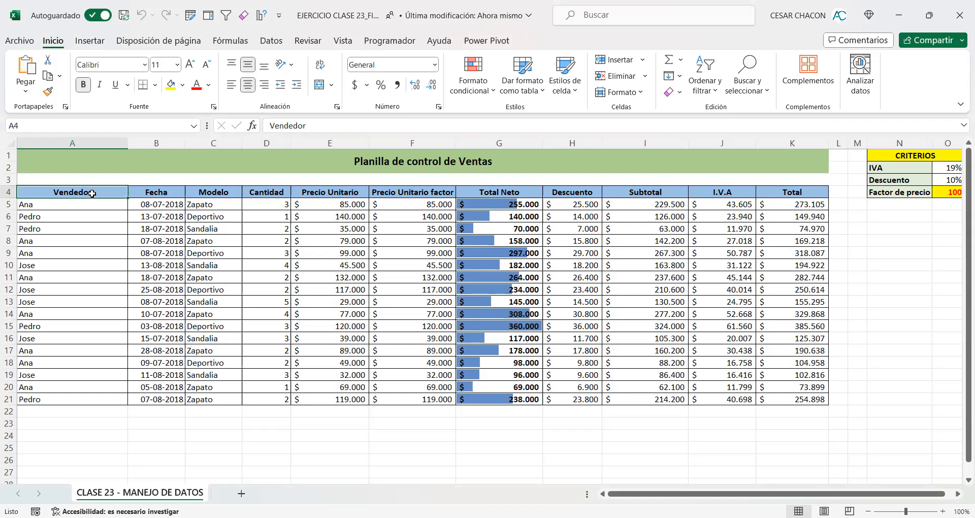
double_click(128, 143)
drag(60, 143, 370, 178)
click(95, 143)
click(53, 143)
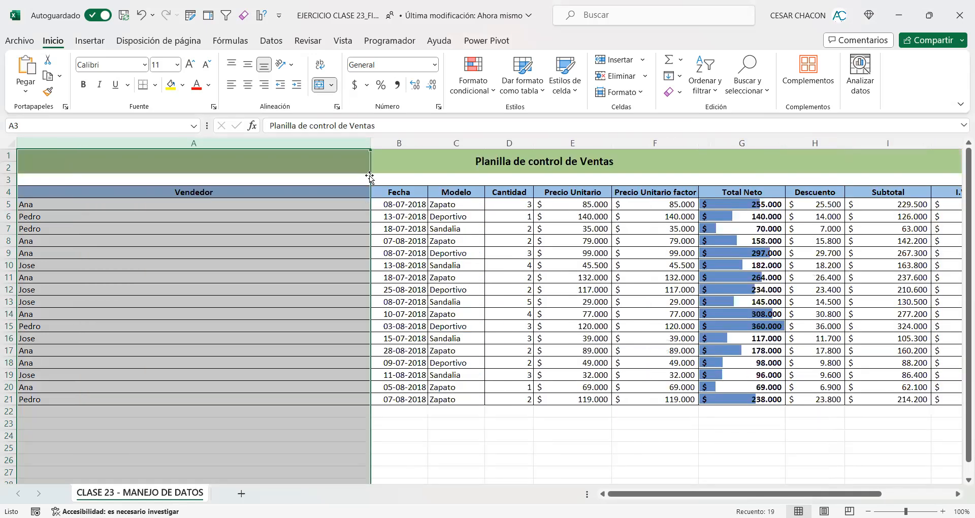
double_click(370, 143)
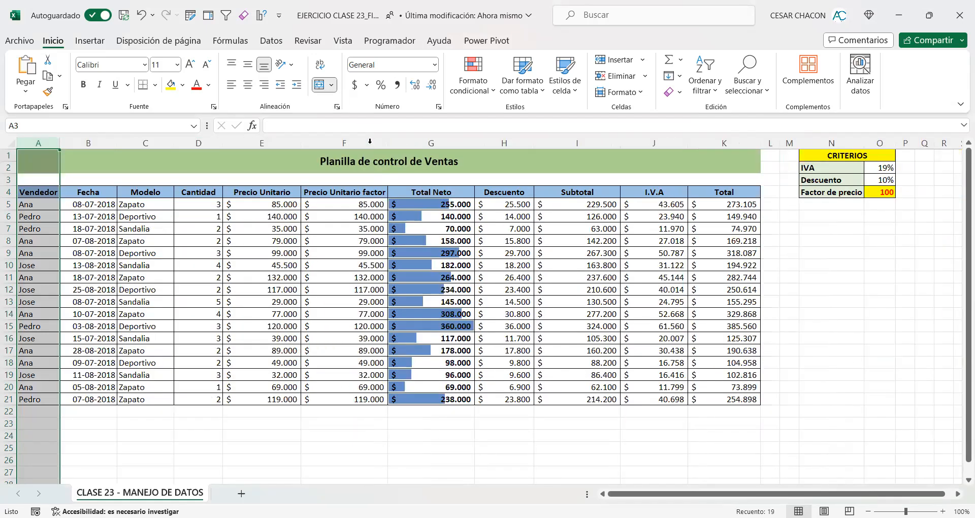
drag(60, 143, 82, 147)
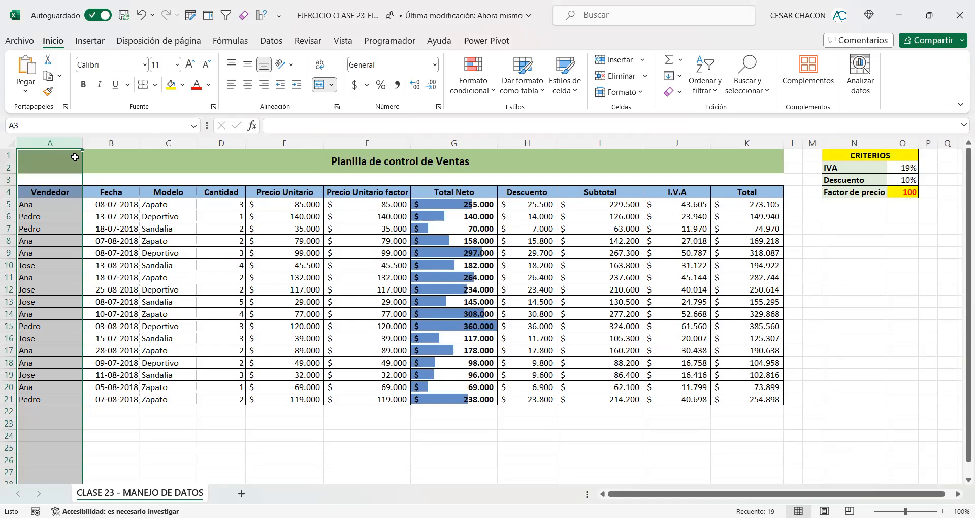
Step: Select the Vendedor column data together with its header, range A4:A21
click(53, 194)
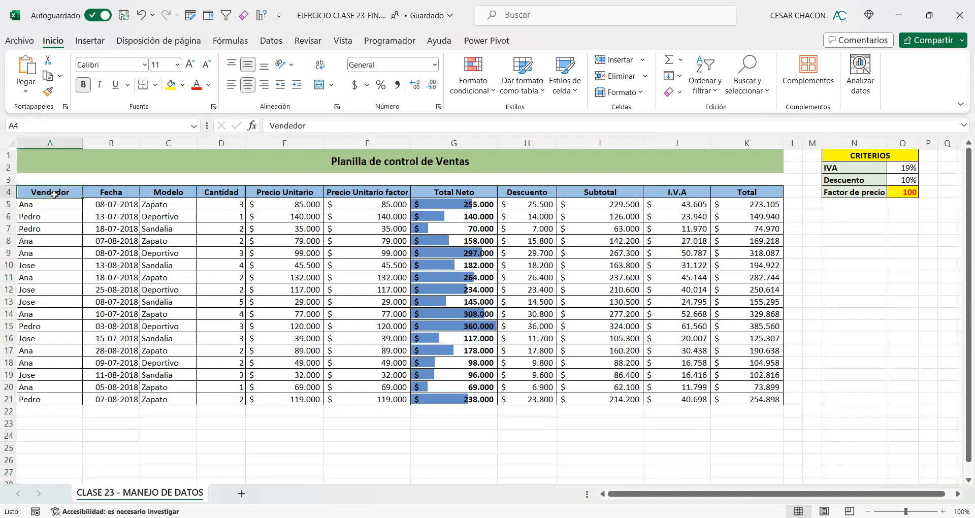
drag(54, 195, 48, 402)
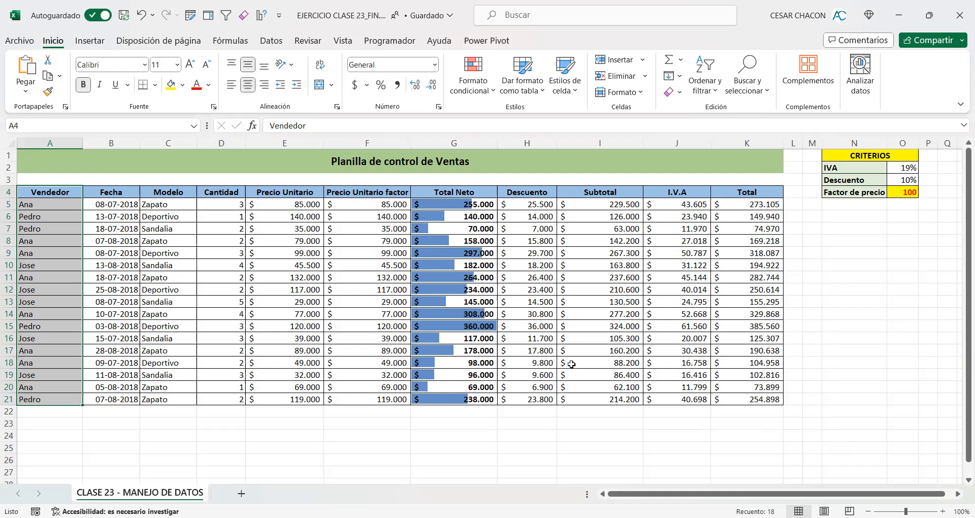
key(alt+Tab)
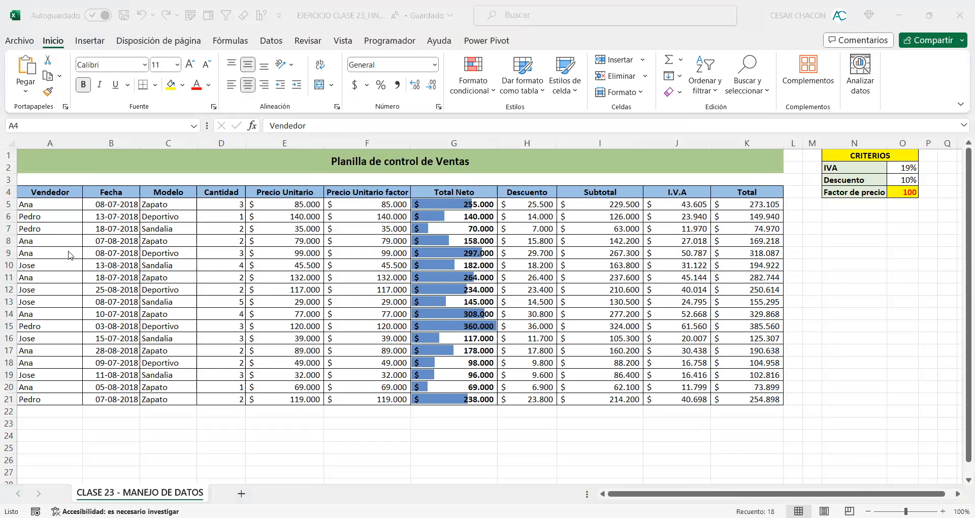
drag(68, 28, 112, 53)
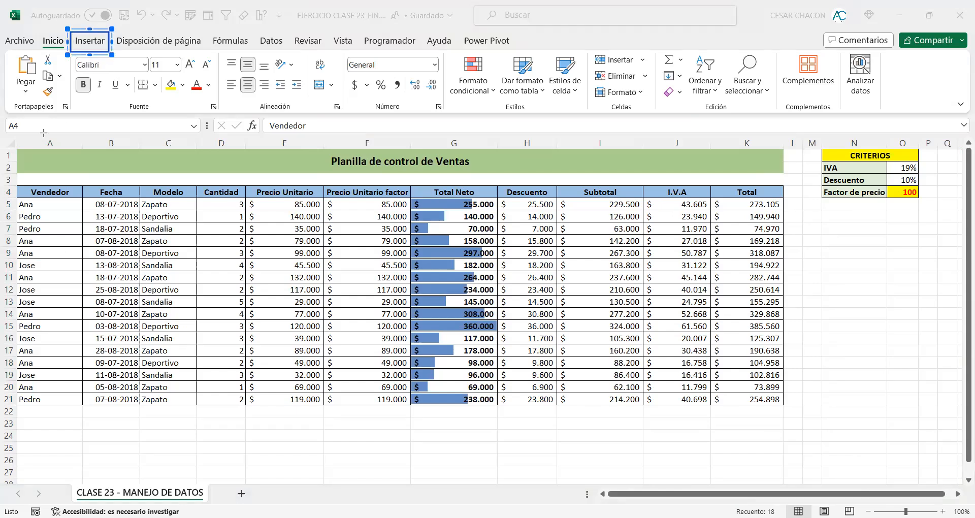
drag(184, 187, 102, 57)
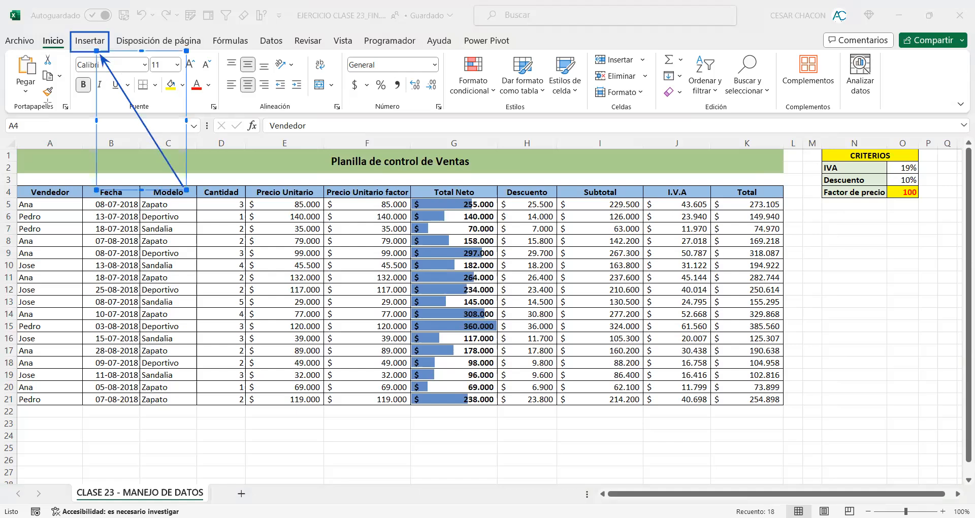
Step: Insert the recommended clustered column chart (Columnas agrupadas) counting the entries per Vendedor
click(102, 41)
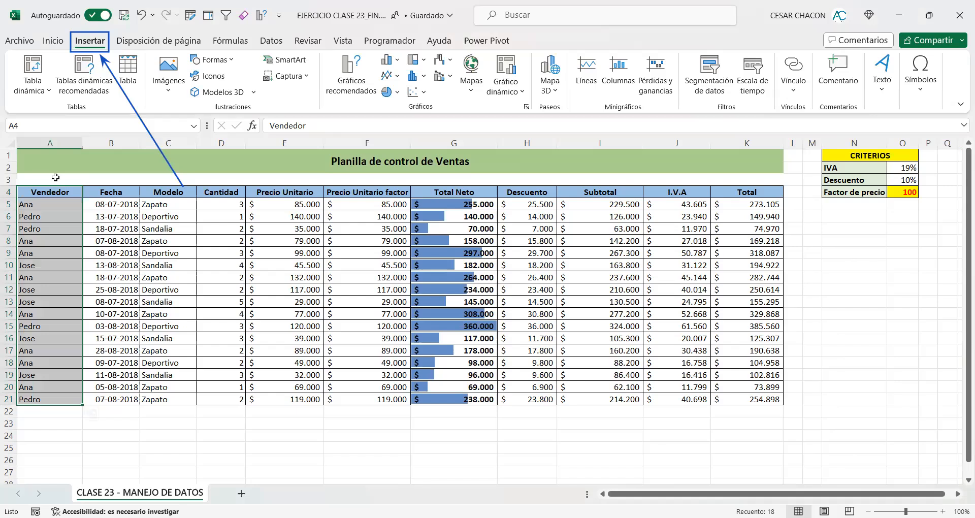
key(alt+Tab)
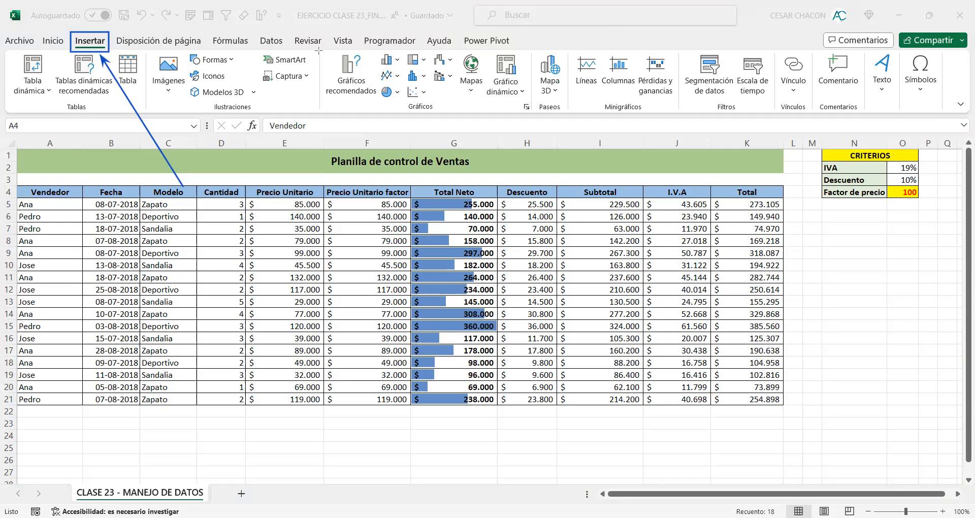
drag(317, 47, 380, 110)
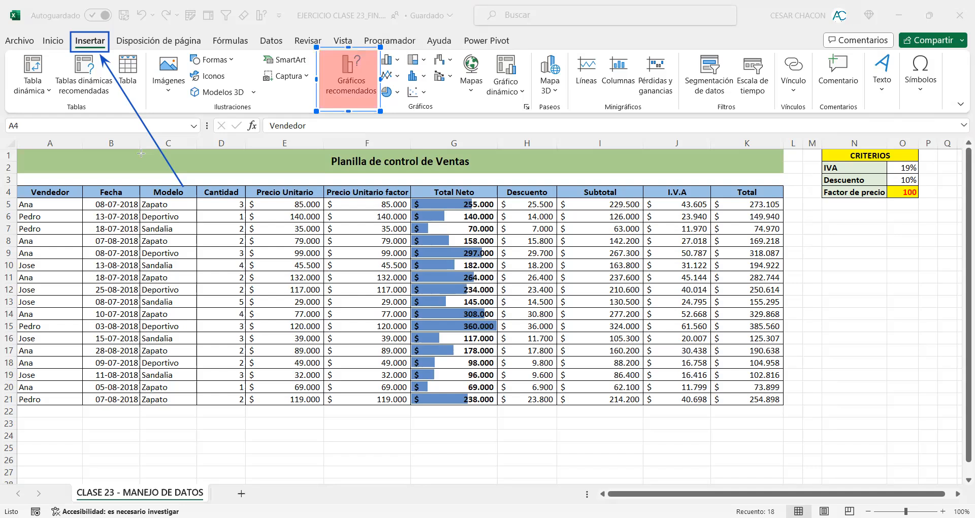
drag(259, 224, 323, 111)
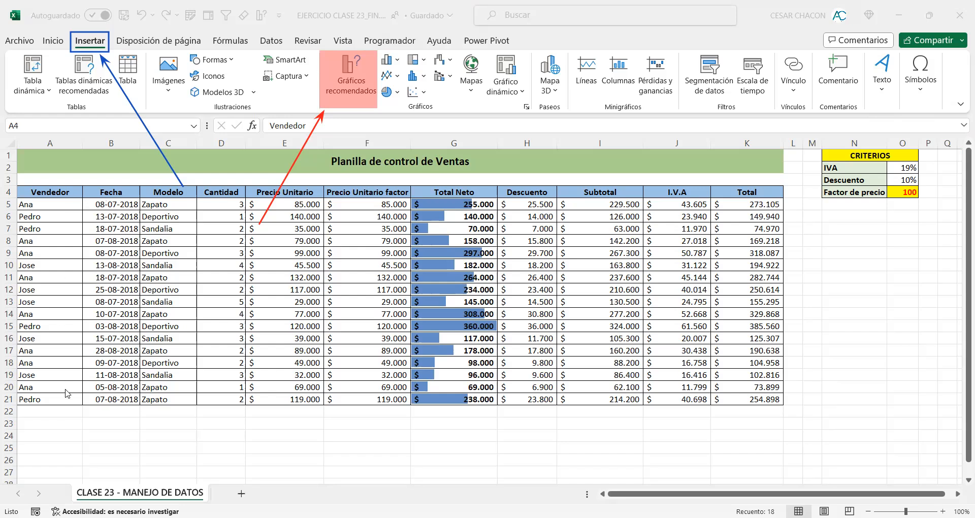
click(345, 80)
click(330, 80)
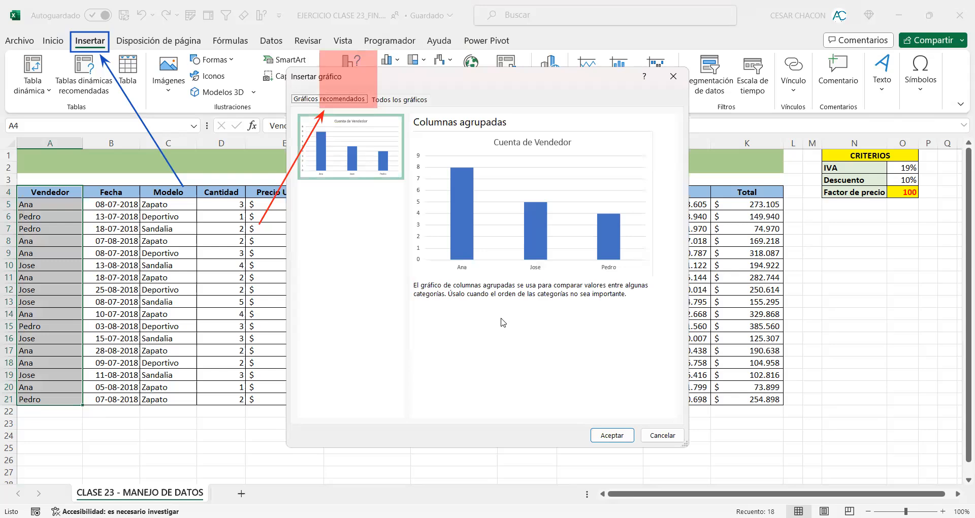
click(624, 437)
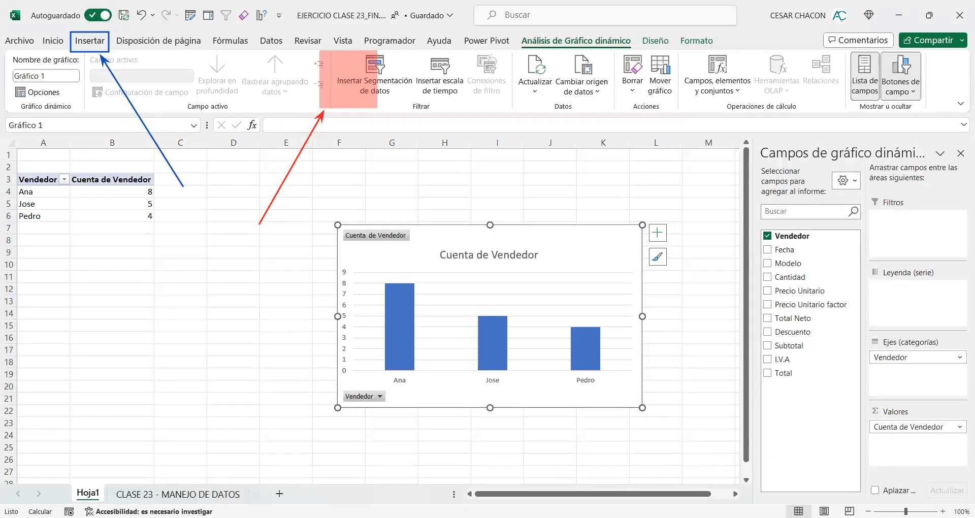
Step: Rename the new pivot chart sheet as ANALISIS VENDEDORES
double_click(86, 494)
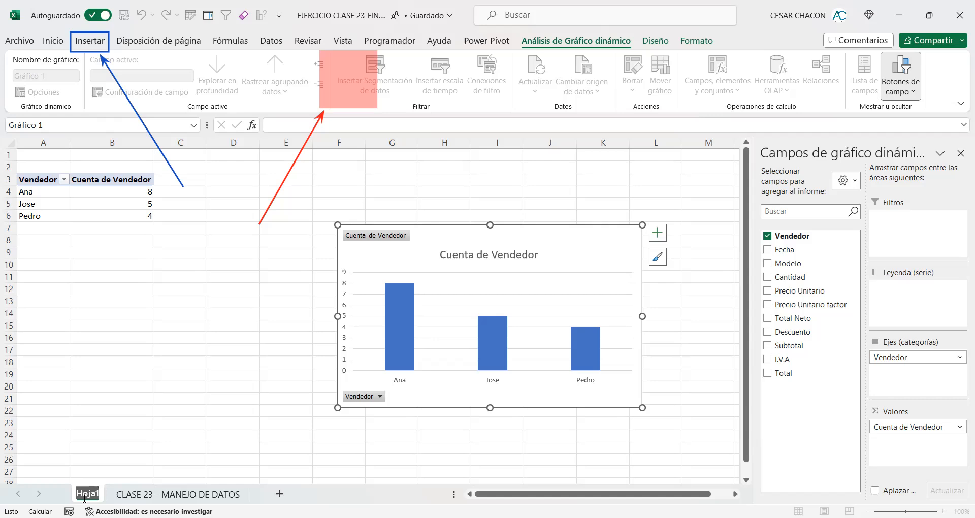
text(ANA)
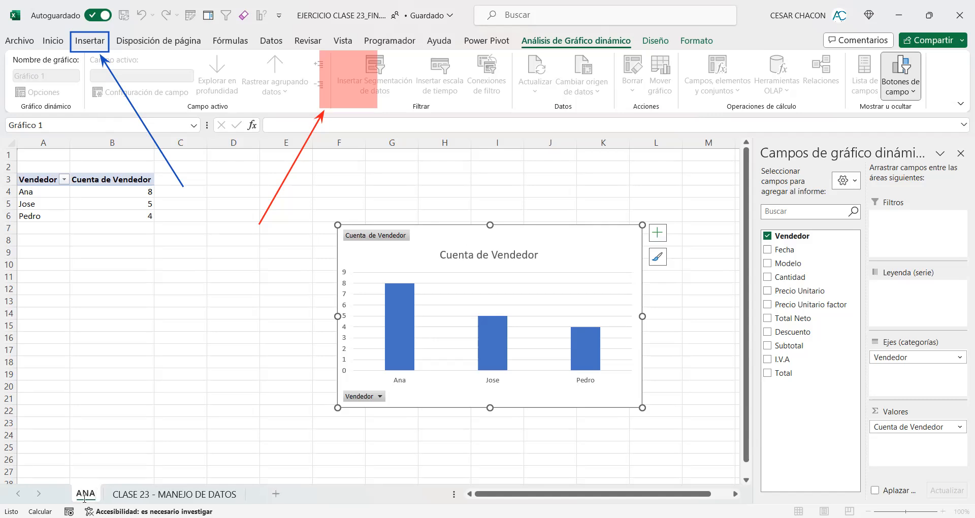
text(LISIS VE)
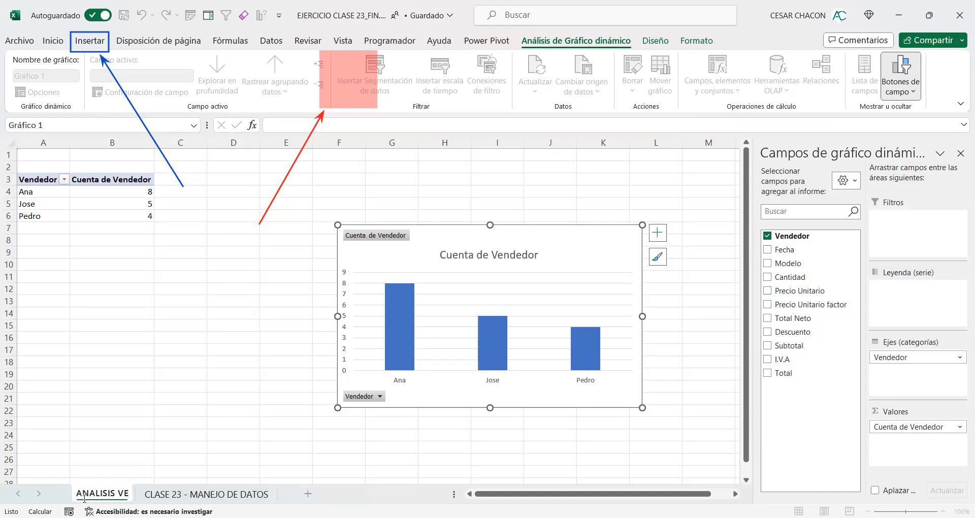
text(NDEDORES)
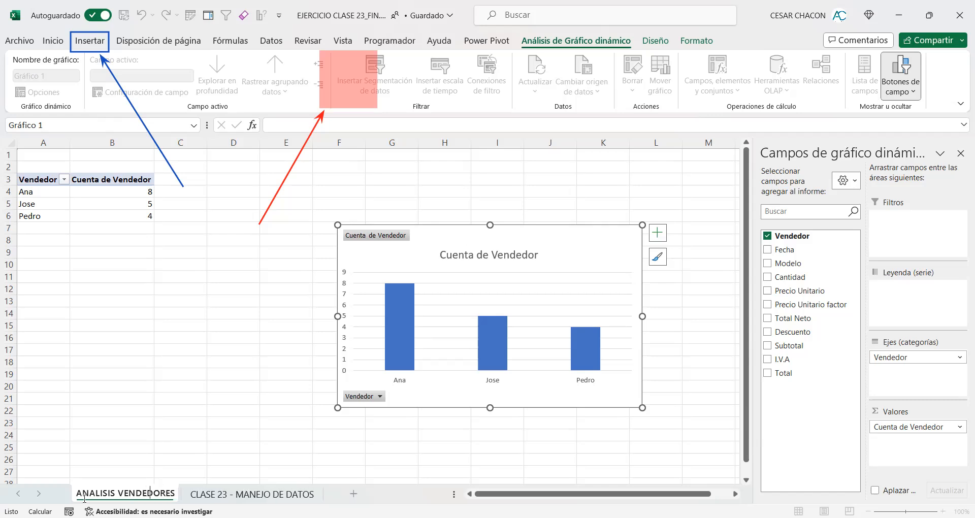
click(151, 255)
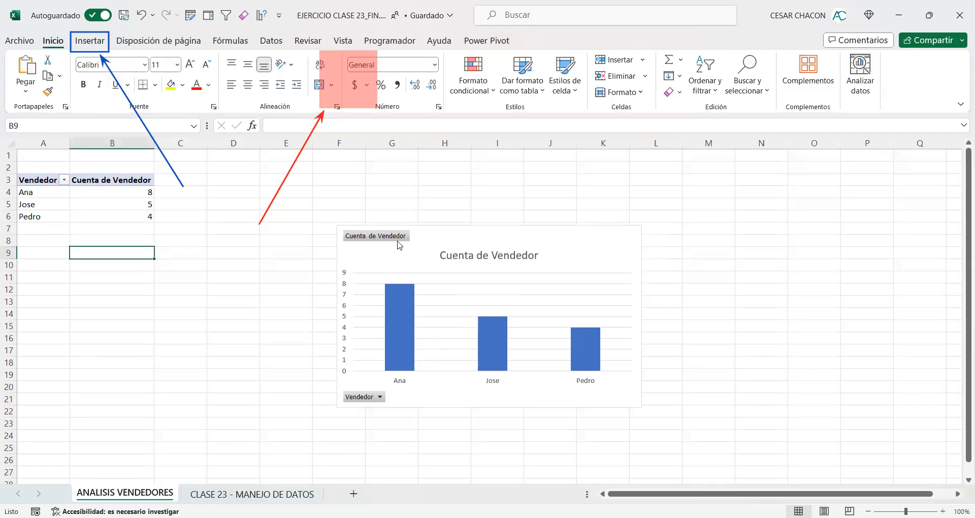
Step: Examine the pivot chart's parts by selecting its chart area, title, column series, plot area and axis labels
click(436, 239)
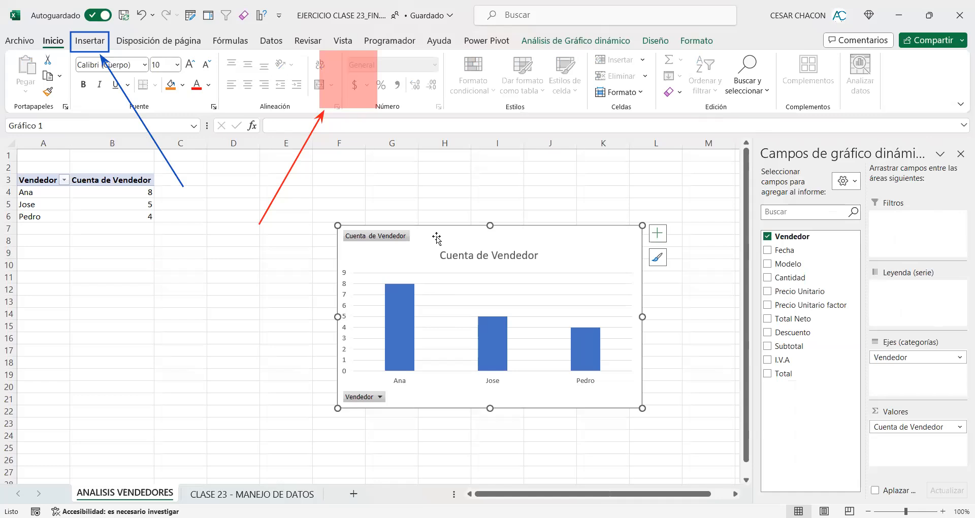
click(599, 203)
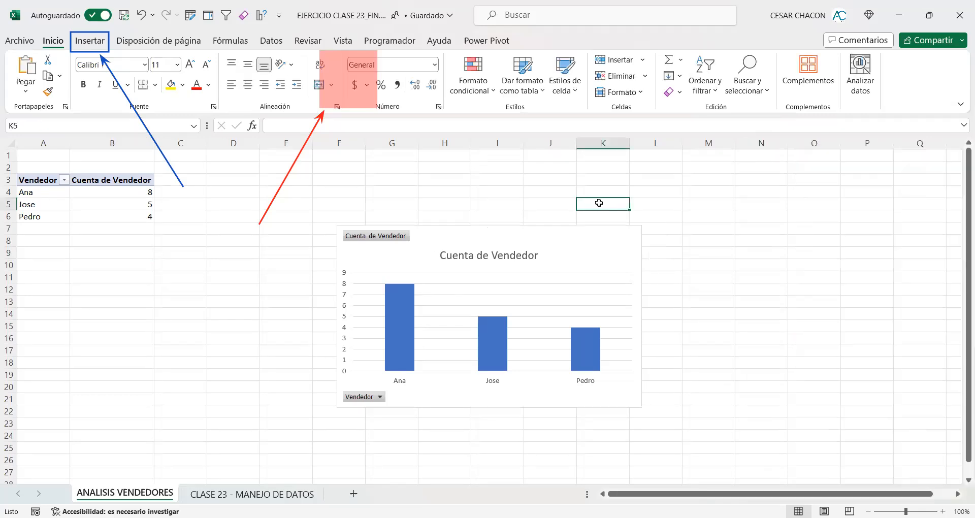
click(493, 252)
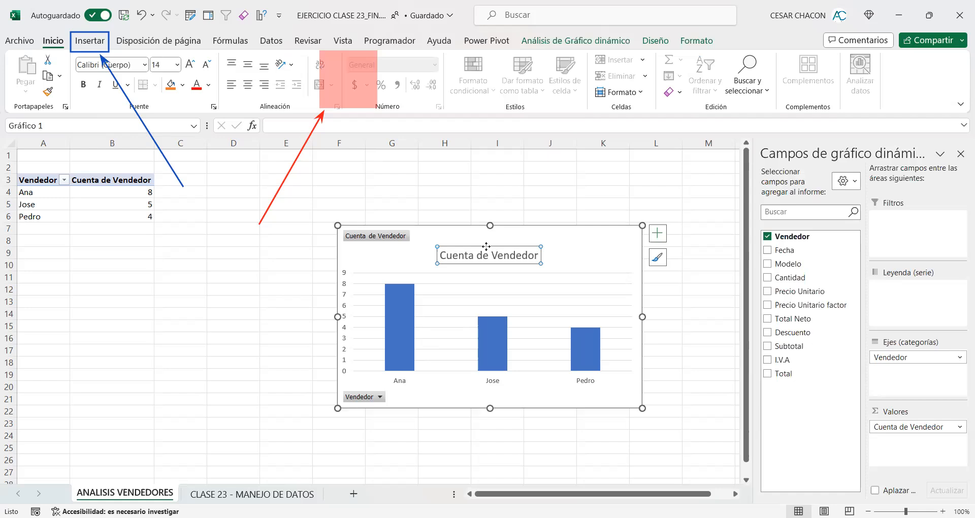
click(411, 291)
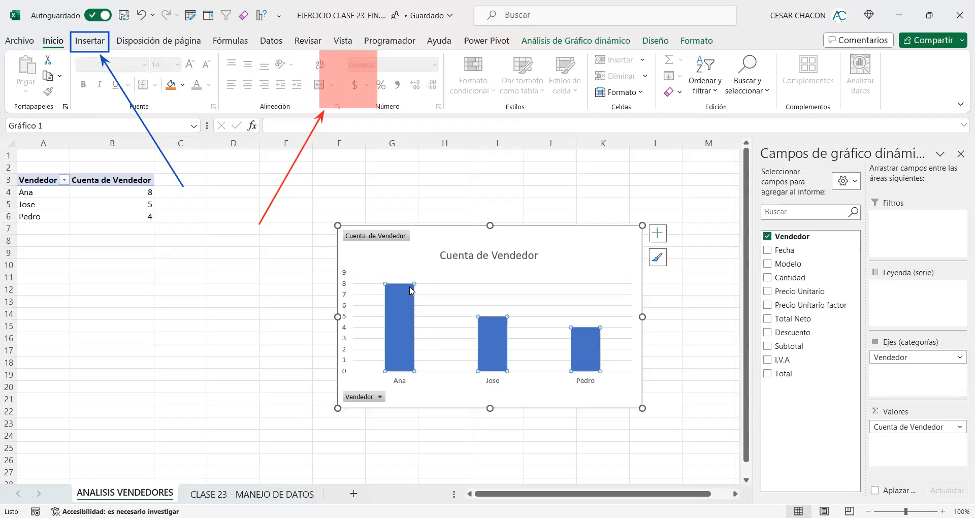
click(359, 278)
click(347, 277)
click(401, 381)
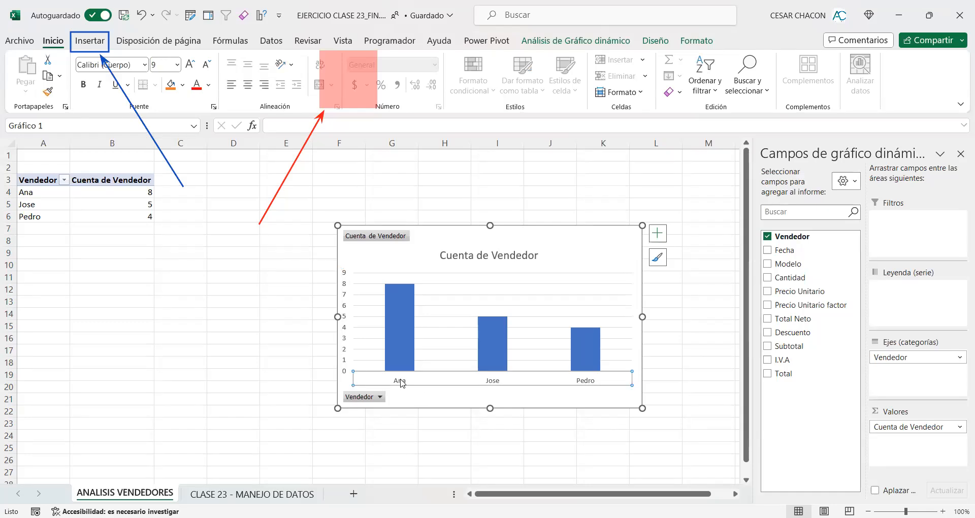
Step: Move the pivot chart beside the pivot table and resize it to span about D4:K23
click(556, 236)
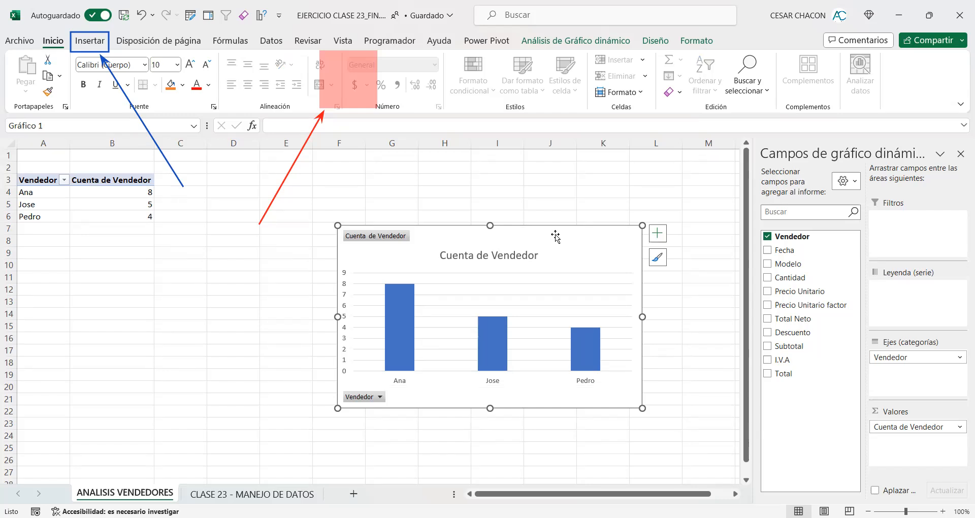
drag(555, 236, 425, 182)
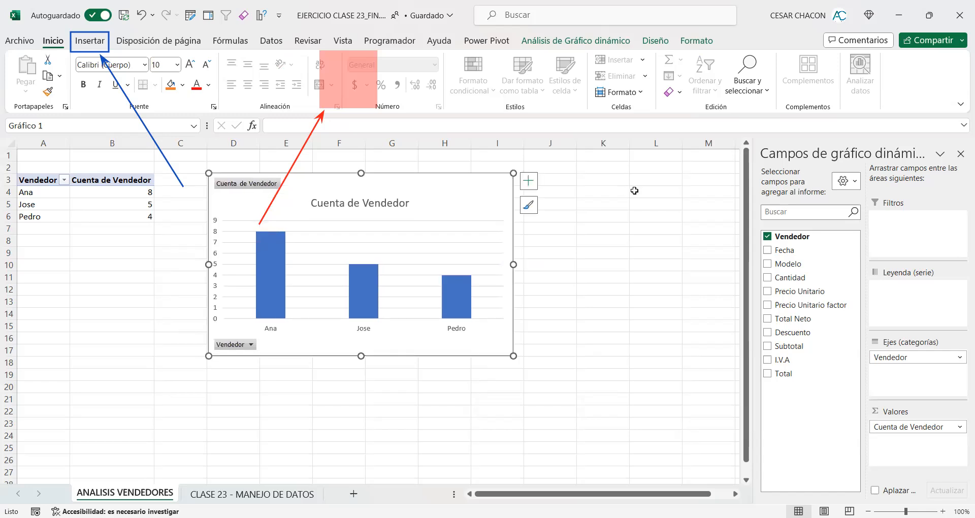
drag(513, 356, 683, 455)
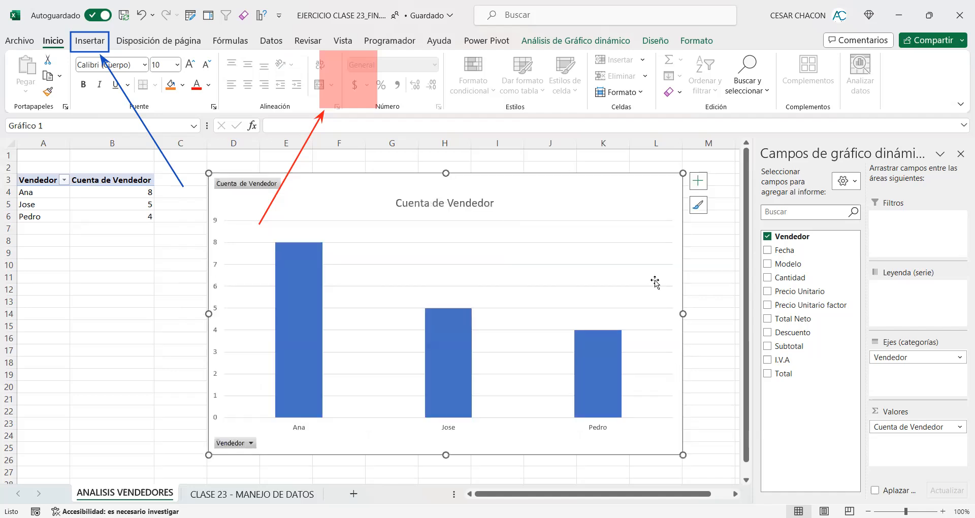
drag(682, 174, 491, 236)
drag(398, 272, 398, 321)
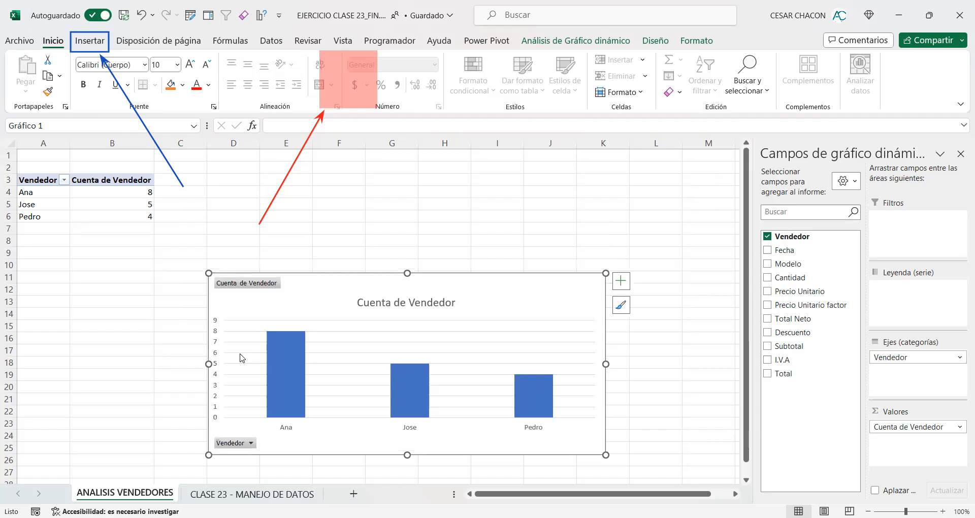
drag(209, 363, 296, 364)
drag(452, 455, 452, 413)
drag(296, 273, 208, 186)
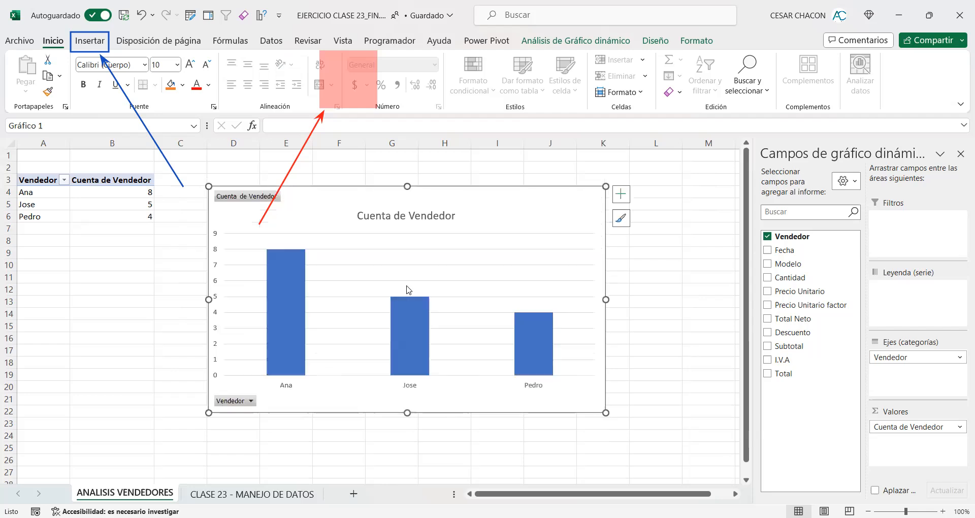
drag(605, 412, 630, 428)
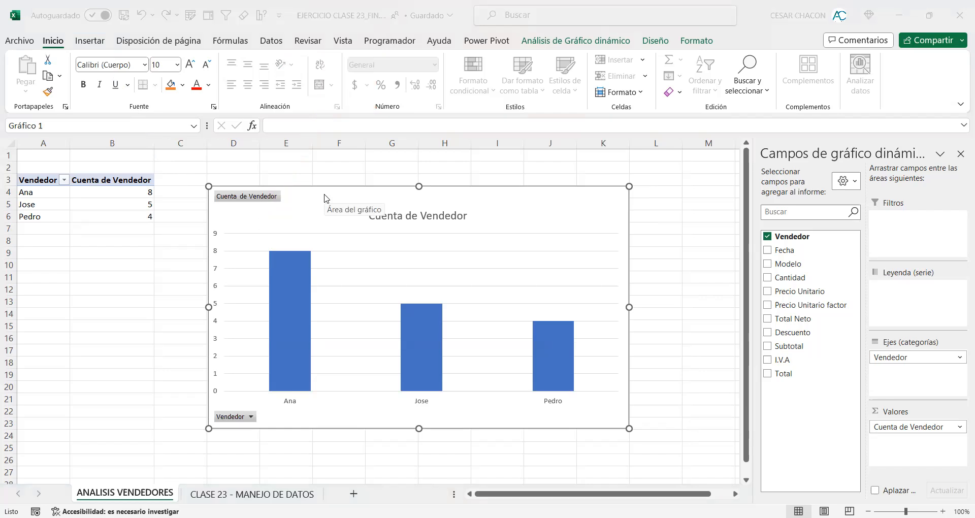
click(656, 41)
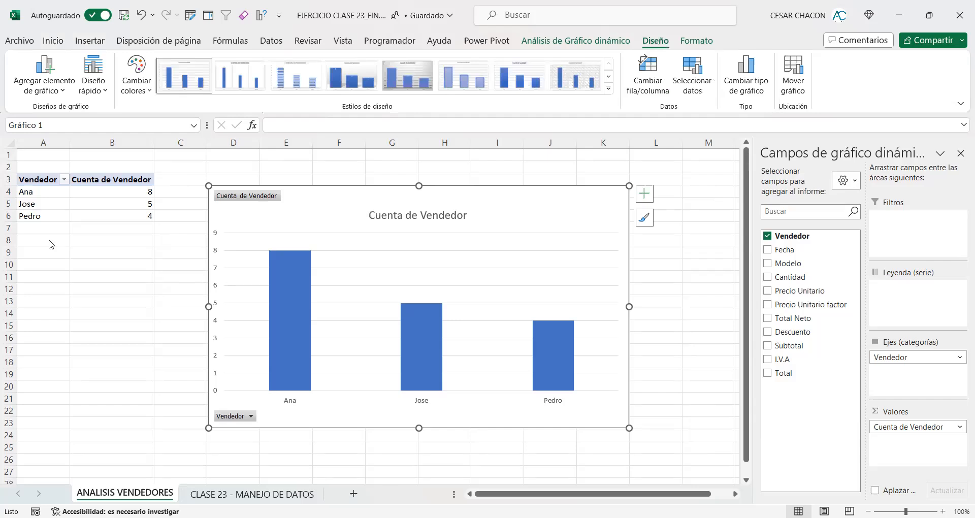
click(705, 13)
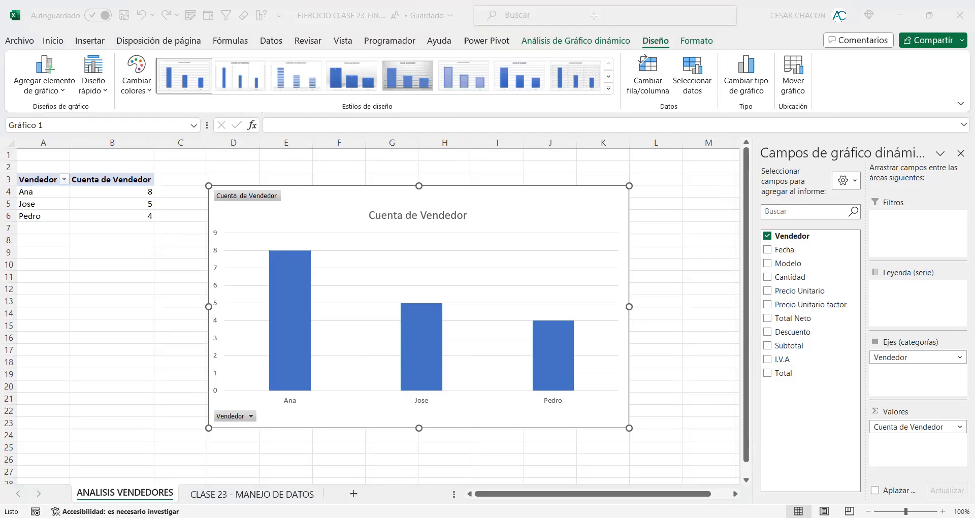
drag(631, 27, 681, 55)
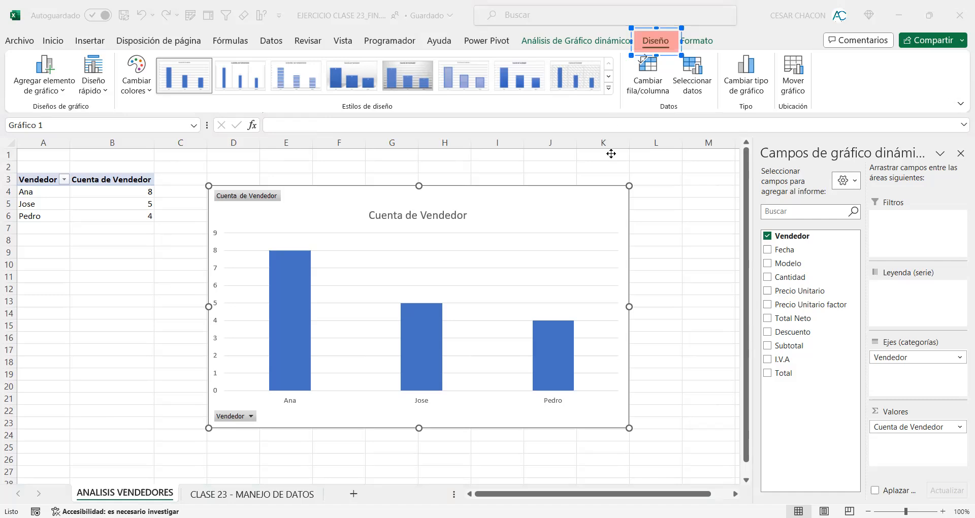
drag(489, 154, 635, 49)
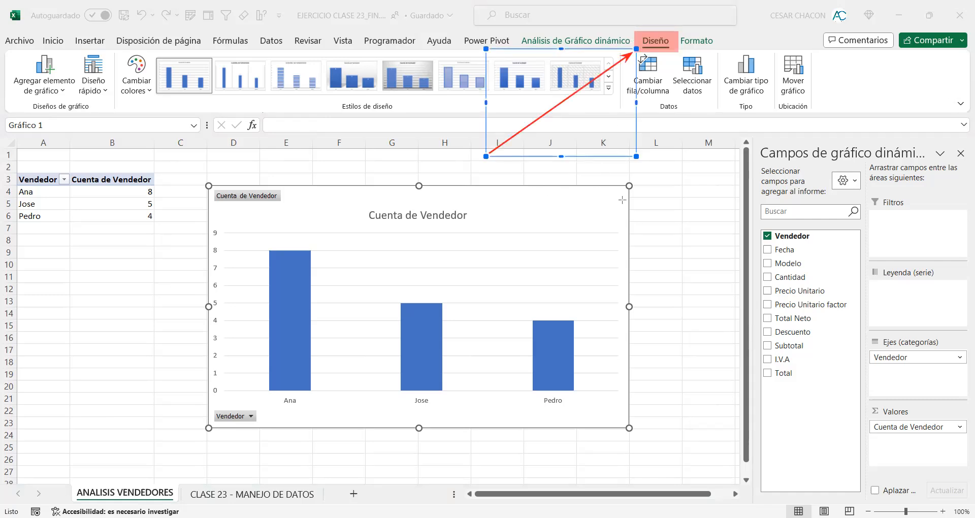
mouse_move(665, 58)
mouse_down()
mouse_move(440, 232)
mouse_move(413, 226)
mouse_move(419, 231)
mouse_up()
click(689, 269)
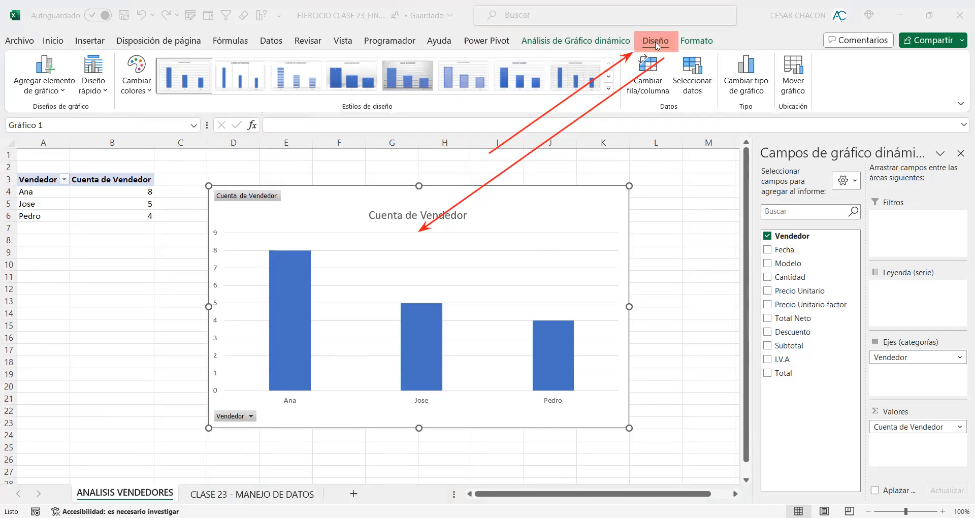
Step: Compare the contextual design options offered for an empty cell, the pivot chart and the pivot table by selecting each
click(98, 288)
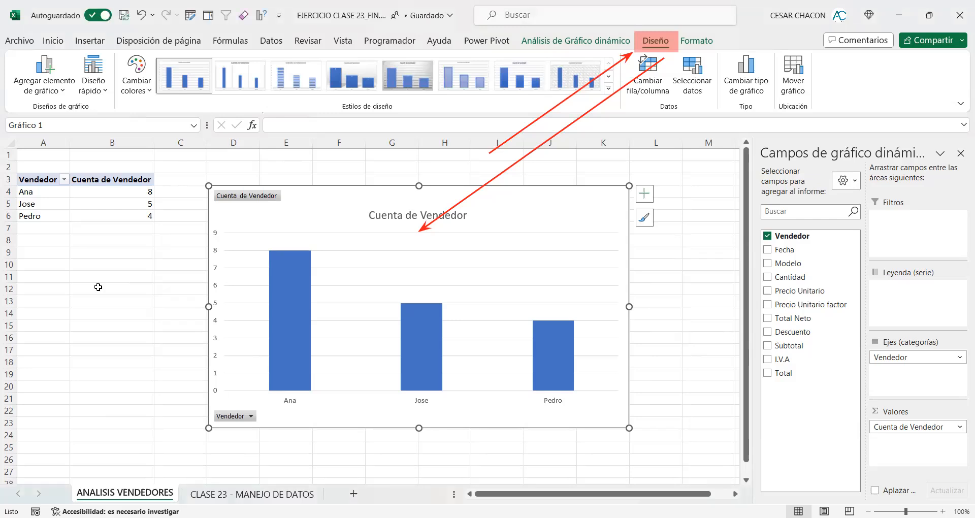
click(98, 288)
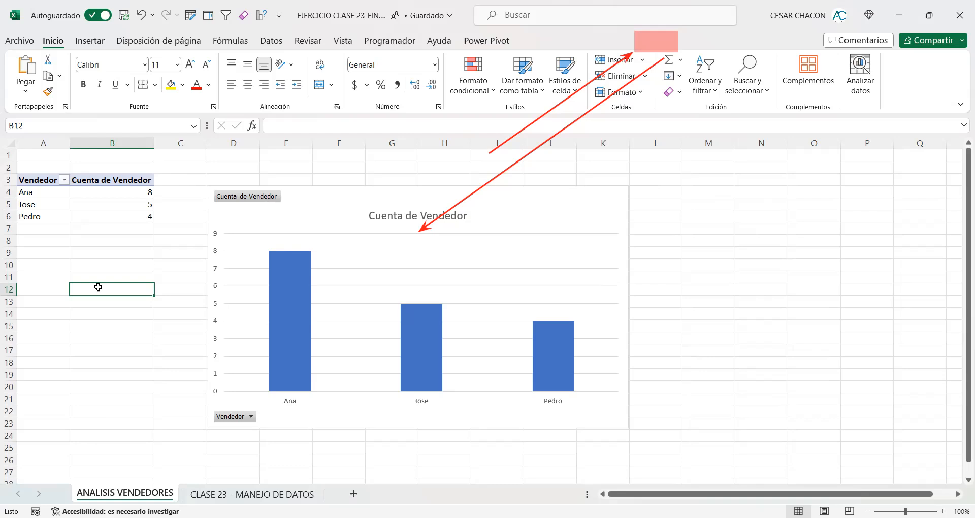
click(301, 198)
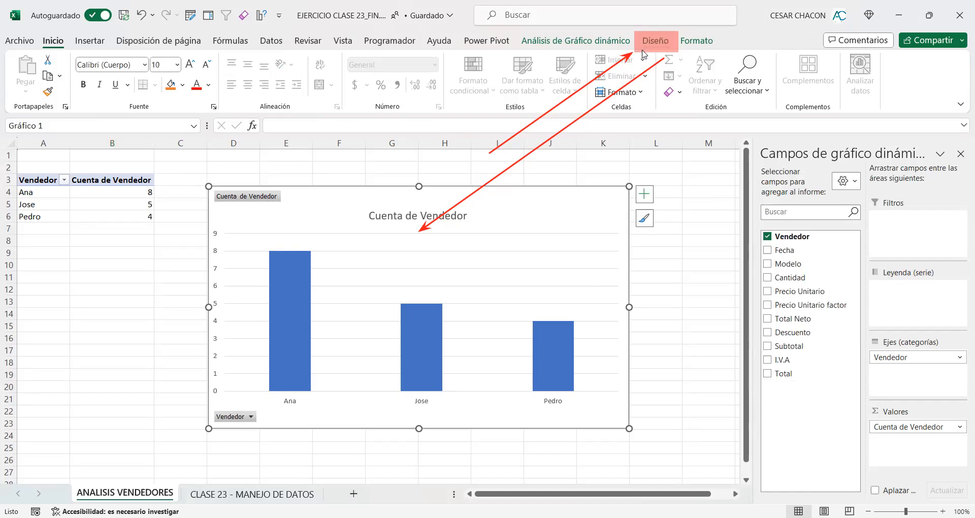
click(102, 182)
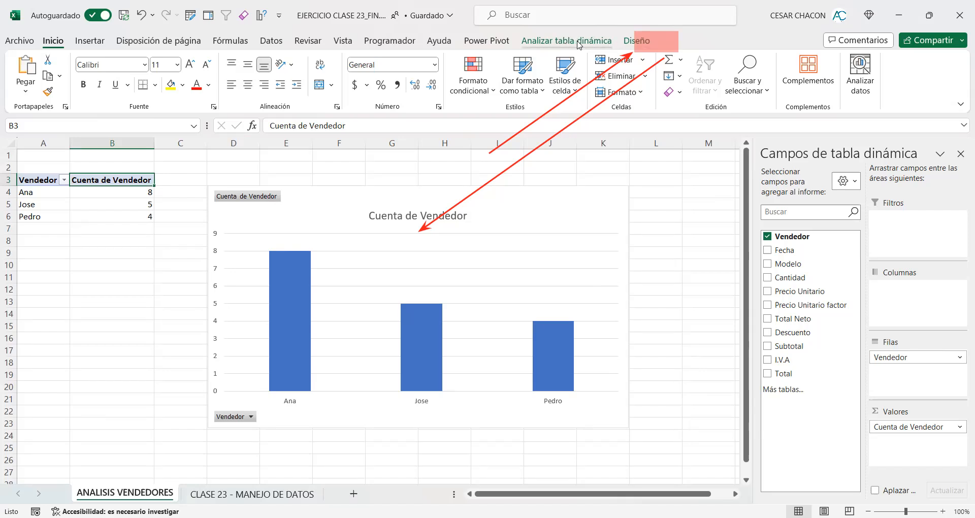
click(514, 195)
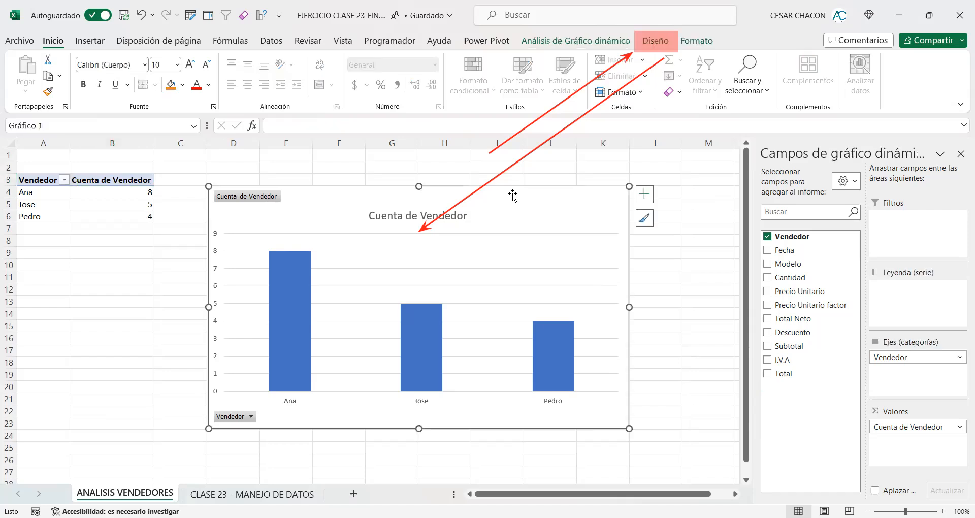
Step: Try the wide-column shadowed chart style and the dark style with blue-outlined columns on the pivot chart
click(656, 44)
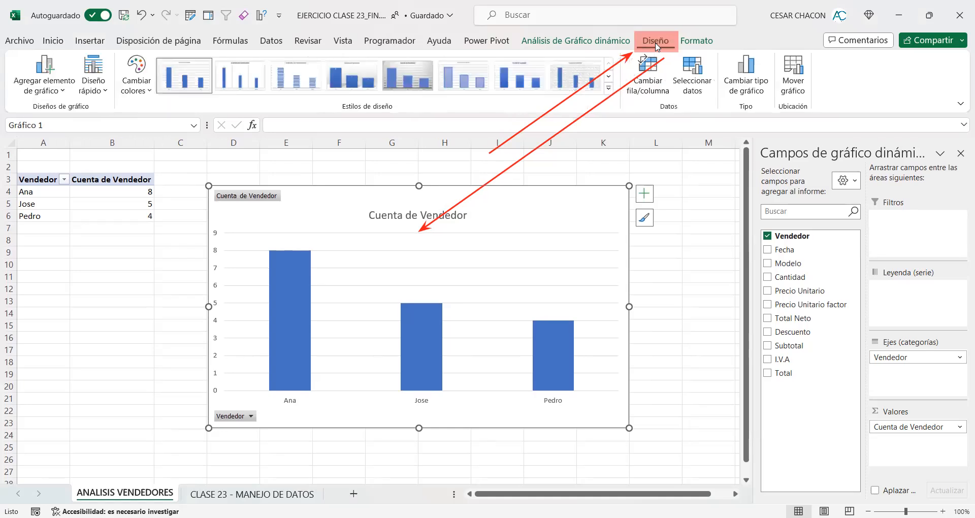
click(609, 89)
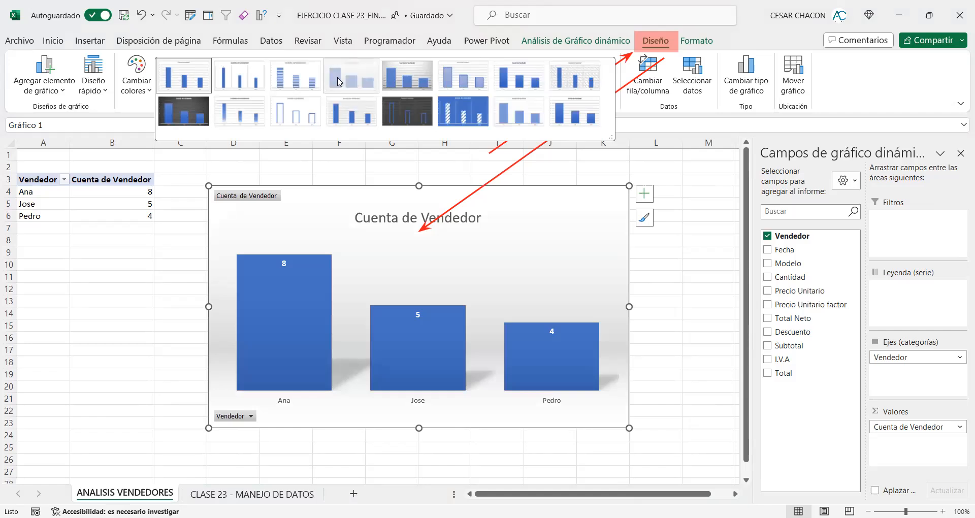
click(340, 82)
click(608, 89)
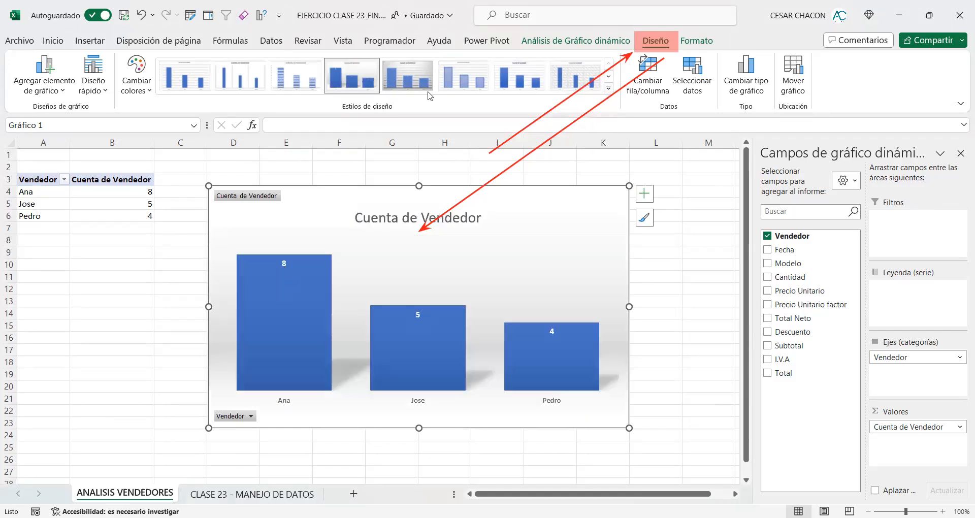
click(405, 106)
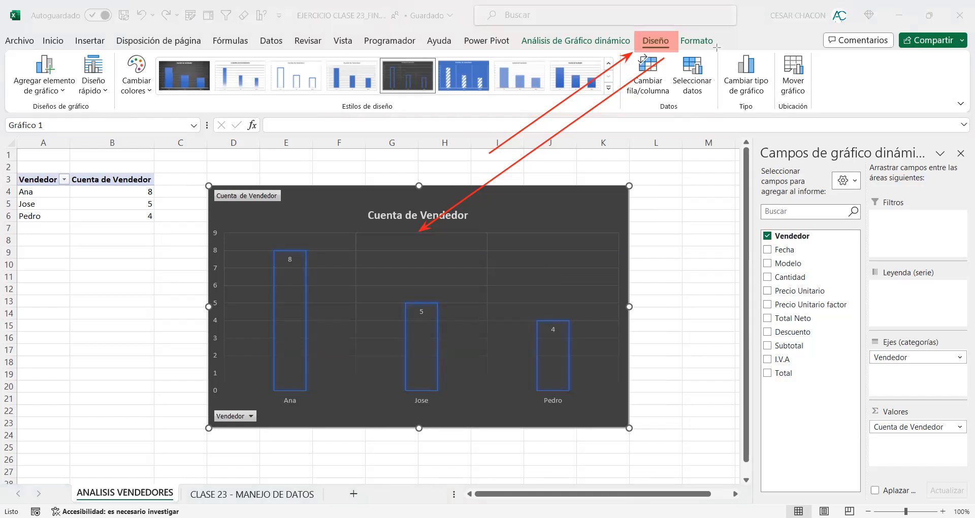
drag(715, 45, 775, 118)
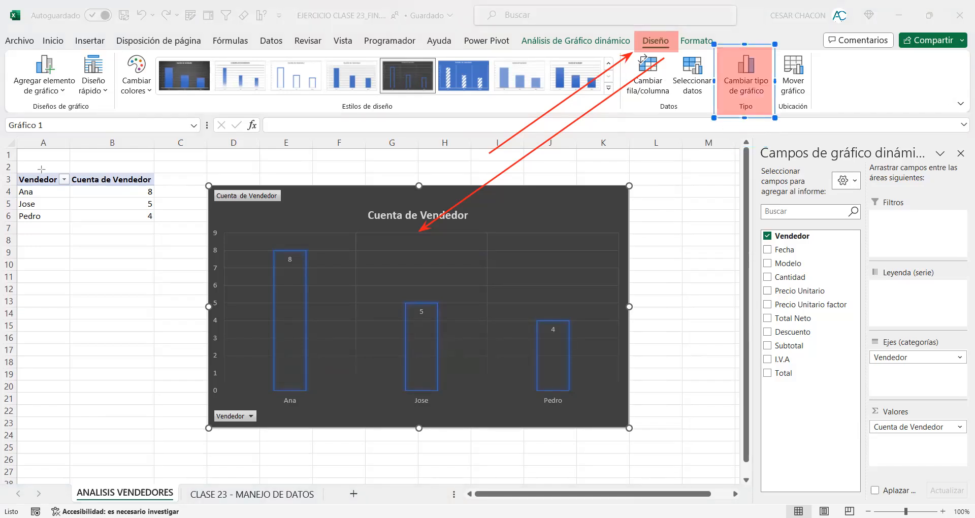
mouse_move(642, 242)
mouse_down()
mouse_move(719, 131)
mouse_move(771, 117)
mouse_up()
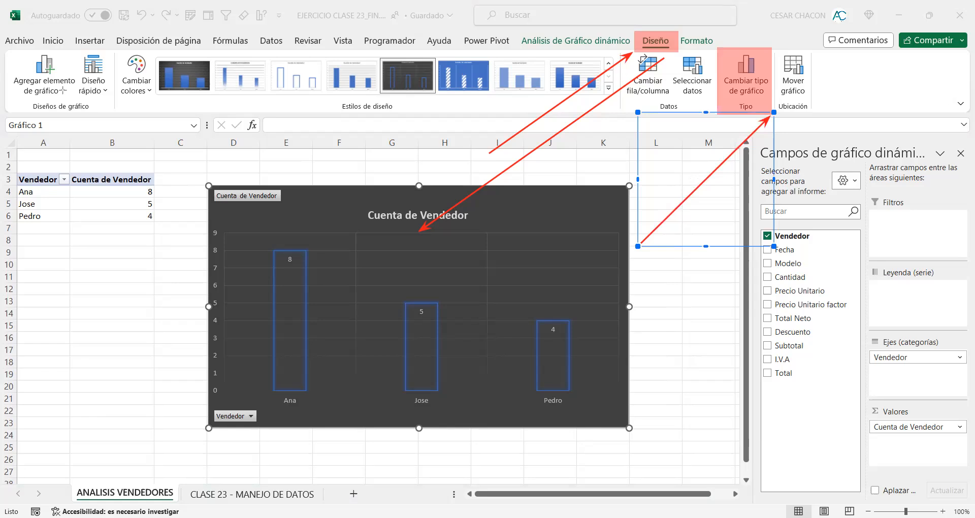
Step: Change the pivot chart to a pie chart (Circular) and apply the white-background style with name, count and percentage labels
click(737, 76)
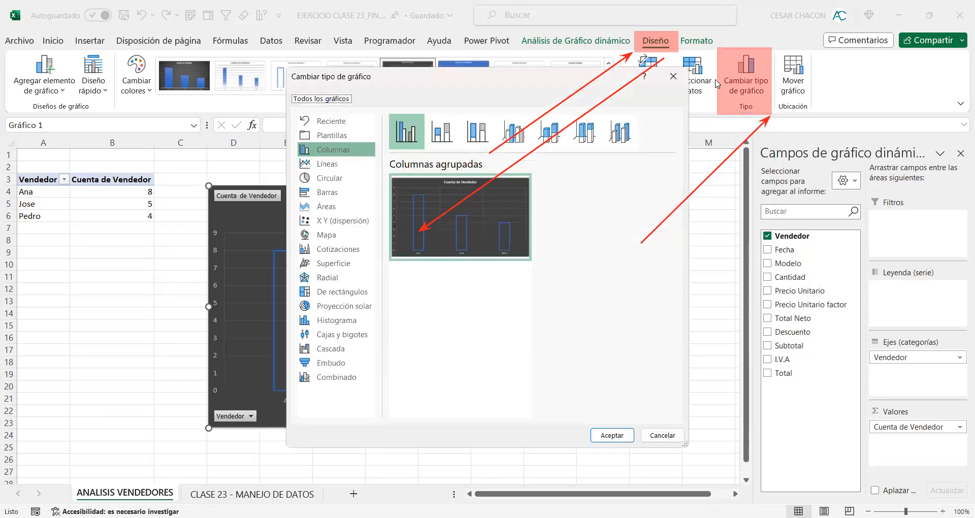
click(331, 176)
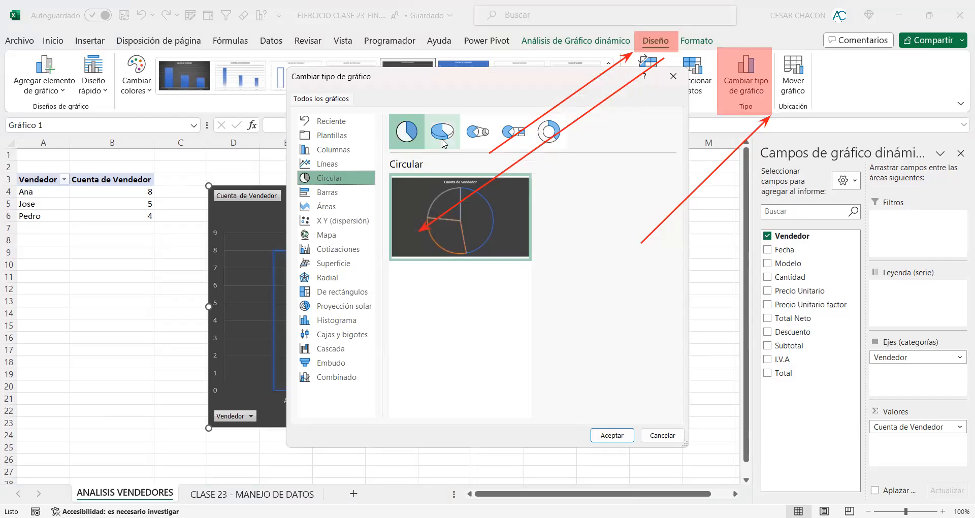
click(612, 436)
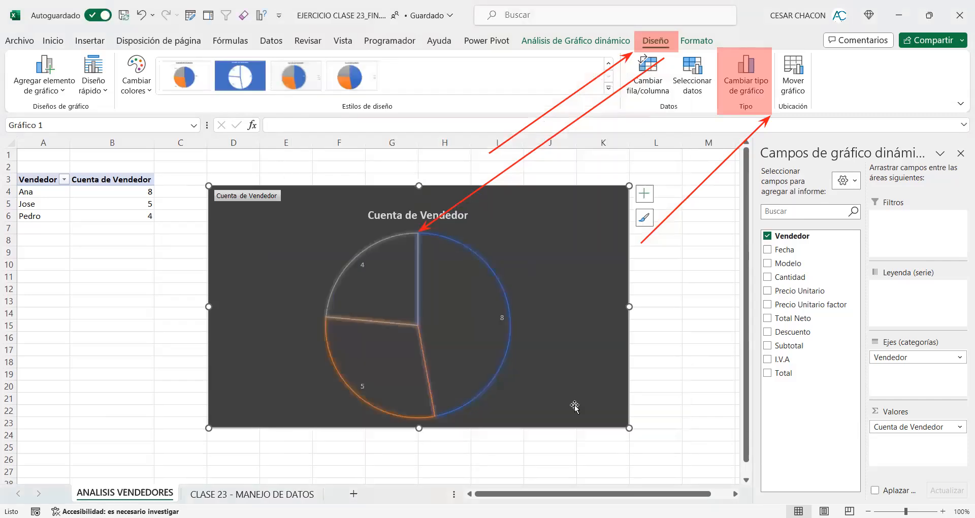
mouse_move(376, 261)
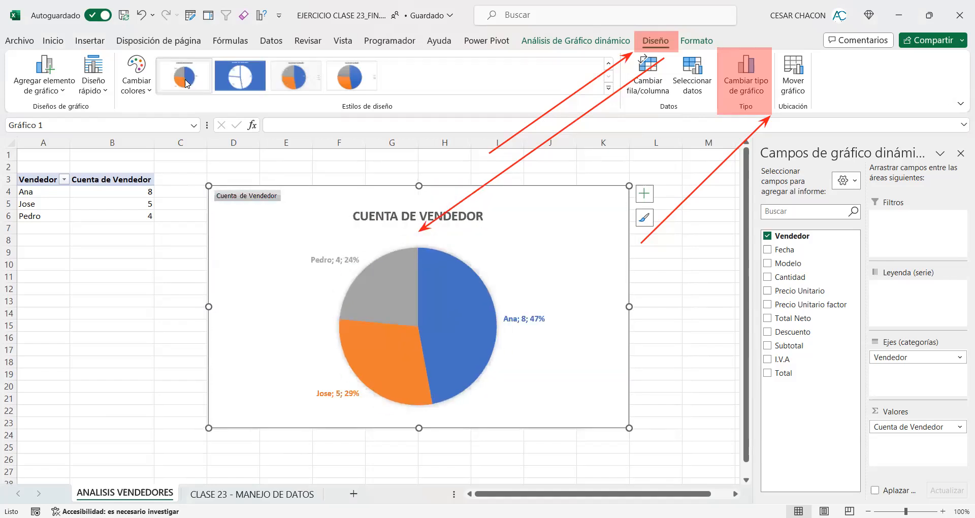
click(186, 83)
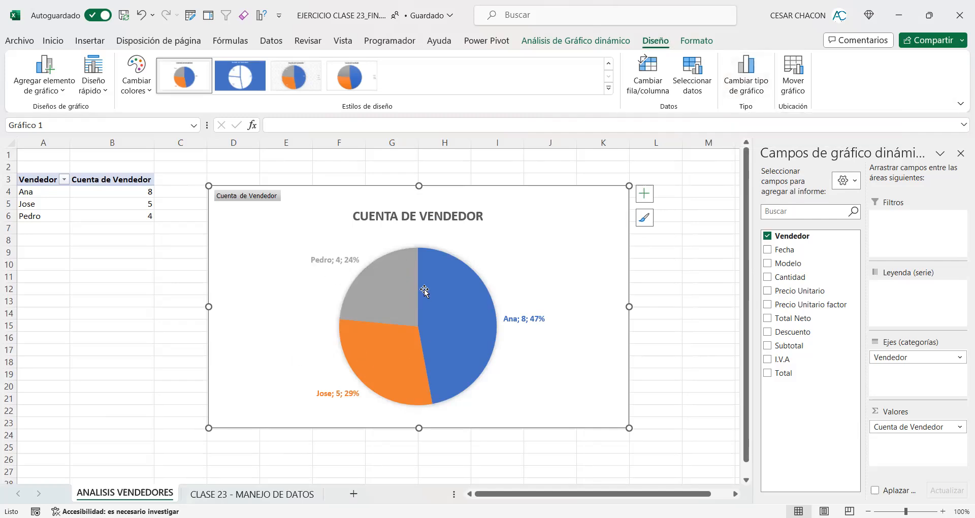
Step: Replace the pie chart's title with INFORME VENDEDORES
click(378, 217)
drag(356, 215, 498, 212)
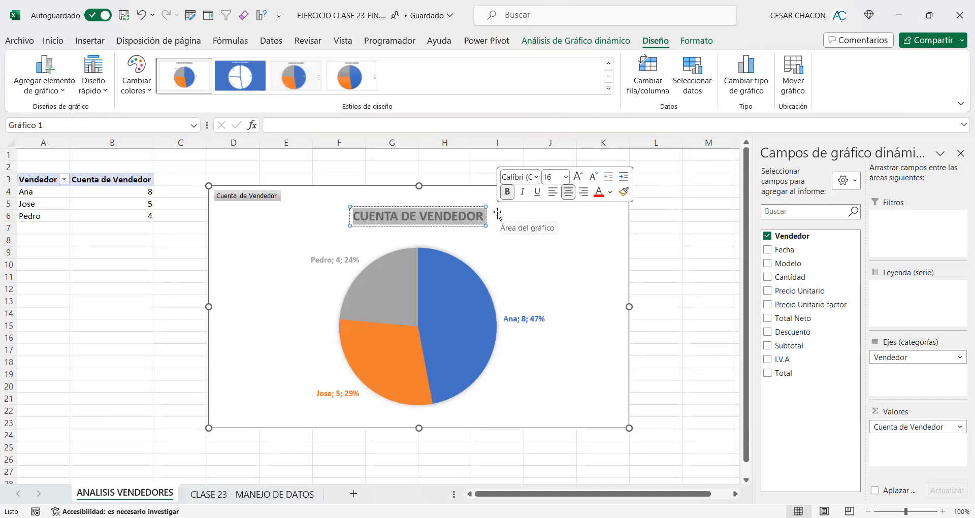
text(INFORM)
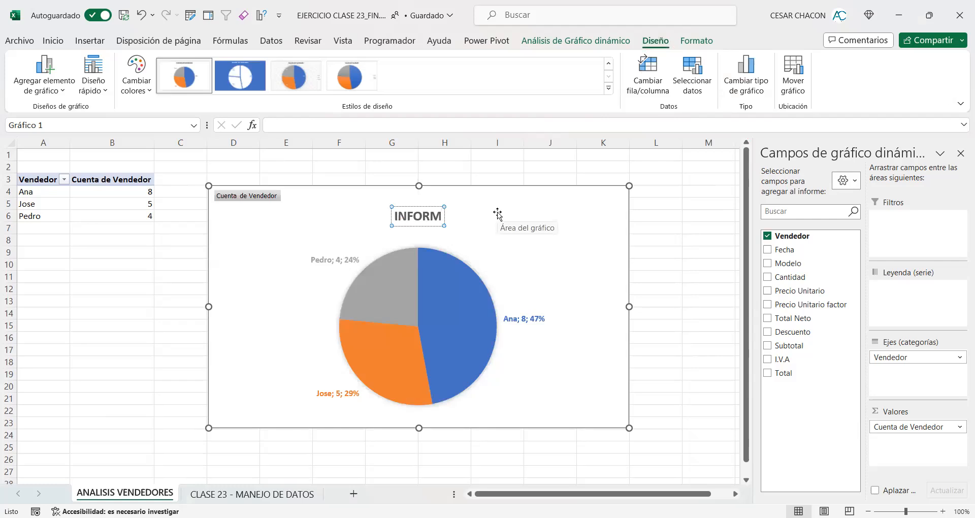
text(E)
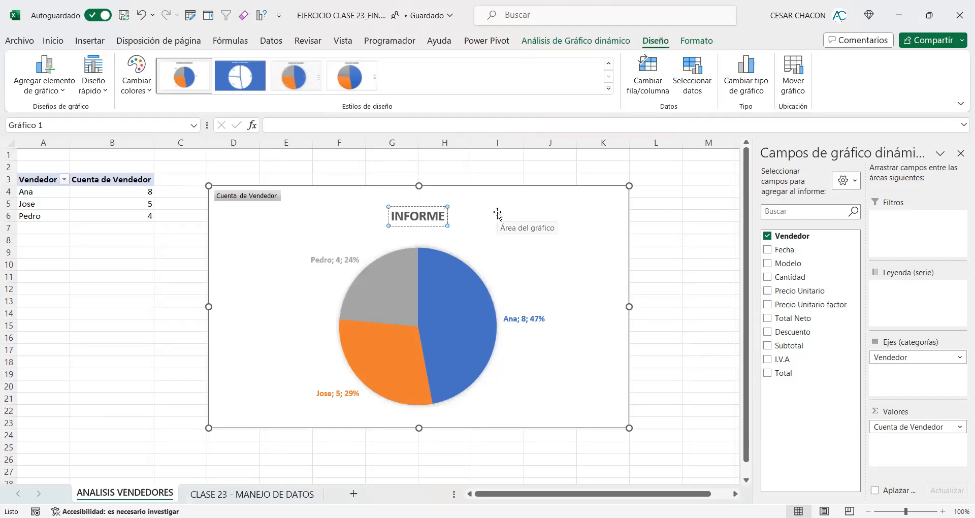
text( VE)
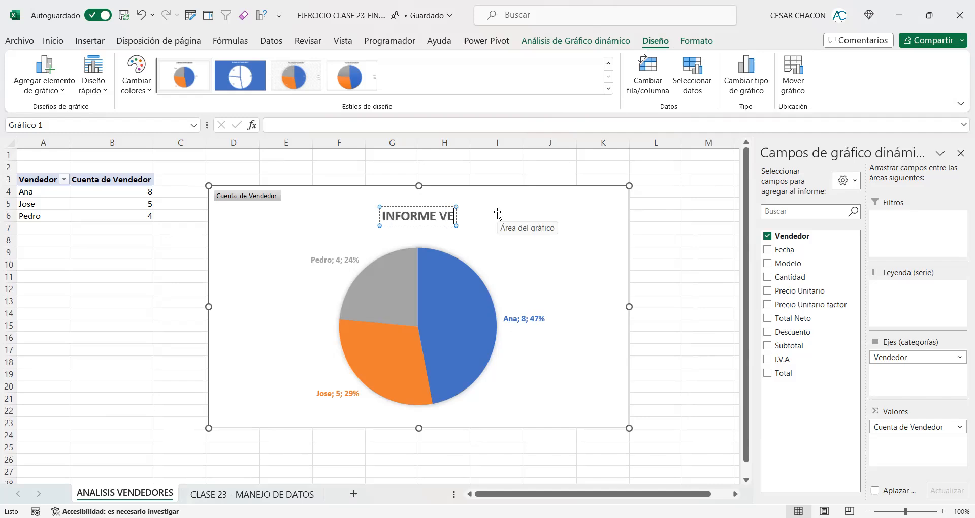
text(NDEDORES)
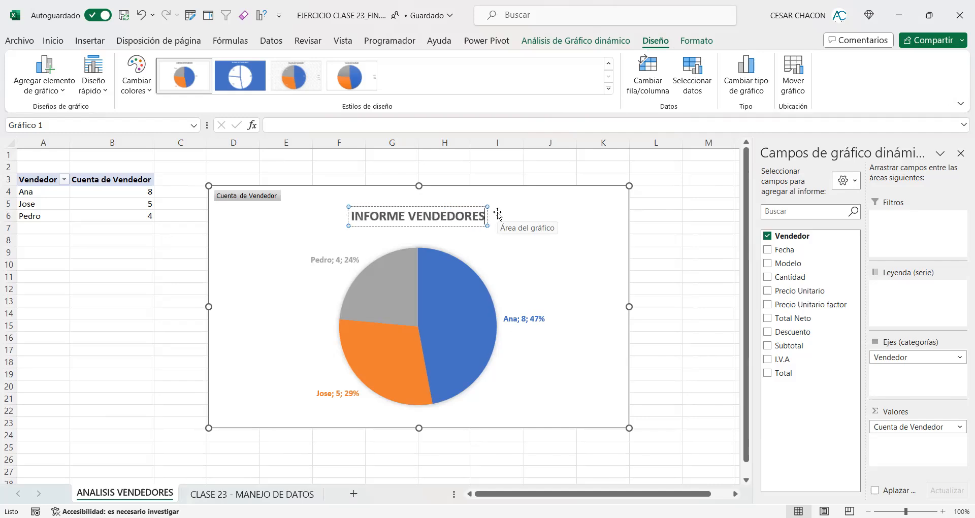
click(192, 264)
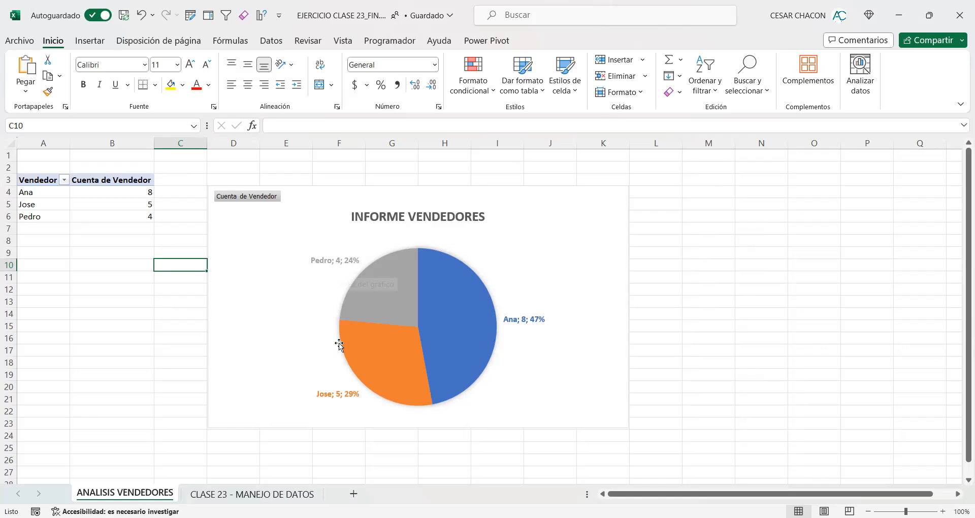
Step: Apply the shape style with black text and a black outline to the pivot chart's chart area
mouse_move(362, 293)
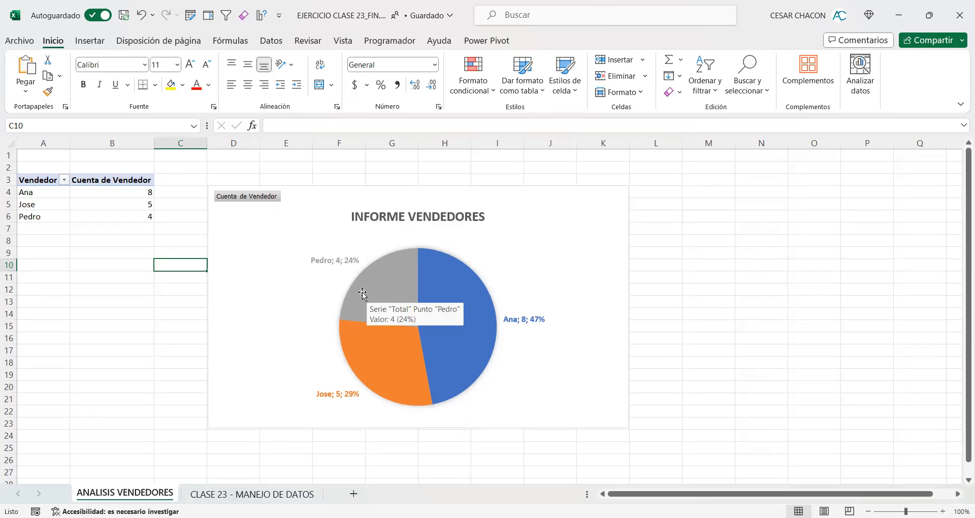
click(318, 201)
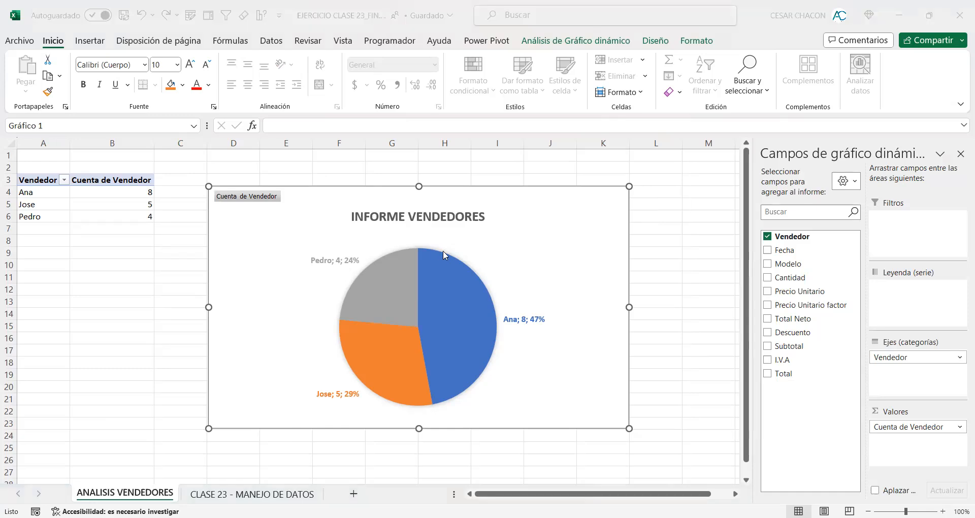
mouse_move(439, 251)
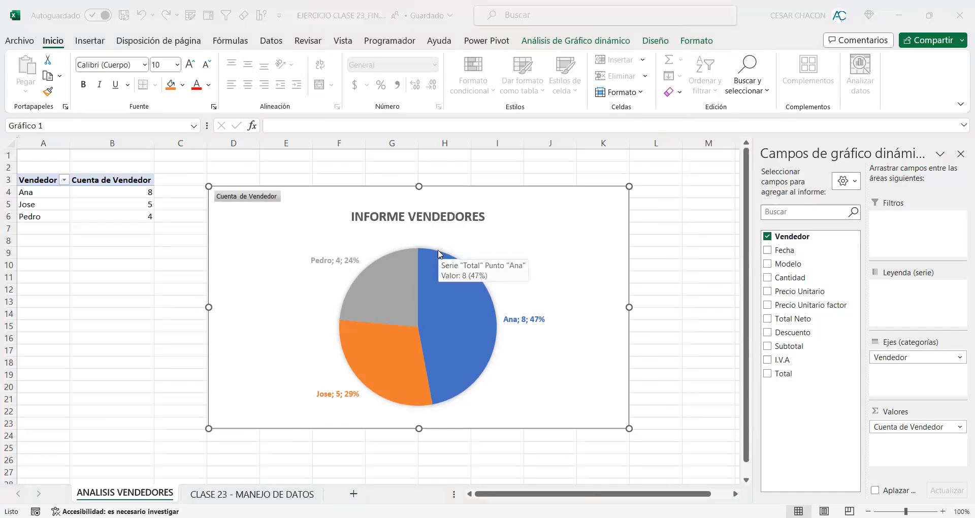
click(693, 43)
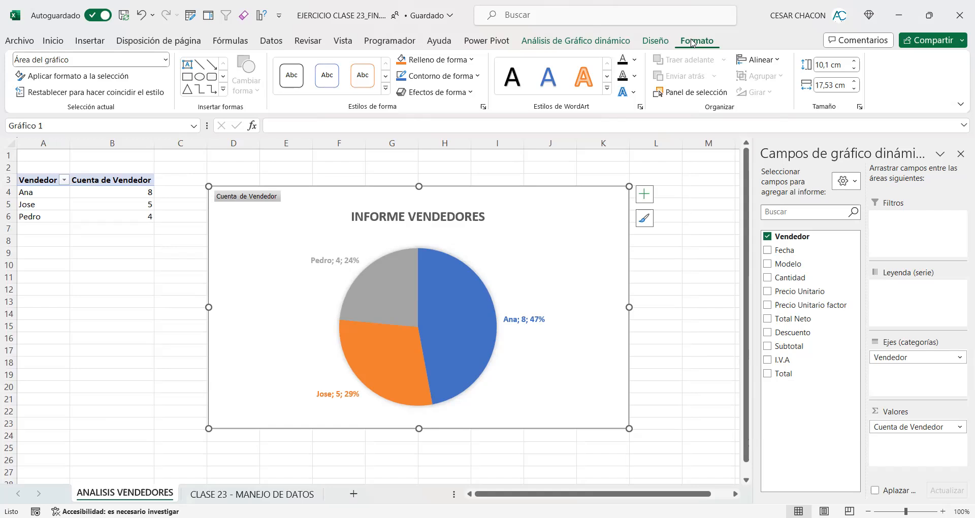
click(301, 71)
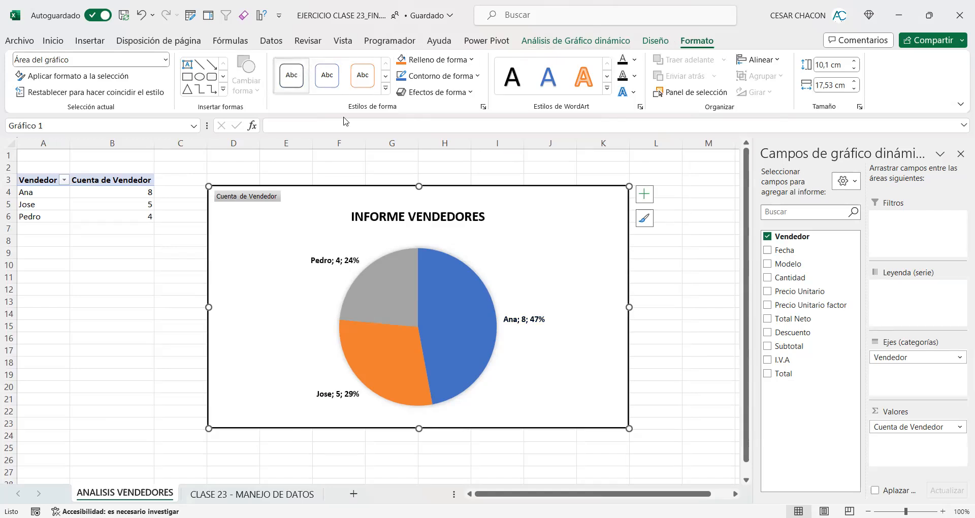
click(688, 261)
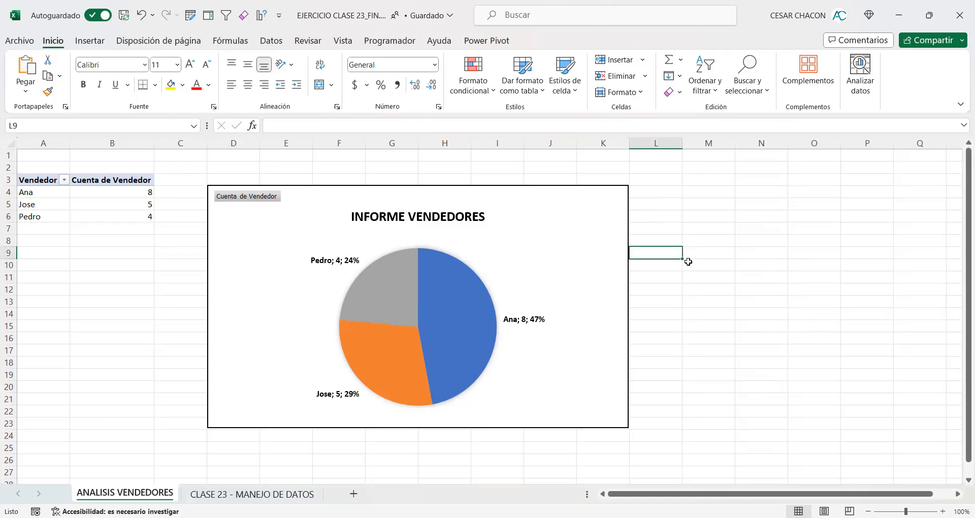
click(612, 237)
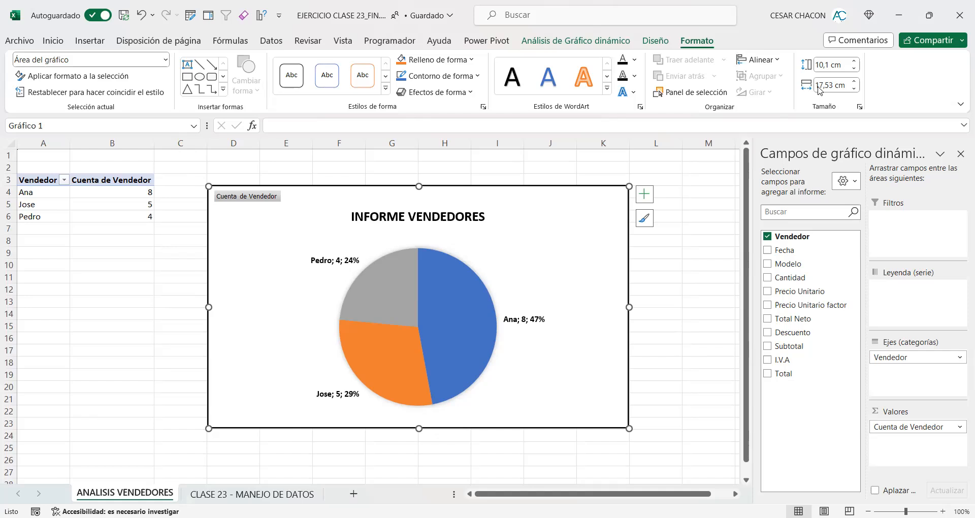
key(ctrl+alt+d)
drag(675, 27, 721, 55)
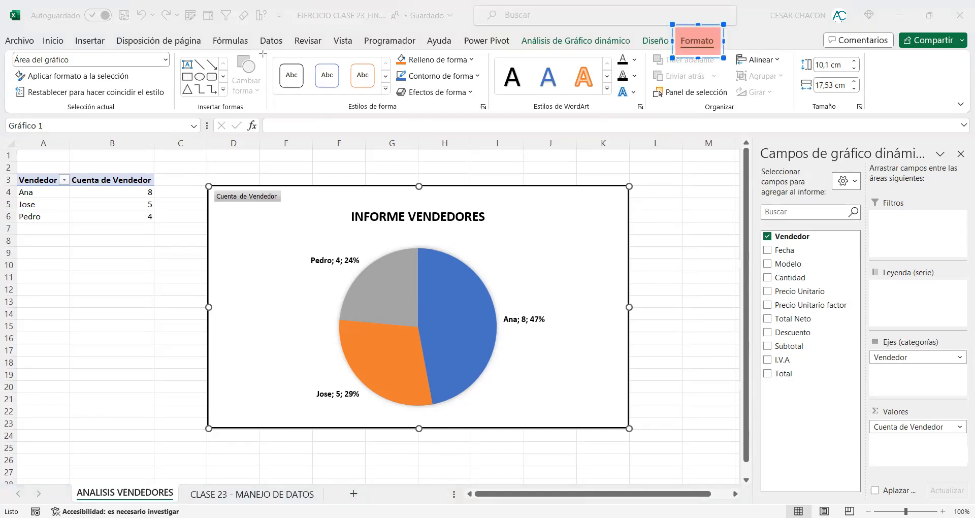
drag(266, 50, 491, 118)
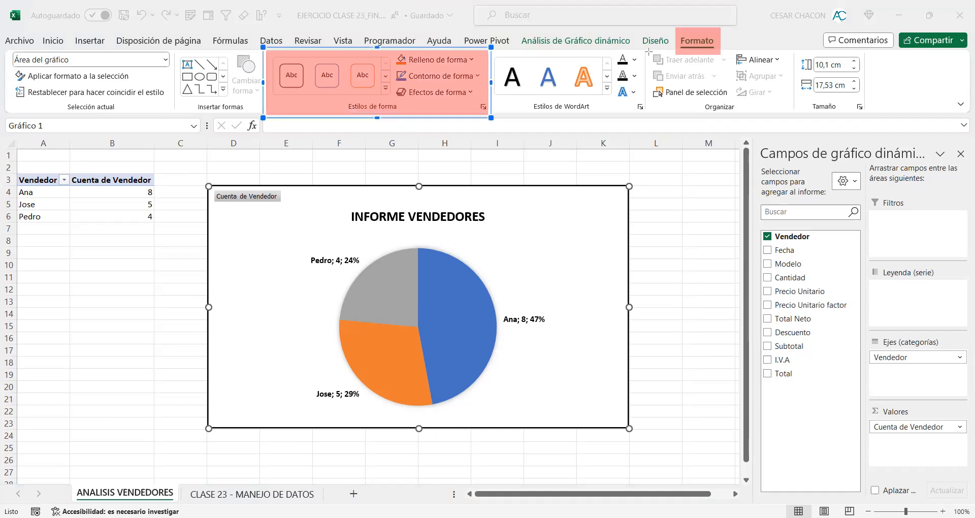
drag(646, 50, 485, 117)
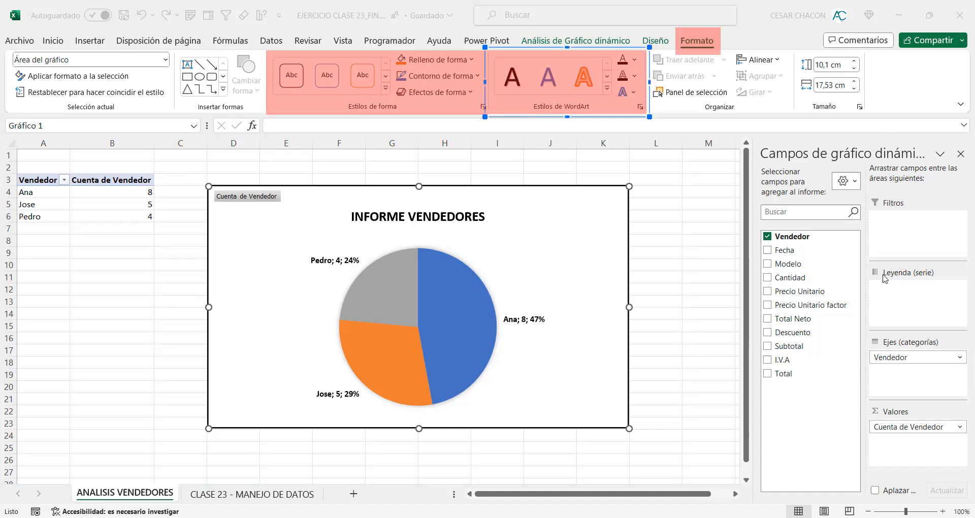
drag(685, 227, 581, 114)
mouse_move(167, 271)
mouse_down()
mouse_move(294, 121)
mouse_move(314, 112)
mouse_up()
click(761, 279)
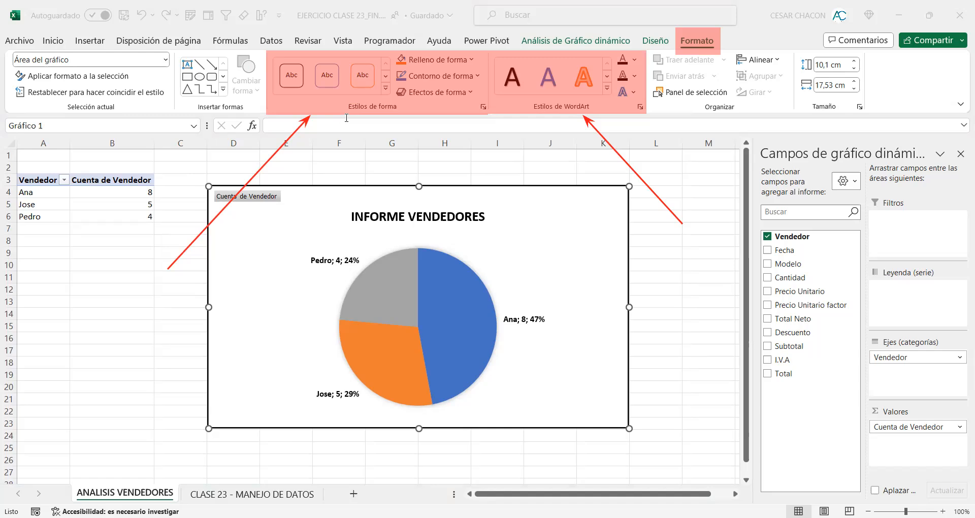
Step: Apply the shape style with black text and a blue outline to the chart area and deselect the chart
click(328, 81)
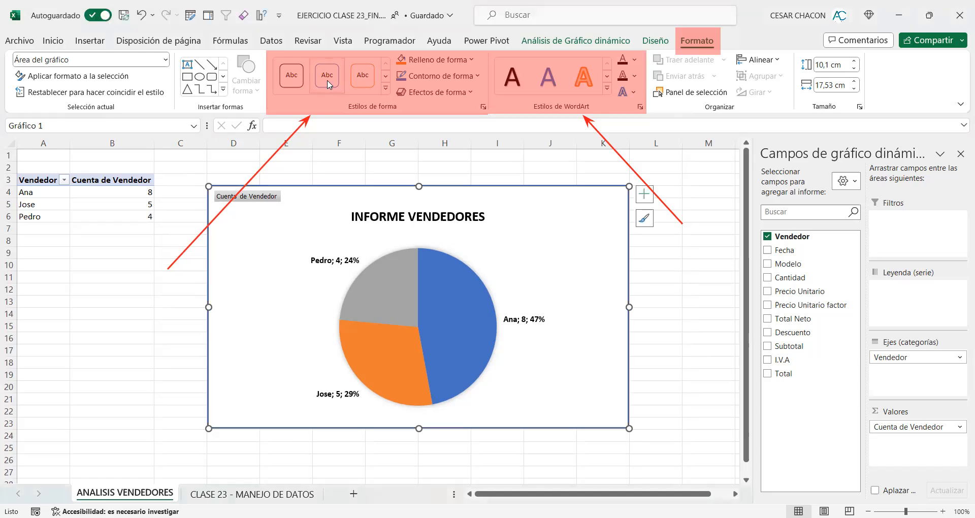
click(171, 217)
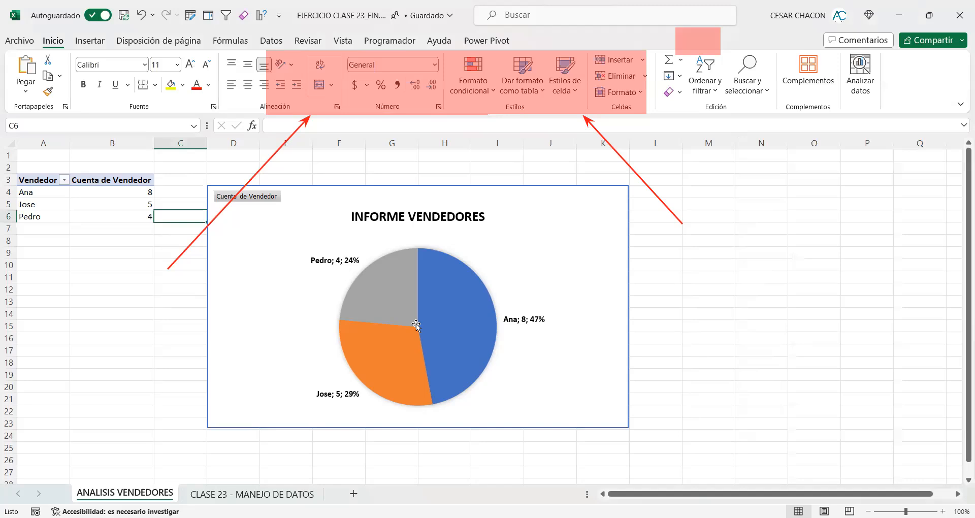
mouse_move(396, 271)
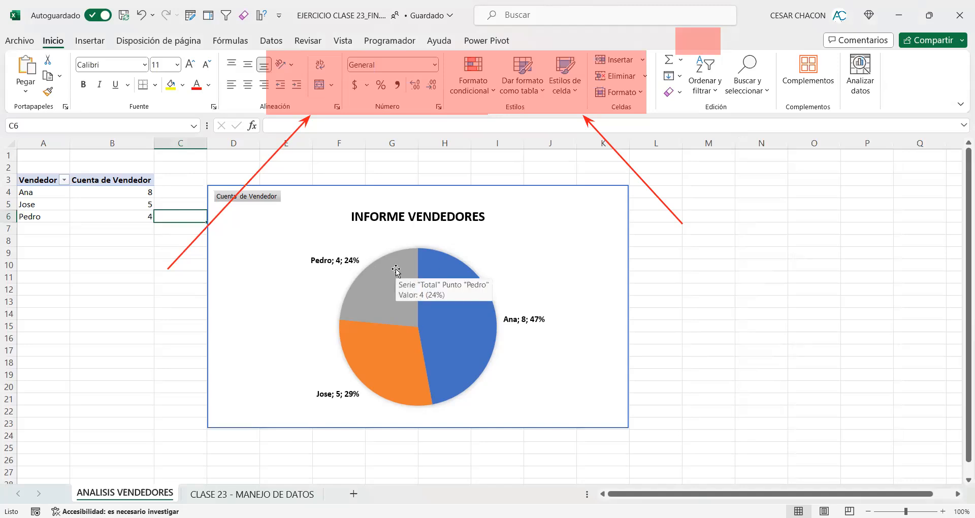
click(767, 245)
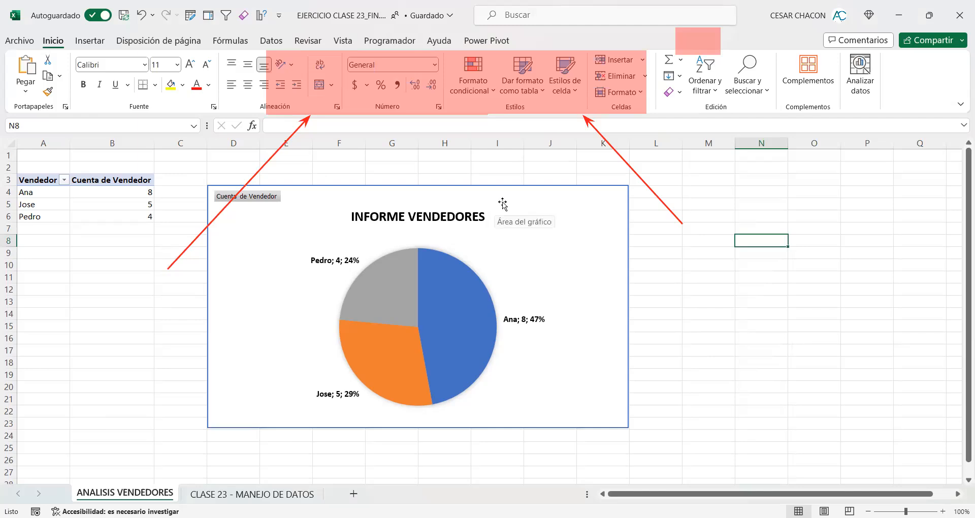
click(547, 199)
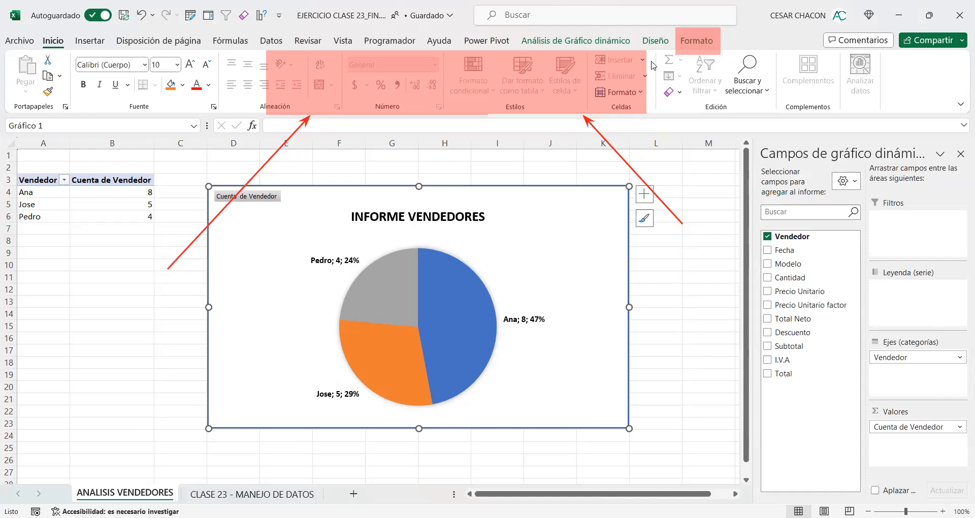
click(704, 44)
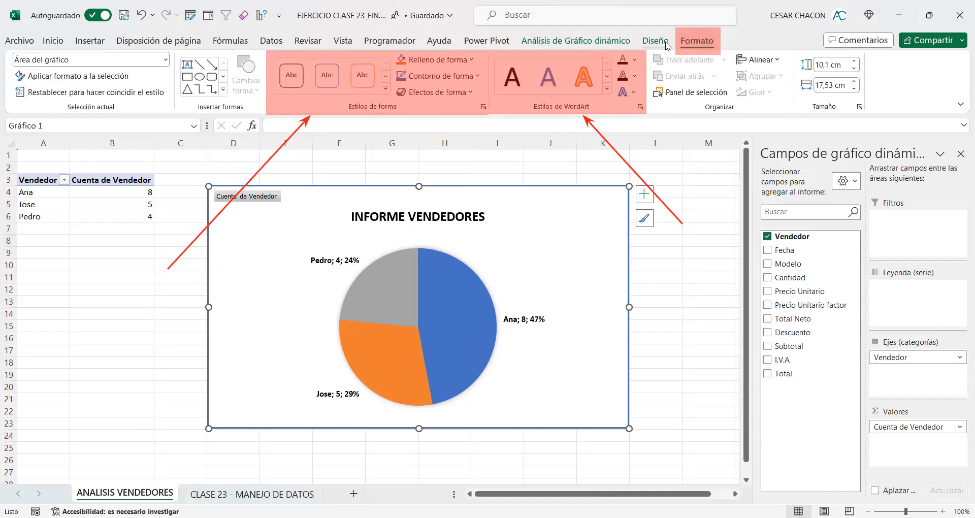
click(667, 44)
click(606, 44)
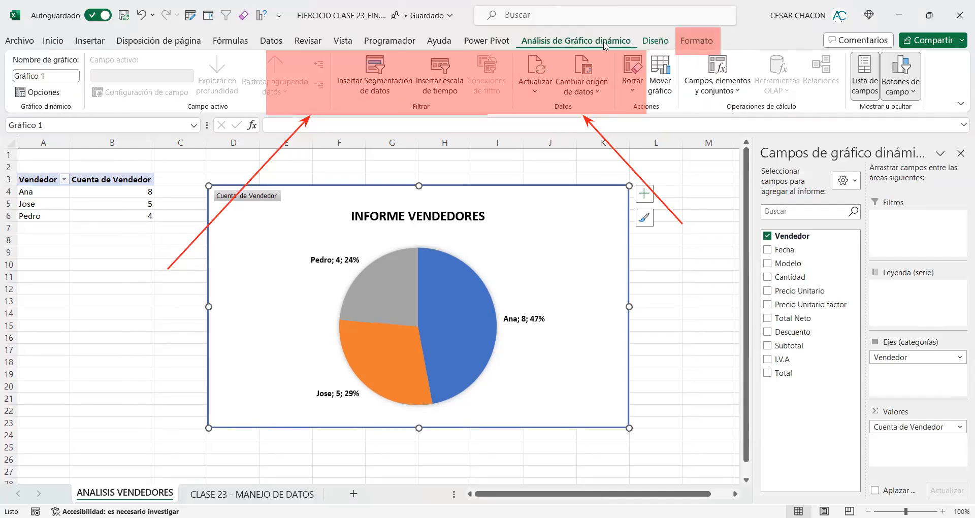
click(665, 45)
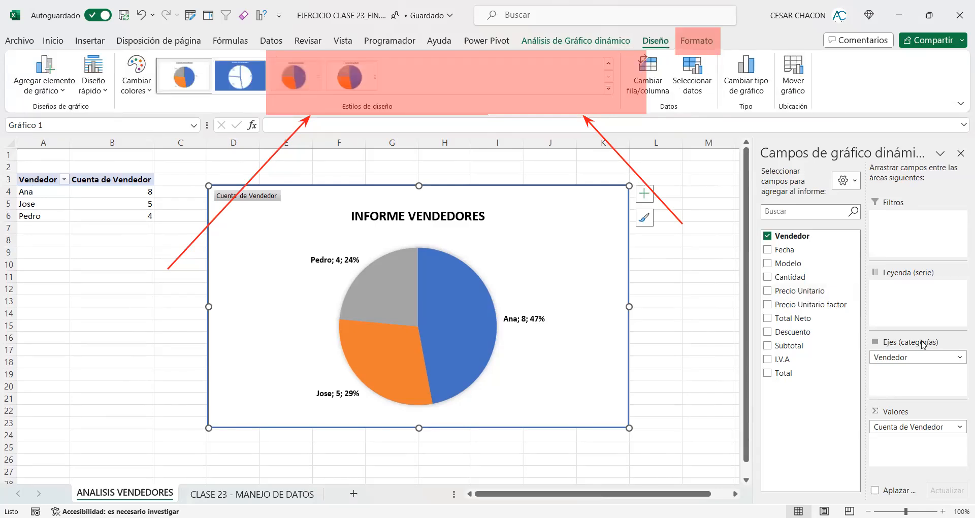
click(608, 90)
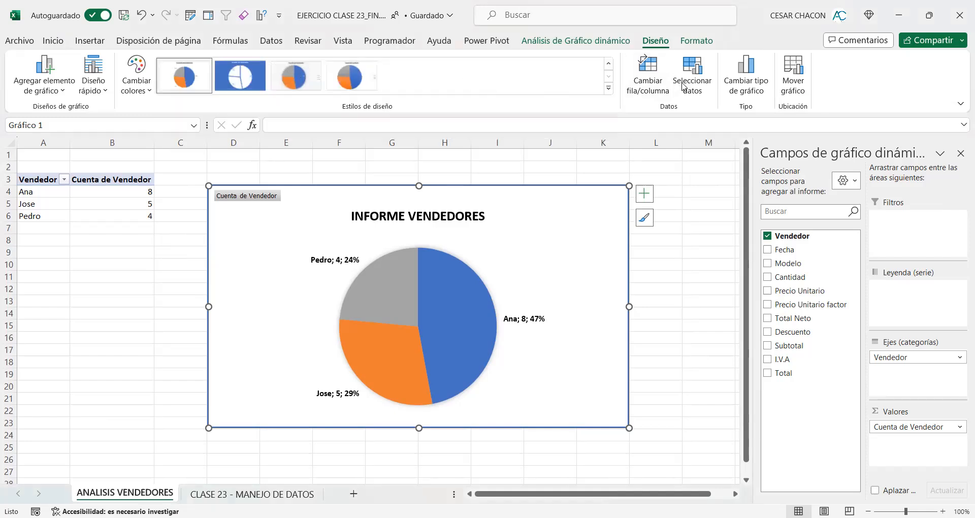
Step: Try the gold gradient shape style on the chart area and return it to the white style with a black outline
click(696, 41)
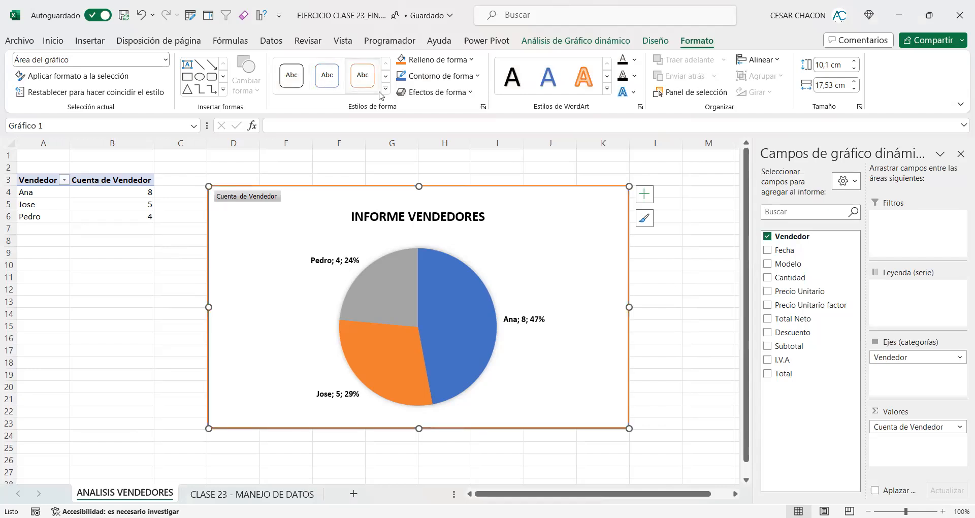
click(385, 93)
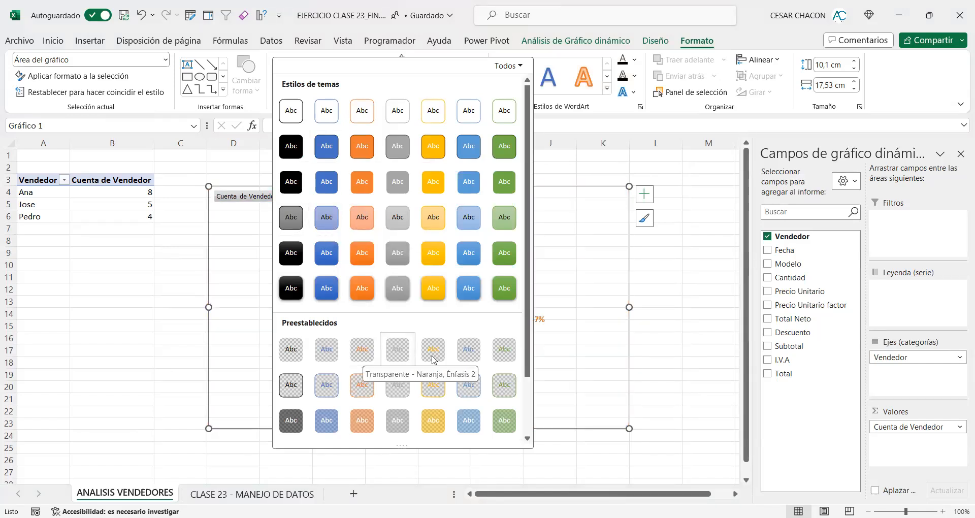
click(444, 219)
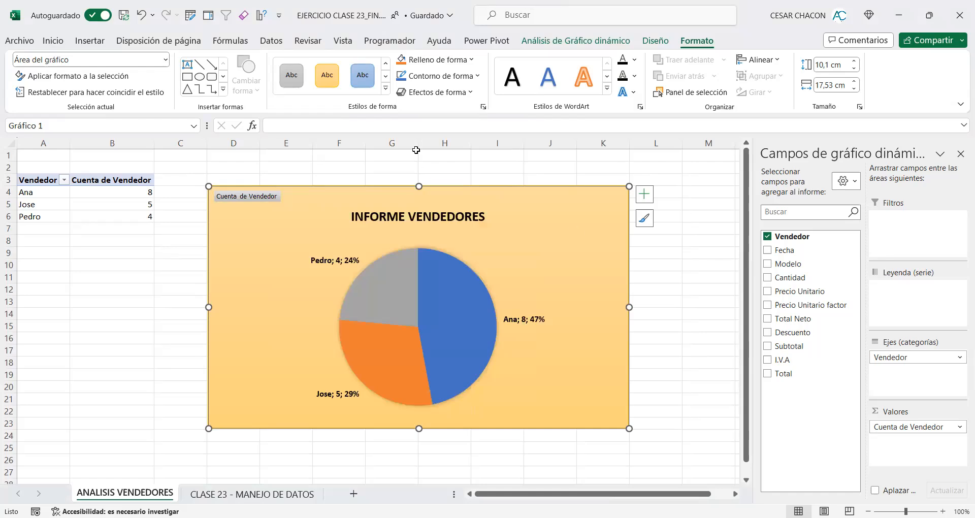
click(387, 90)
click(281, 114)
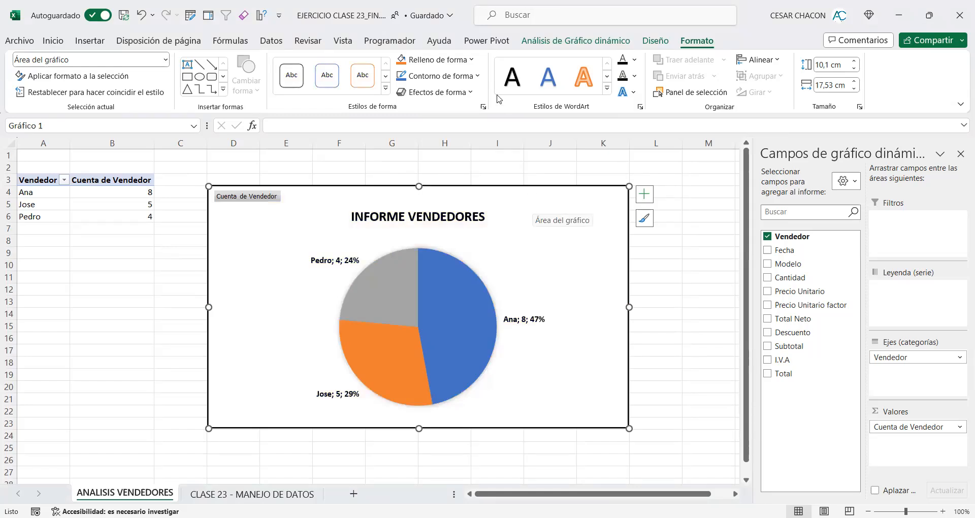
Step: Try the chart area with no fill and with the theme's white fill
click(473, 61)
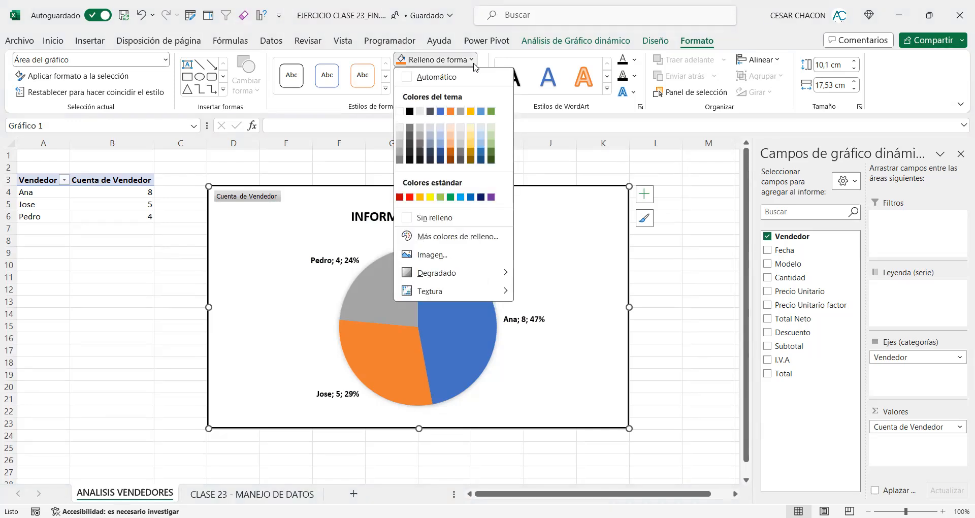
click(474, 66)
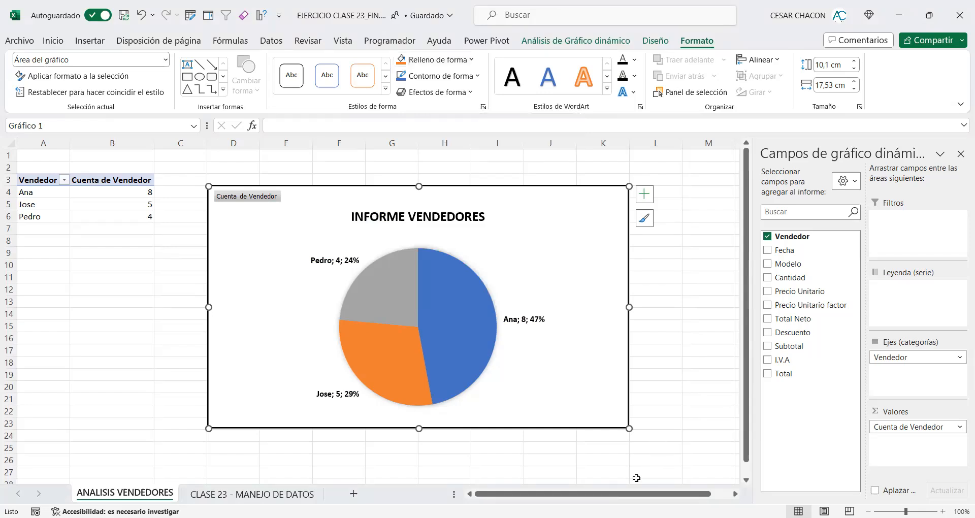
click(472, 63)
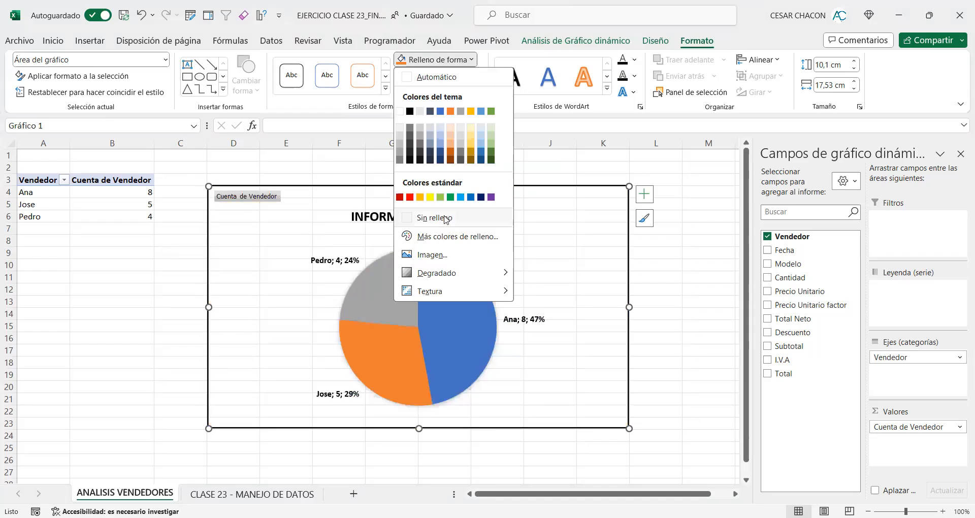
click(259, 227)
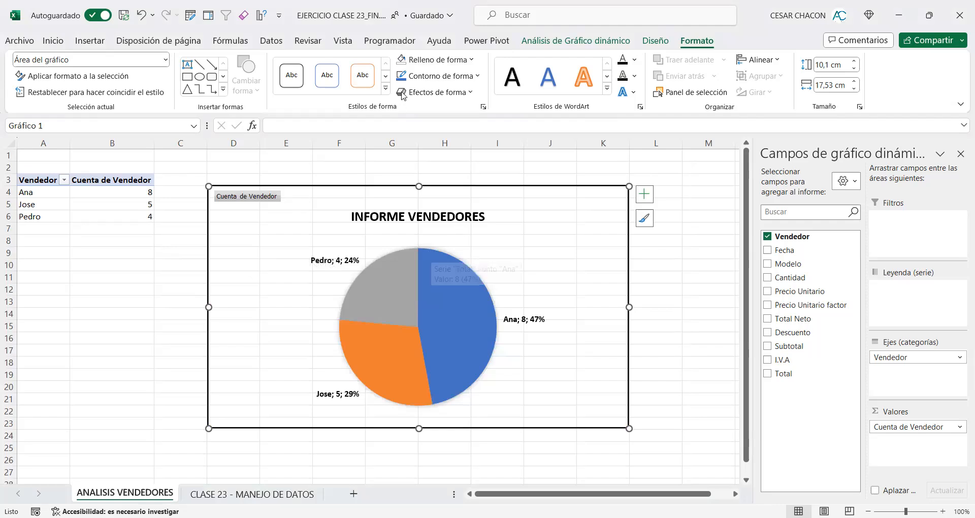
click(465, 61)
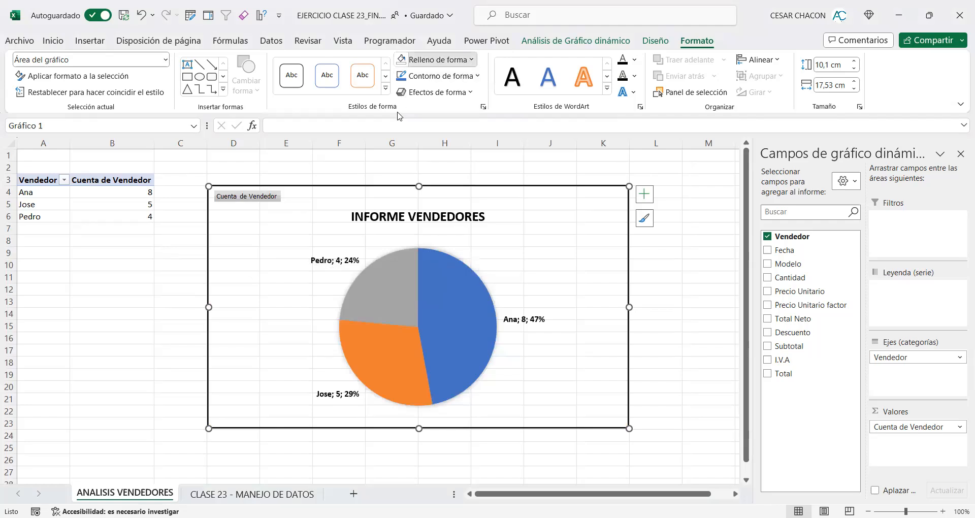
click(398, 112)
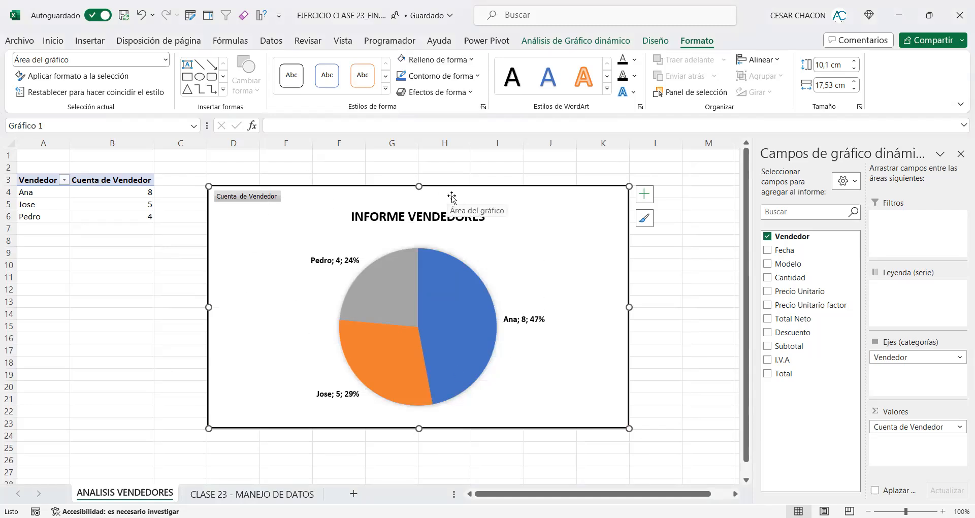
Step: Open the custom fill colours for the chart area and pick a light blue, #D9ECFF
click(471, 61)
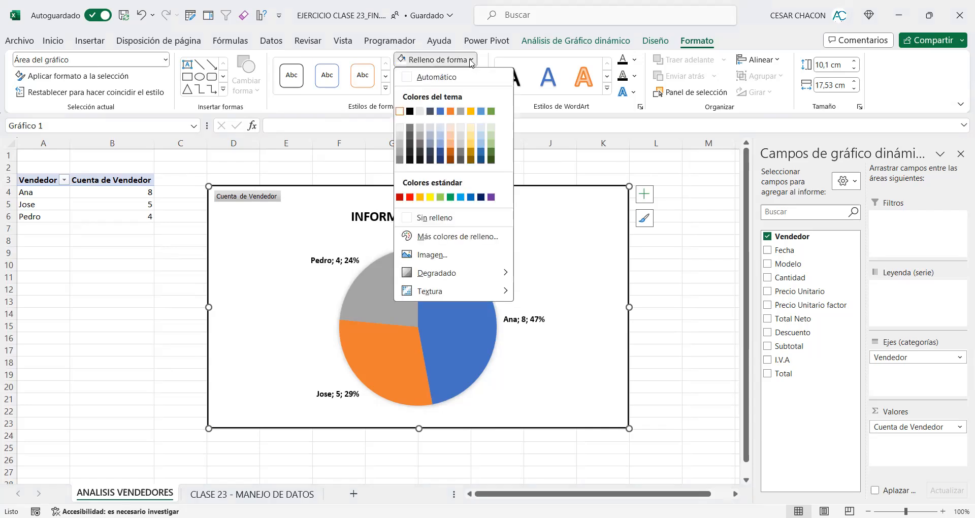
click(453, 236)
click(383, 86)
click(377, 99)
click(403, 110)
click(423, 94)
click(400, 79)
click(403, 34)
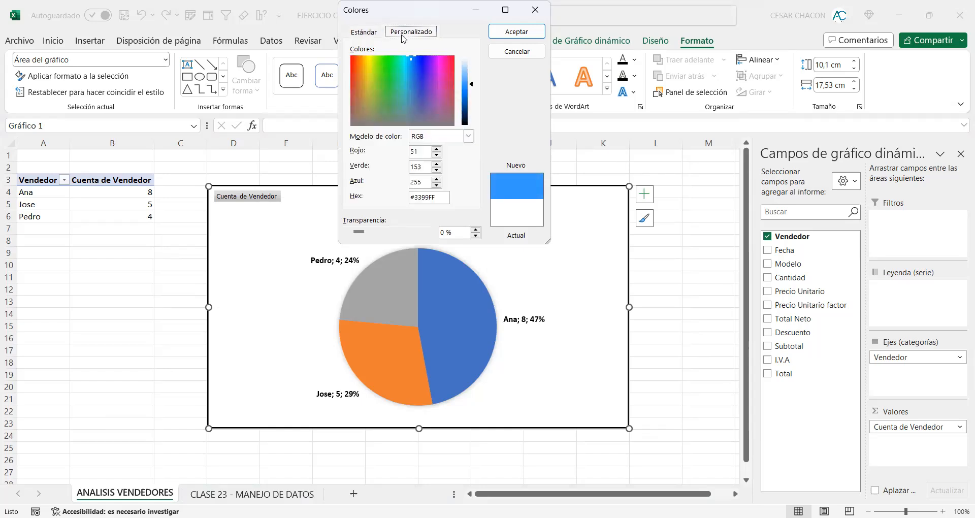
double_click(443, 196)
click(471, 86)
drag(471, 85, 471, 62)
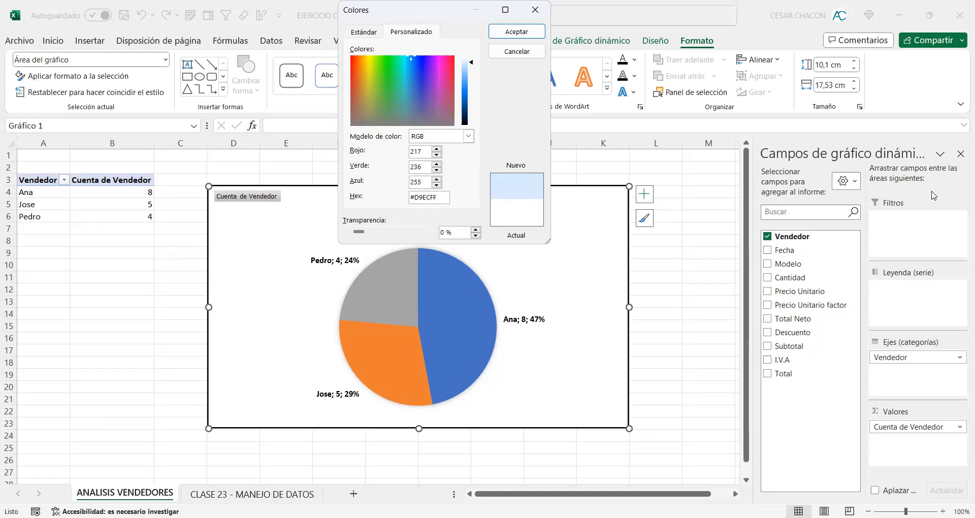
key(ctrl+2)
drag(484, 153, 552, 243)
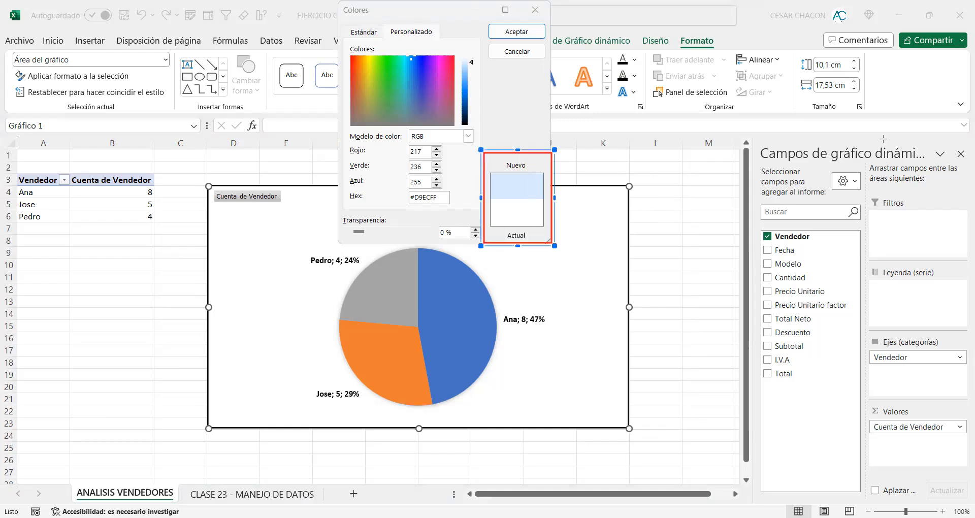
drag(589, 169, 543, 181)
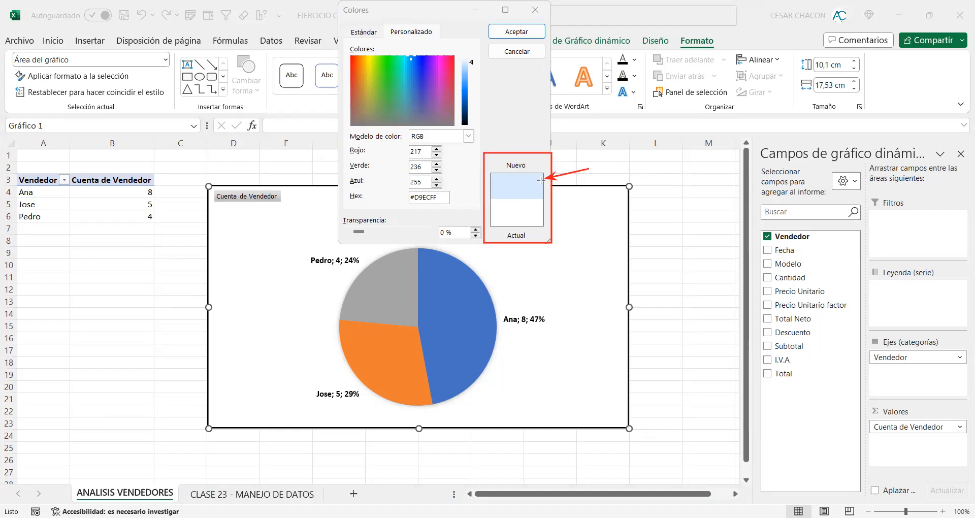
drag(594, 203, 534, 214)
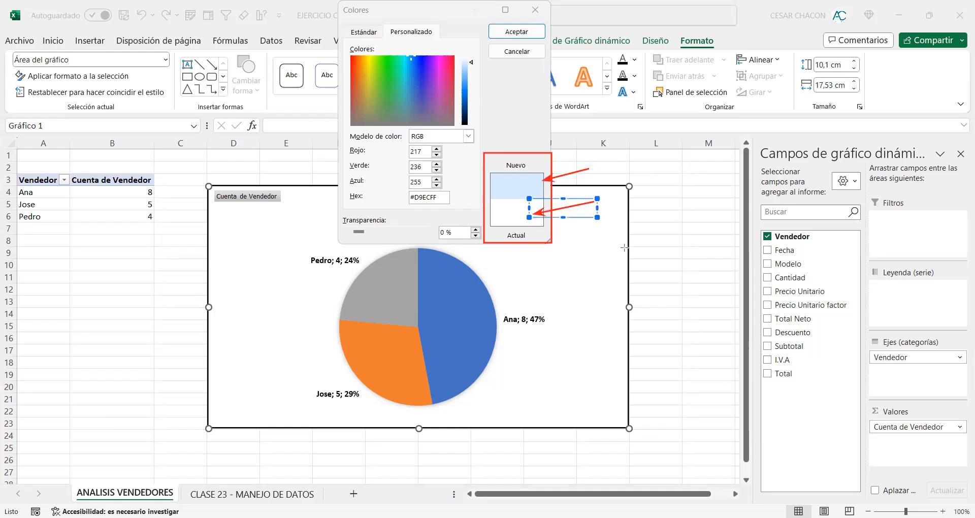
drag(591, 164, 538, 178)
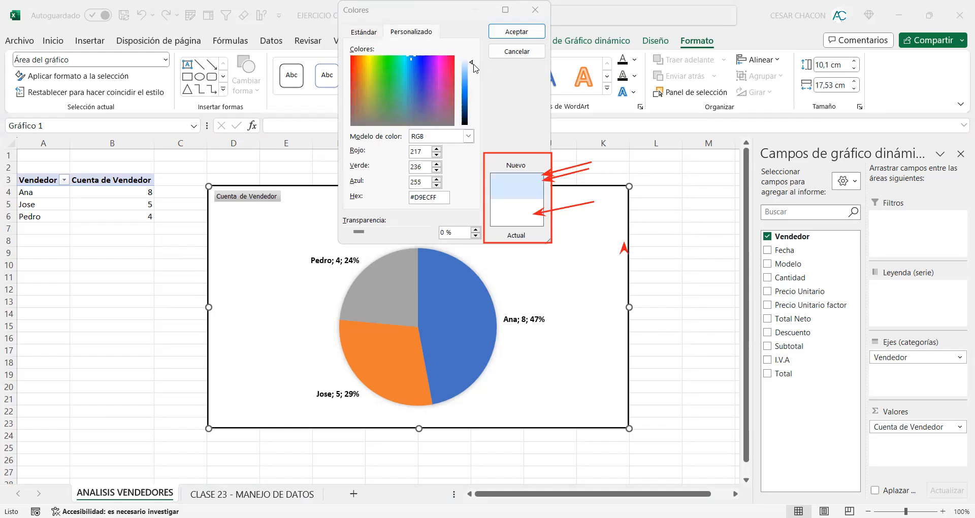
Step: Lighten the custom colour to #EBF5FF and apply it as the chart area's fill
drag(472, 62, 472, 60)
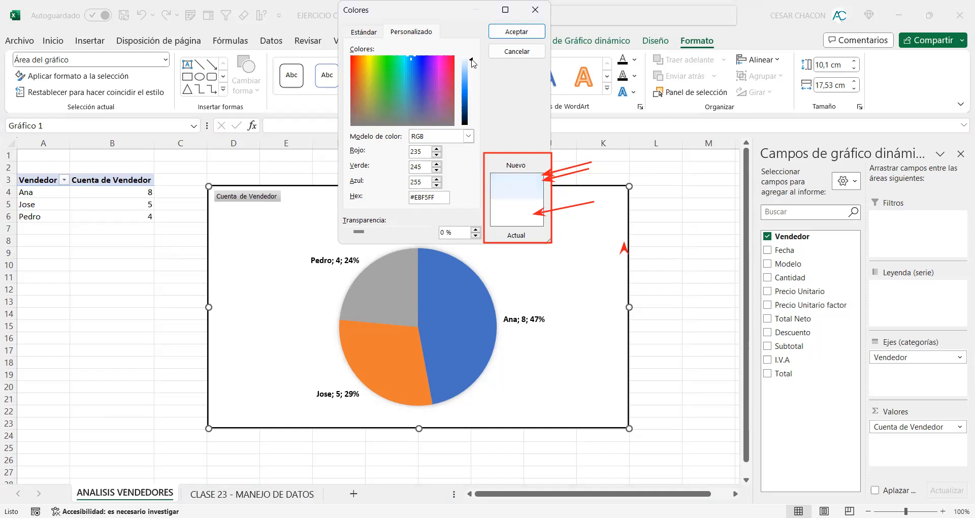
click(530, 37)
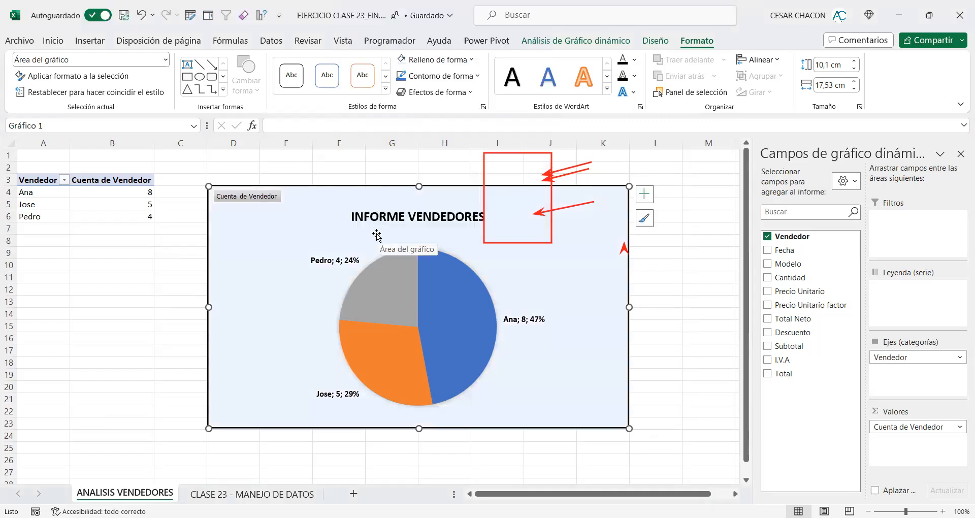
Step: Examine the RGB and hexadecimal values of the chart area's custom fill colour
click(472, 60)
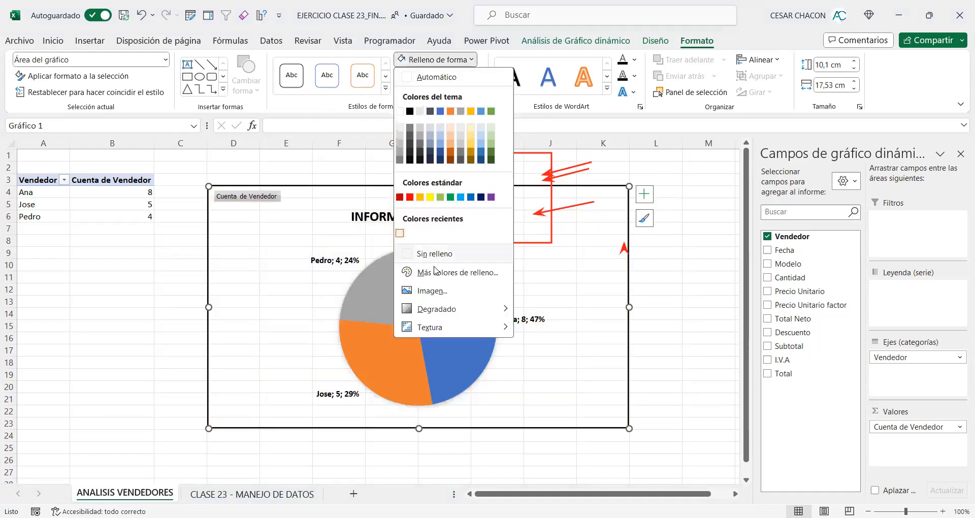
click(435, 272)
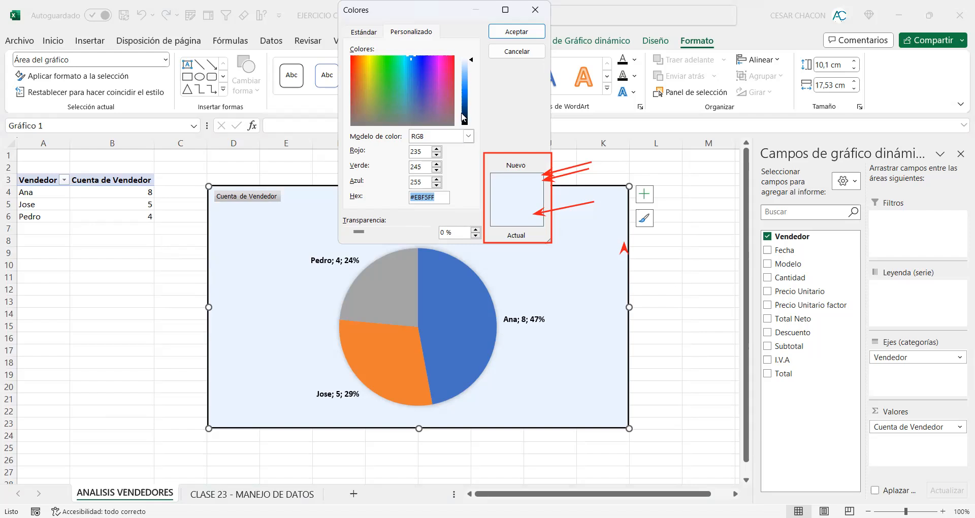
click(501, 31)
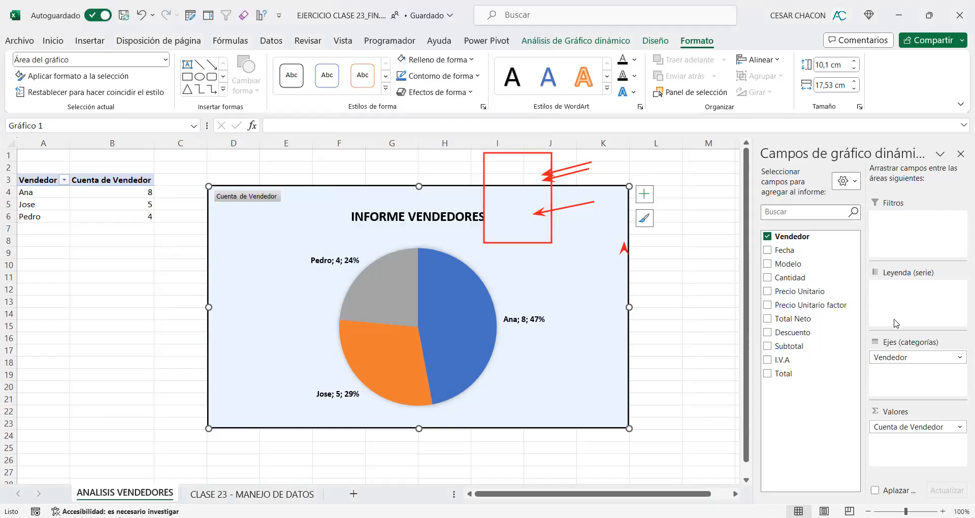
click(523, 123)
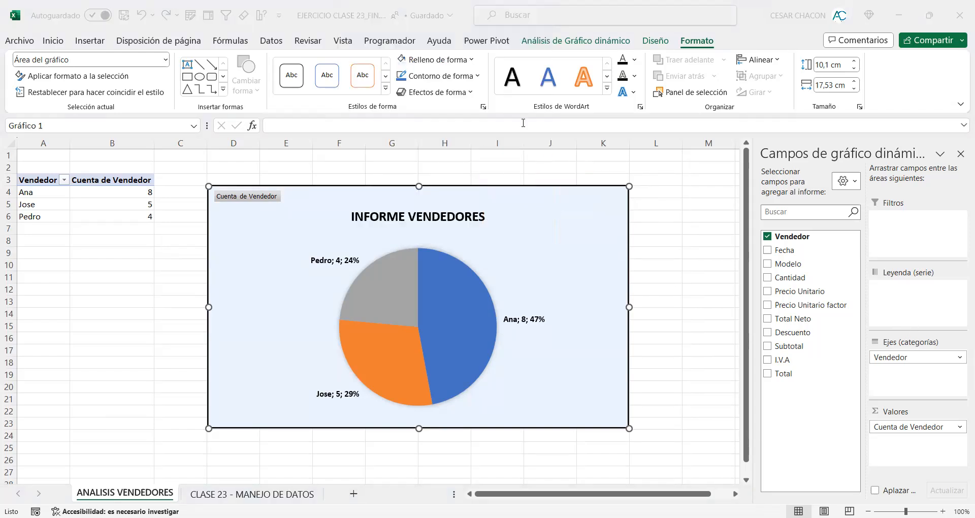
Step: Try a sunset beach picture from the online Playa images as the chart area's fill and return it to the theme's white
click(473, 60)
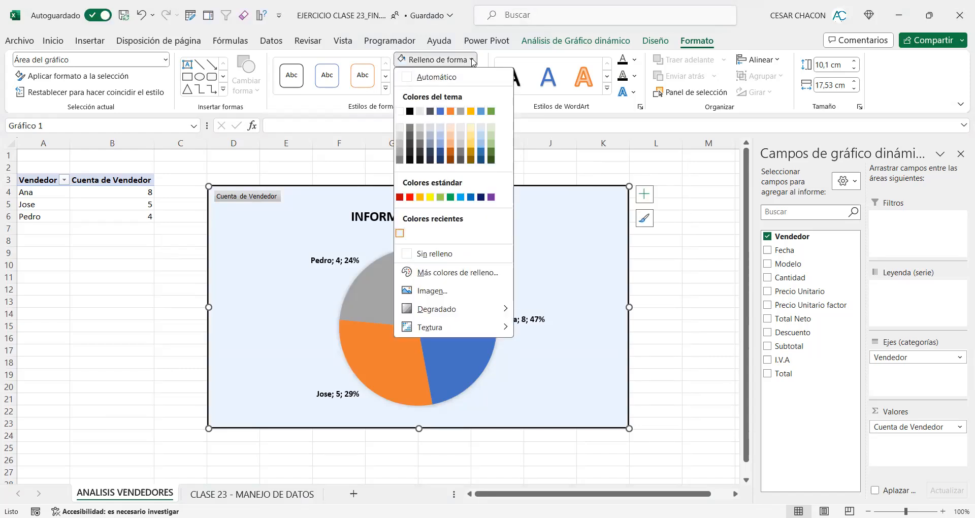
click(460, 291)
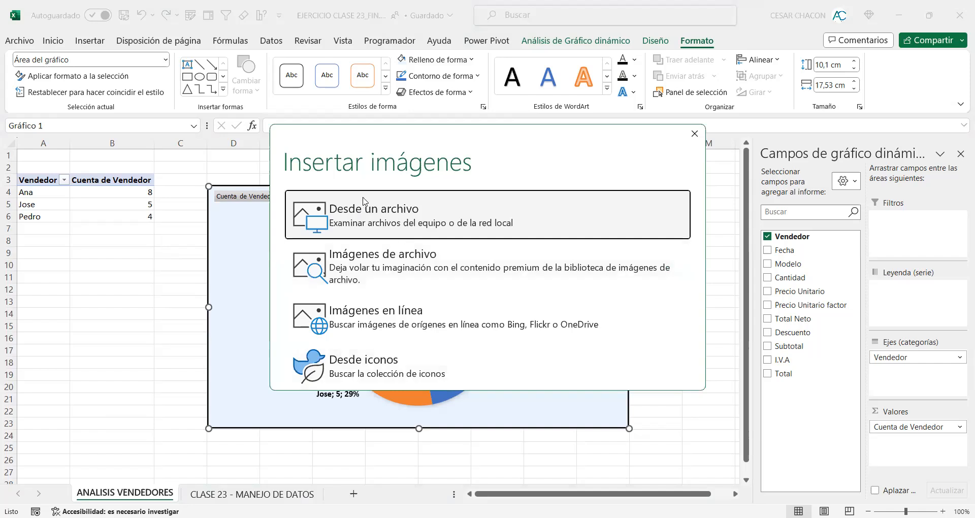
click(367, 308)
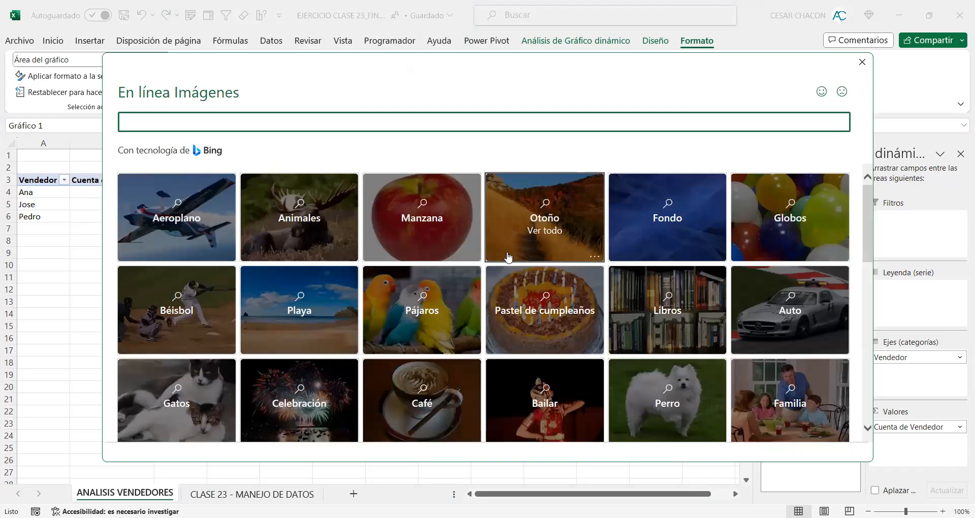
scroll(326, 237, down, 1)
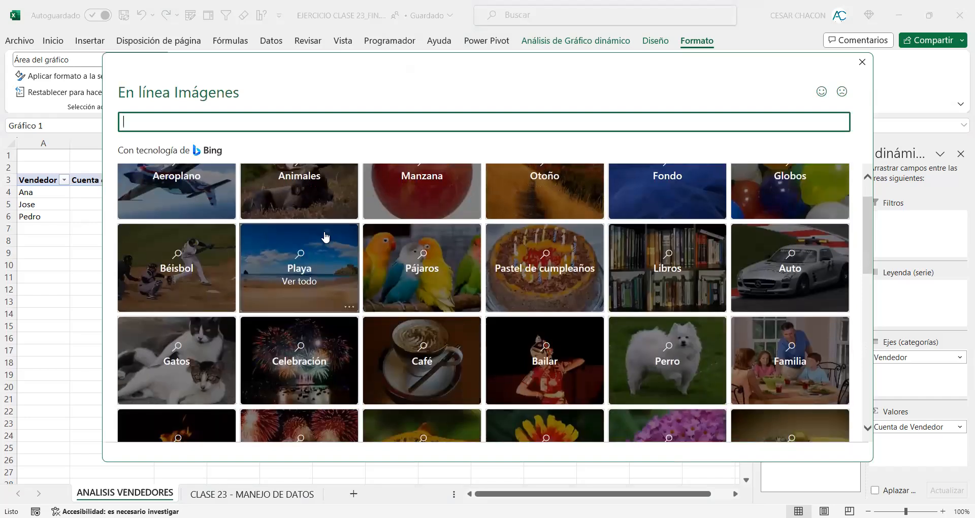
click(325, 237)
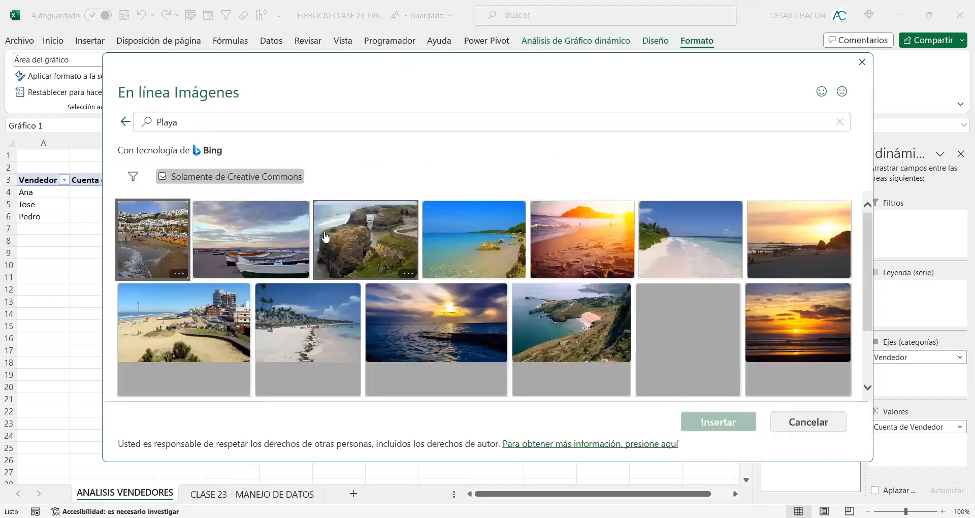
click(563, 231)
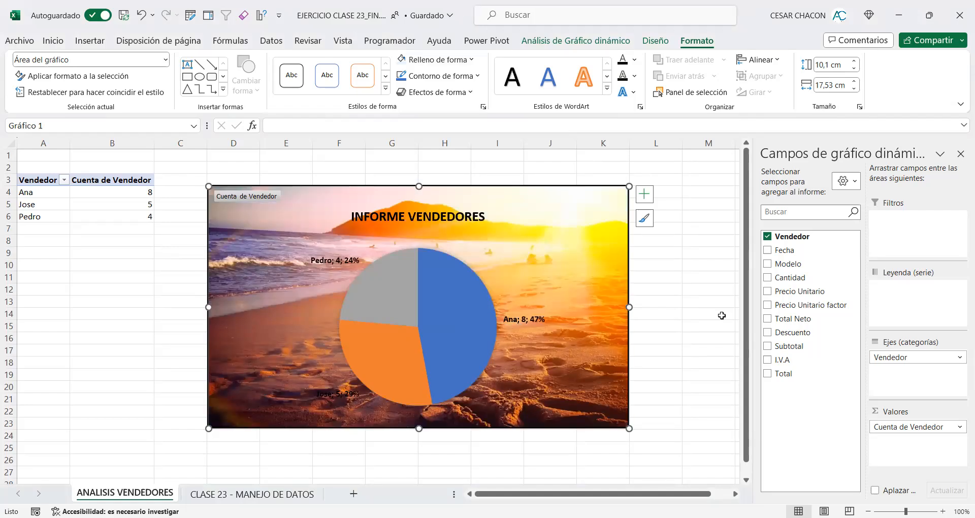
click(472, 60)
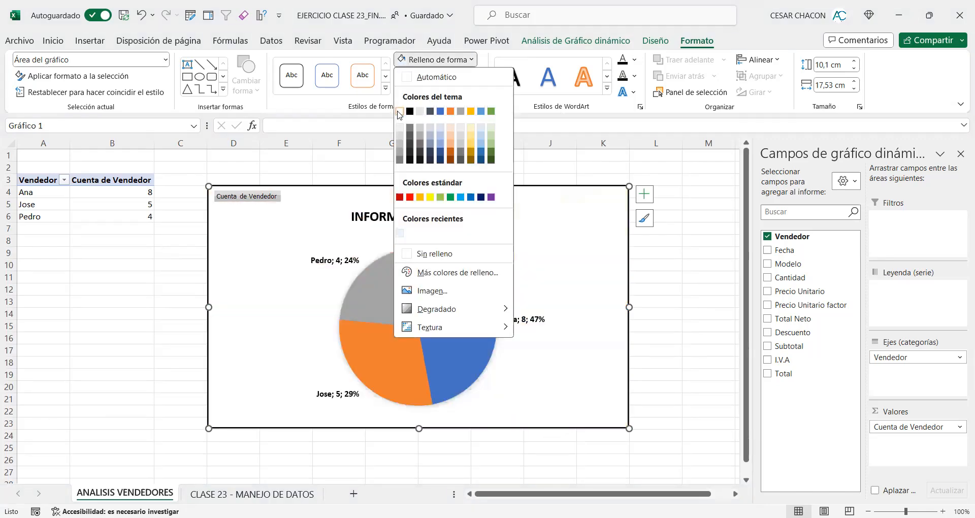
click(642, 265)
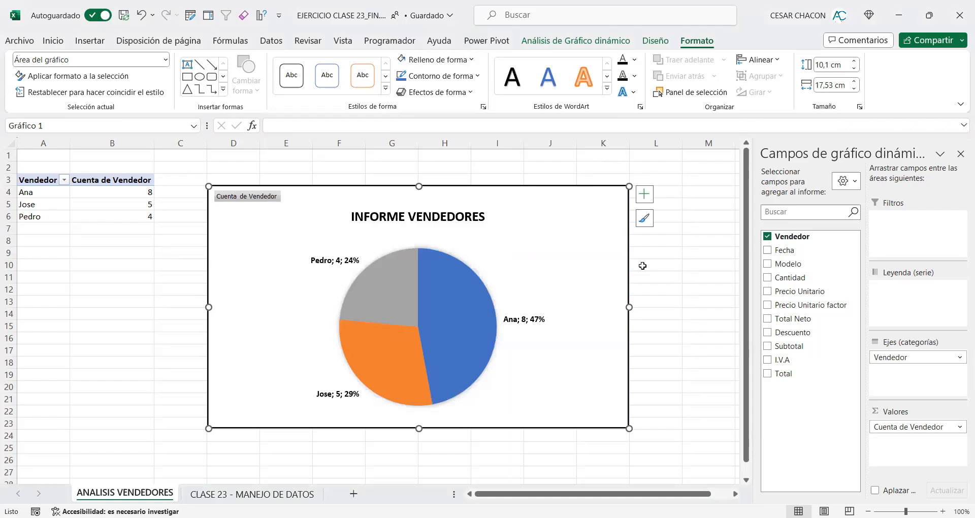
Step: Try the billboard icon from the icon collection as the chart area's fill and restore the theme's white fill
click(472, 60)
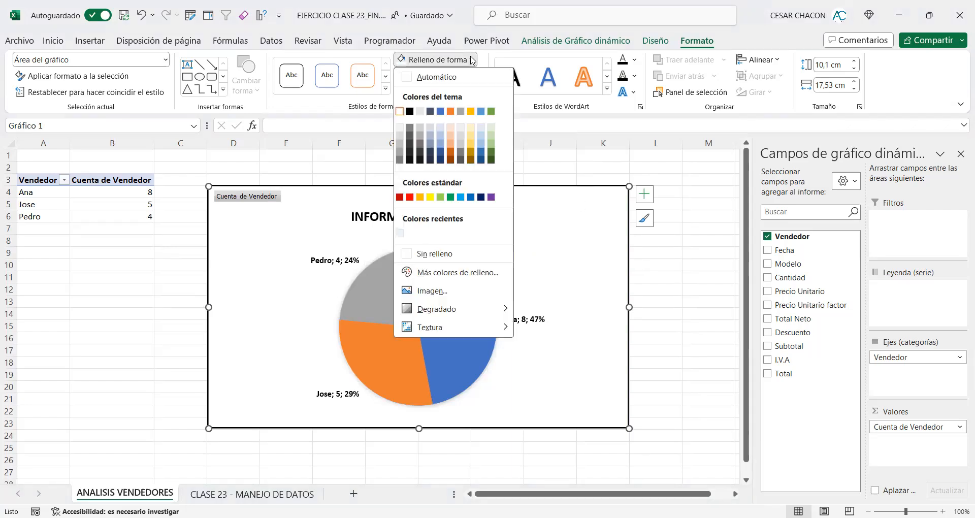
click(442, 290)
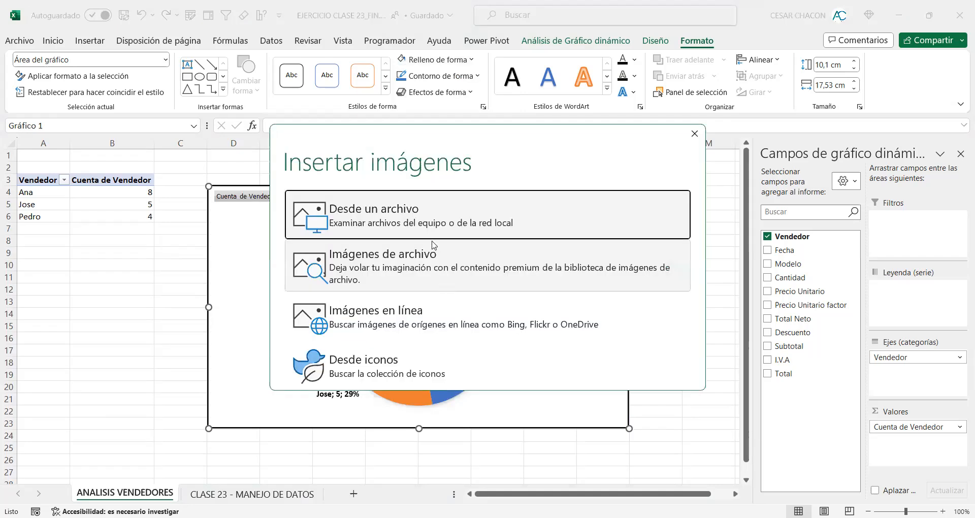
click(400, 350)
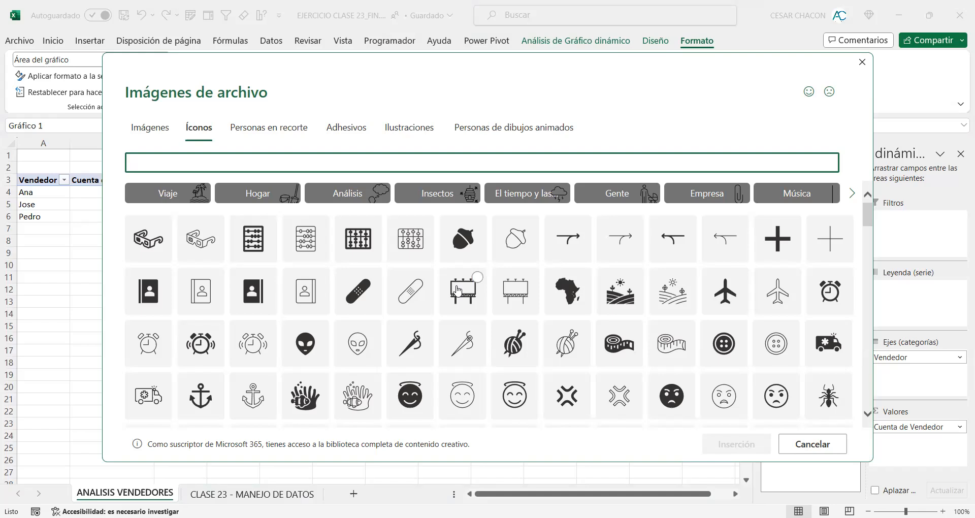
click(457, 290)
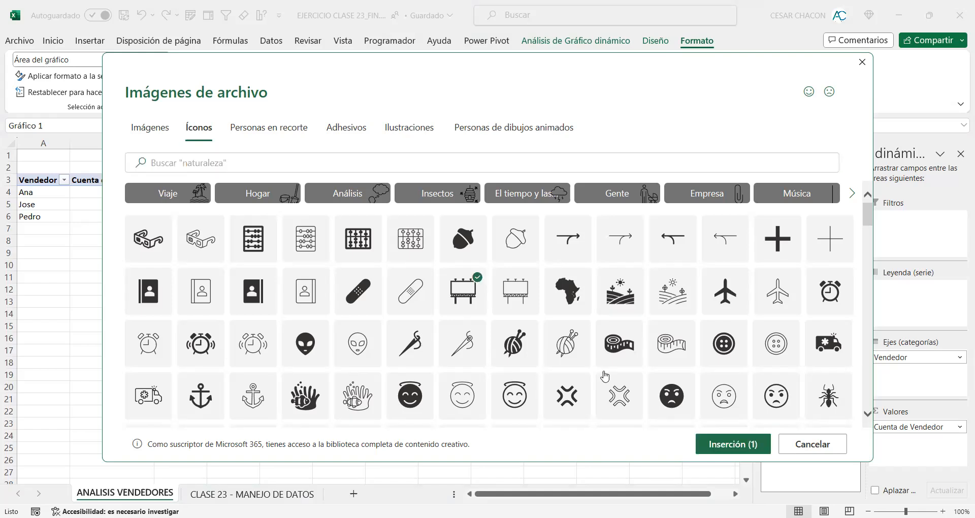
click(709, 441)
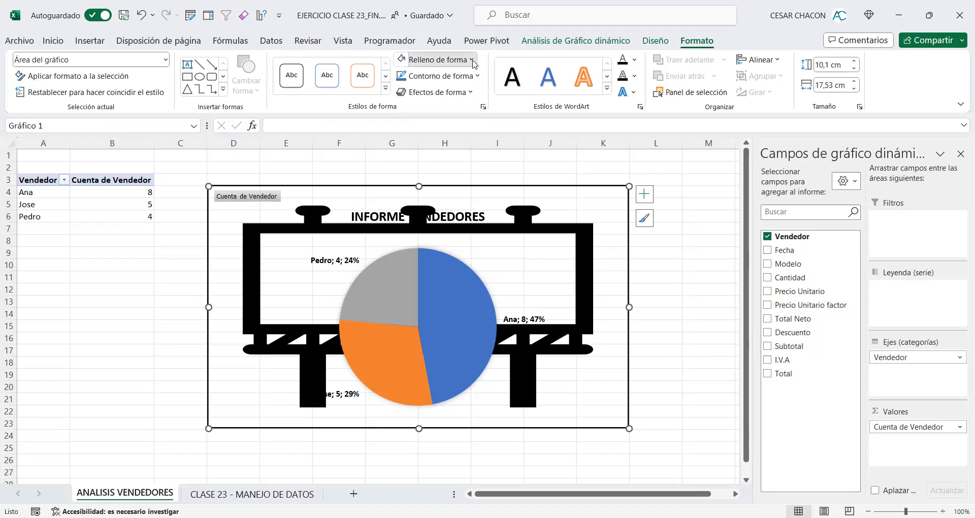
click(440, 60)
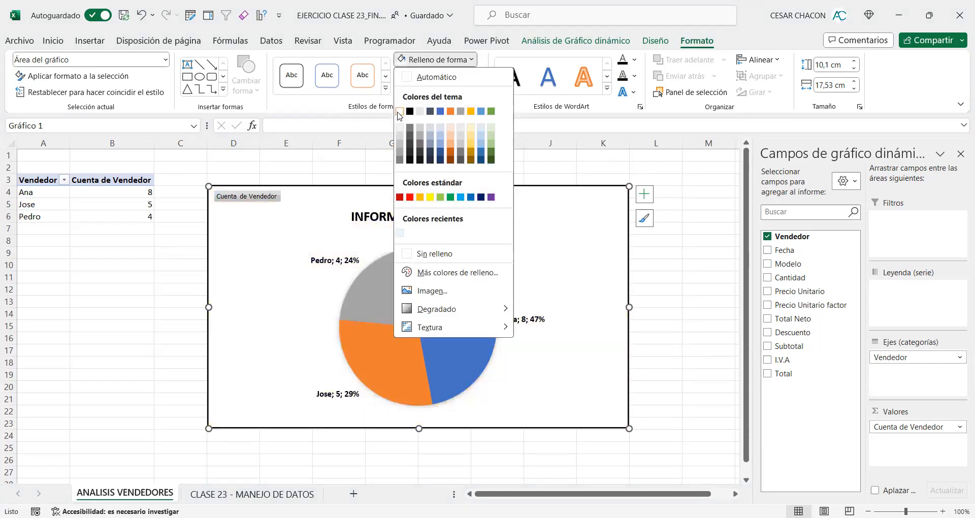
click(400, 111)
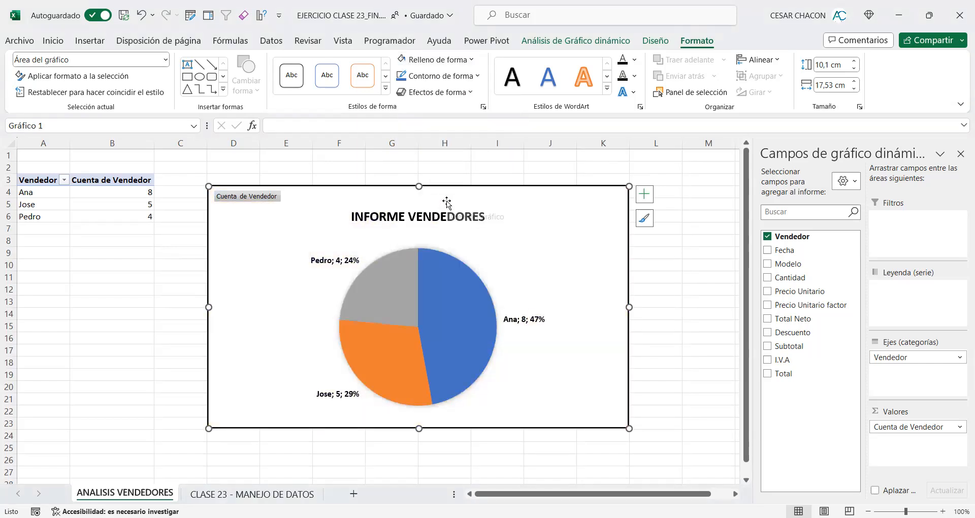
Step: Open the chart area's detailed fill options and set its solid fill to a medium light blue from the theme colours
click(473, 62)
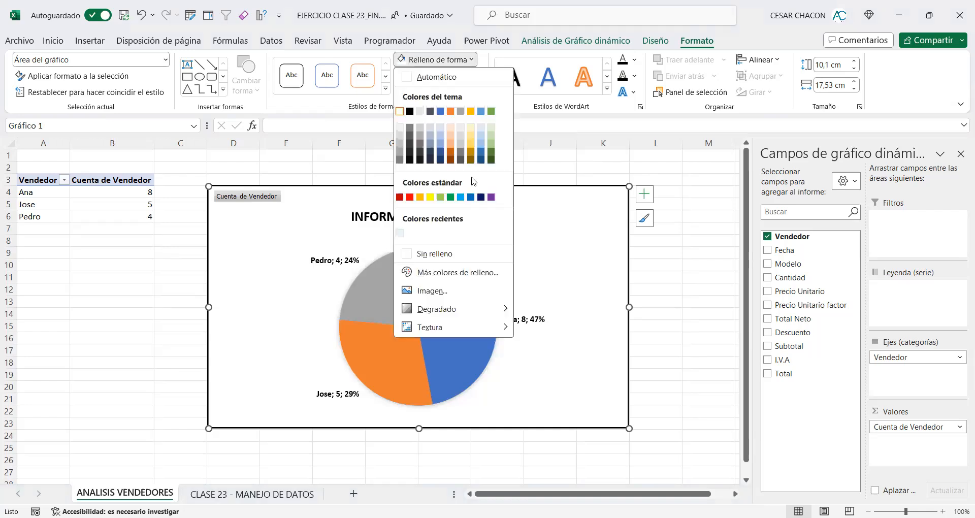
mouse_move(449, 307)
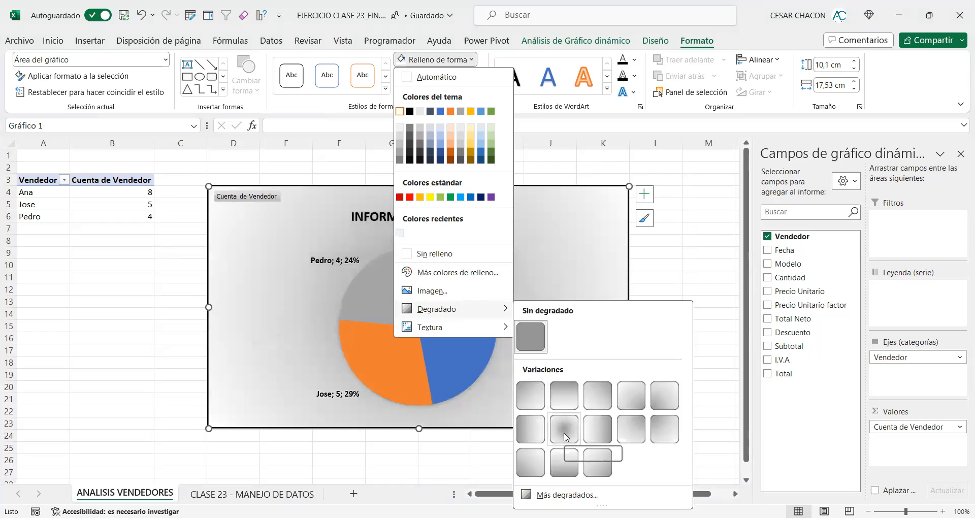
click(565, 496)
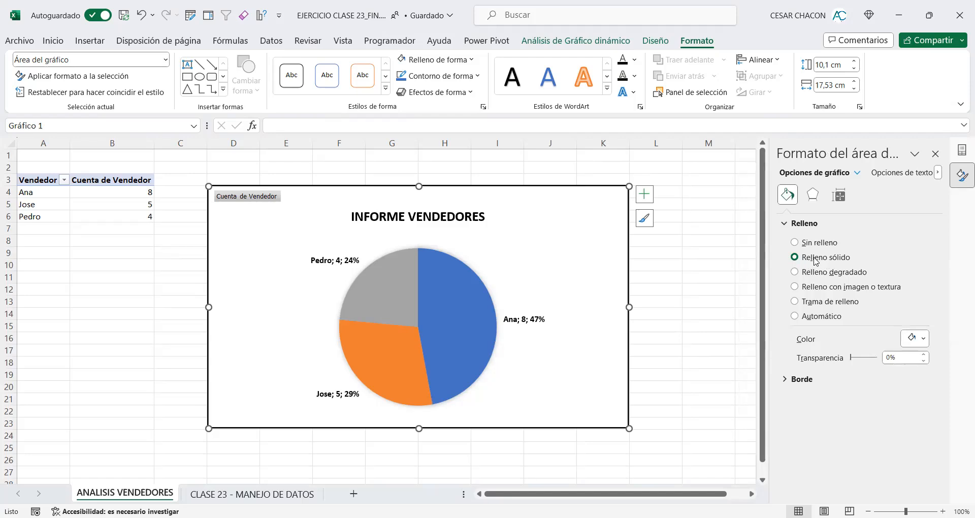
click(923, 341)
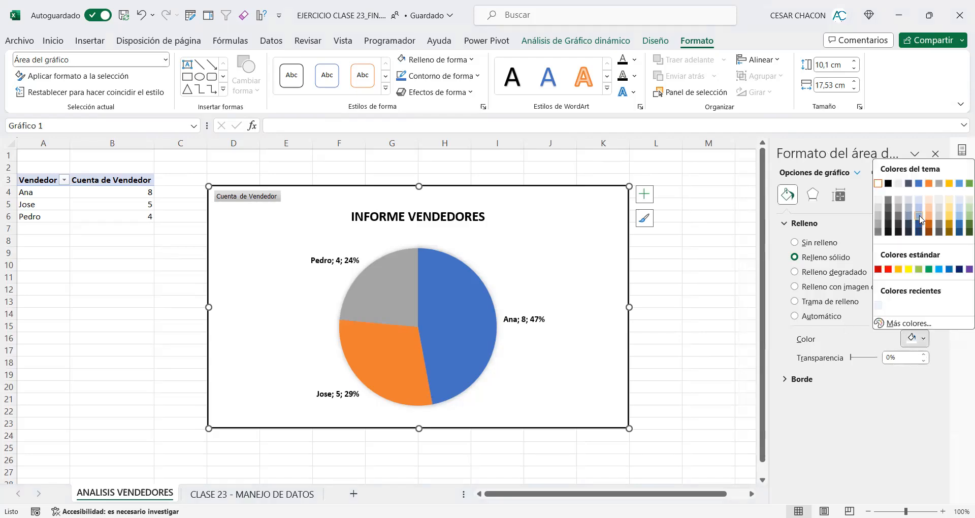
click(919, 217)
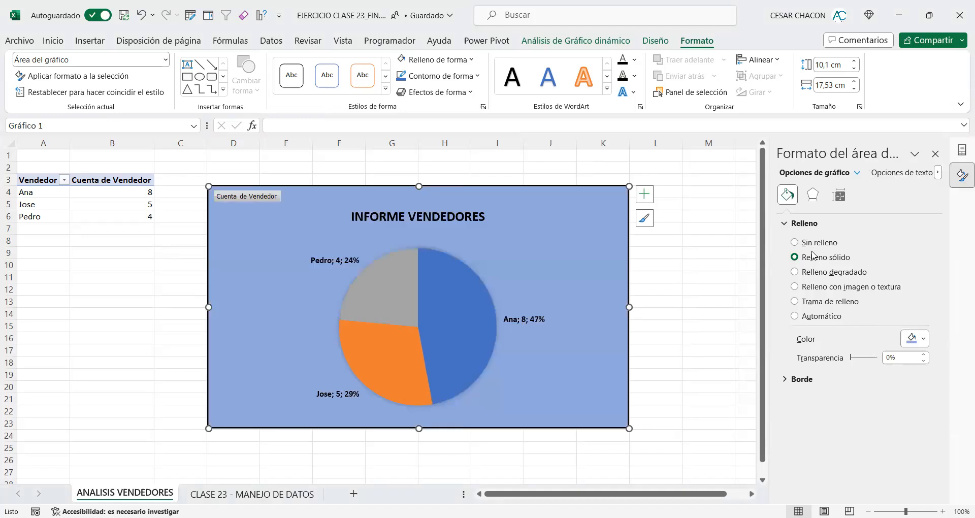
Step: Switch the chart area to a gradient fill, moving the second gradient stop to 68% and the first stop to 66%
click(813, 272)
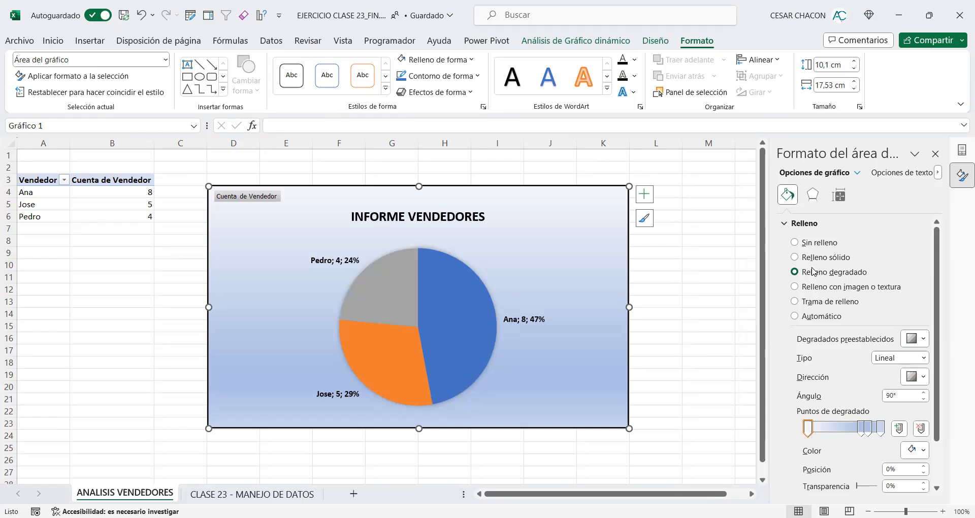
click(860, 428)
mouse_move(861, 428)
mouse_down()
mouse_move(834, 428)
mouse_move(871, 430)
mouse_move(823, 431)
mouse_move(883, 431)
mouse_move(859, 432)
mouse_up()
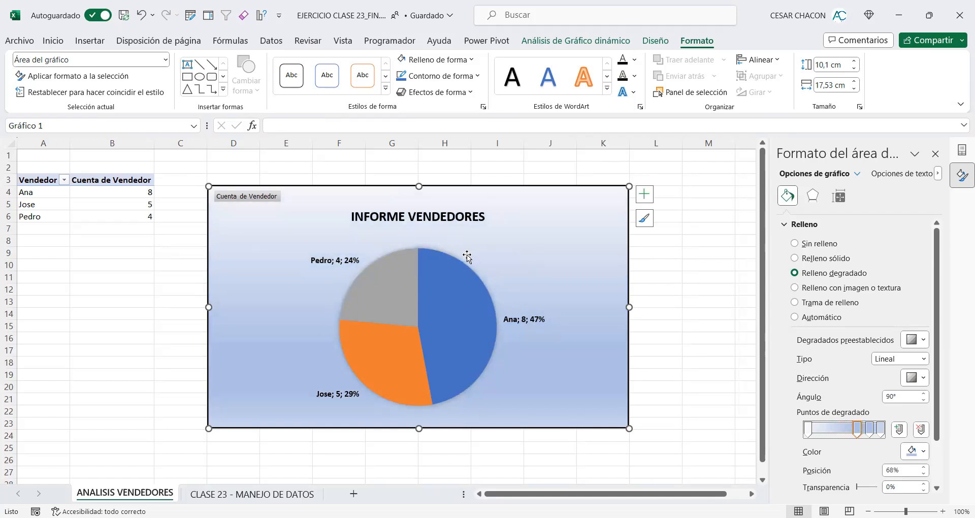
drag(808, 432, 860, 431)
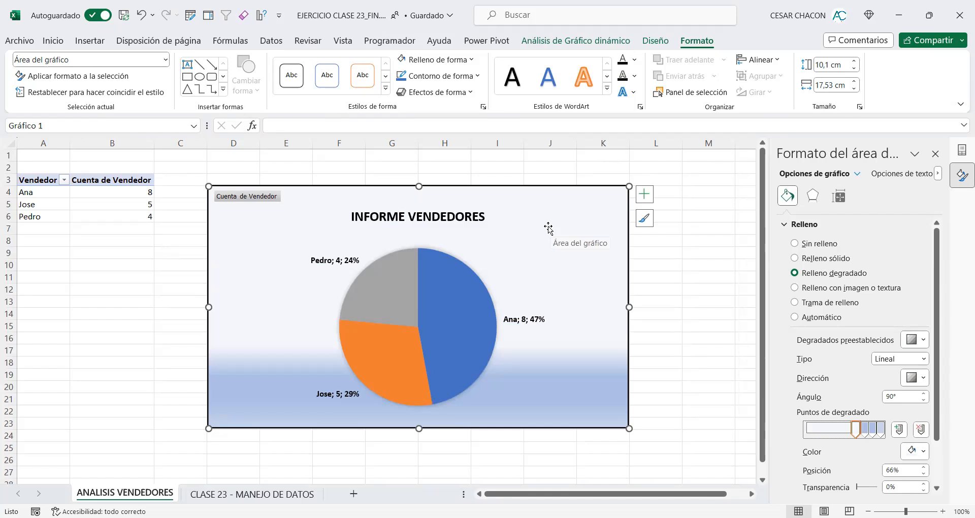
Step: Select the whole pivot table range A3:B6
click(48, 181)
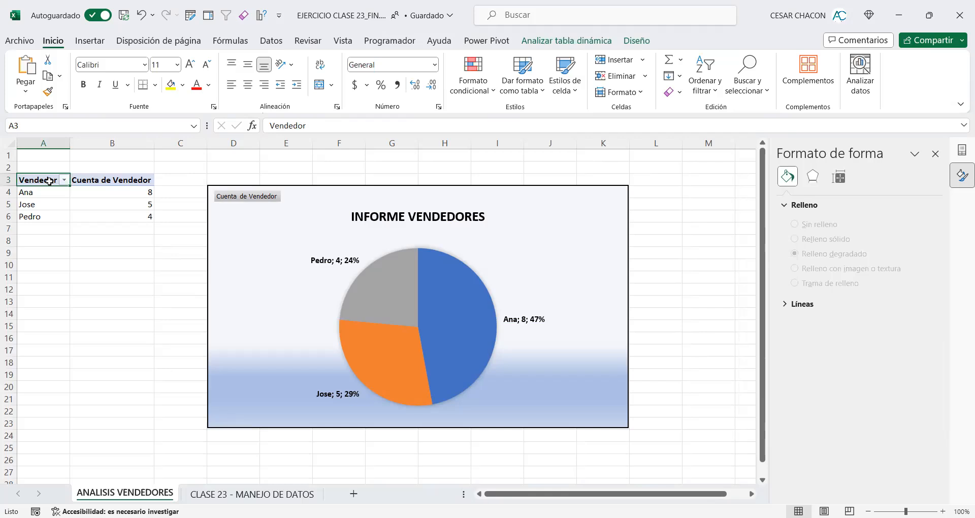
drag(49, 180, 112, 215)
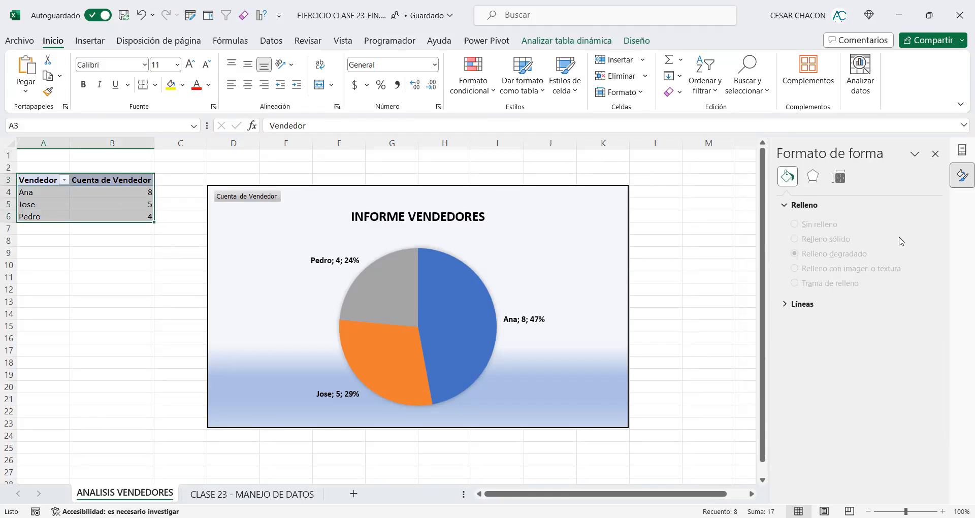
mouse_move(516, 30)
mouse_down()
mouse_move(701, 53)
mouse_move(653, 52)
mouse_up()
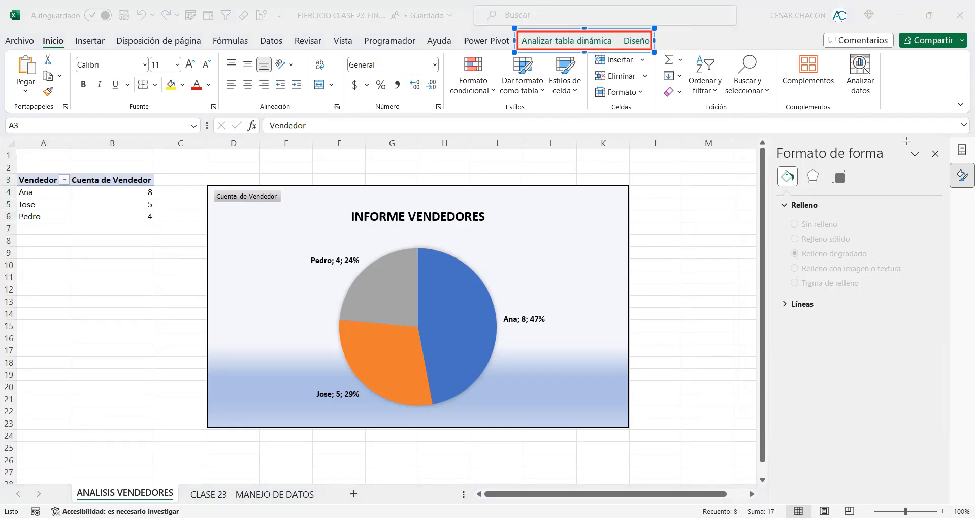
drag(489, 136, 570, 49)
drag(578, 161, 649, 51)
click(588, 38)
click(120, 285)
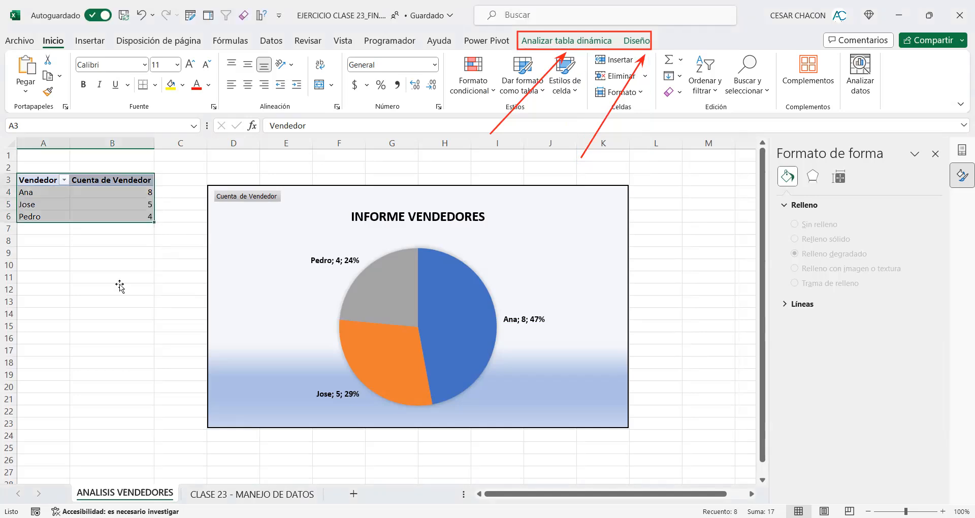
click(119, 285)
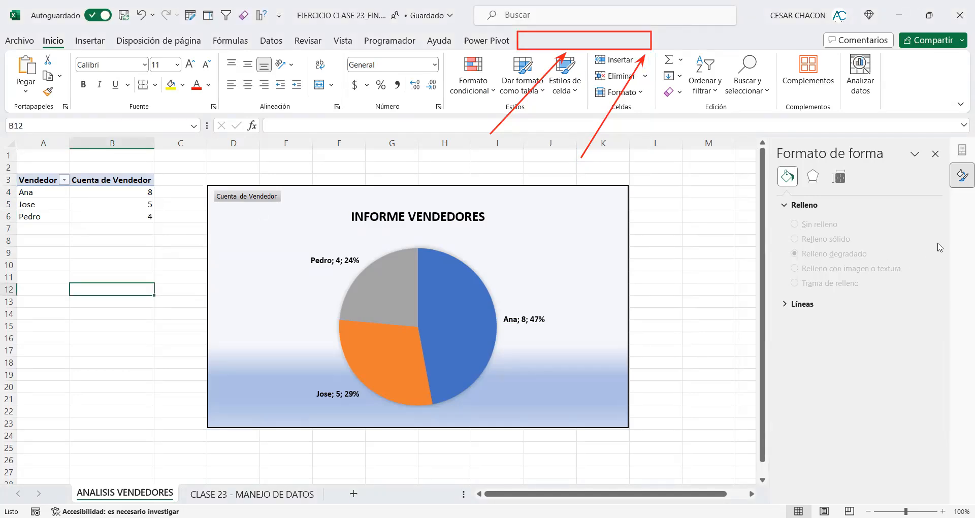
click(902, 248)
drag(163, 167, 7, 235)
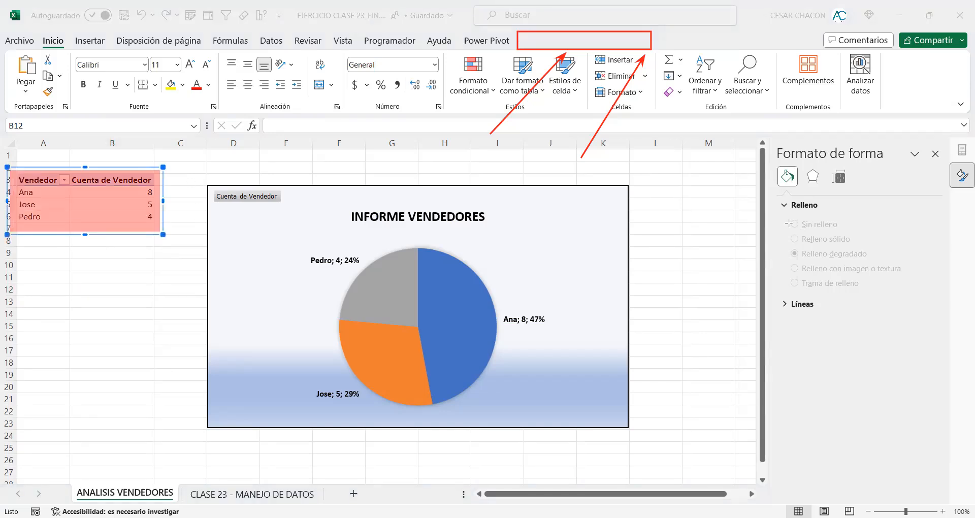
drag(189, 283, 145, 229)
click(29, 288)
click(67, 262)
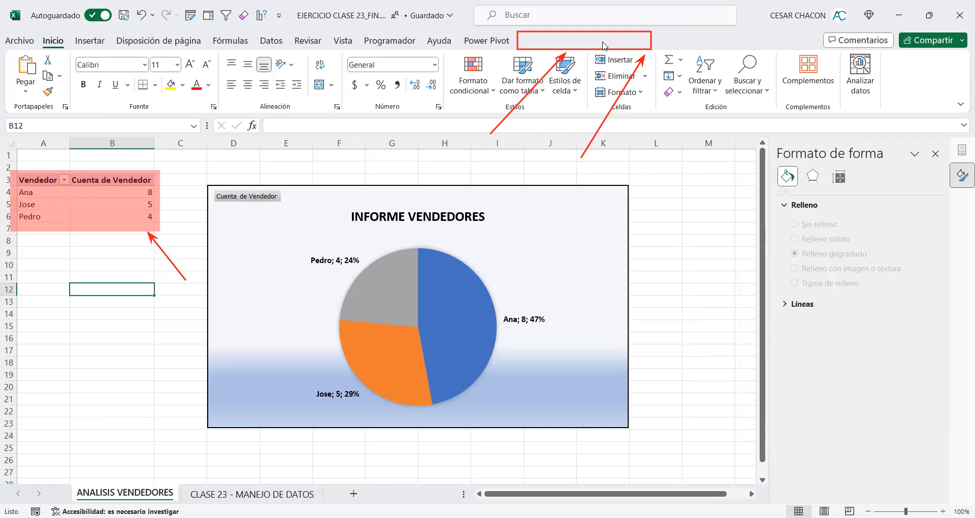
Step: Apply the blue pivot table style in the second row of the Oscuro group to the salesperson pivot table
click(114, 203)
click(47, 216)
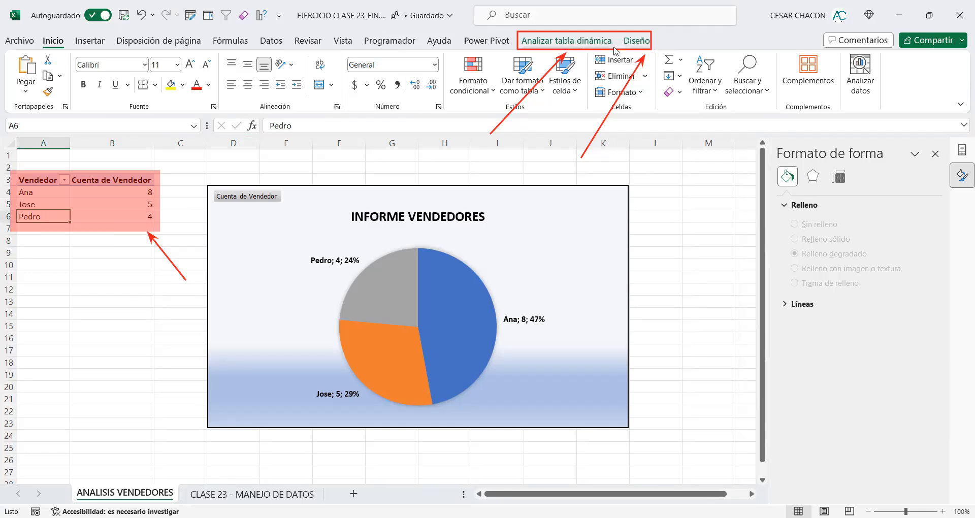
click(632, 44)
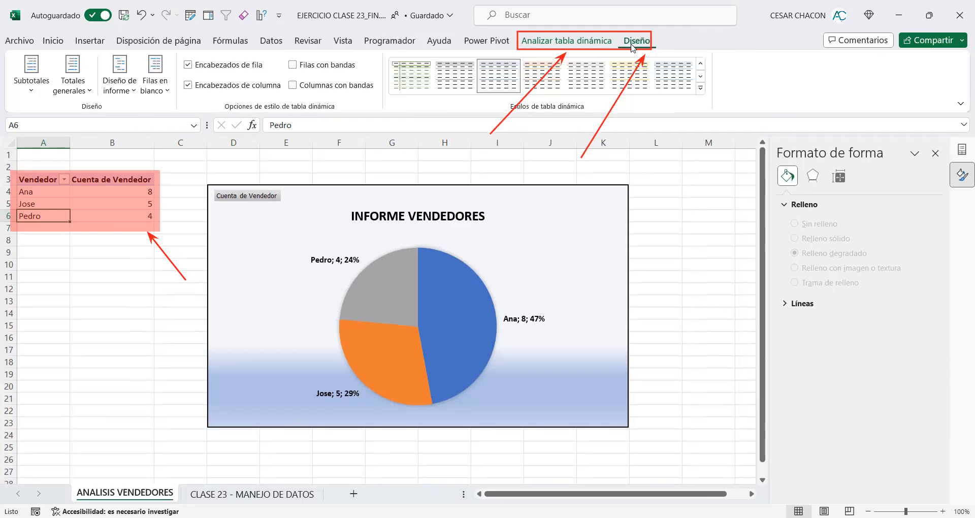
click(701, 90)
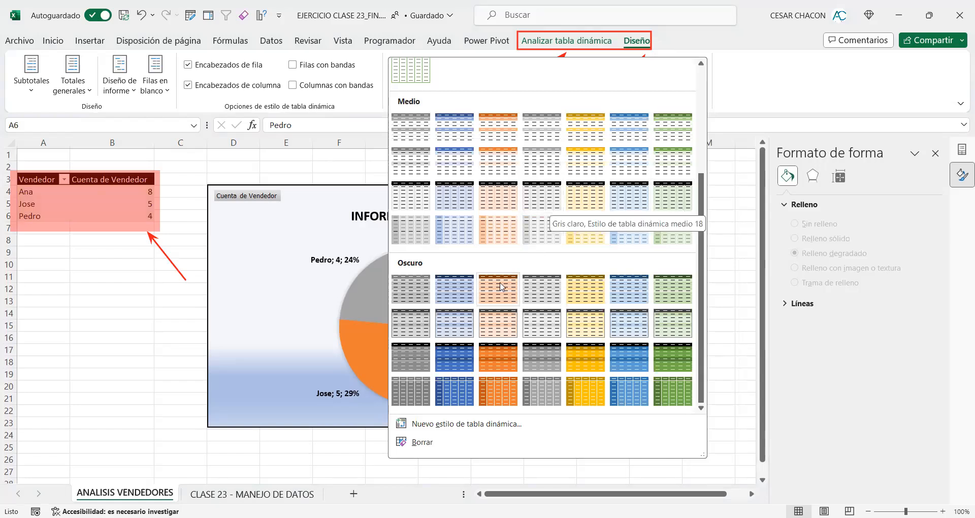
click(465, 319)
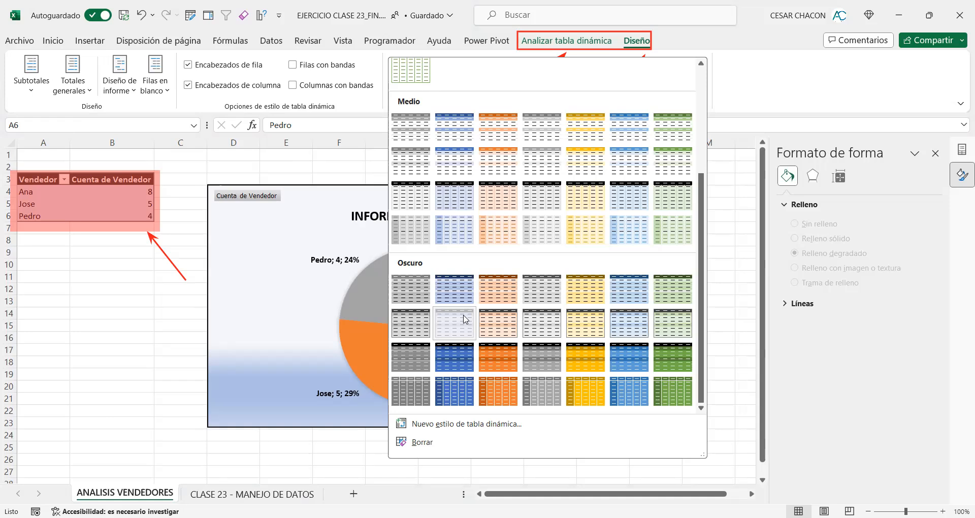
click(463, 319)
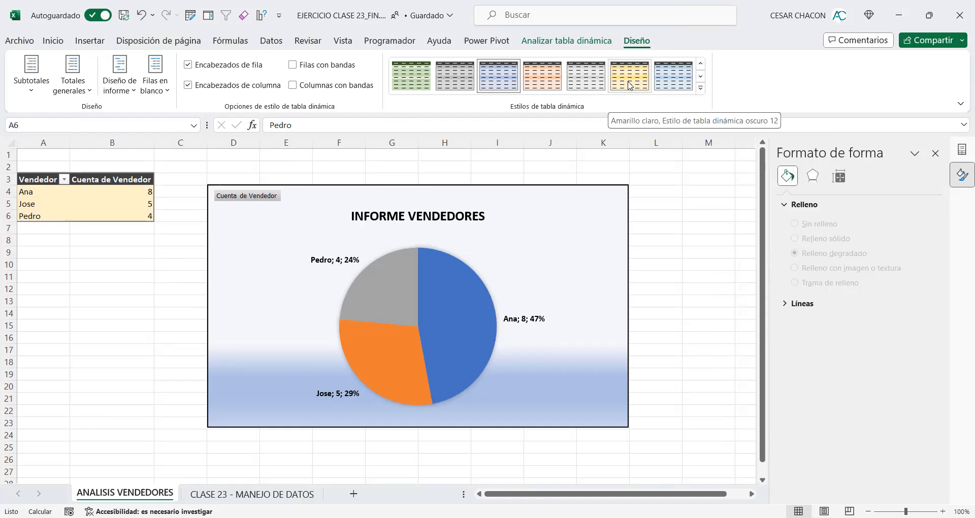
Step: Apply the green pivot table style in the second row of the Oscuro group to the salesperson pivot table
click(417, 83)
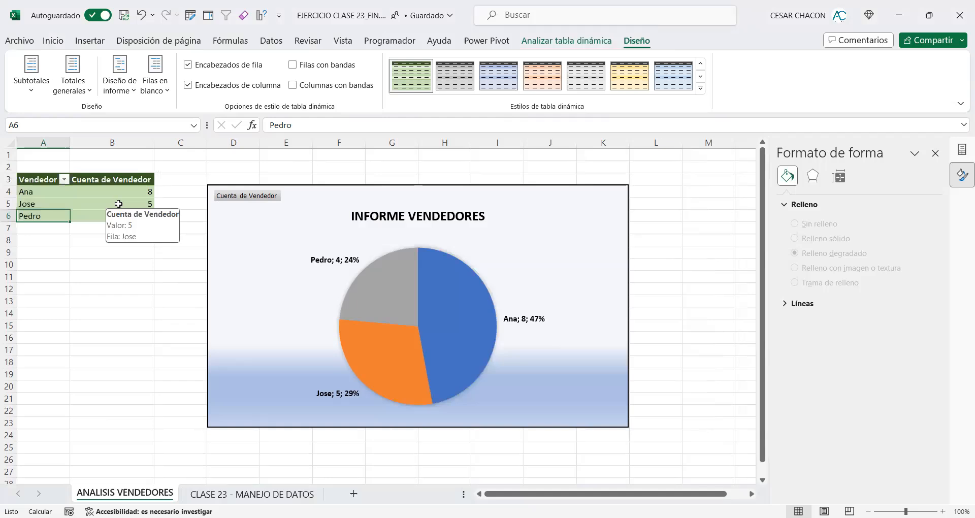
click(701, 90)
scroll(491, 161, down, 3)
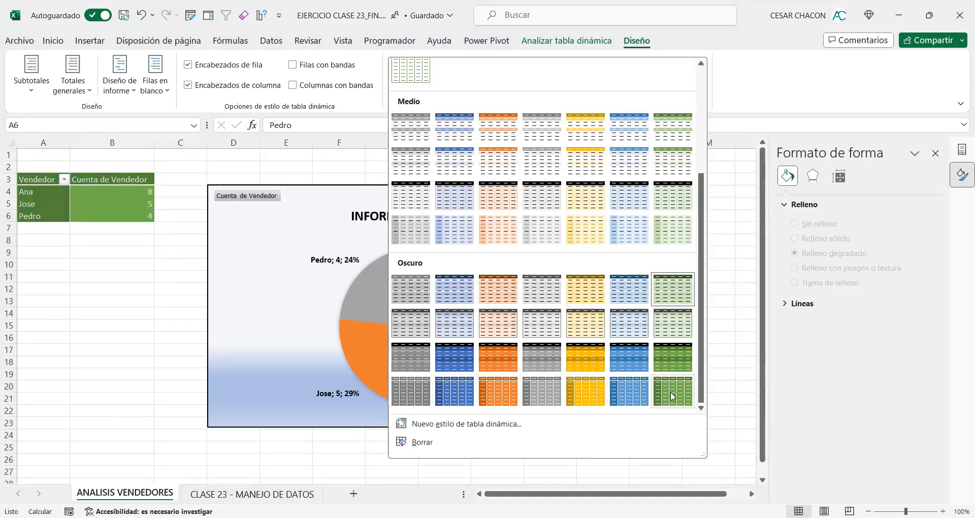
scroll(637, 160, up, 5)
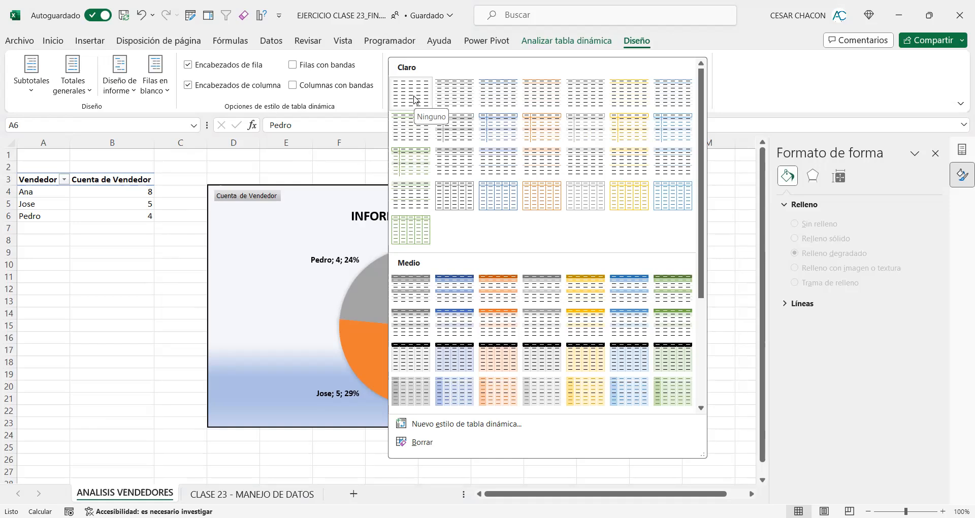
scroll(414, 99, down, 5)
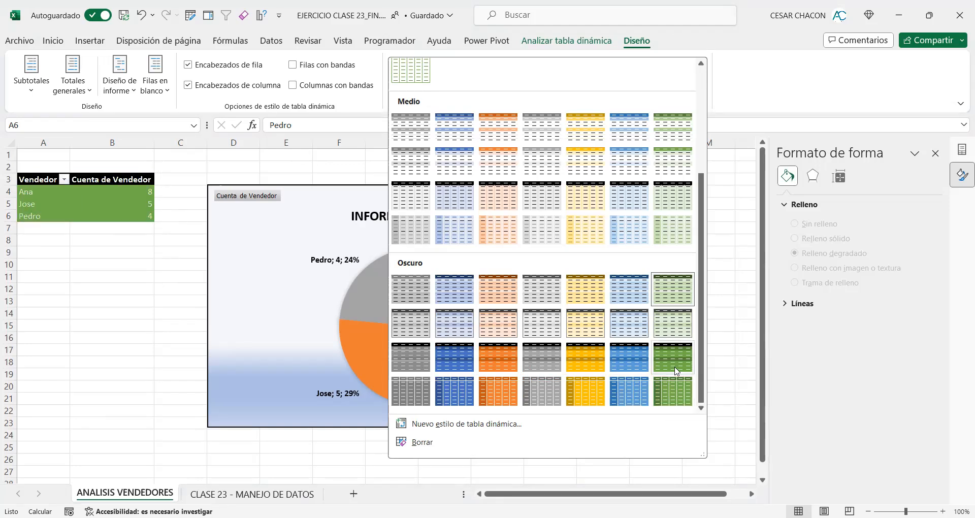
click(665, 316)
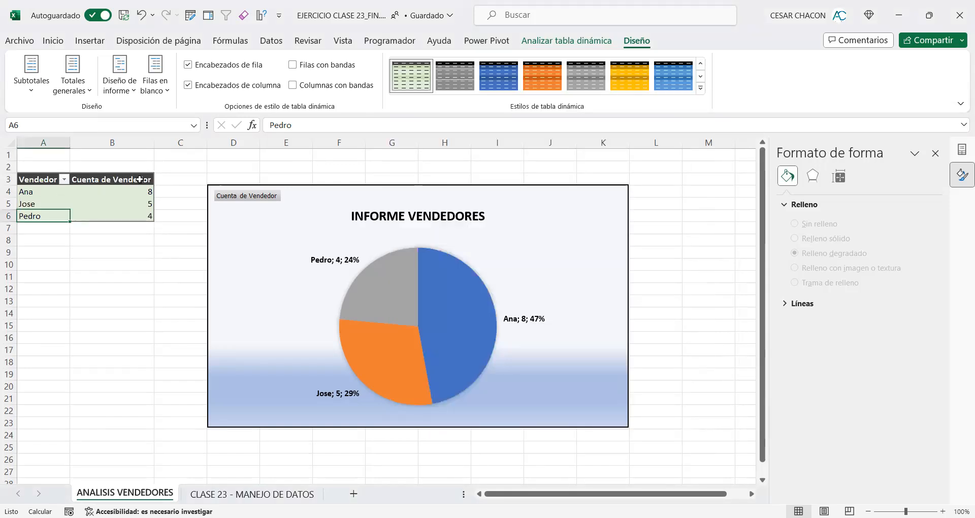
Step: Move the salesperson pivot table up to A2:B5 and the pie chart up so its upper edge lines up with row 2
mouse_move(286, 194)
mouse_down()
mouse_move(252, 180)
mouse_move(287, 180)
mouse_up()
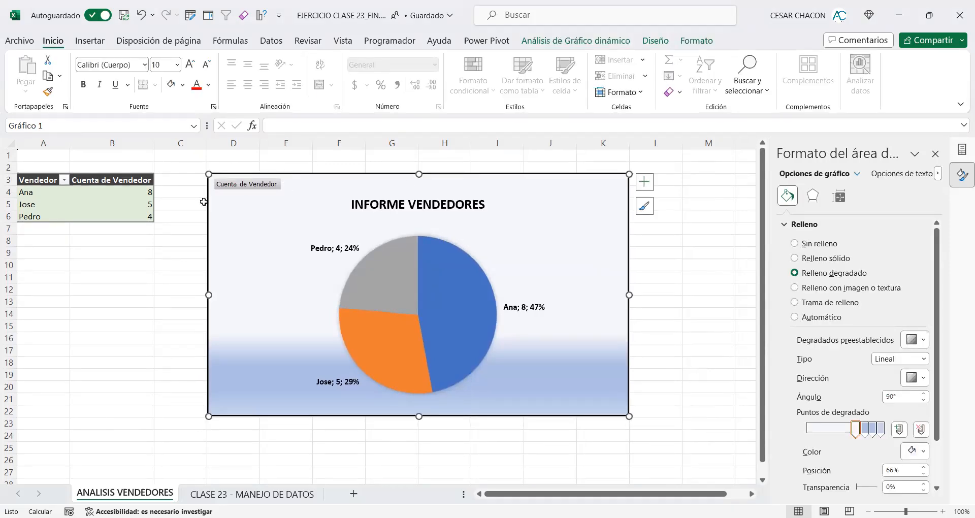
drag(31, 180, 110, 217)
drag(89, 174, 123, 163)
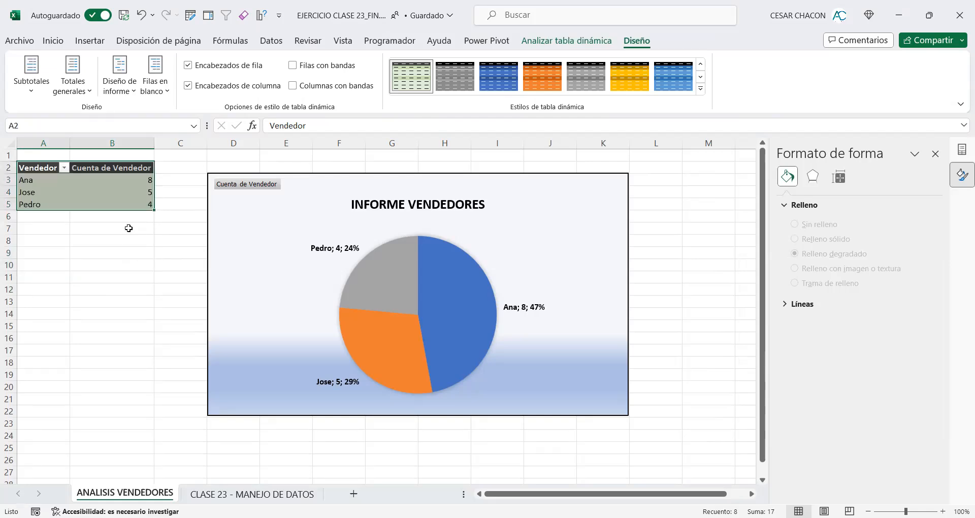
drag(216, 215, 216, 203)
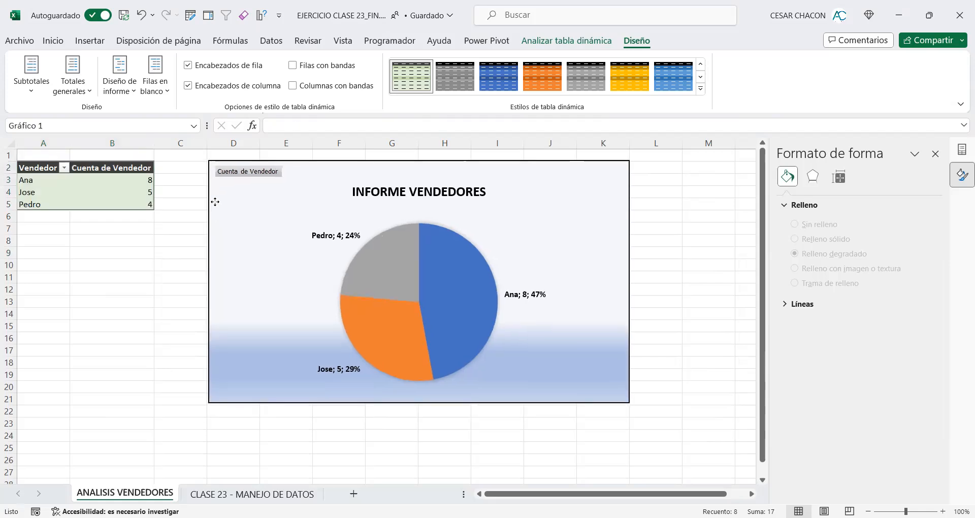
click(236, 209)
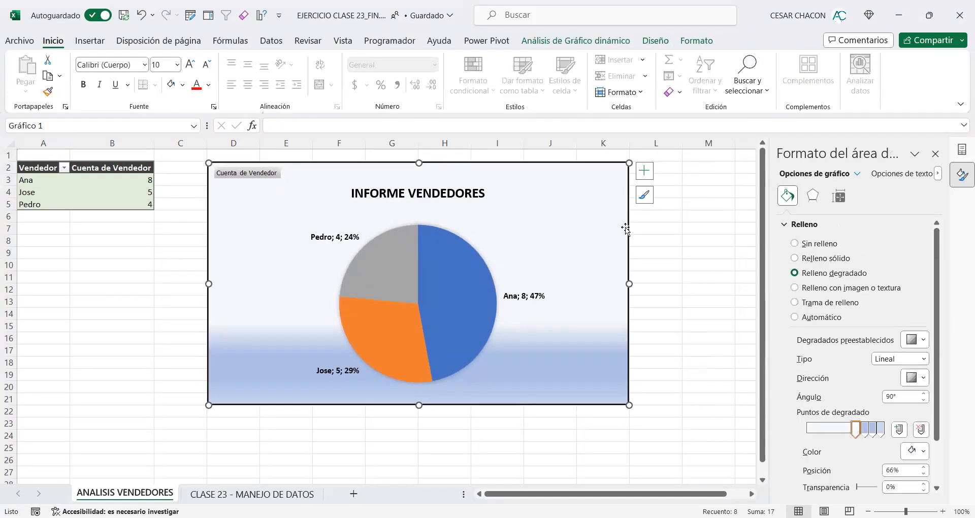
click(649, 231)
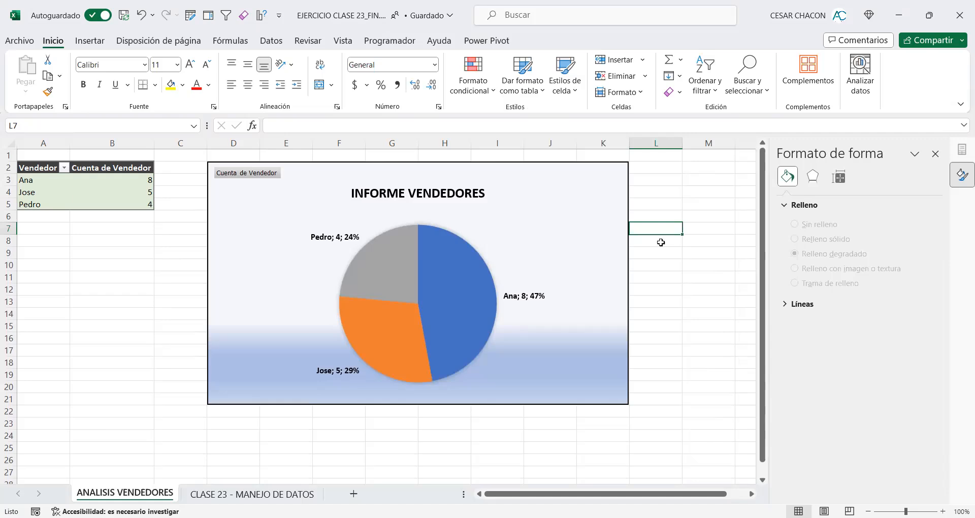
Step: Select the whole relocated pivot table range A2:B5
drag(137, 204, 37, 172)
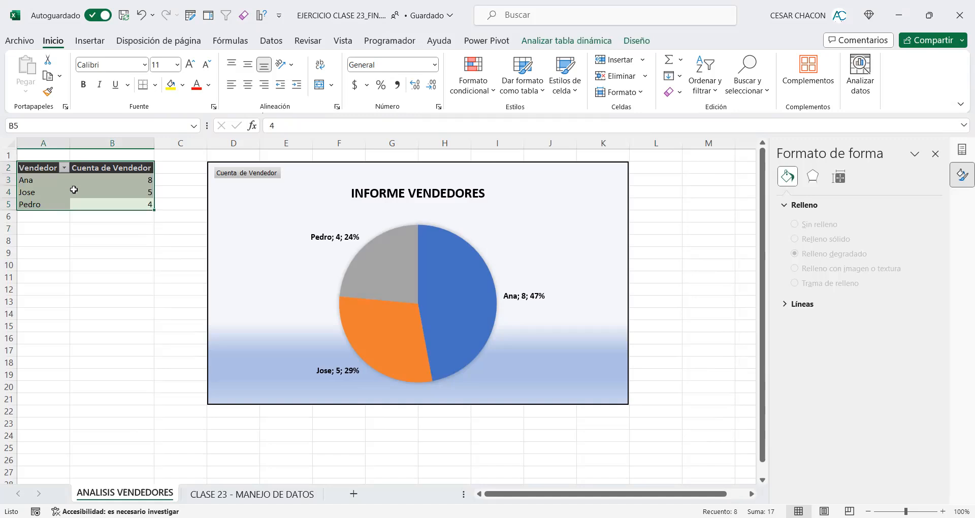
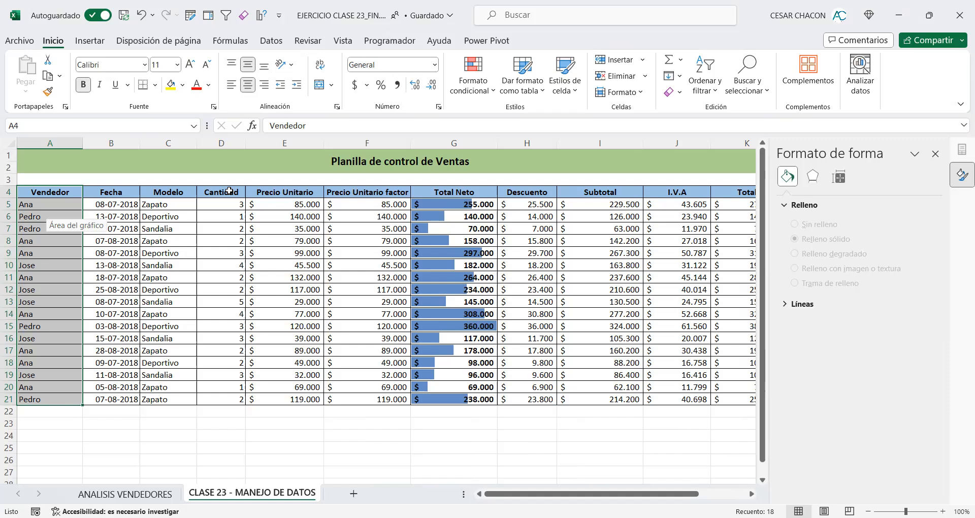
Step: Examine the Vendedor, Modelo, Cantidad and Total columns of the sales table as candidate data for another chart
drag(229, 191, 229, 399)
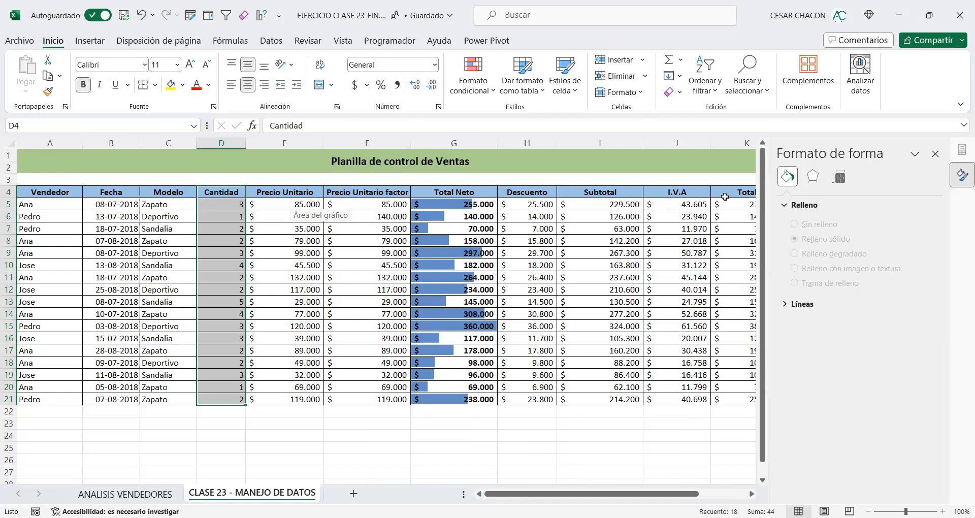
drag(731, 193, 742, 383)
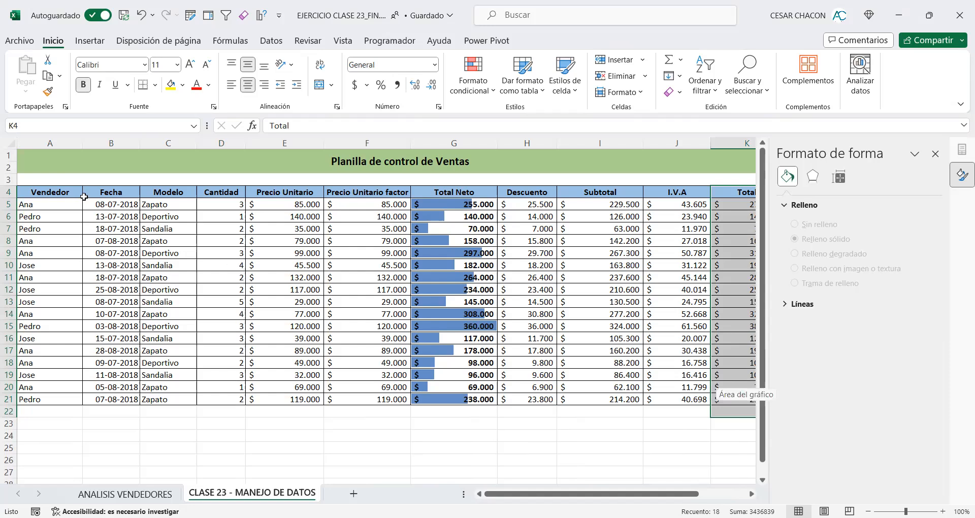
drag(67, 194, 49, 369)
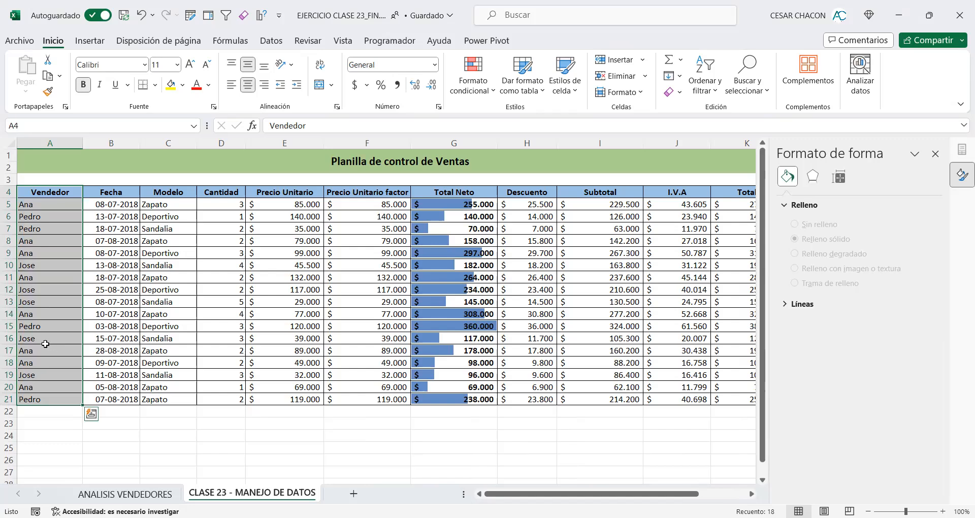
drag(169, 192, 164, 400)
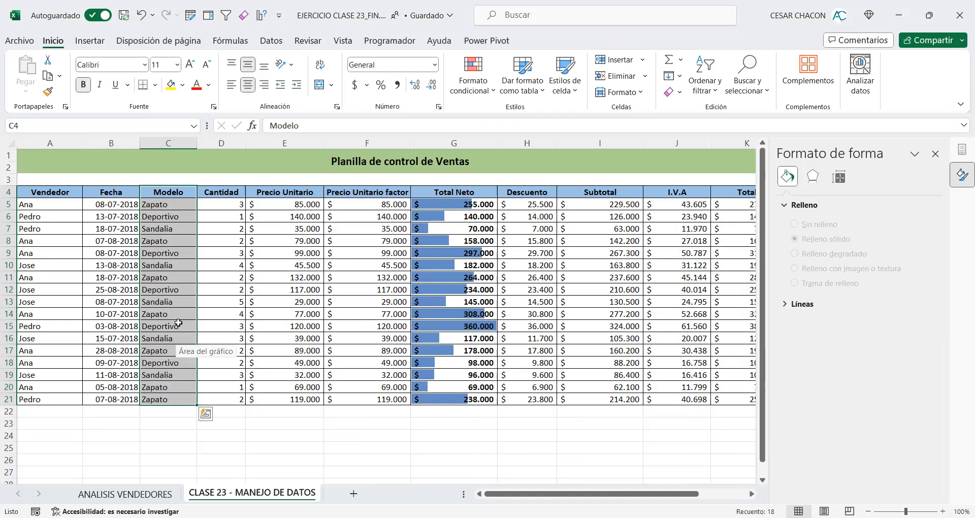
drag(222, 192, 213, 410)
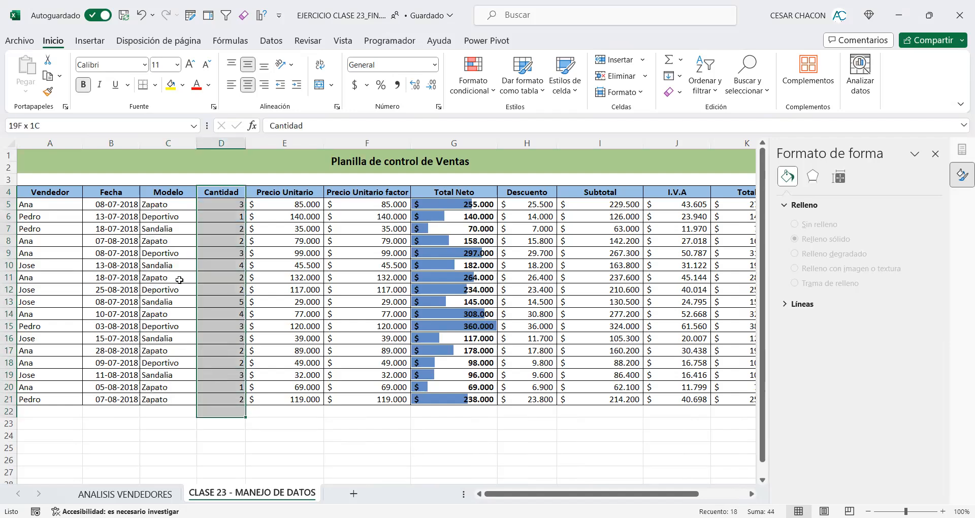
drag(169, 192, 204, 306)
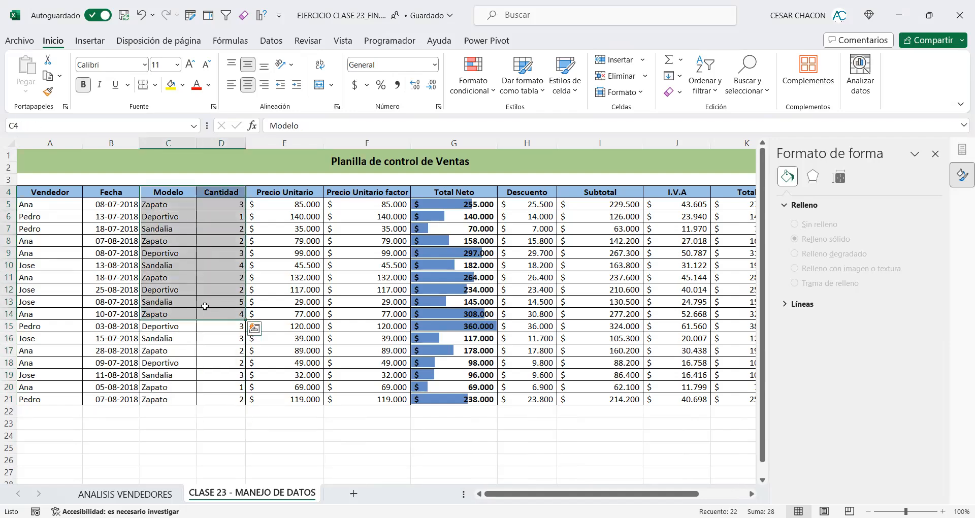
click(162, 217)
click(74, 193)
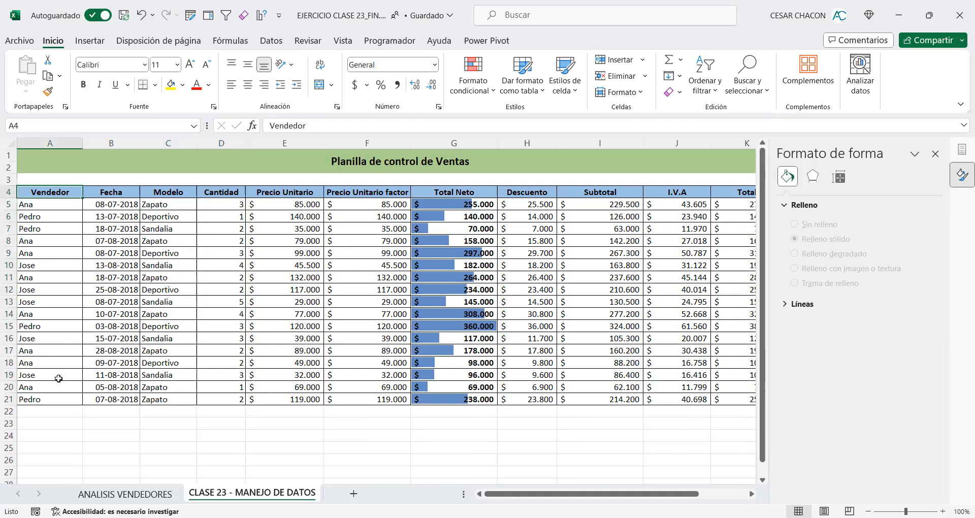
shift+click(64, 395)
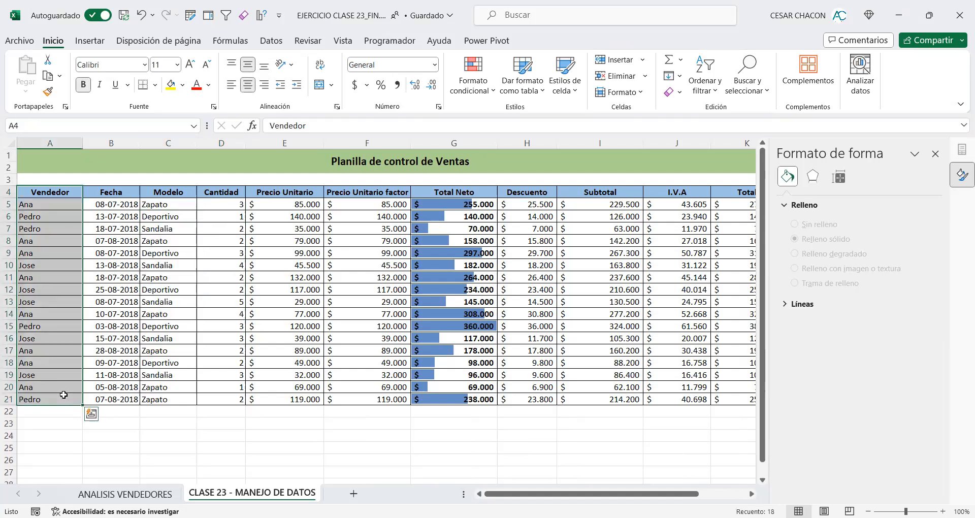
drag(54, 192, 50, 399)
drag(217, 192, 224, 411)
click(277, 193)
drag(734, 192, 731, 399)
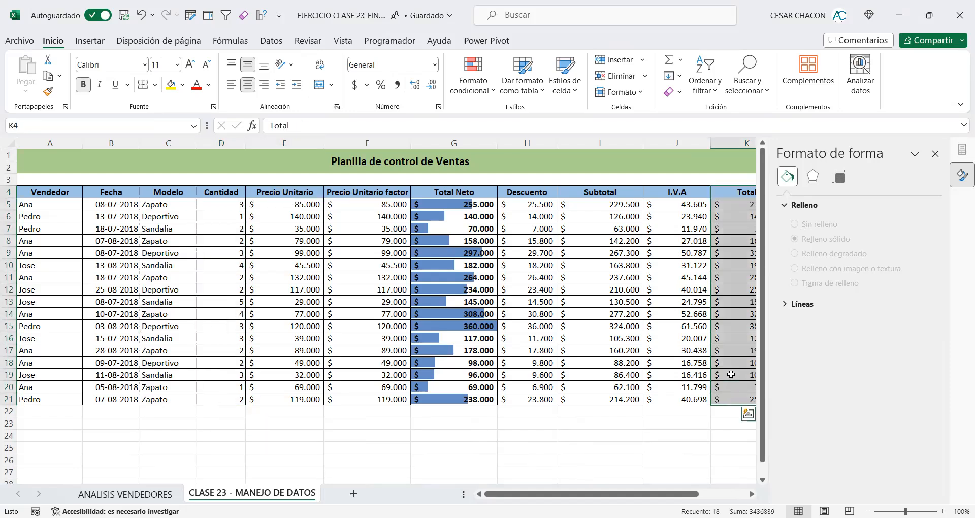
click(277, 226)
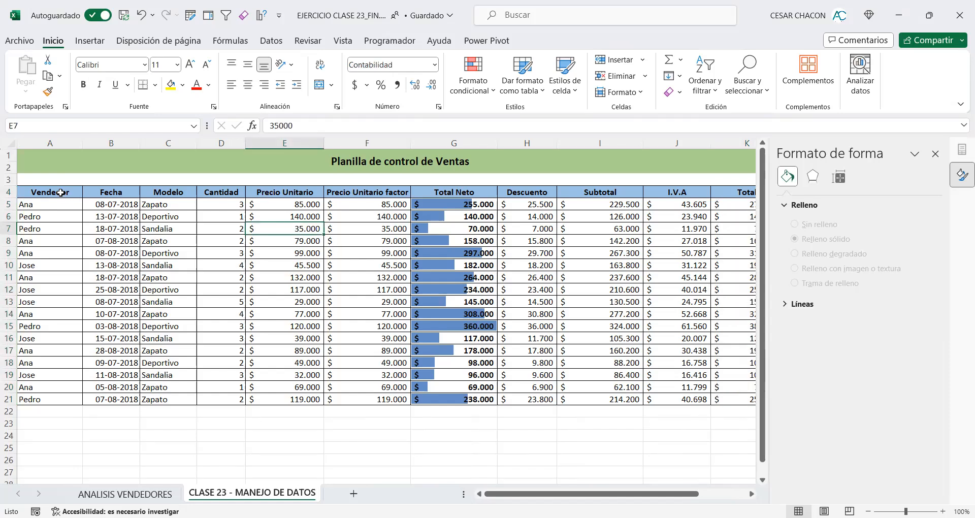
drag(61, 193, 70, 395)
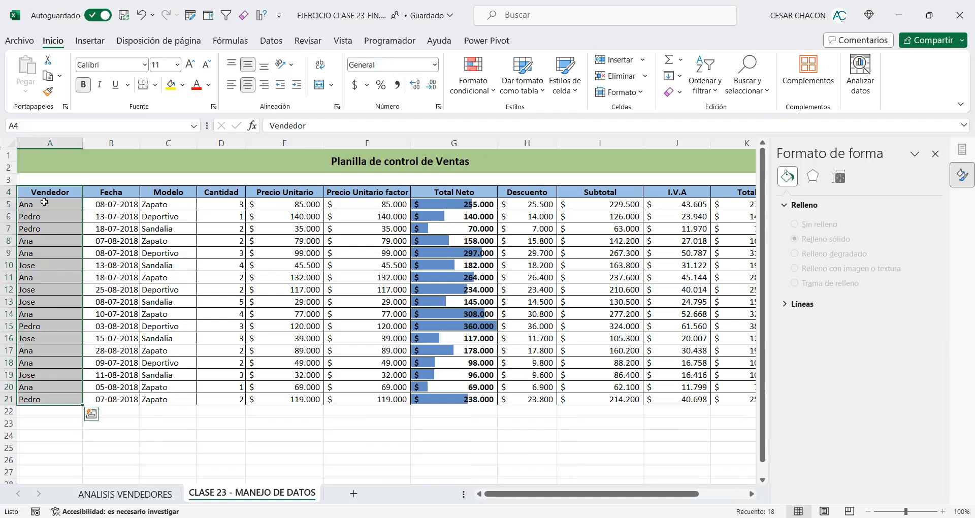
drag(42, 191, 38, 400)
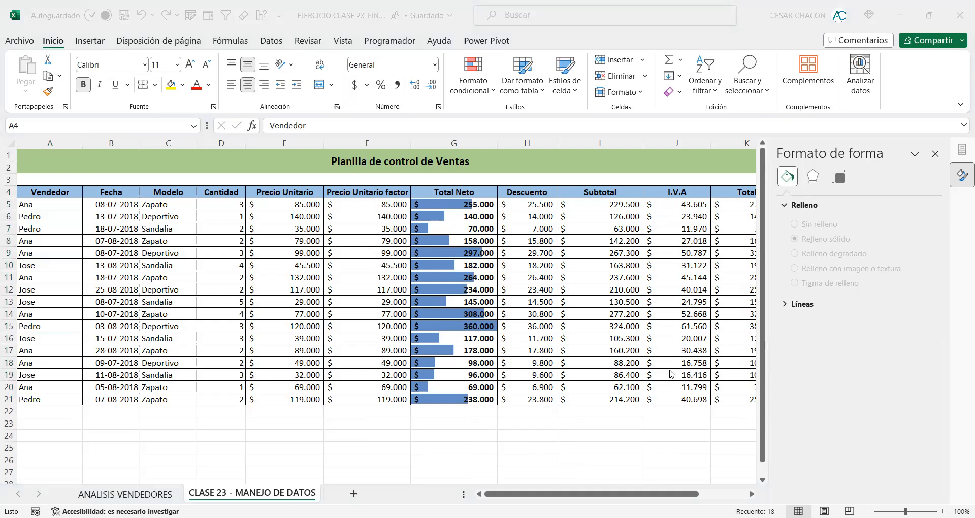
Step: Annotate the screen below the sales table with the text "Ctrl - selección múltiple de información"
click(117, 440)
text(Ctrl)
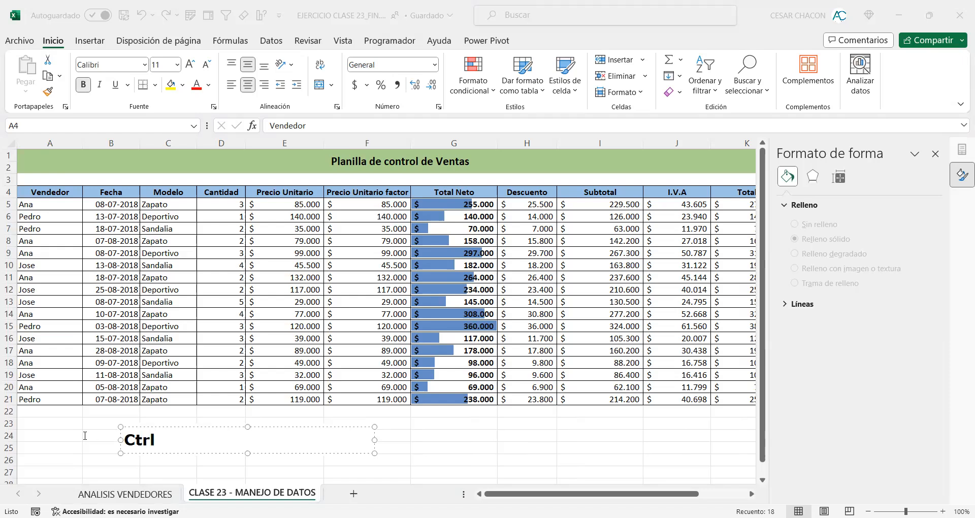
key(Escape)
key(Escape)
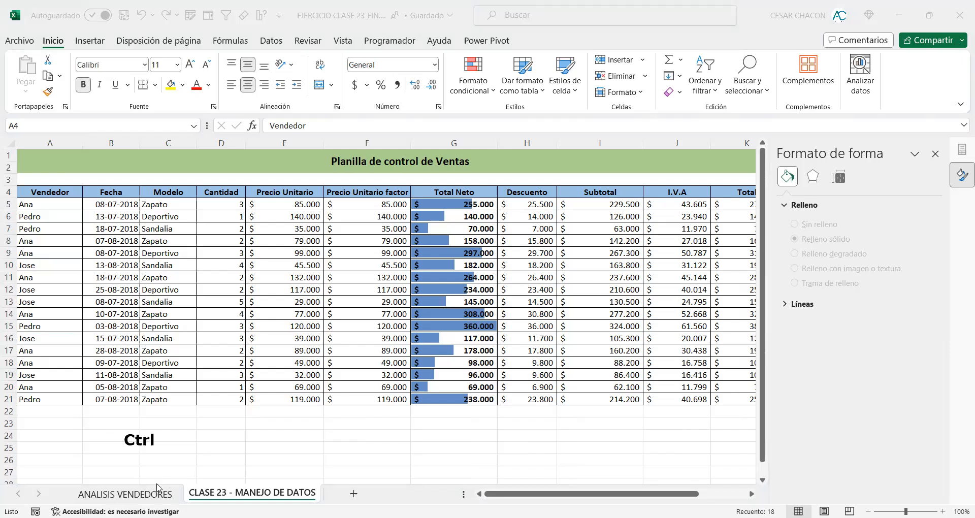
click(153, 440)
text(- selección múltiple de información)
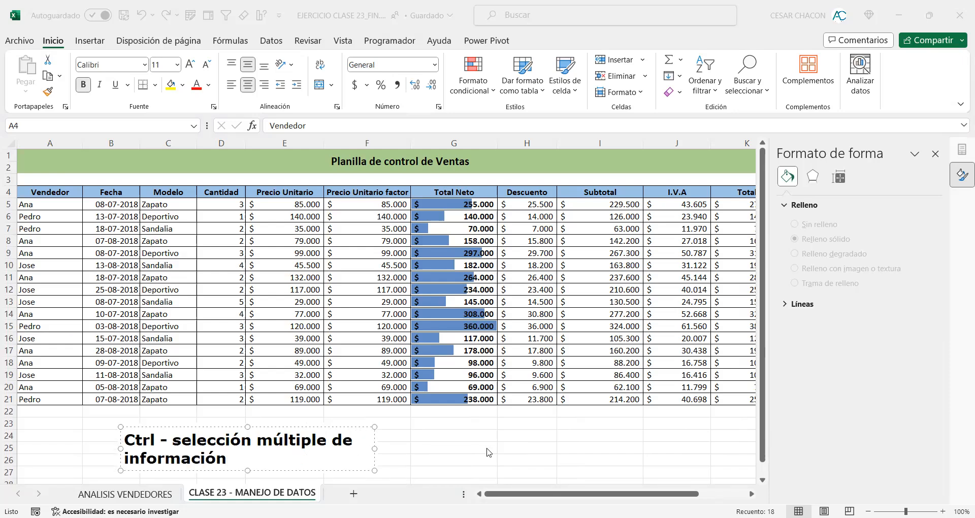
click(544, 447)
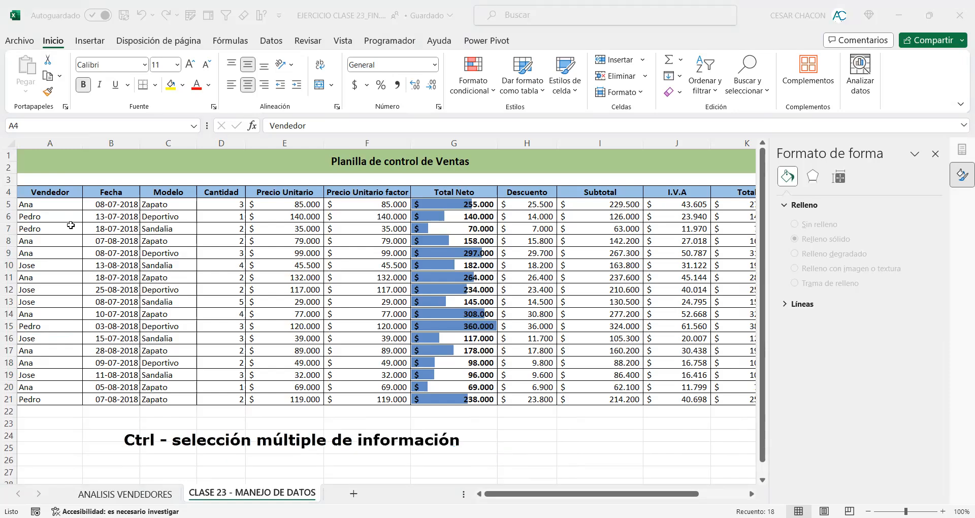
Step: Select the Vendedor range A4:A21 and the Cantidad range D4:D21 together as a non-adjacent selection
drag(59, 192, 46, 402)
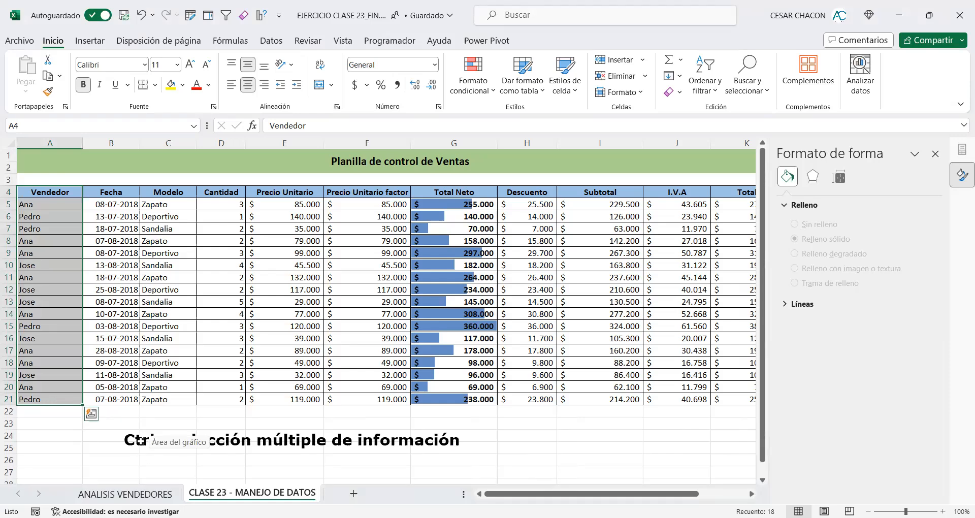
drag(225, 194, 227, 382)
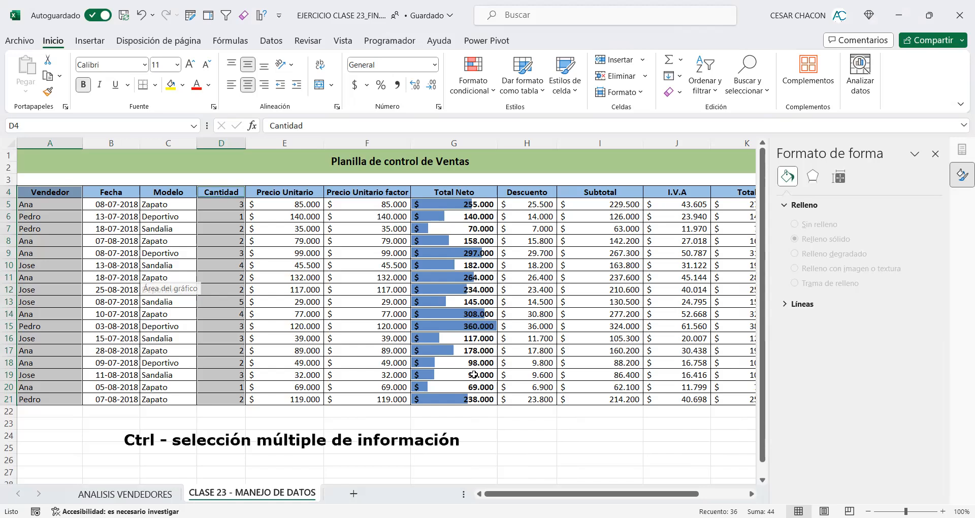
Step: Mark columns A to D of the sales table with red annotation lines above row 4, below row 21 and between columns B and C
key(F11)
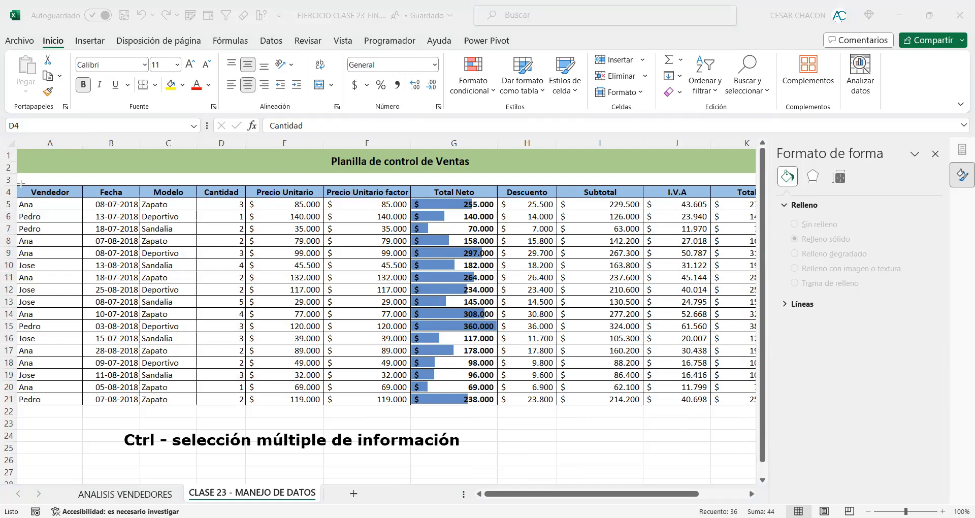
drag(17, 186, 245, 184)
mouse_move(19, 404)
mouse_down()
mouse_move(275, 408)
mouse_move(226, 405)
mouse_move(246, 405)
mouse_up()
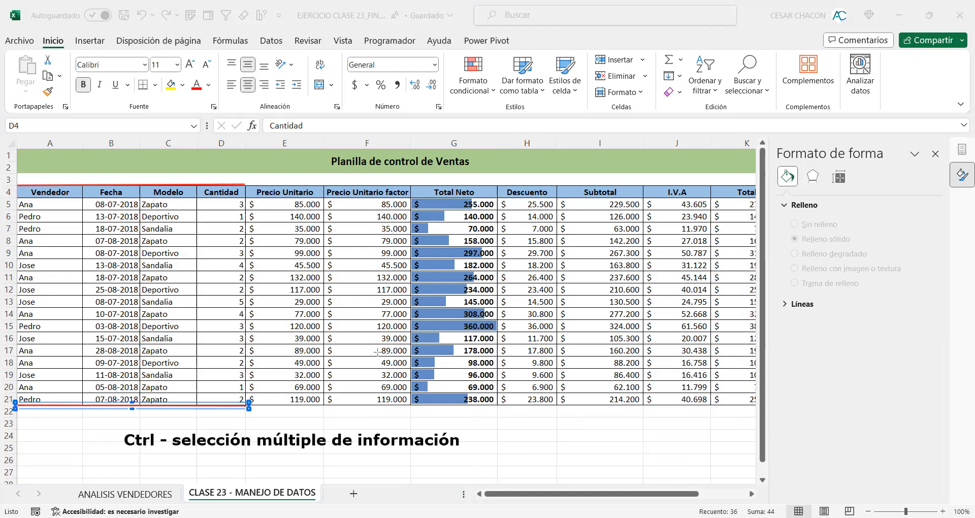
click(584, 291)
drag(141, 185, 141, 405)
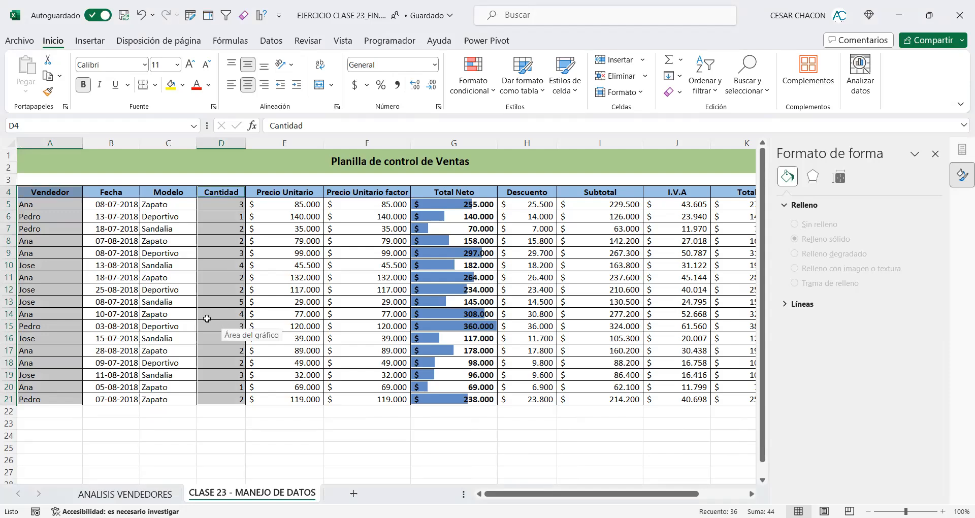
Step: Insert the recommended clustered column chart "Suma de Cantidad por Vendedor" from the selected Vendedor and Cantidad data
click(85, 45)
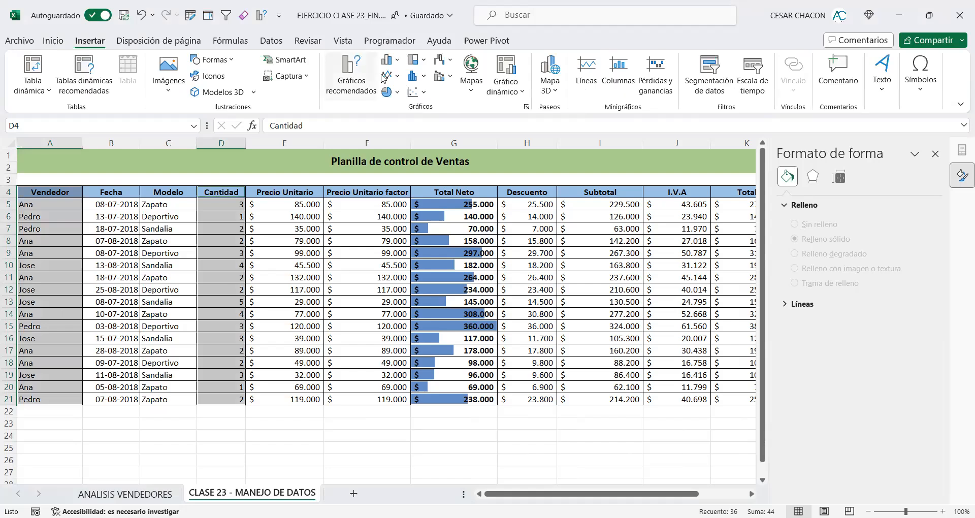
click(354, 75)
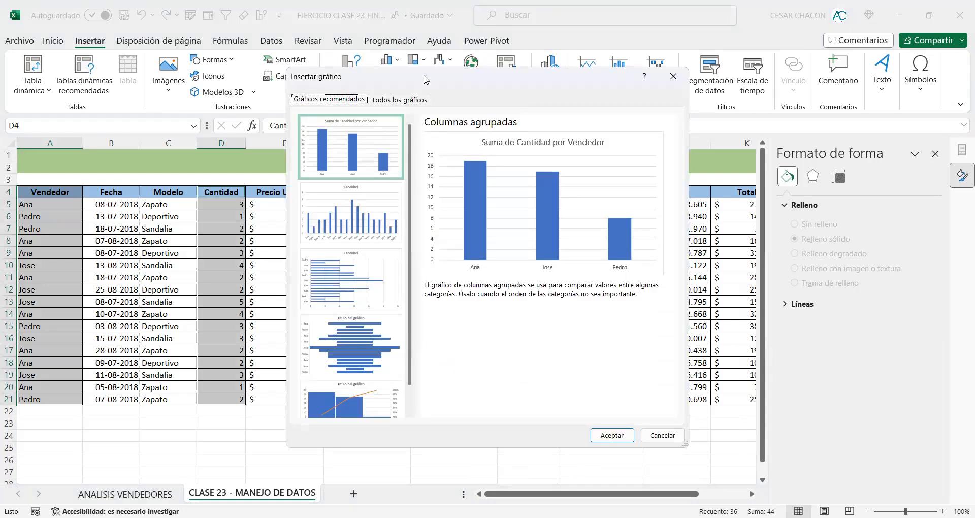
drag(423, 76, 502, 11)
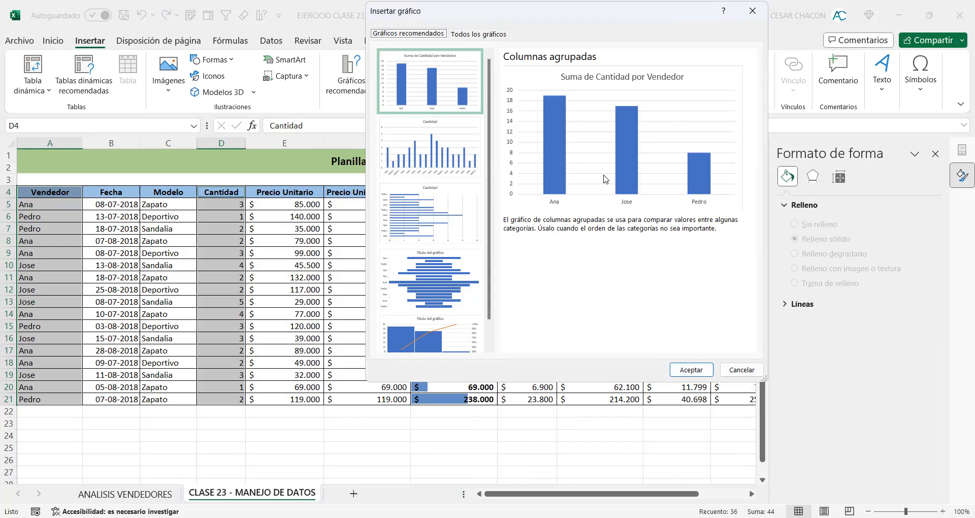
click(451, 205)
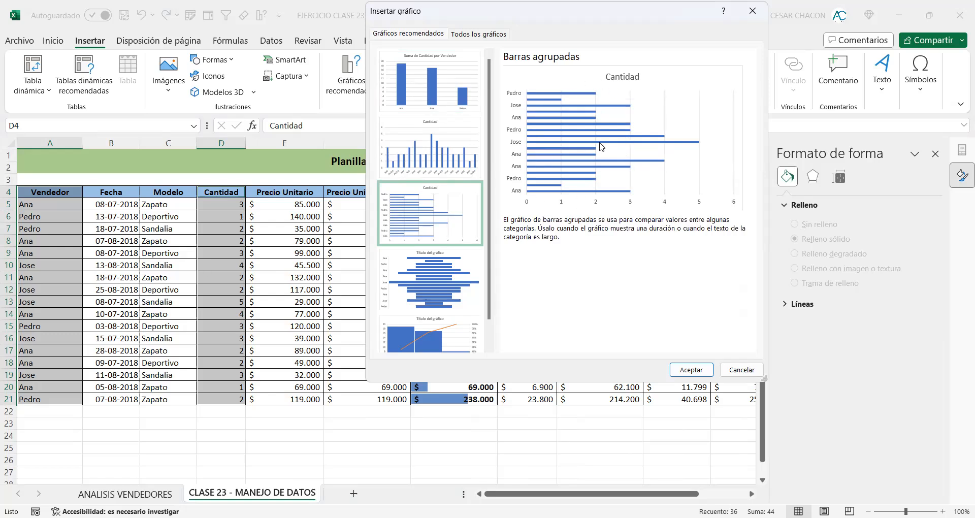
click(447, 104)
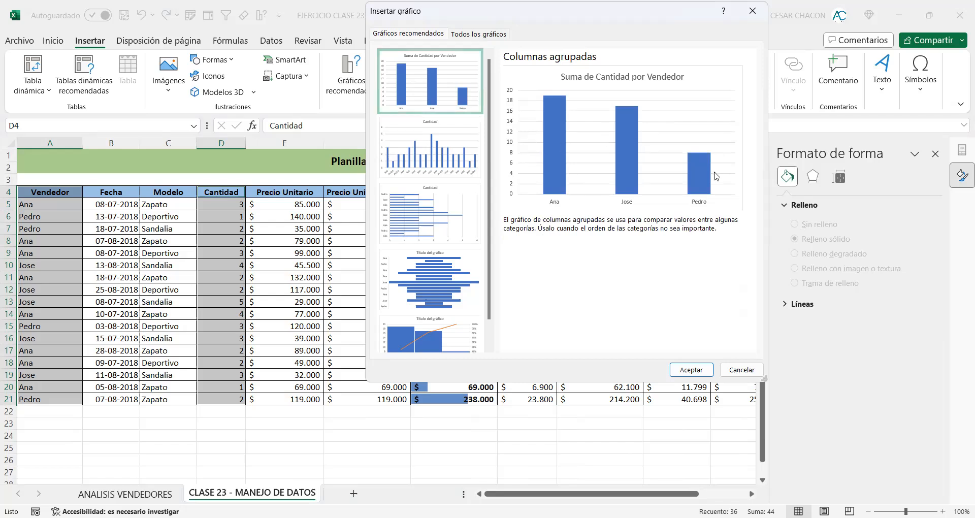
click(693, 369)
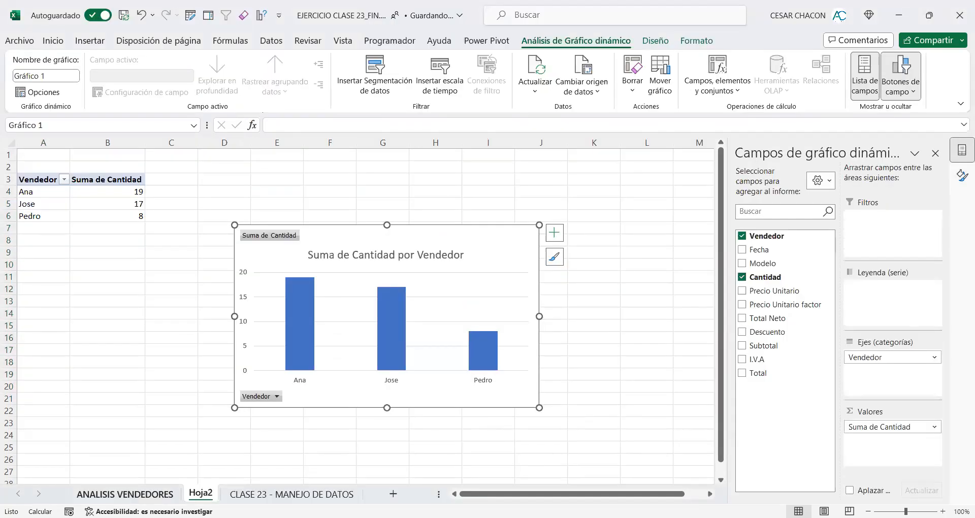
Step: Rename the new pivot chart sheet as ANALISIS CANTIDADES VENDIDAS
double_click(200, 493)
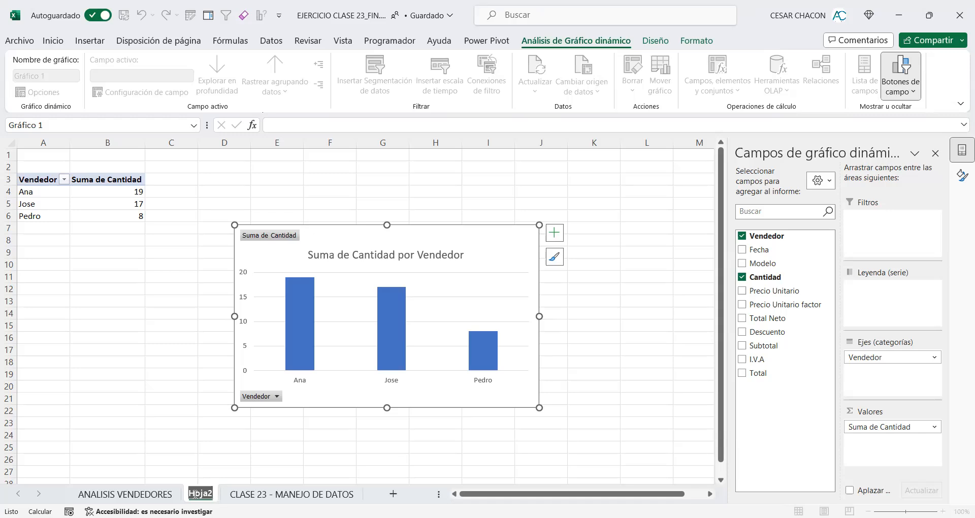
text(aNALI)
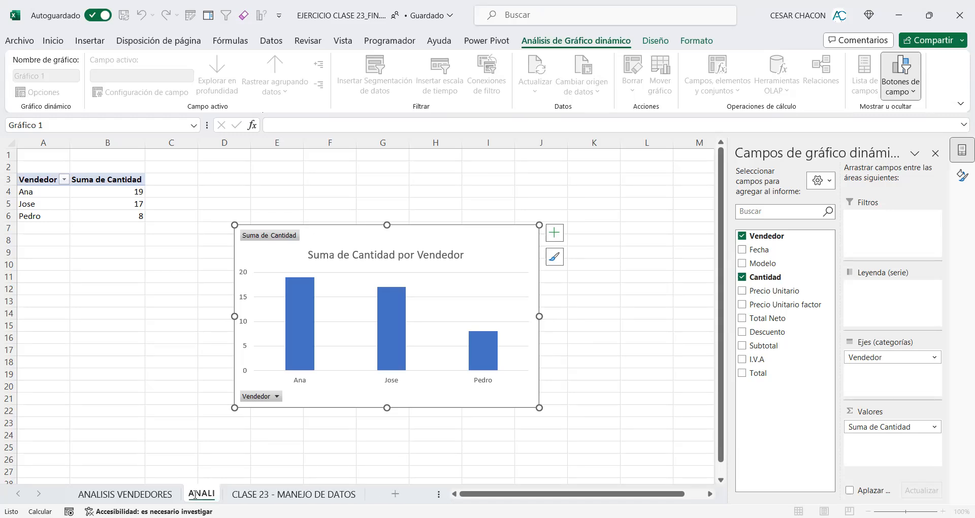
text(SIS CA)
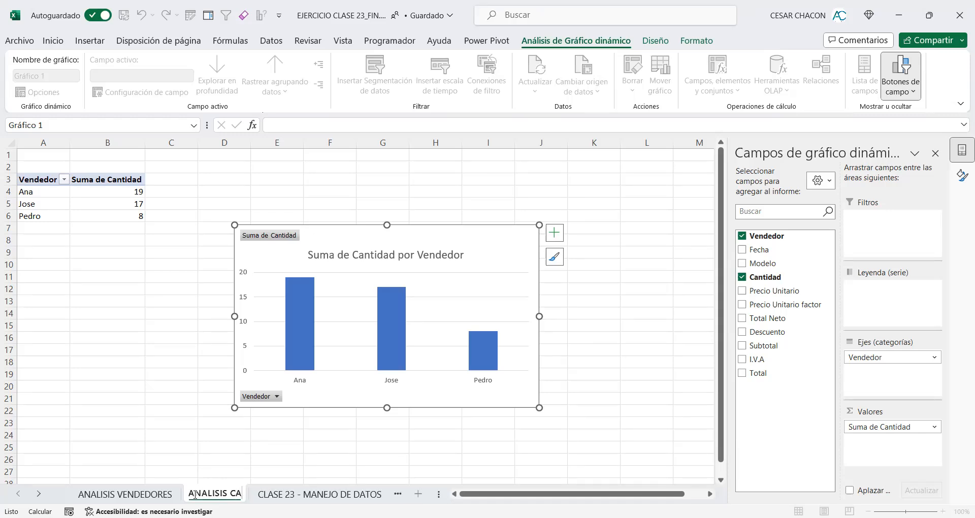
text(NTIDADE)
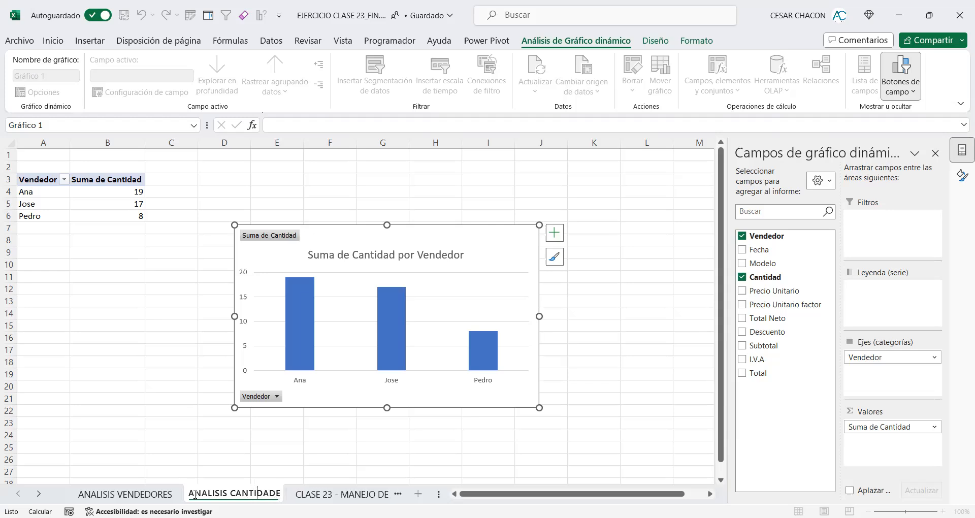
text(S VENDIDAS)
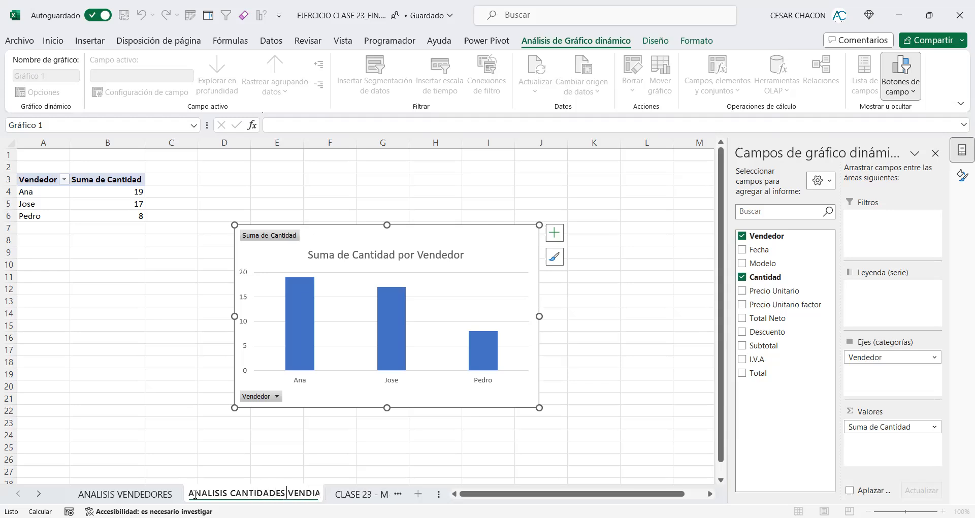
click(114, 299)
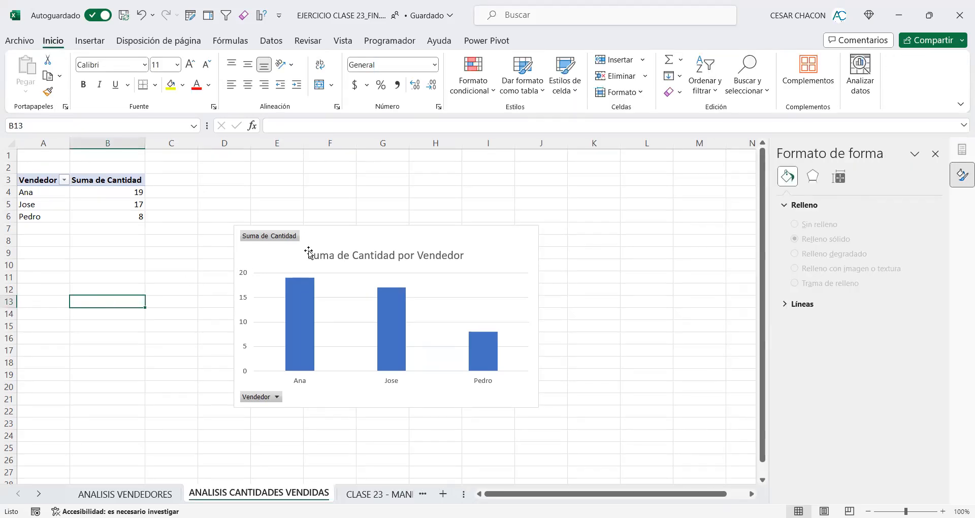
Step: Move the column chart beside the pivot table, with its upper-left corner in about D2, and select pivot table cell B5
drag(319, 242, 285, 188)
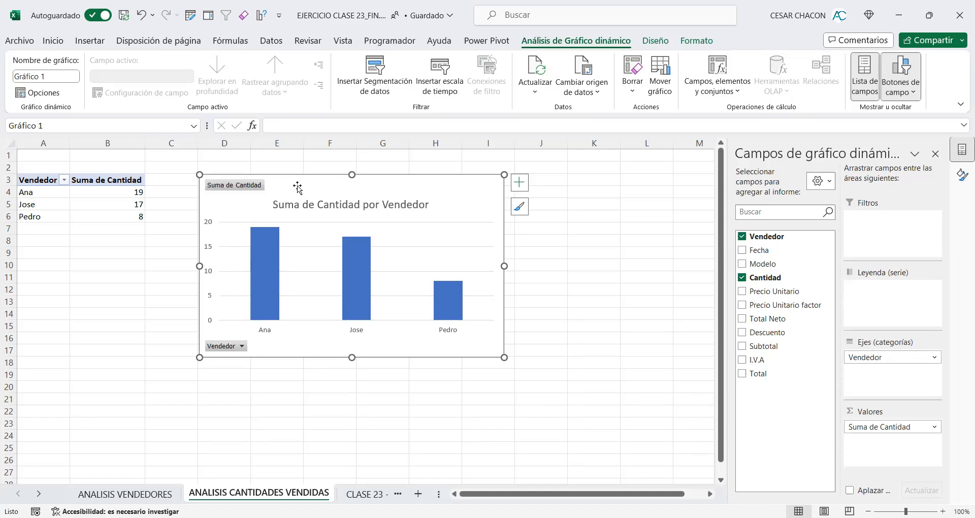
drag(43, 181, 101, 218)
click(96, 204)
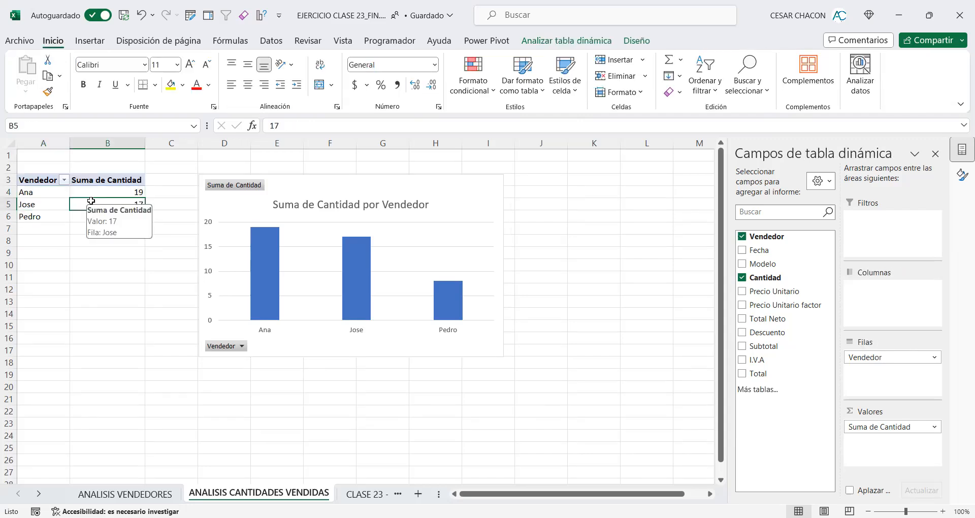
Step: Apply the dark-category blue pivot table style with a navy header and light blue rows to the Vendedor pivot table
click(639, 46)
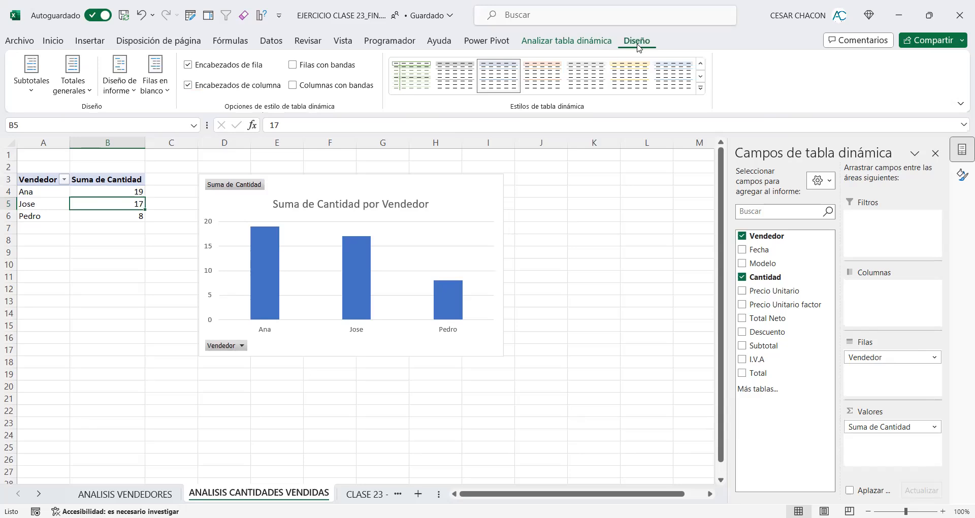
click(700, 88)
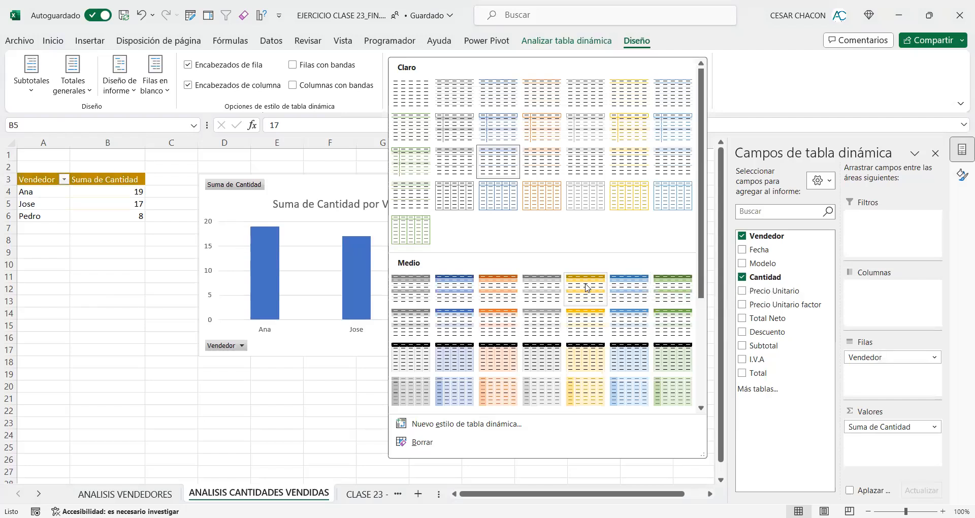
scroll(585, 287, down, 3)
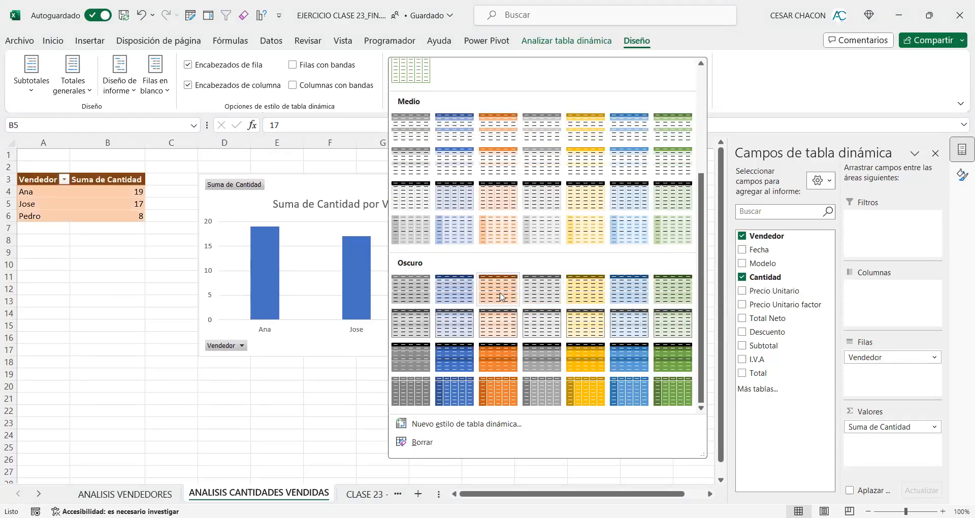
click(462, 297)
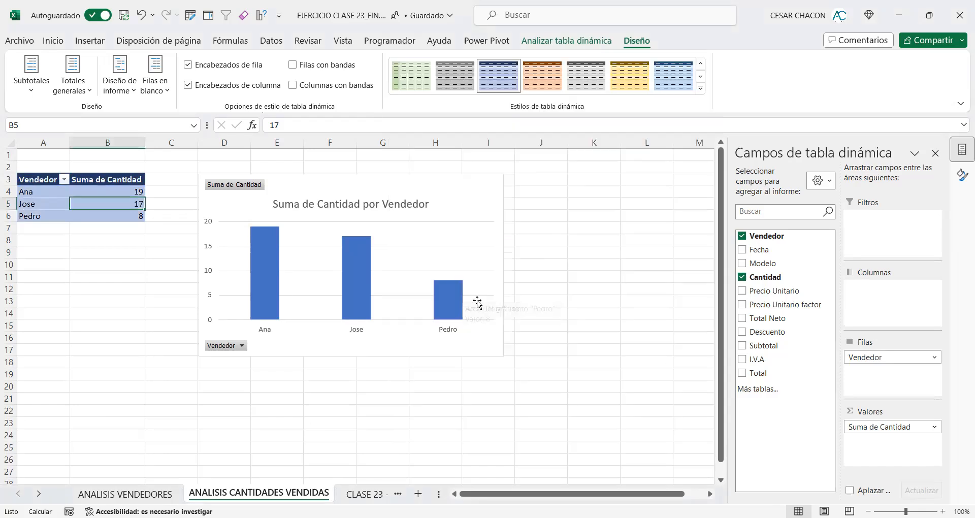
Step: Apply the second chart style to the column chart and enlarge it so its lower corner reaches about L24
click(447, 184)
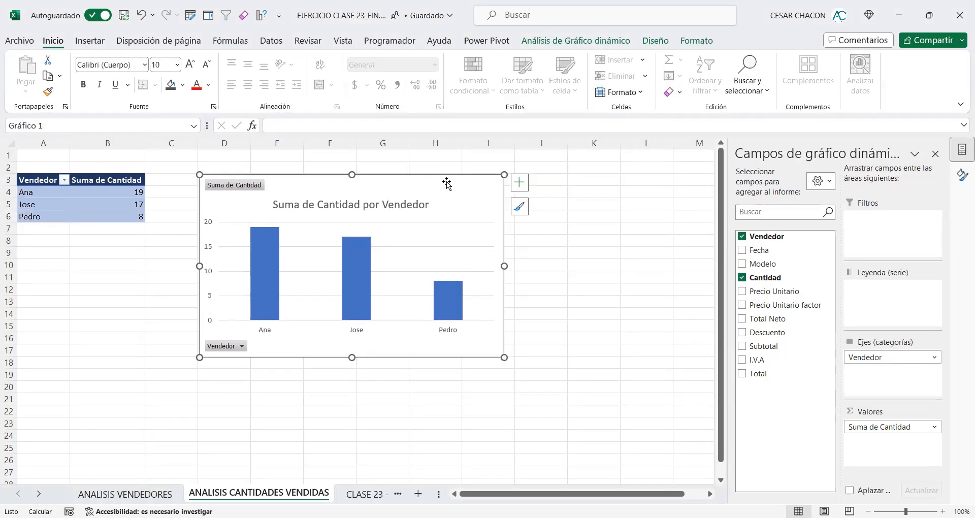
click(649, 42)
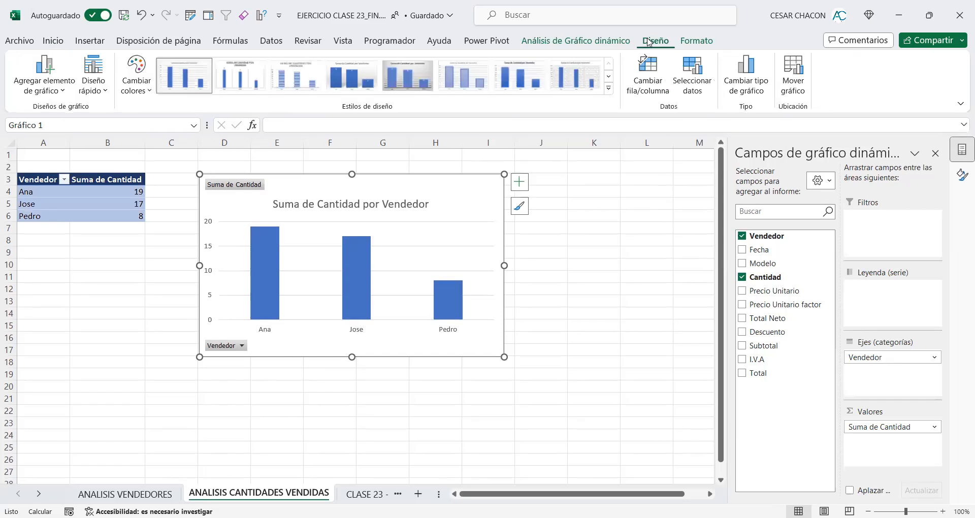
click(609, 88)
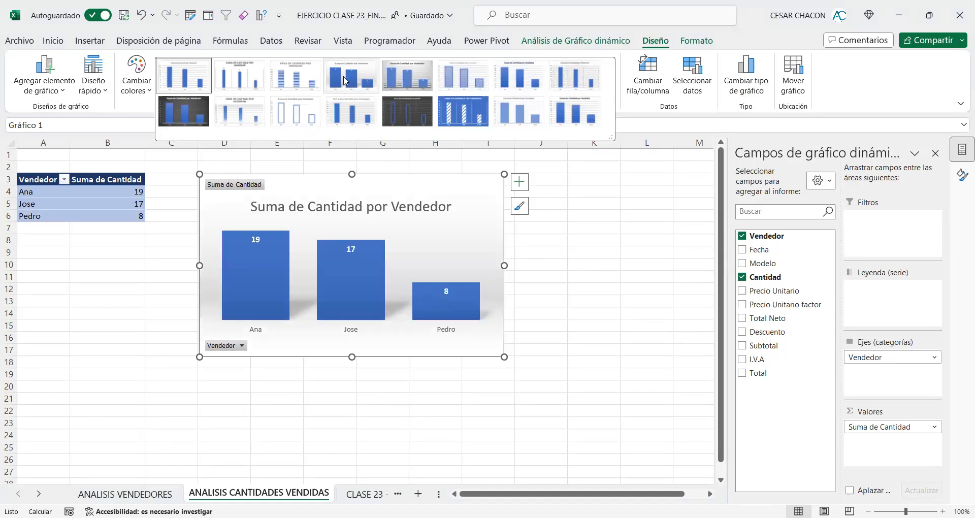
click(344, 79)
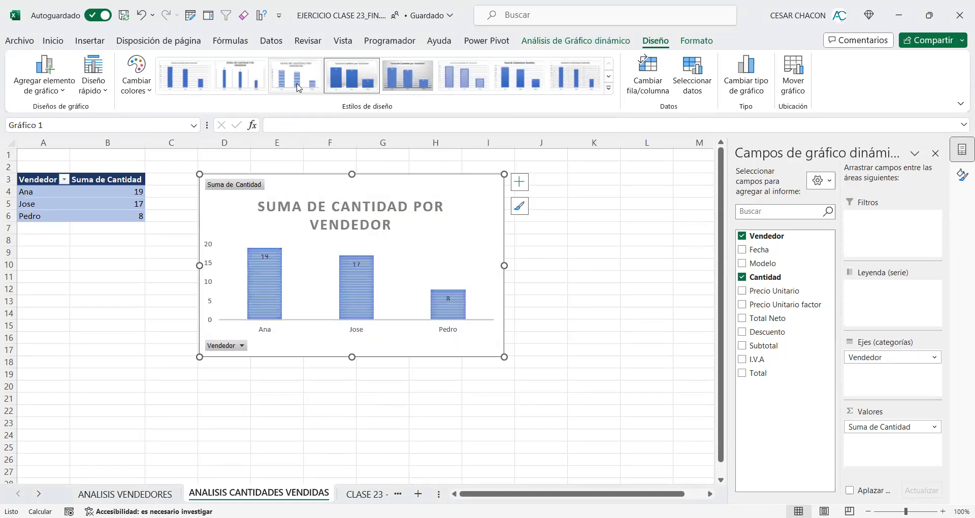
click(246, 85)
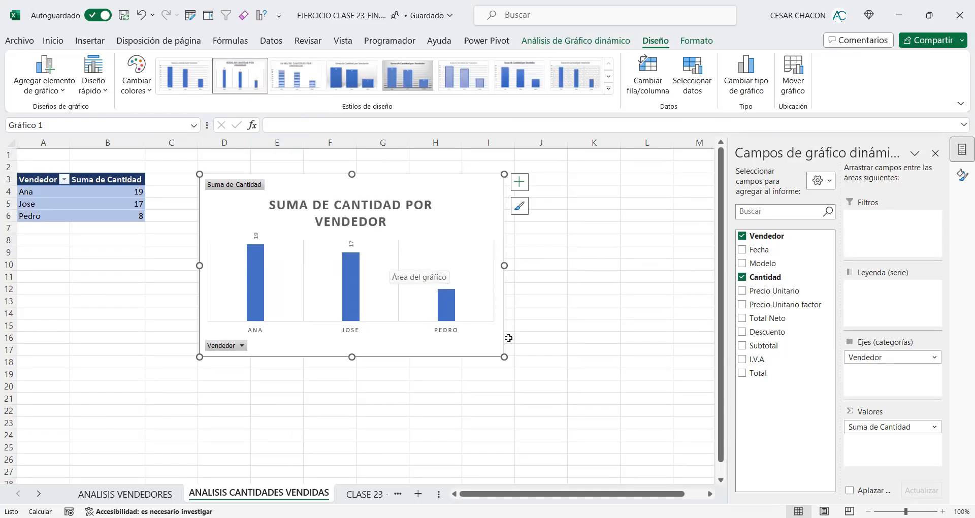
drag(504, 357, 673, 441)
click(285, 226)
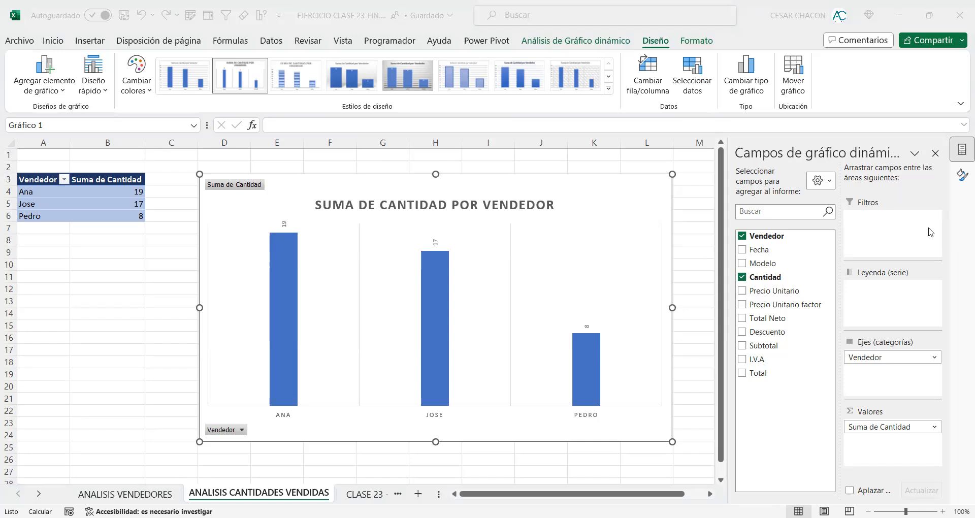
Step: Annotate the chart with red arrows pointing at the ANA, JOSE and PEDRO axis labels and running up beside each column
drag(693, 336, 601, 410)
drag(528, 337, 448, 405)
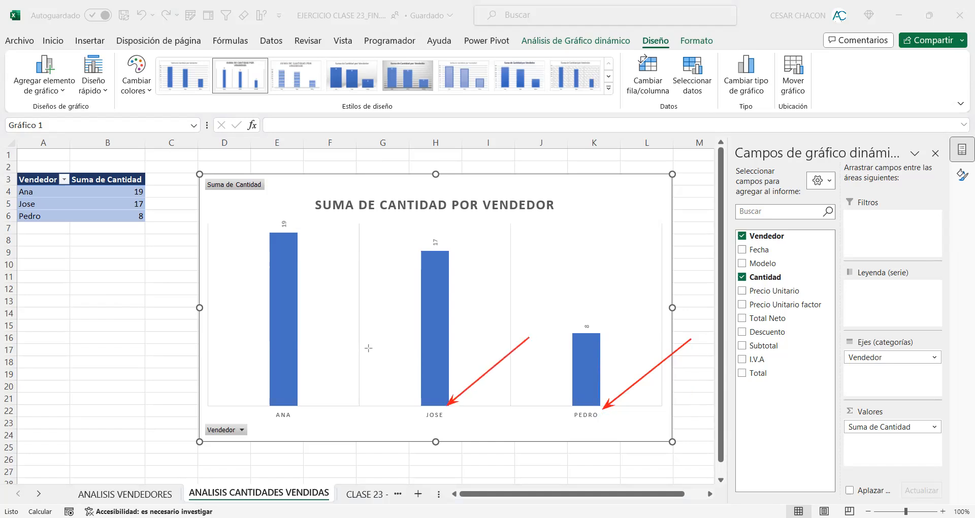
drag(377, 336, 292, 412)
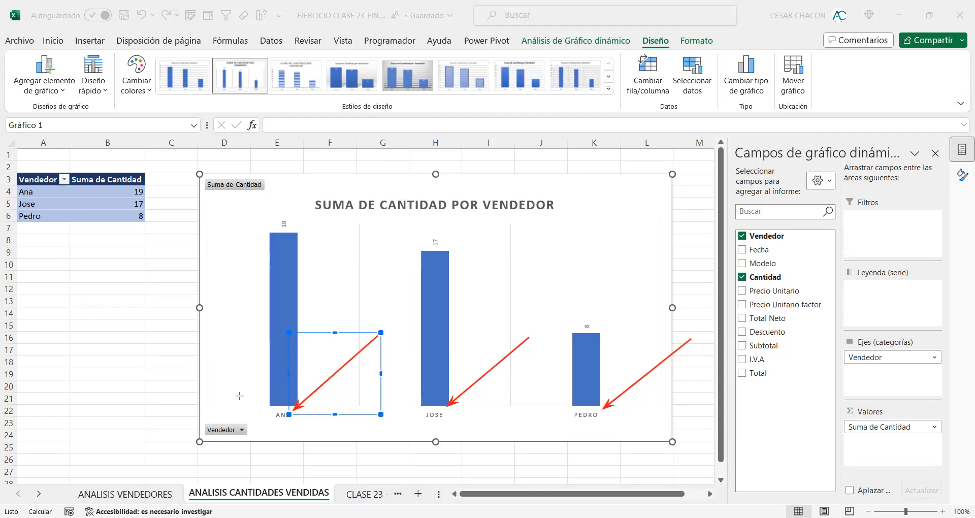
drag(258, 394, 258, 234)
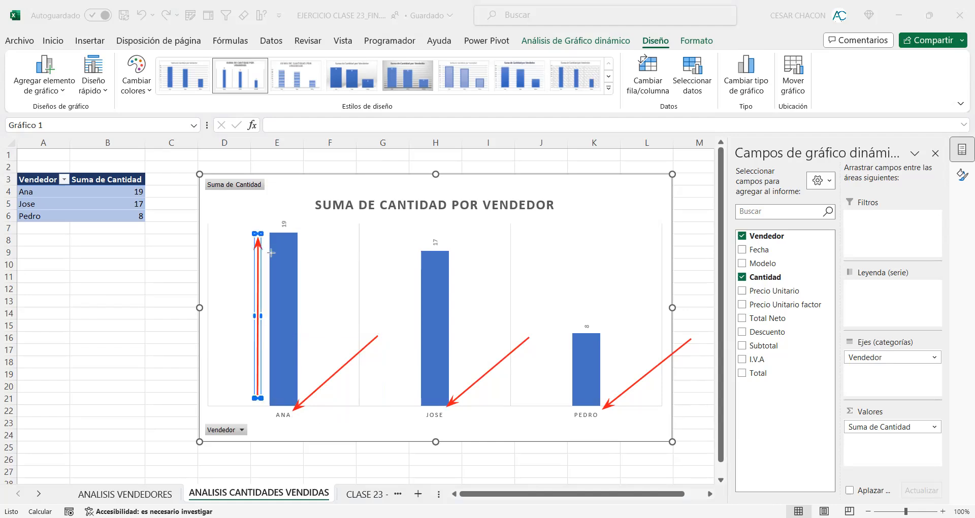
drag(410, 404, 412, 251)
drag(563, 405, 563, 334)
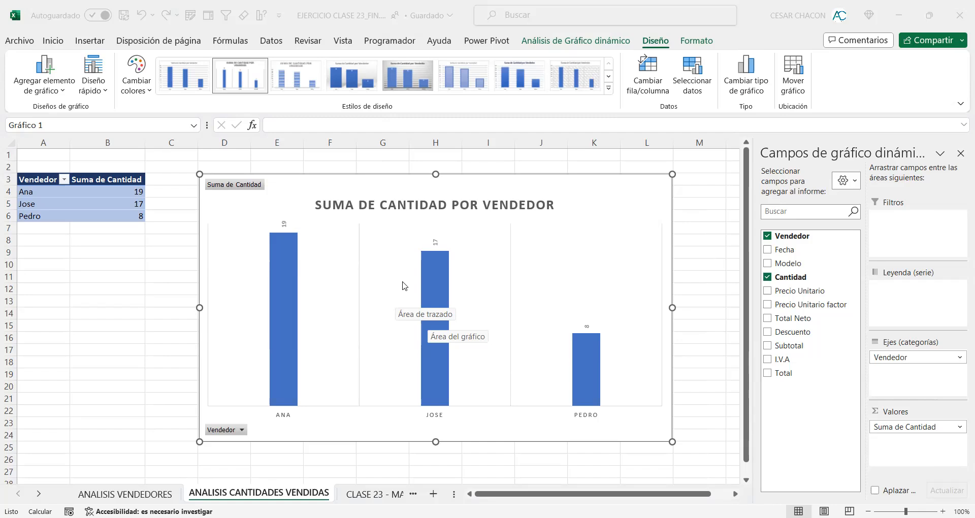
Step: Set the text direction of the chart's data labels to Horizontal in their alignment format options
click(432, 241)
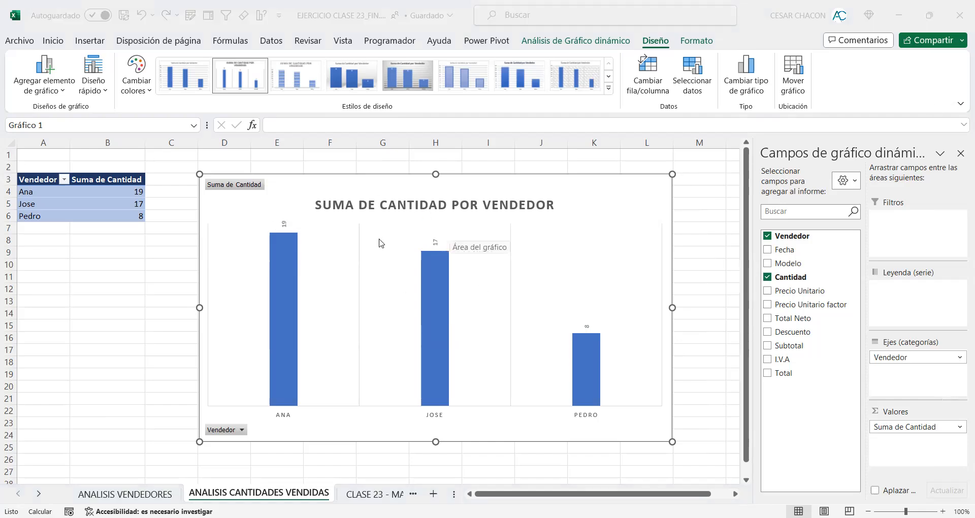
click(365, 226)
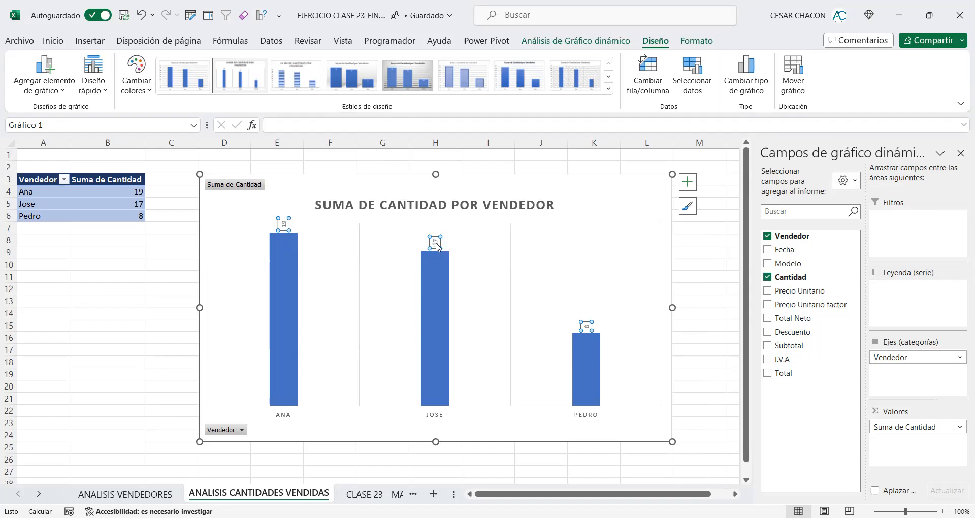
right_click(435, 243)
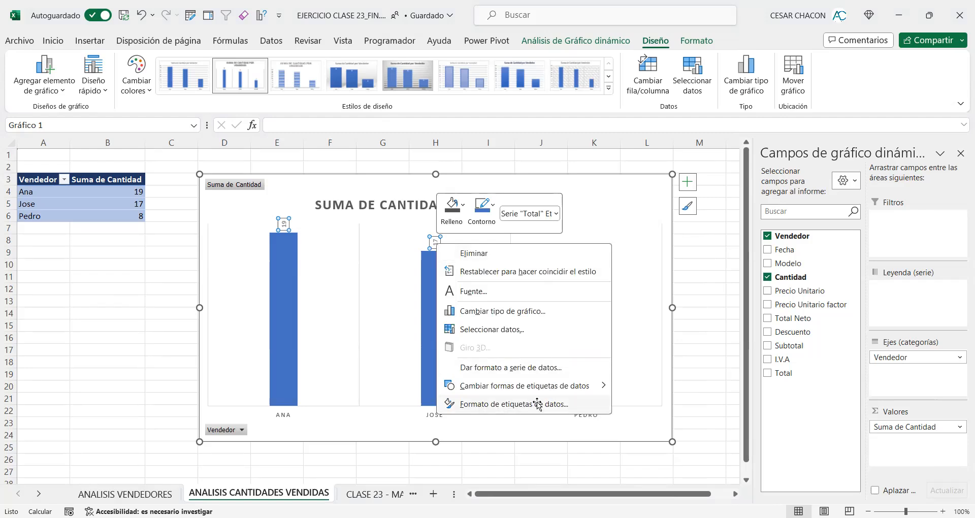
click(530, 404)
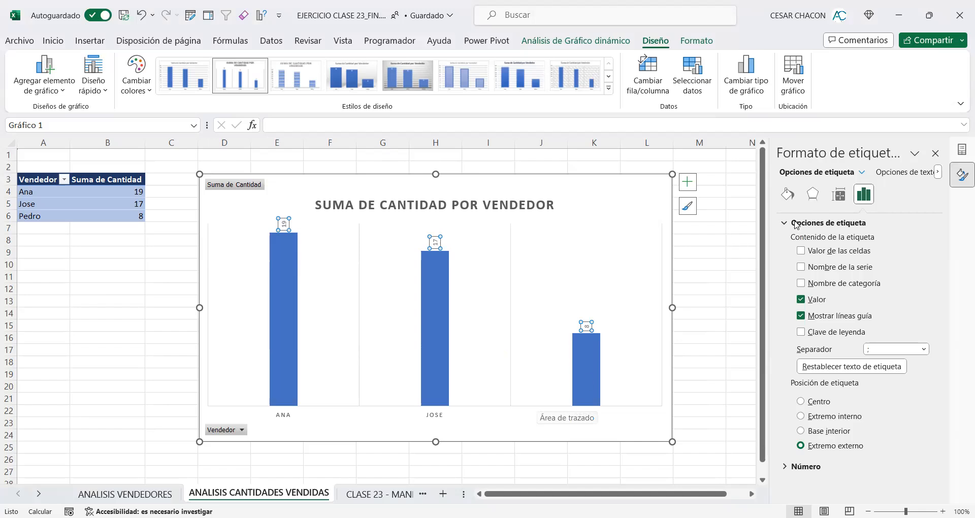
click(839, 195)
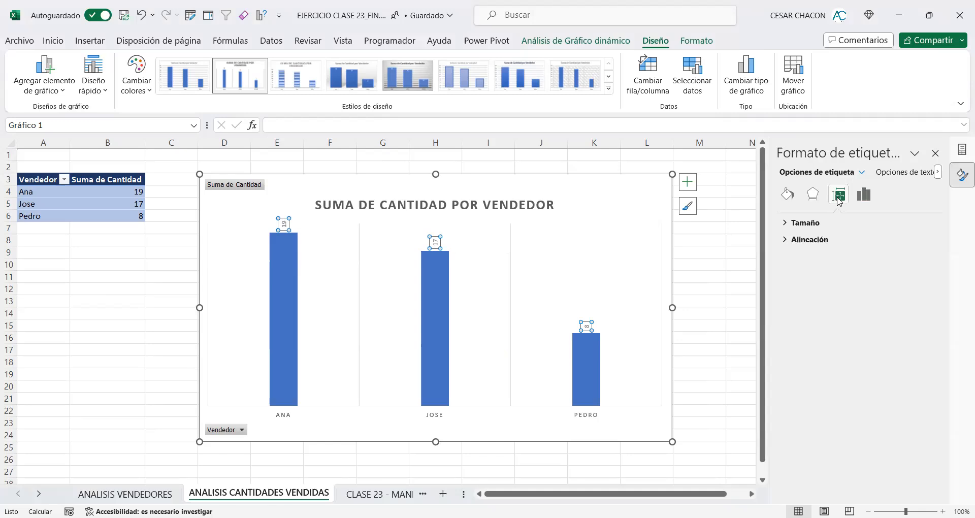
click(787, 223)
click(787, 223)
click(781, 240)
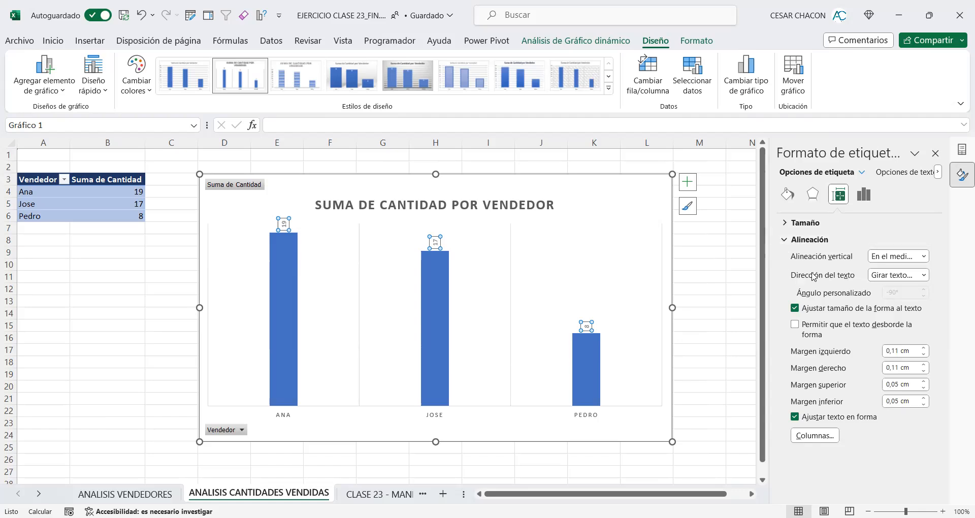
click(923, 275)
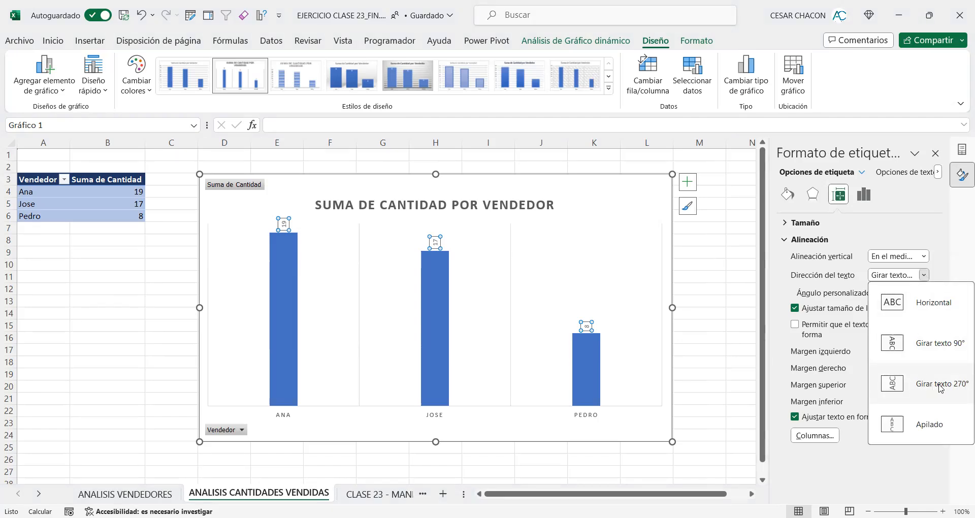
click(940, 354)
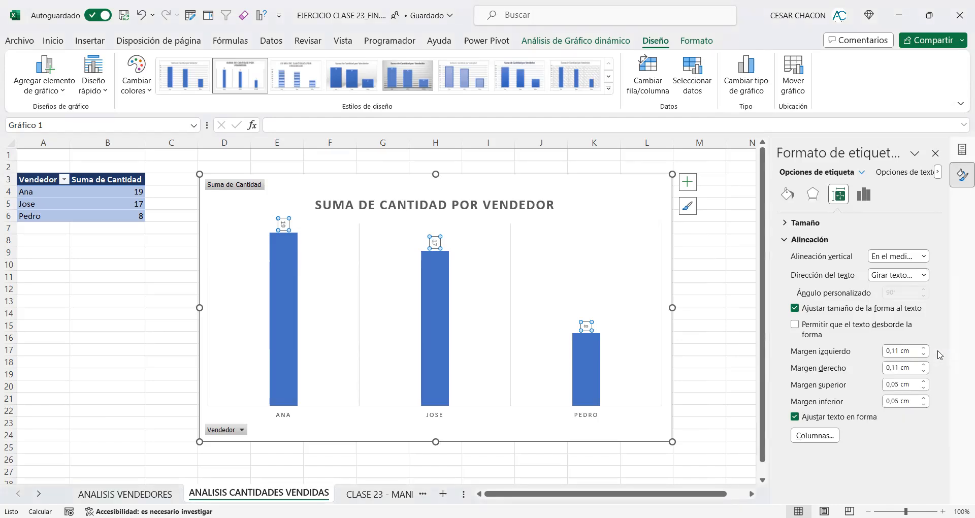
click(921, 304)
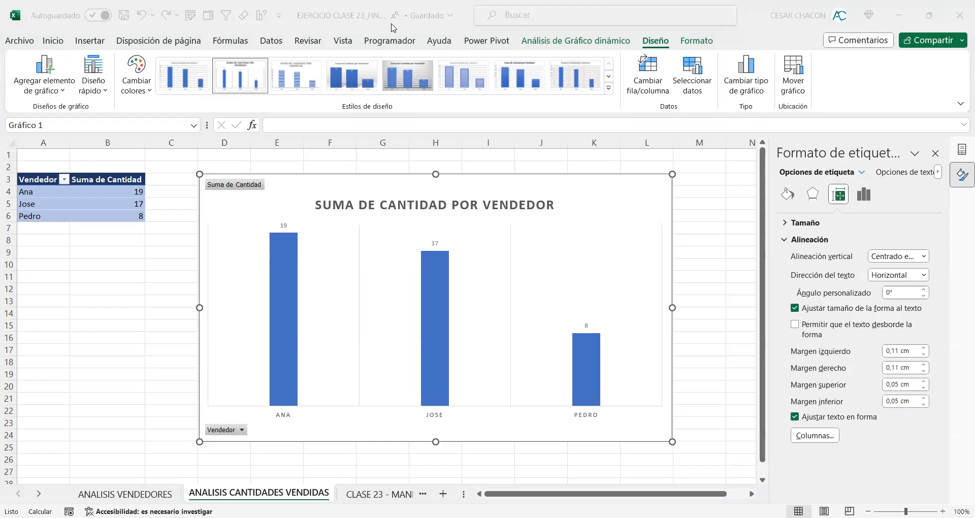
Step: Frame the fill, size and label option categories of the format settings in red, and draw red arrows to the fill category and the three data labels
mouse_move(826, 182)
mouse_down()
mouse_move(850, 207)
mouse_move(883, 193)
mouse_move(850, 209)
mouse_up()
drag(775, 178, 799, 209)
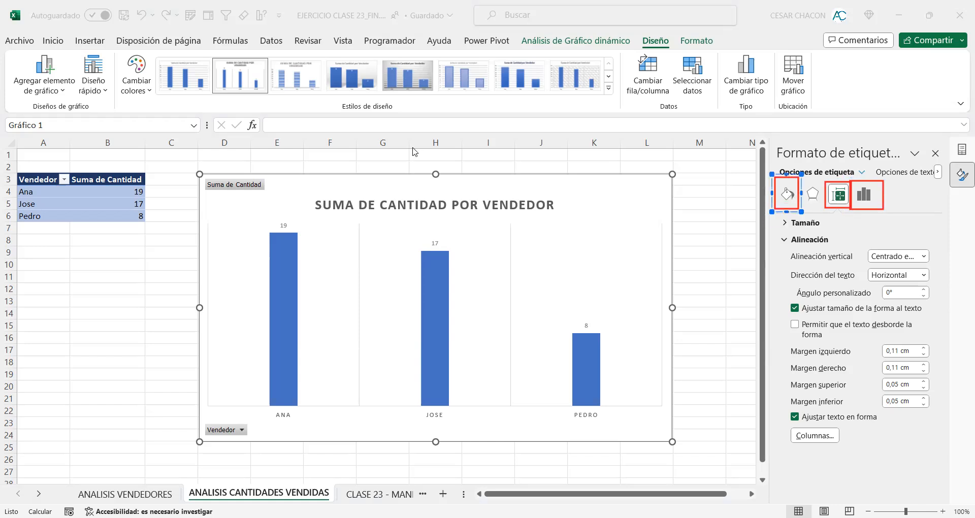
drag(692, 249, 778, 206)
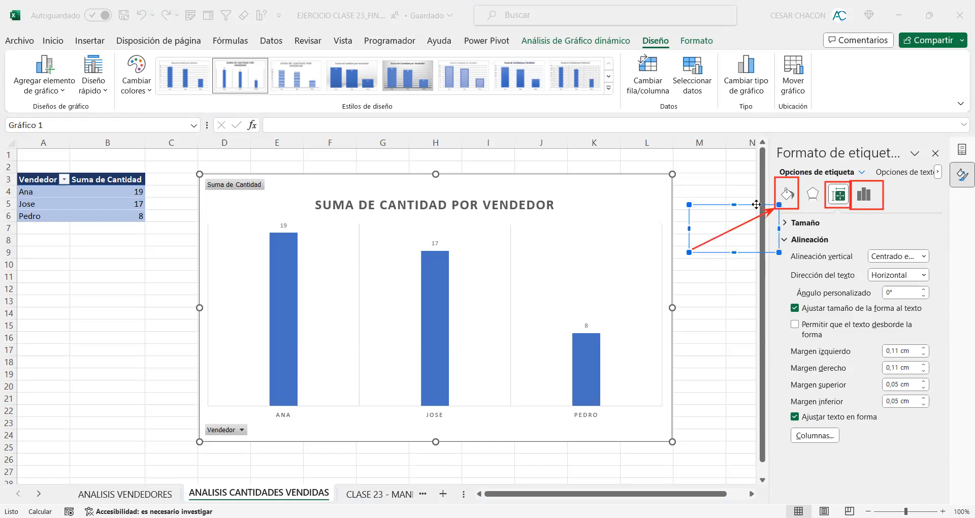
drag(546, 185, 439, 239)
drag(366, 160, 326, 185)
drag(292, 214, 287, 221)
drag(696, 222, 585, 324)
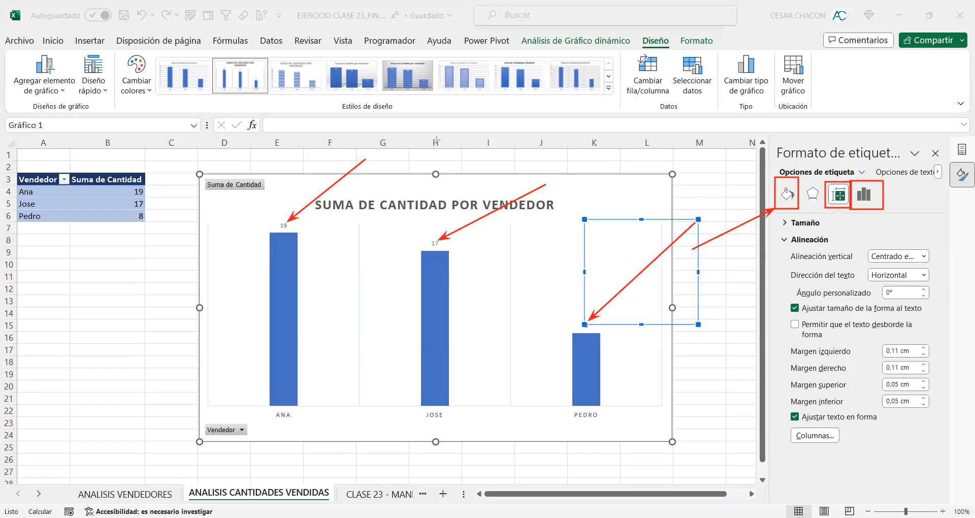
Step: Give the chart's data labels a solid yellow fill
click(282, 226)
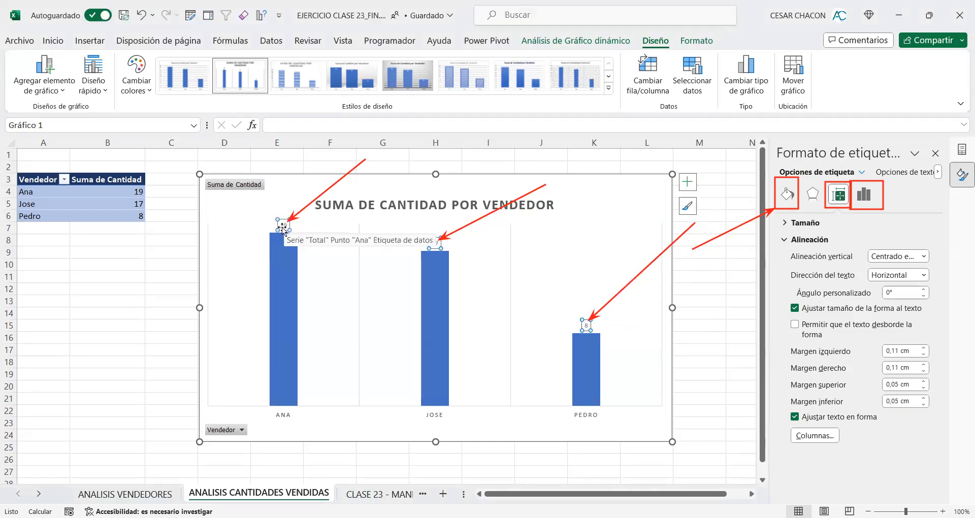
click(787, 198)
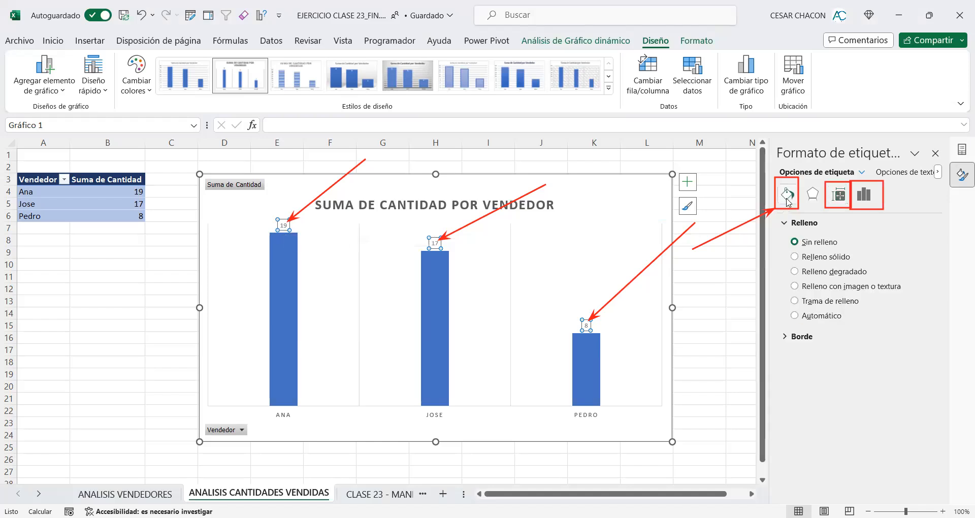
click(796, 257)
click(923, 333)
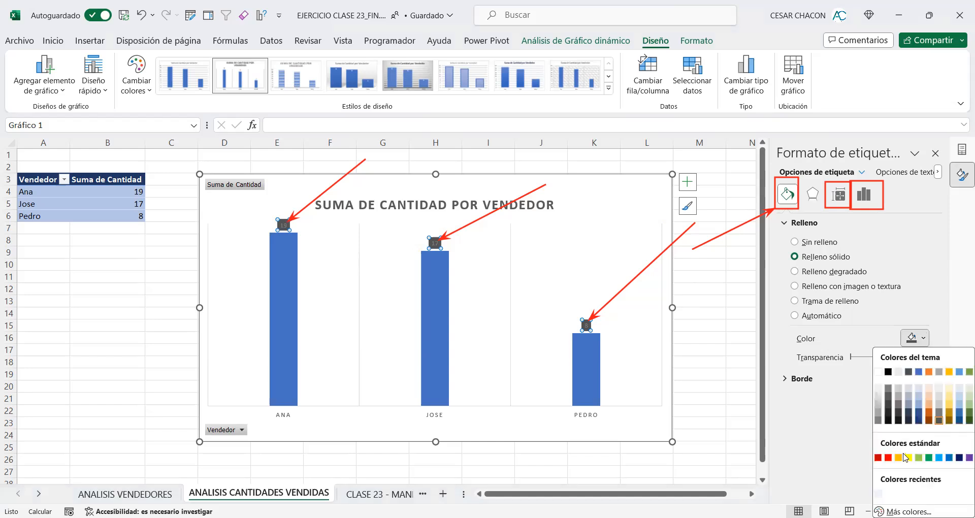
click(921, 449)
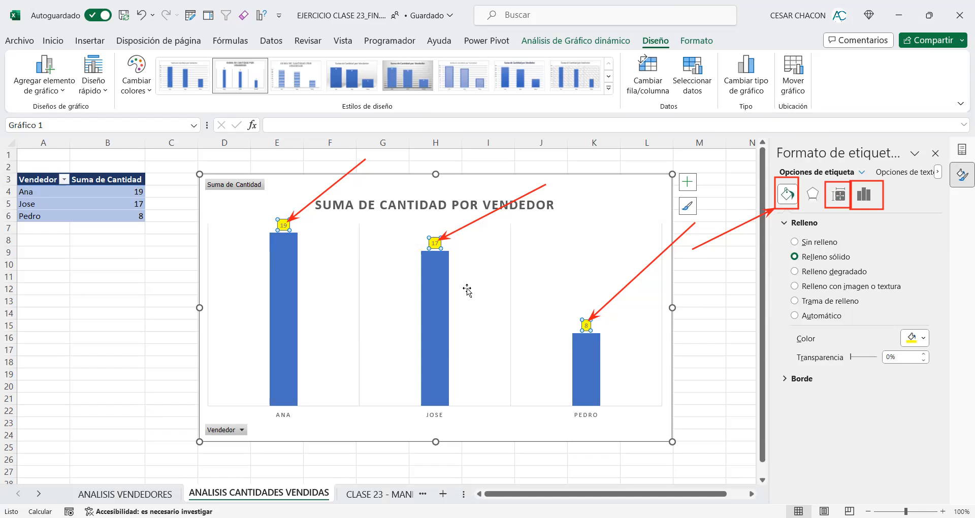
Step: Change the fill of the data labels to a light orange theme color
click(54, 41)
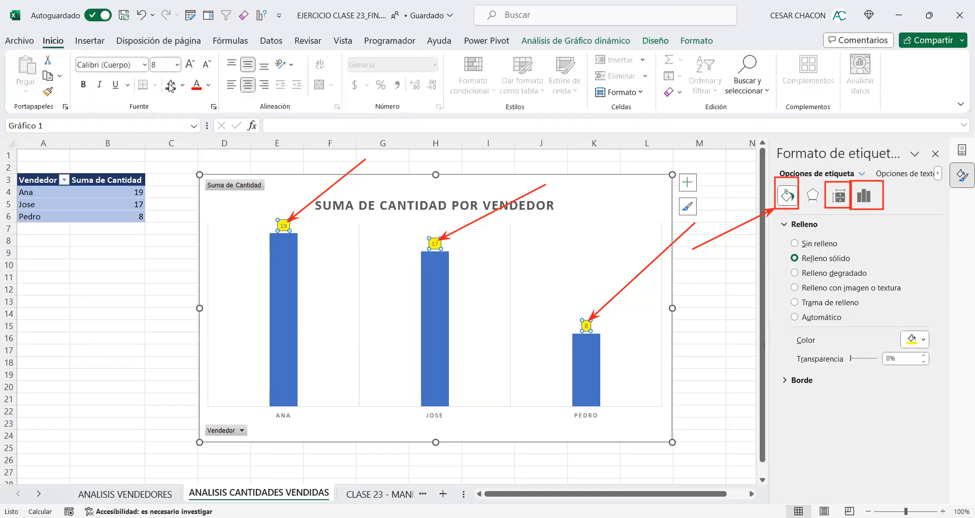
click(182, 85)
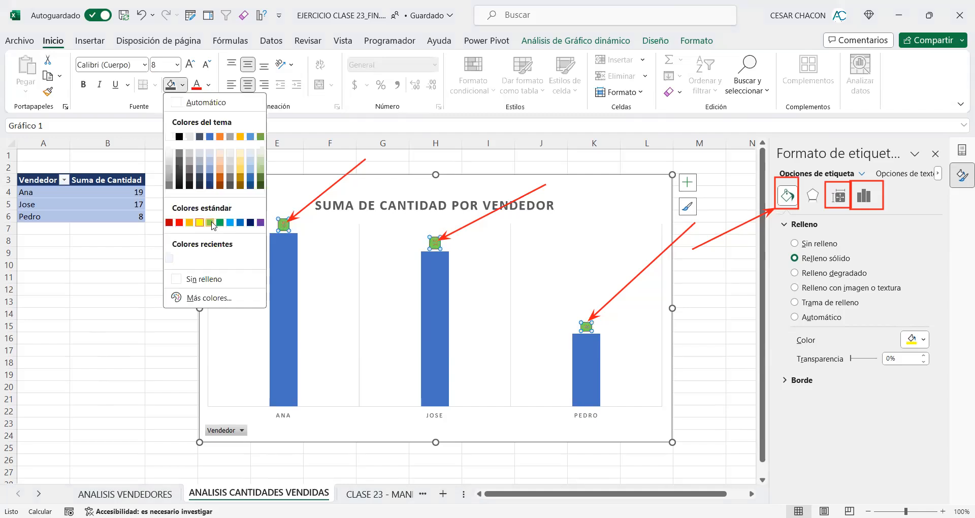
click(221, 170)
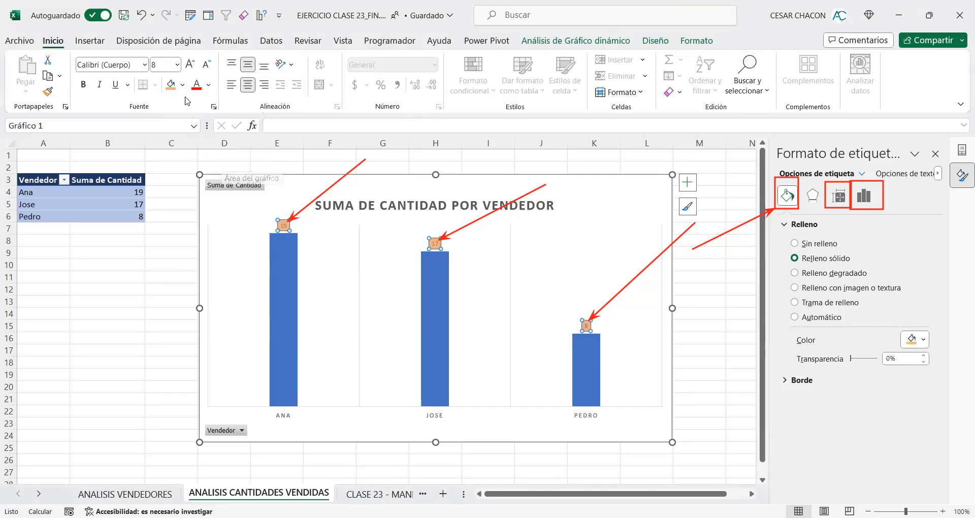
Step: Set the data label text to black and bold
click(208, 86)
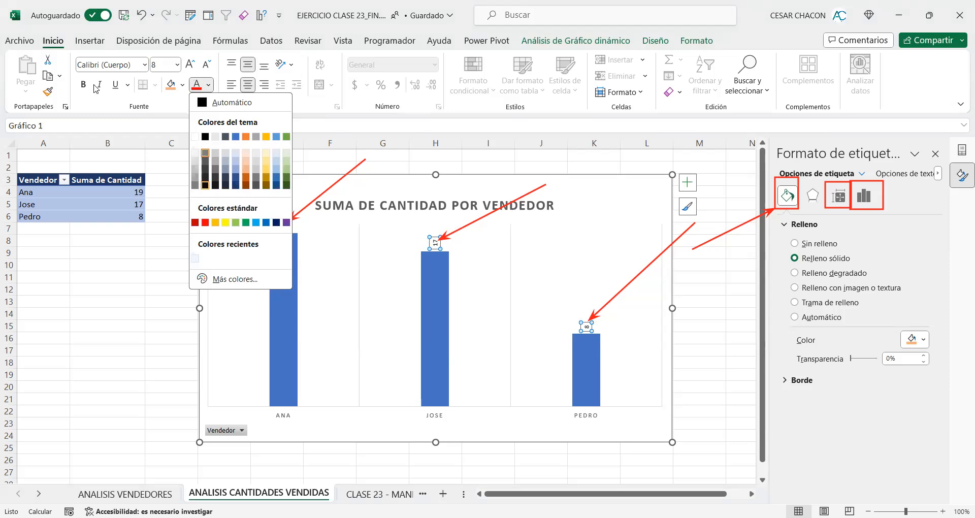
click(205, 184)
click(83, 84)
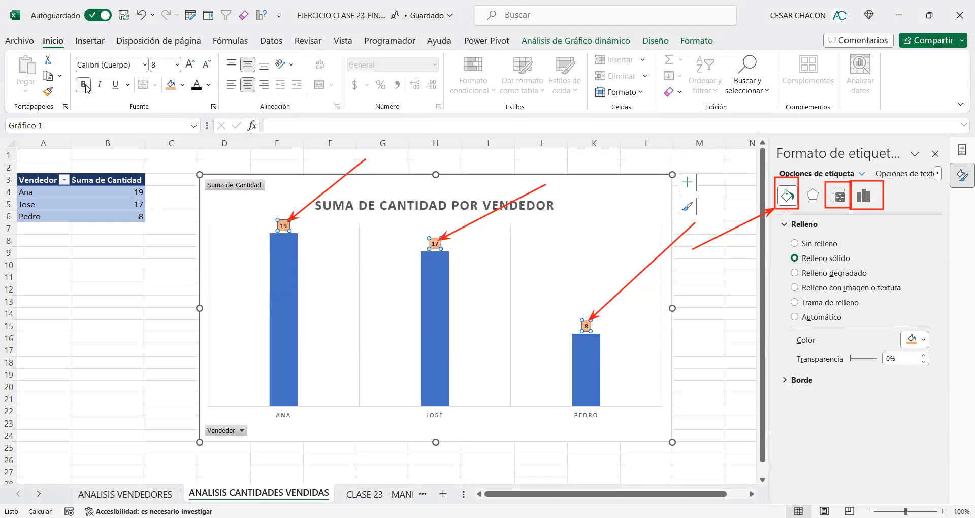
Step: Set the data labels' font size to 16, clear the red annotations and close the format settings
click(177, 64)
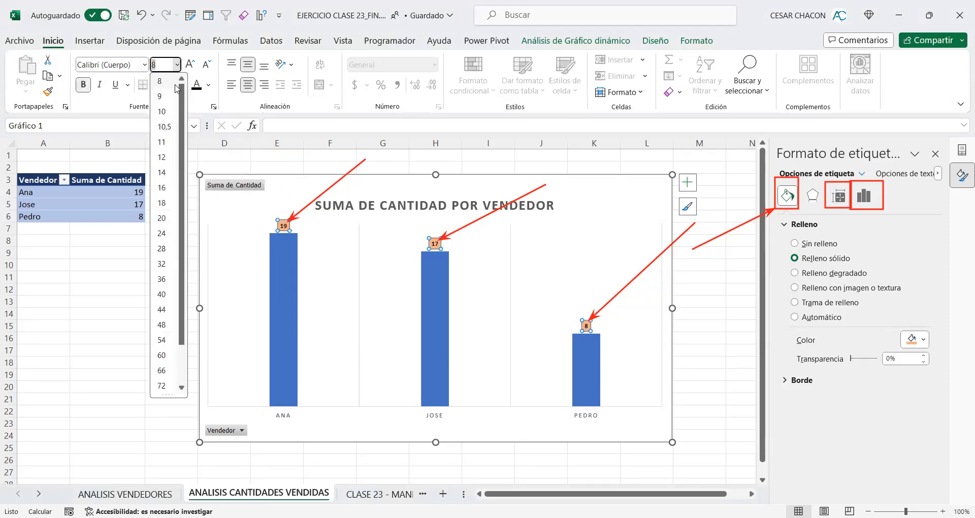
click(163, 187)
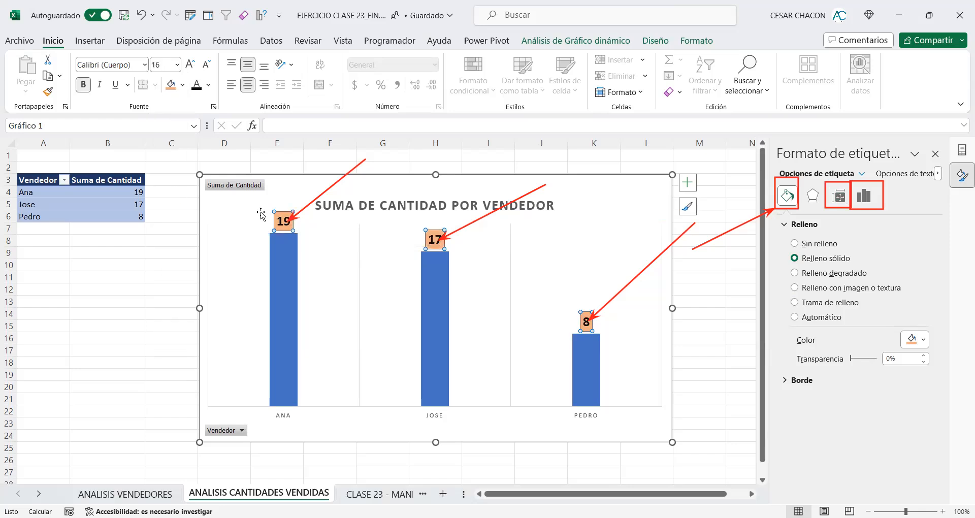
click(727, 338)
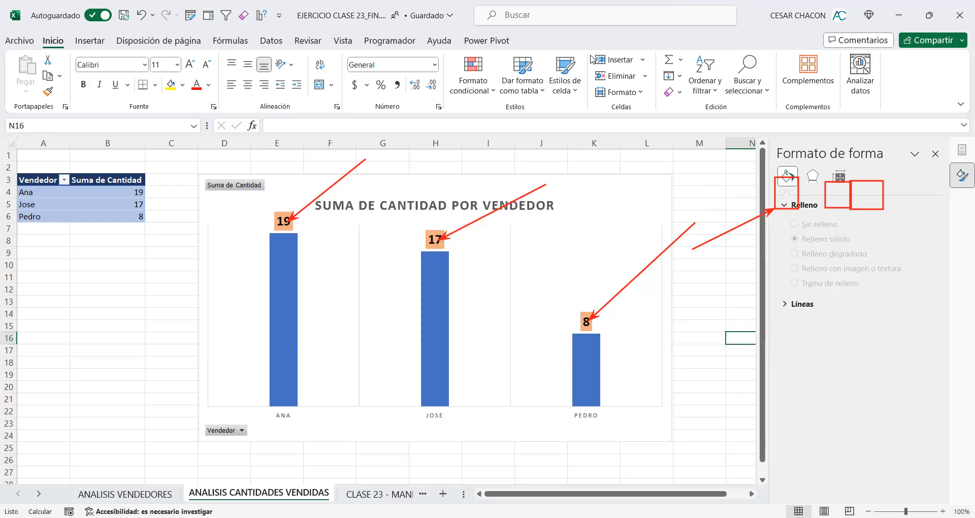
key(Escape)
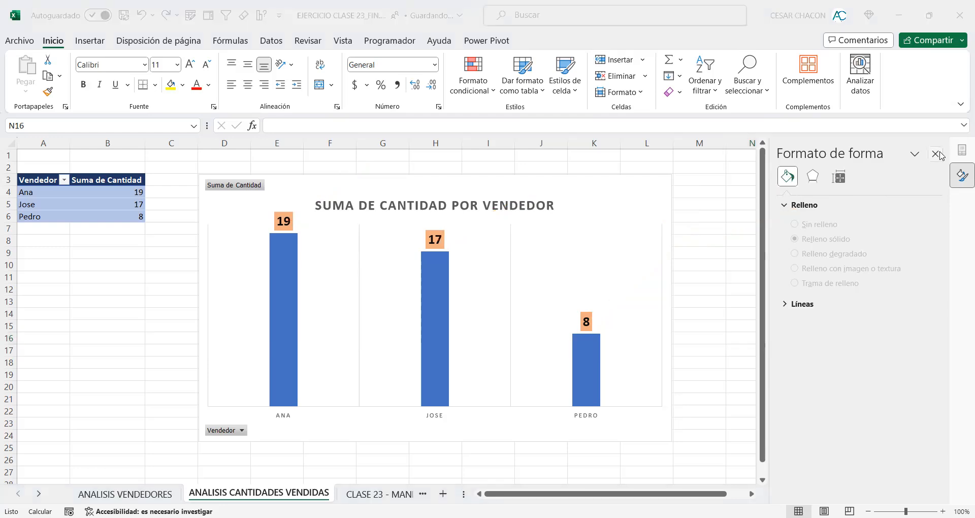
click(937, 154)
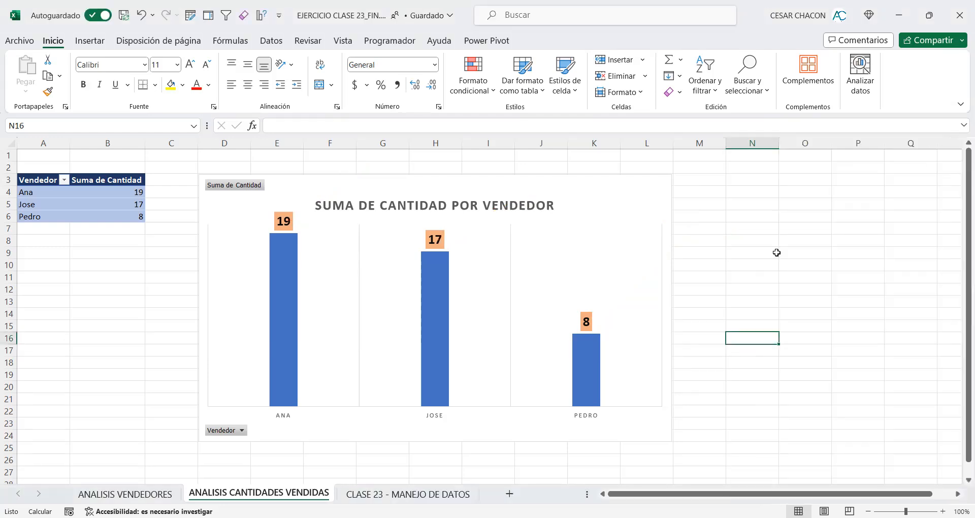
Step: Try the series name and category name as data label content, and switch the value off and back on
click(444, 237)
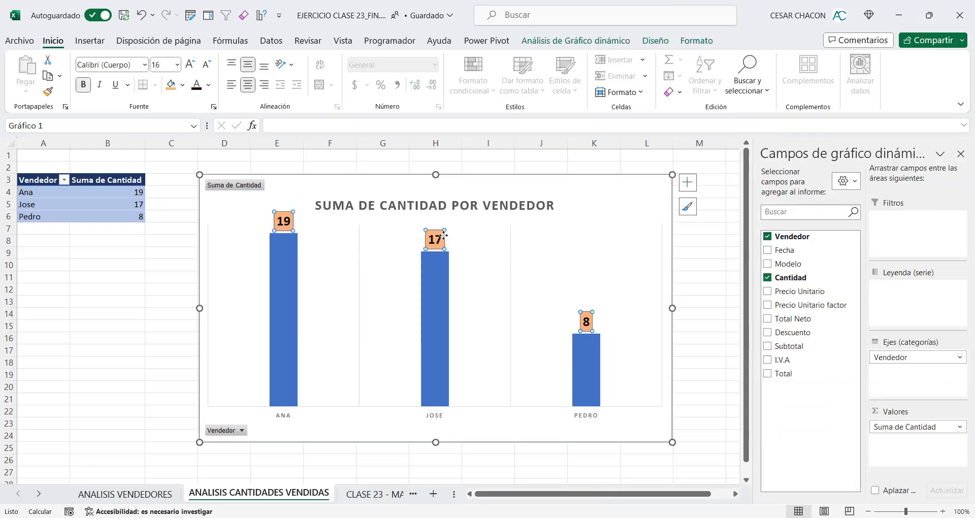
right_click(444, 236)
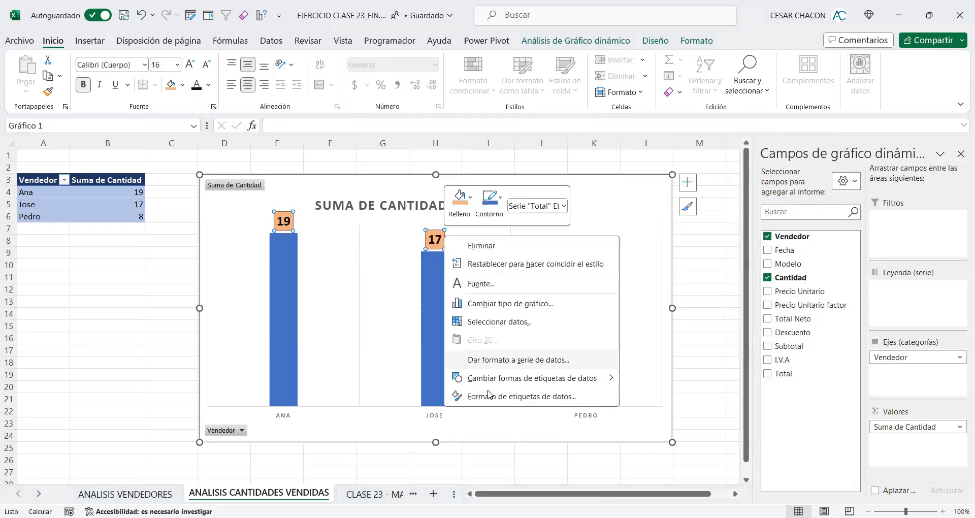
click(524, 399)
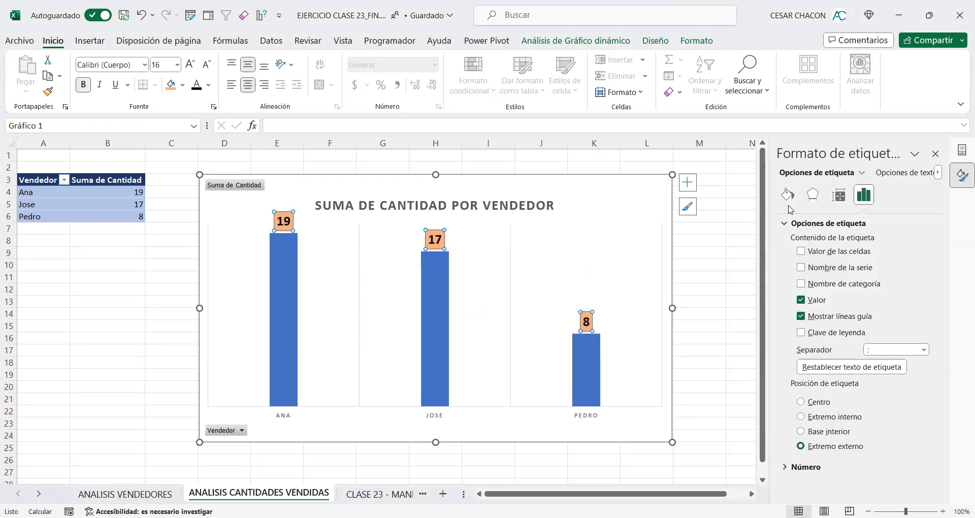
click(801, 252)
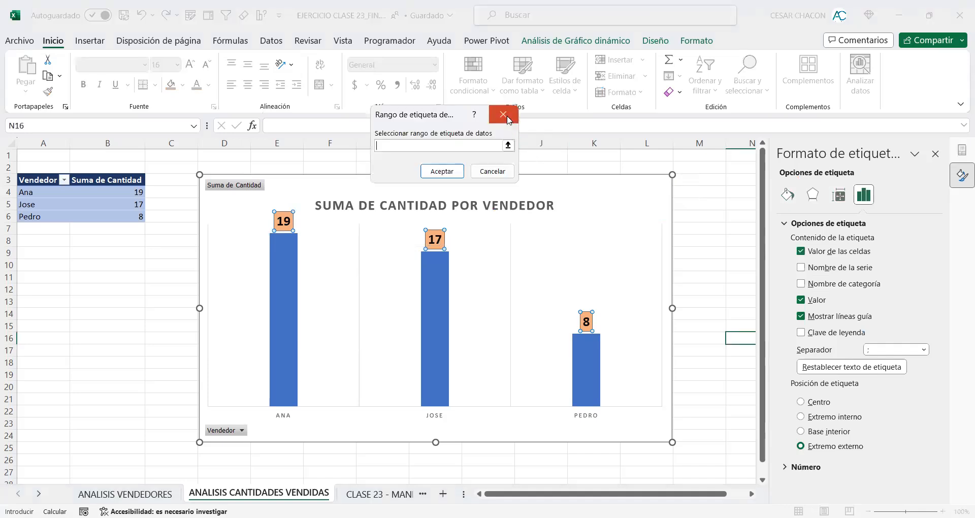
click(803, 267)
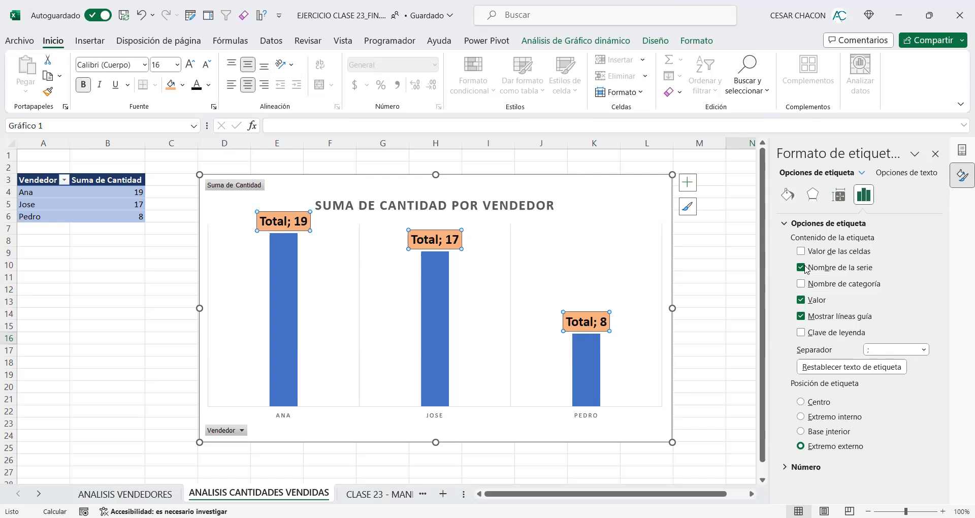
click(802, 268)
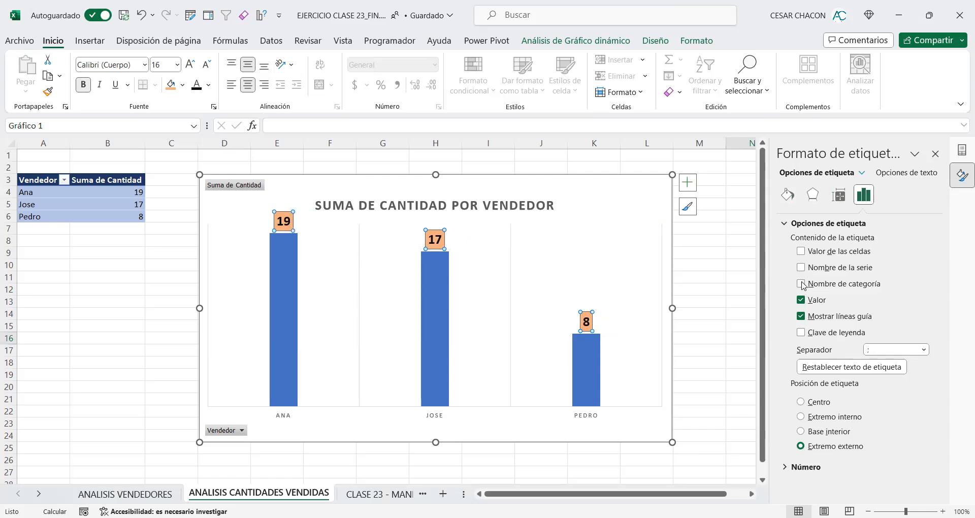
click(802, 284)
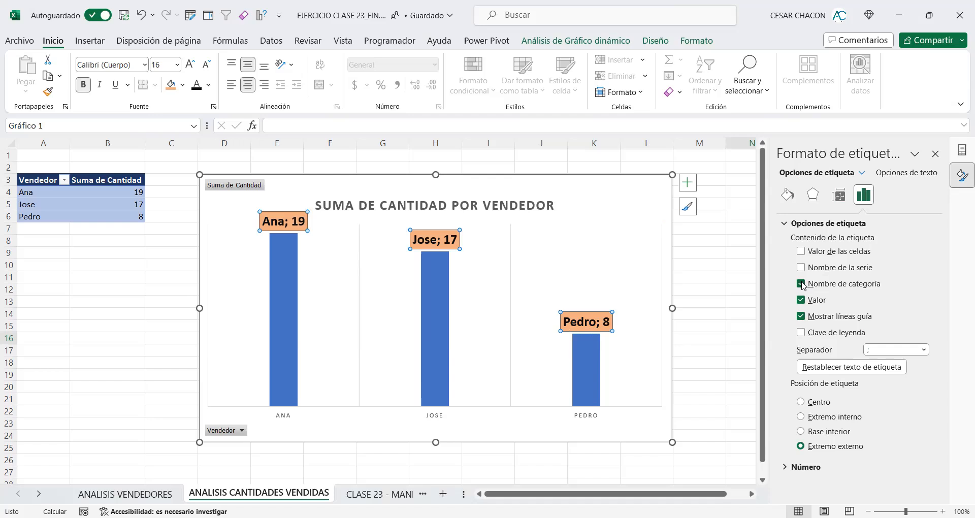
click(802, 284)
click(802, 300)
click(802, 300)
click(802, 300)
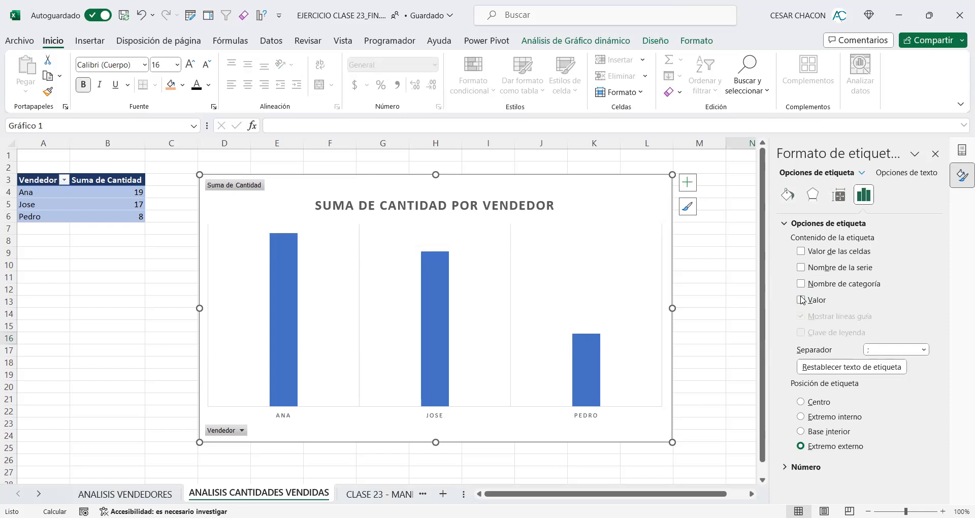
click(802, 300)
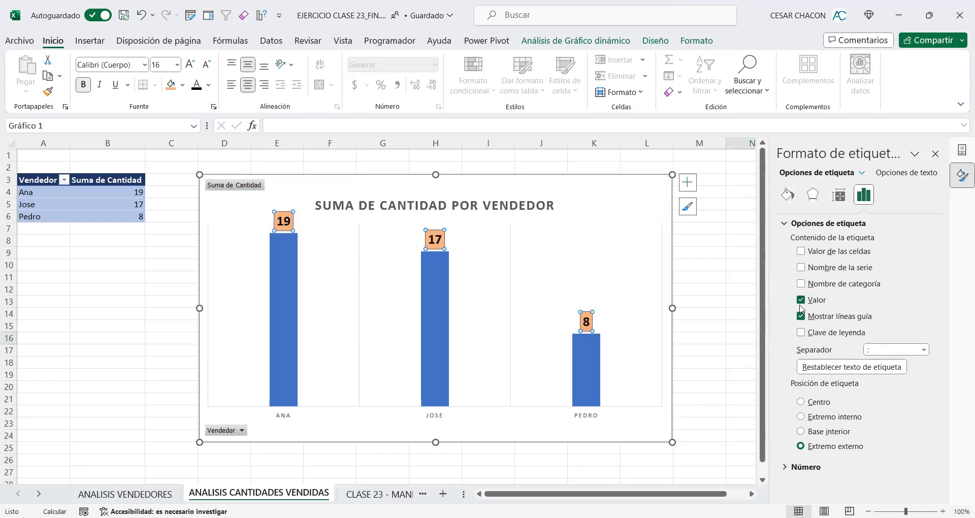
Step: Try rotating the data label text by 90°, restore its horizontal direction and close the format settings
click(840, 197)
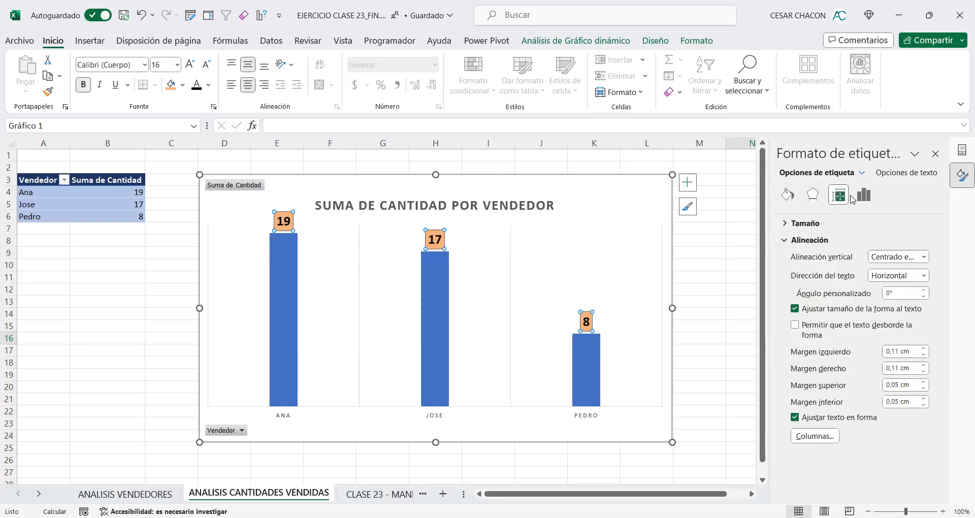
click(783, 241)
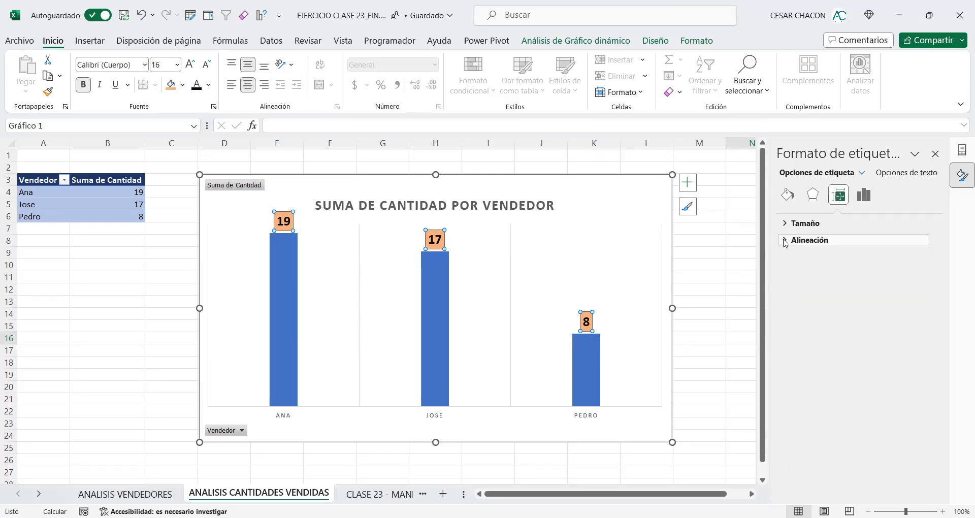
click(783, 240)
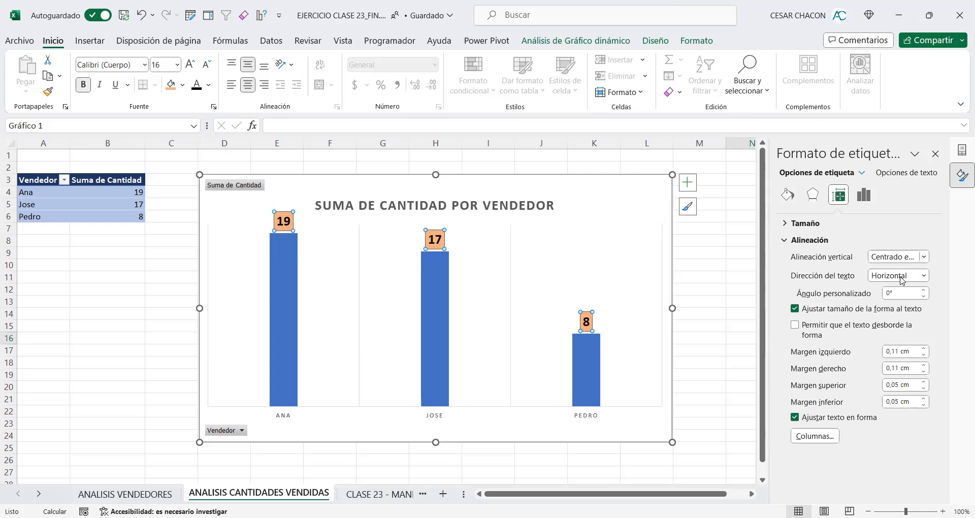
click(924, 276)
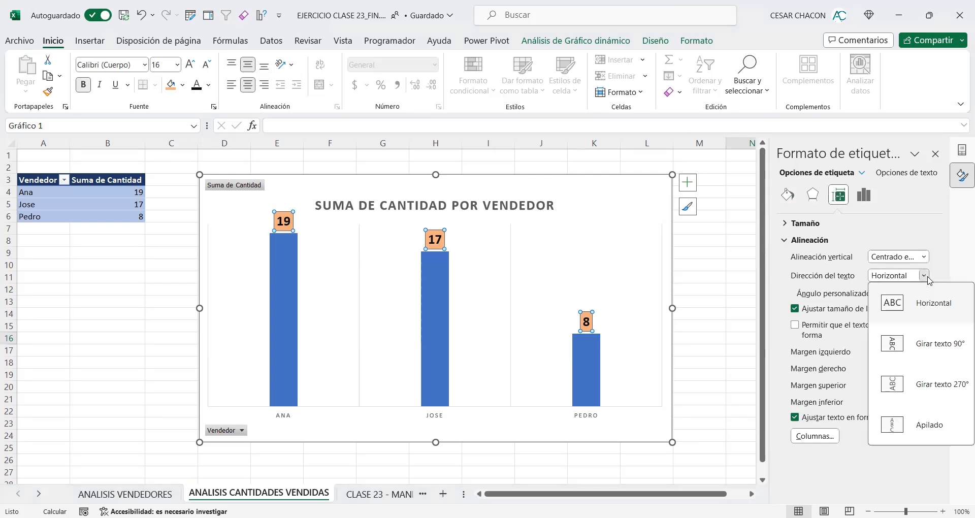
click(929, 358)
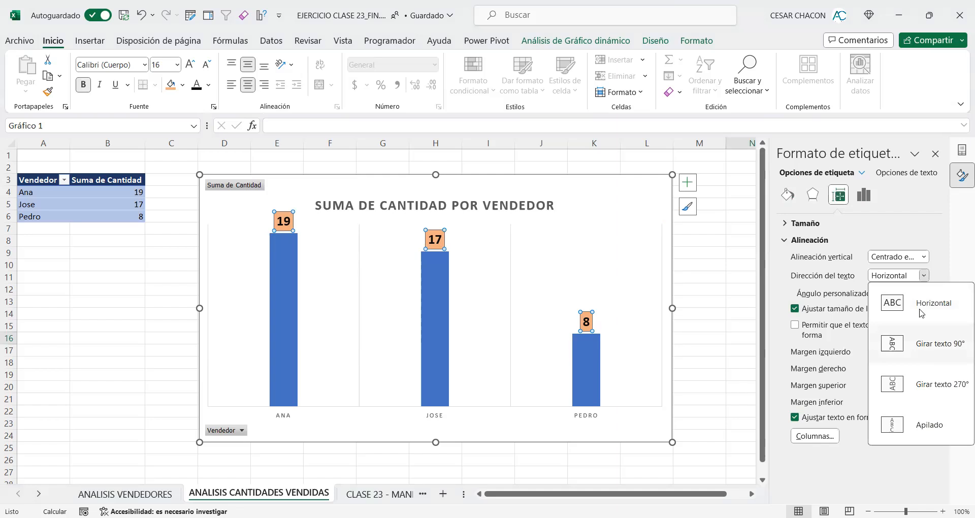
click(925, 276)
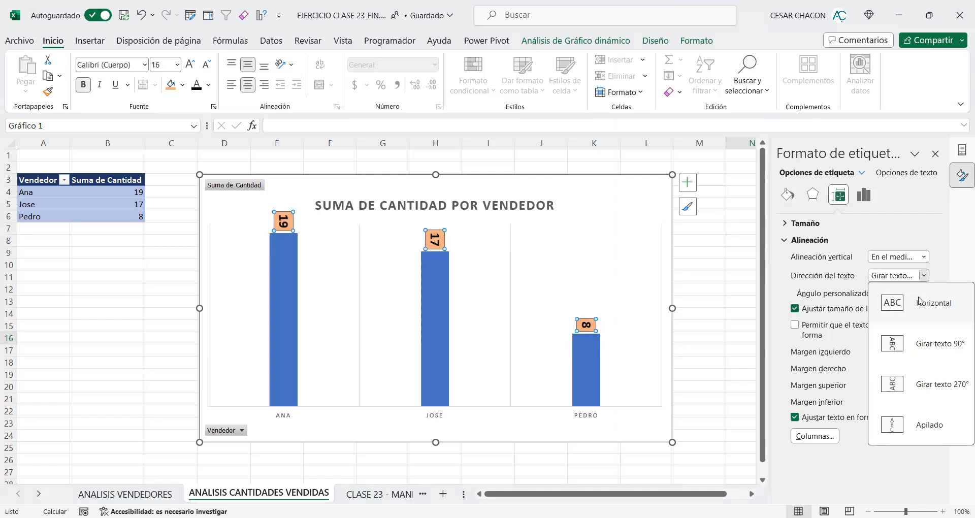
click(921, 302)
click(795, 240)
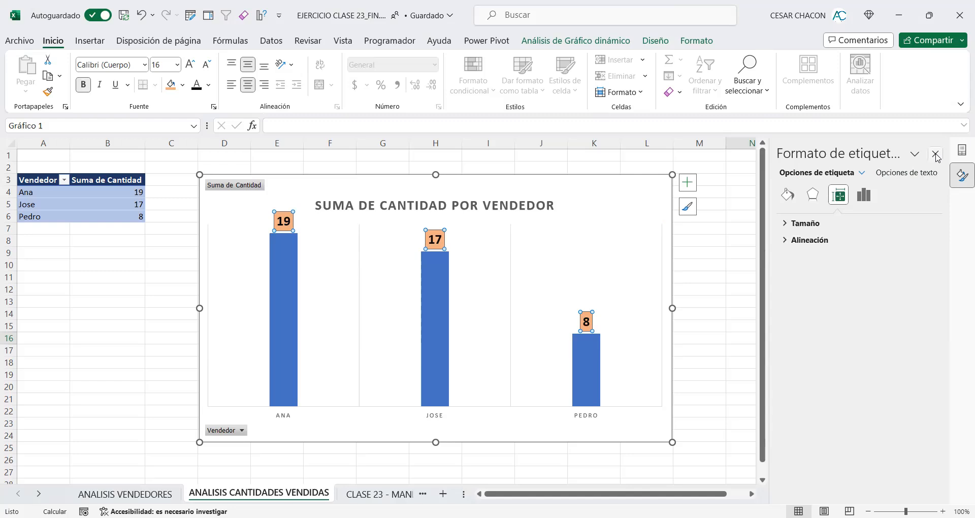
click(936, 154)
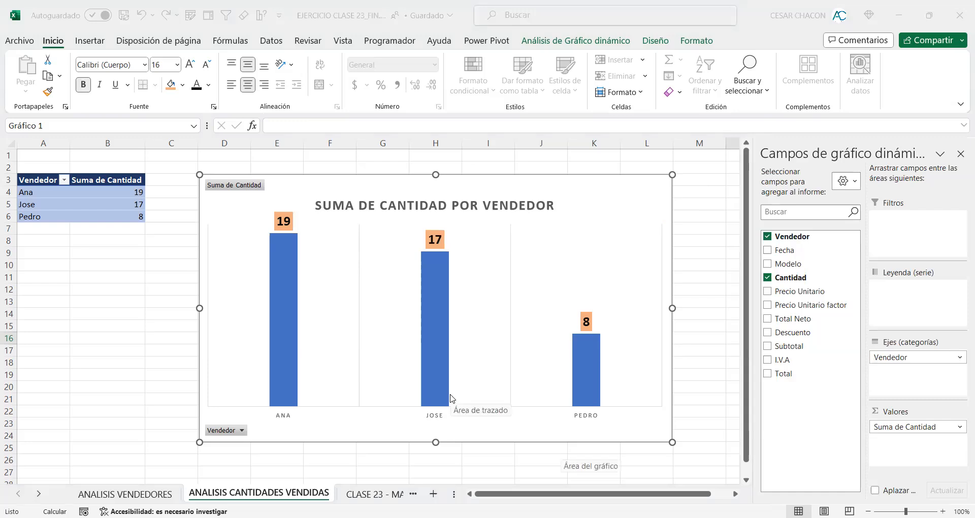
Step: Rotate the text of the chart's horizontal axis labels by 270°
click(438, 418)
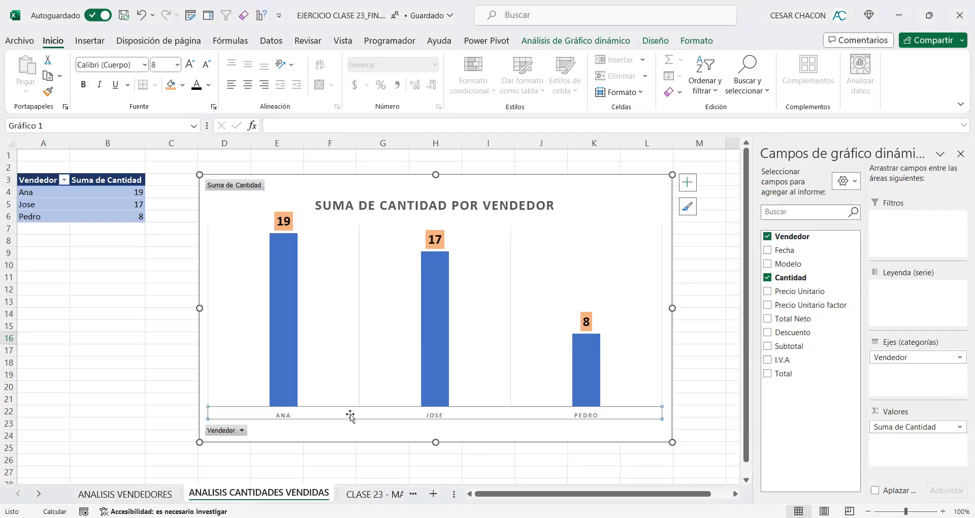
right_click(424, 419)
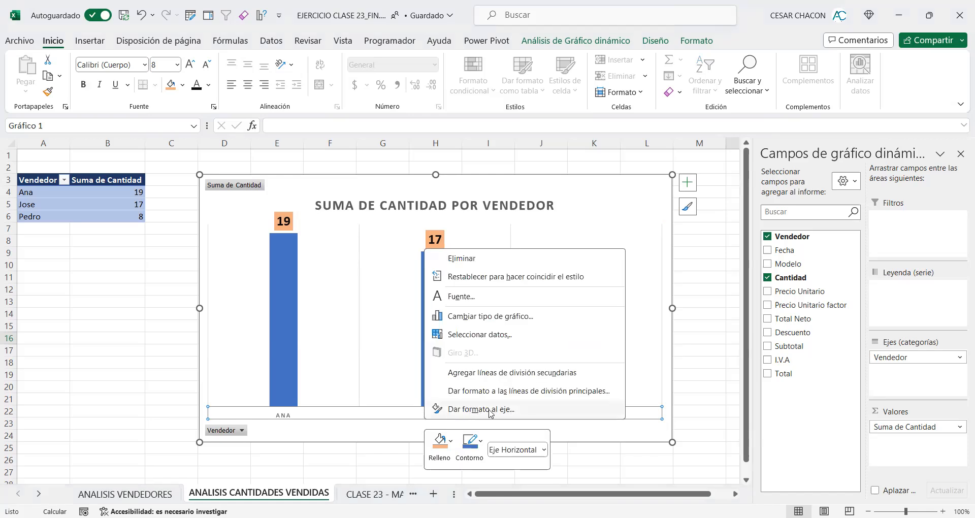
key(Return)
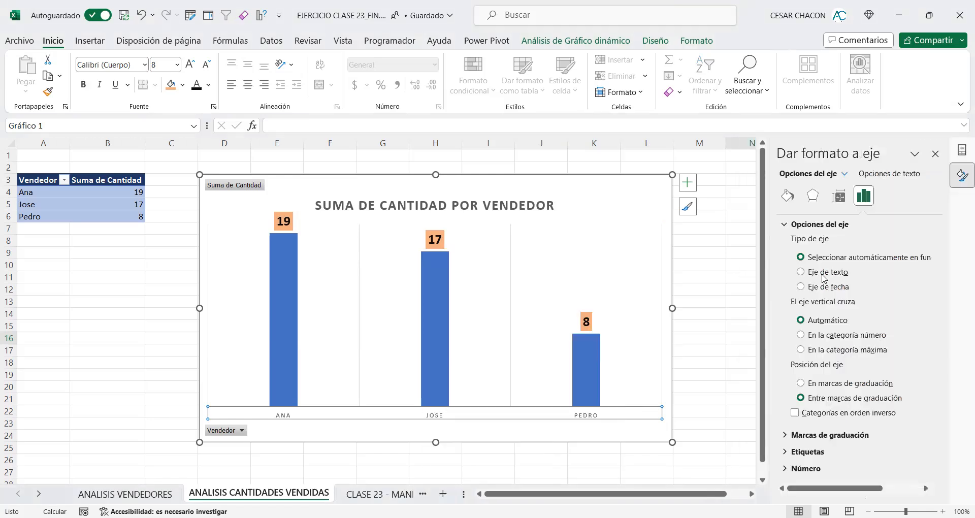
click(840, 196)
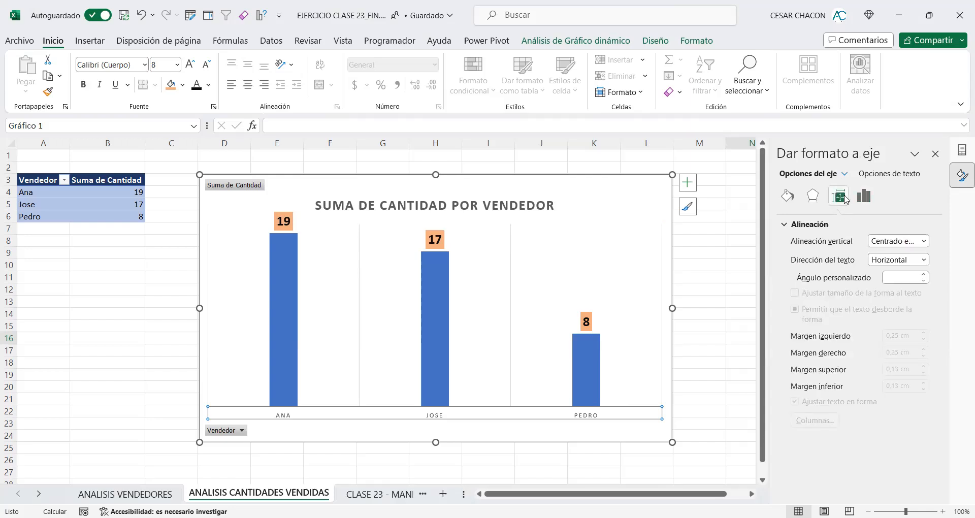
click(924, 260)
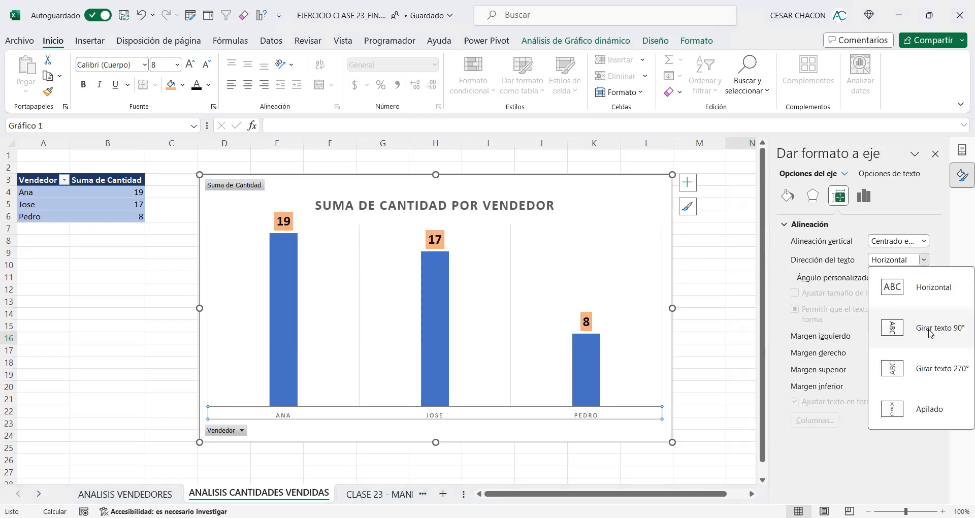
click(929, 367)
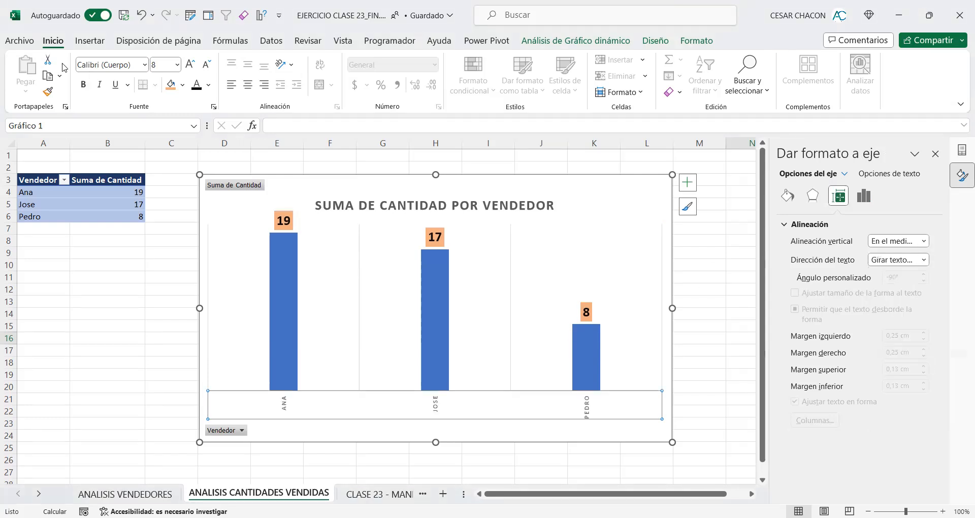
Step: Make the horizontal axis labels bold at font size 16, and close the axis format settings
click(84, 85)
click(177, 66)
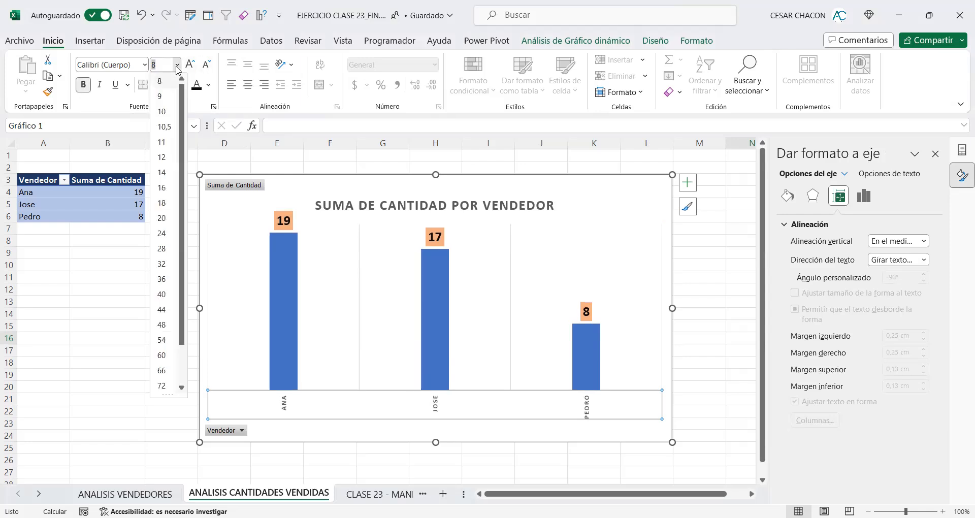
click(161, 188)
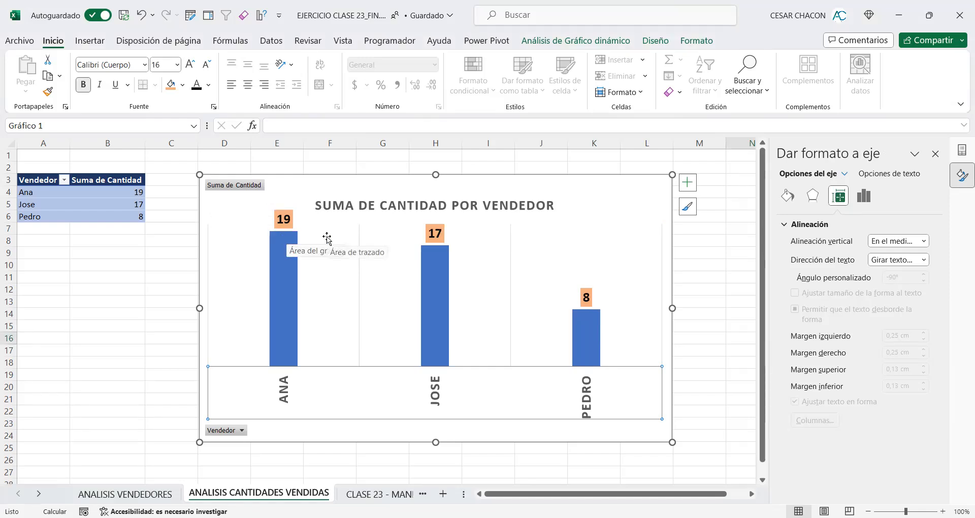
click(935, 154)
click(693, 241)
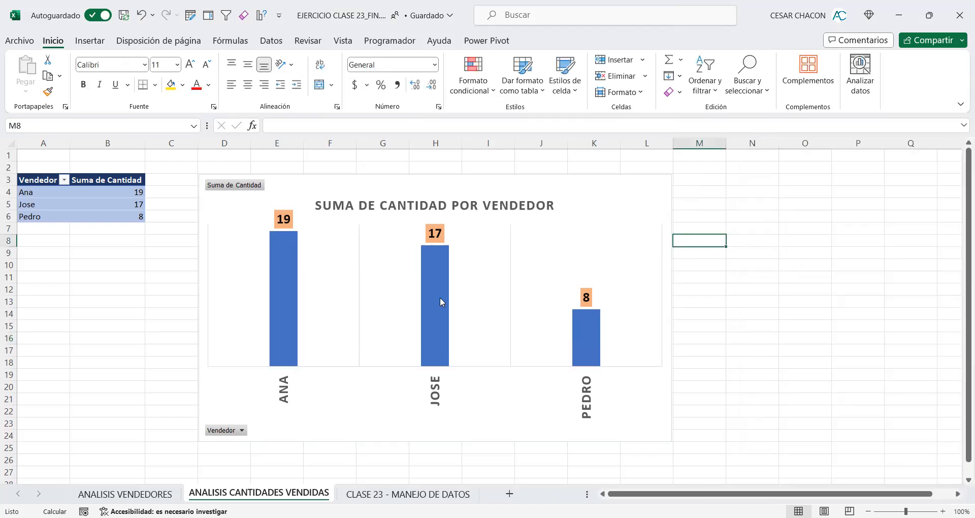
mouse_move(439, 299)
click(639, 185)
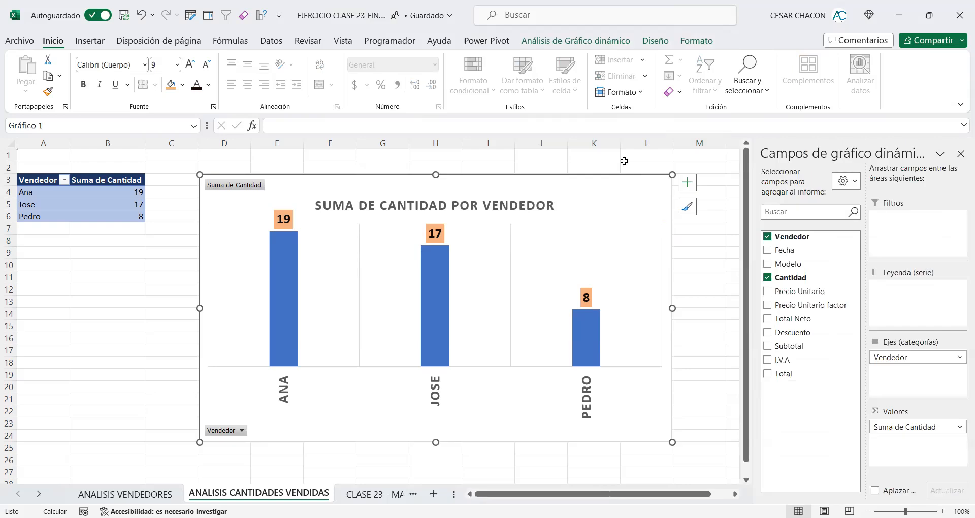
click(664, 45)
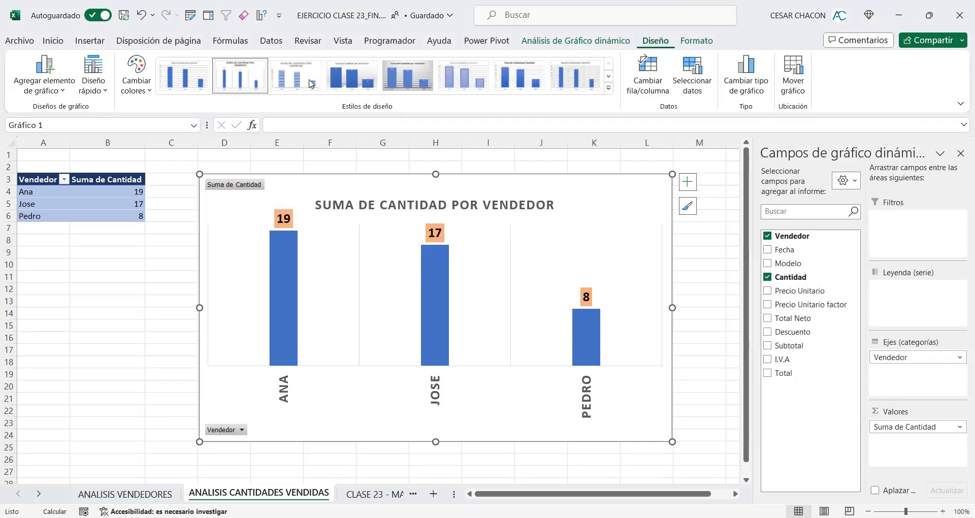
click(105, 96)
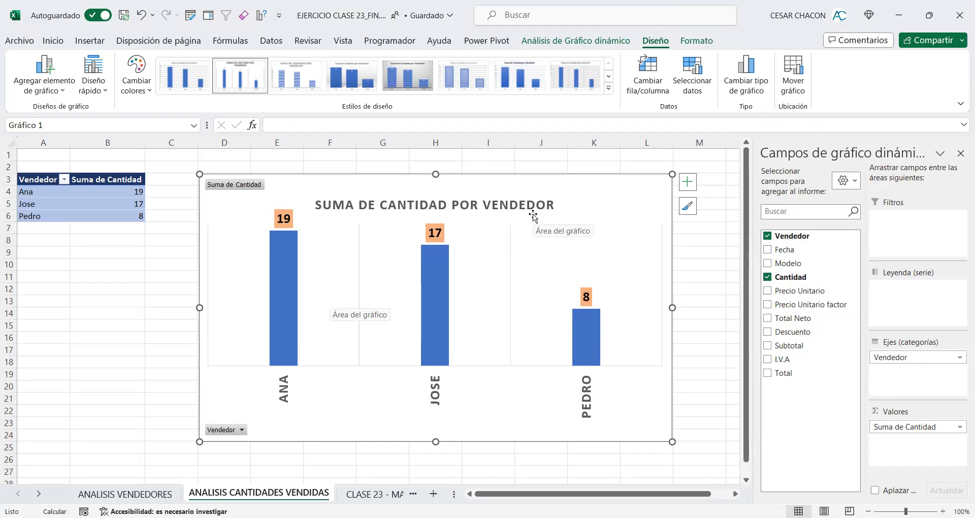
Step: Apply the white theme shape style with a black outline to the quantities chart and deselect the chart
click(704, 40)
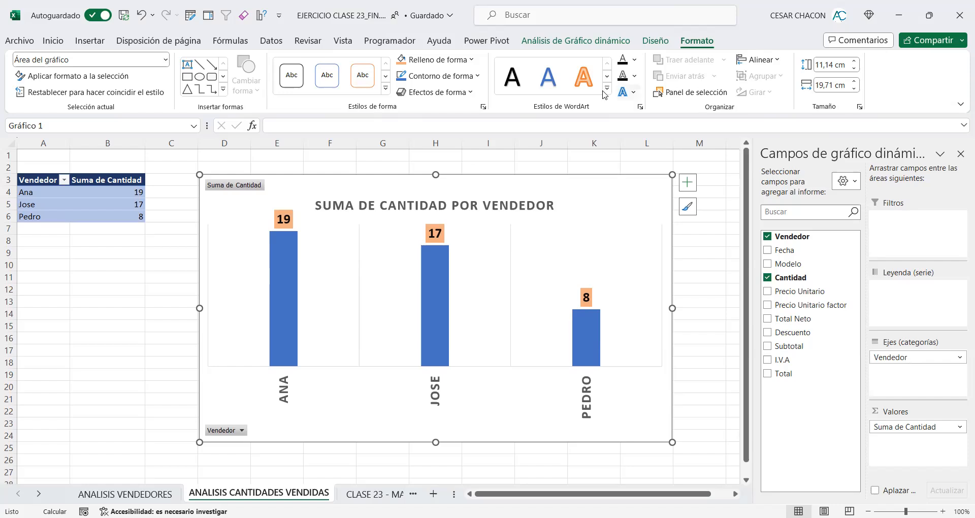
click(386, 88)
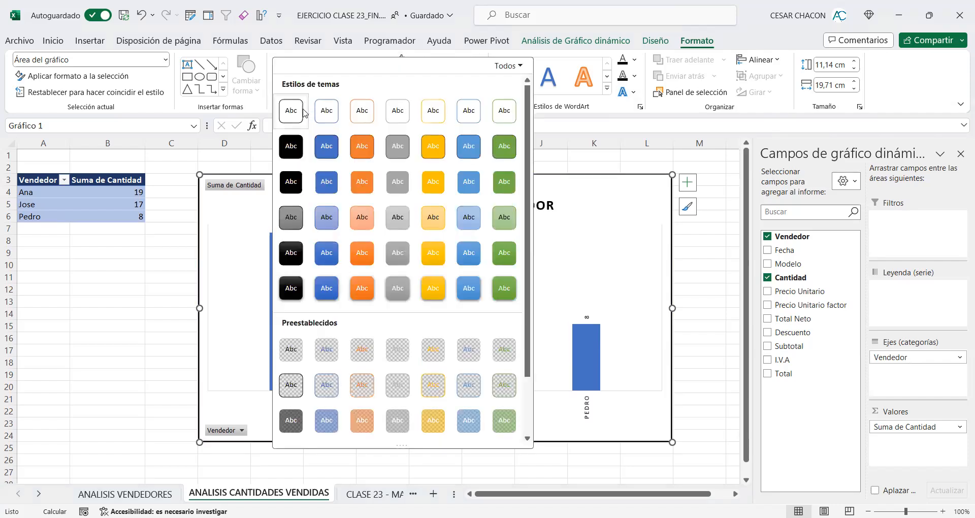
click(175, 250)
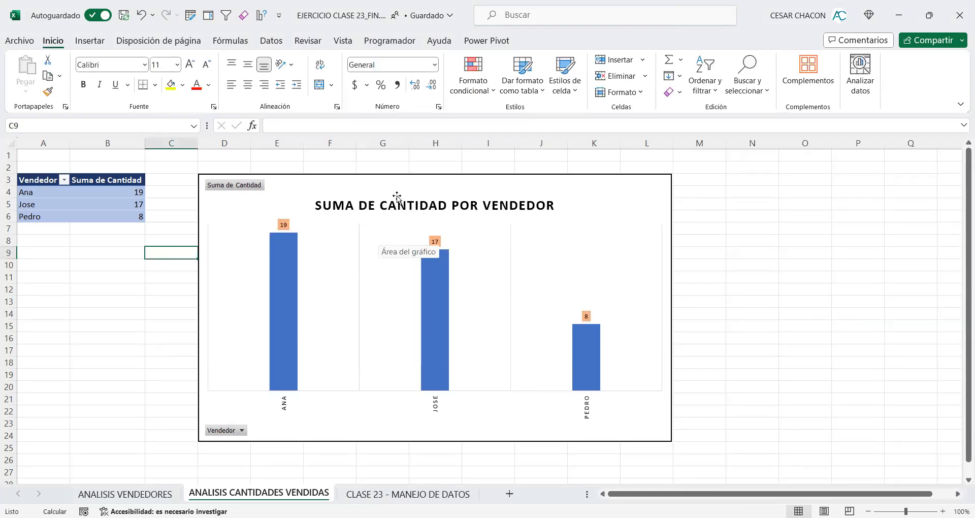
click(47, 159)
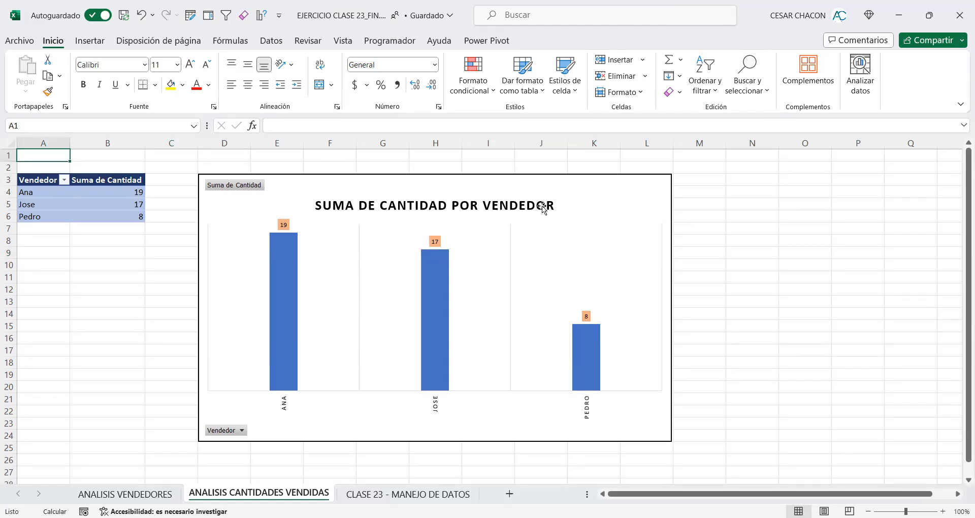
Step: Review the pie chart on the ANALISIS VENDEDORES sheet, and make the quantities chart's data labels bold at font size 16
click(109, 498)
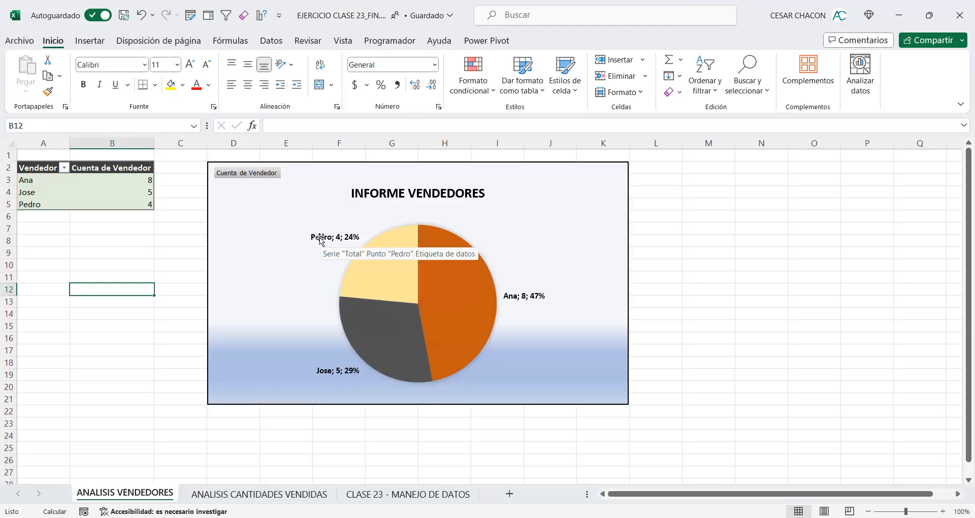
click(249, 493)
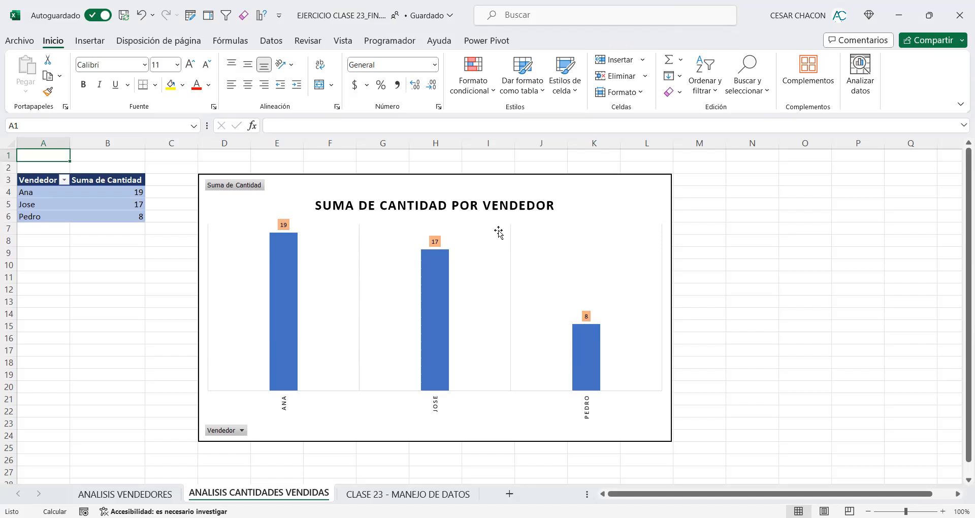
click(588, 314)
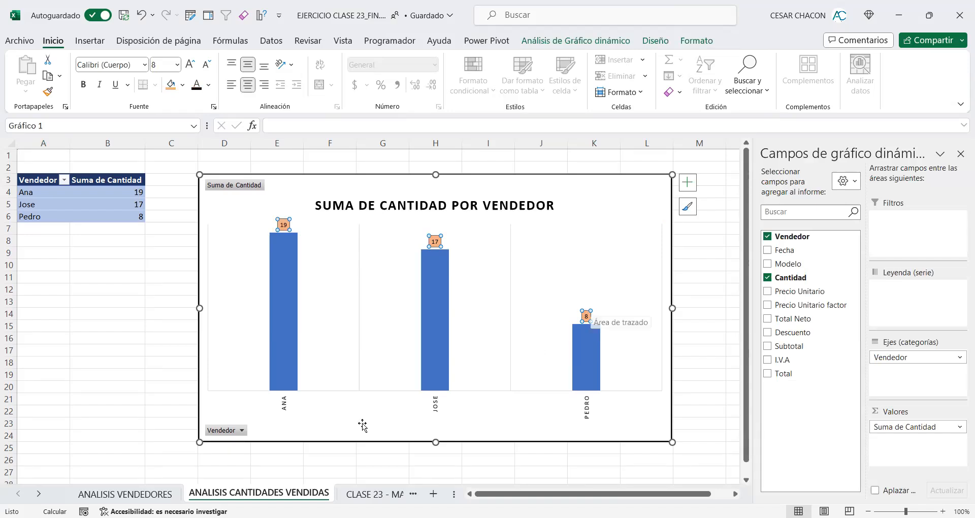
click(138, 494)
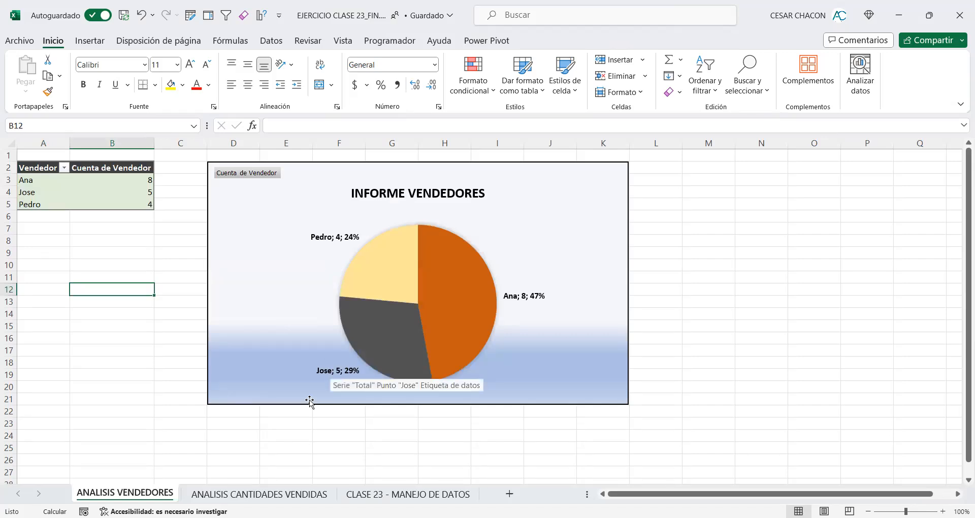
click(228, 494)
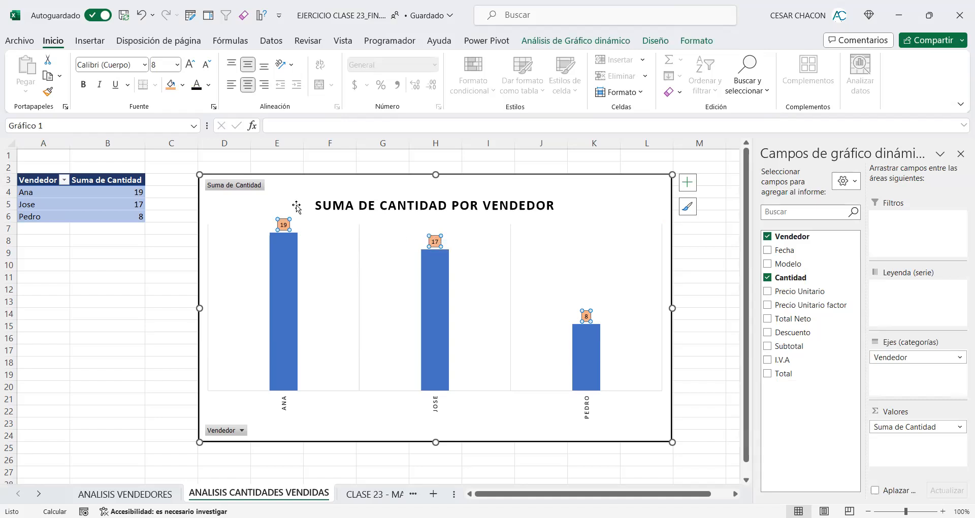
click(177, 64)
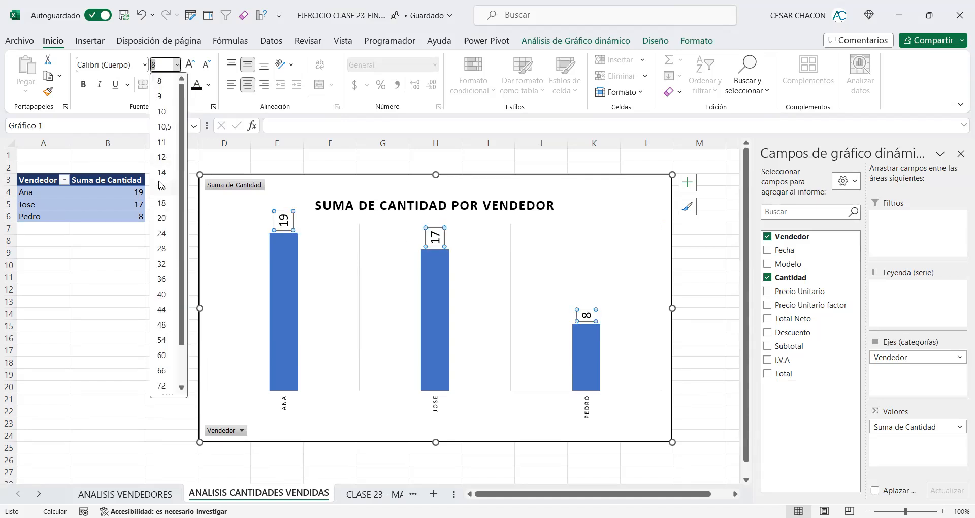
click(167, 157)
click(83, 84)
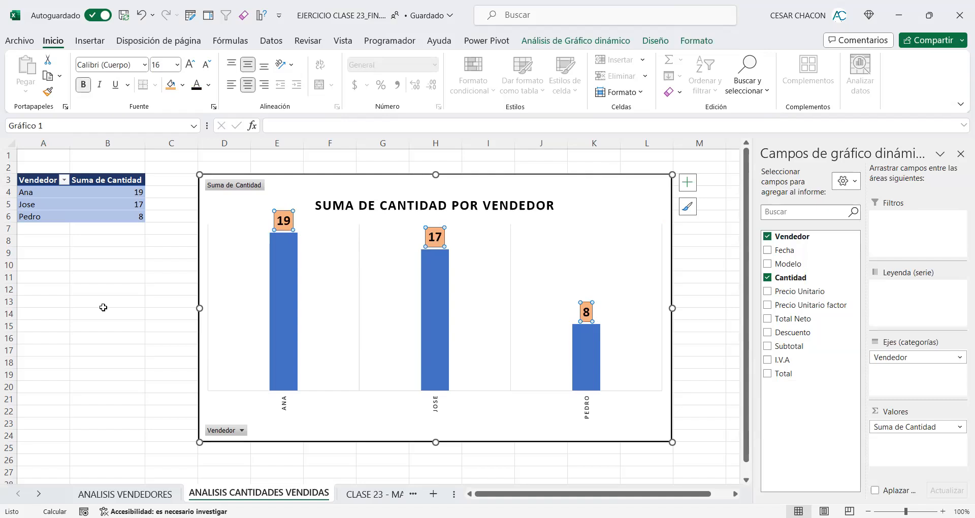
Step: Compare the sales count chart on ANALISIS VENDEDORES with the chart and pivot table on ANALISIS CANTIDADES VENDIDAS
click(287, 405)
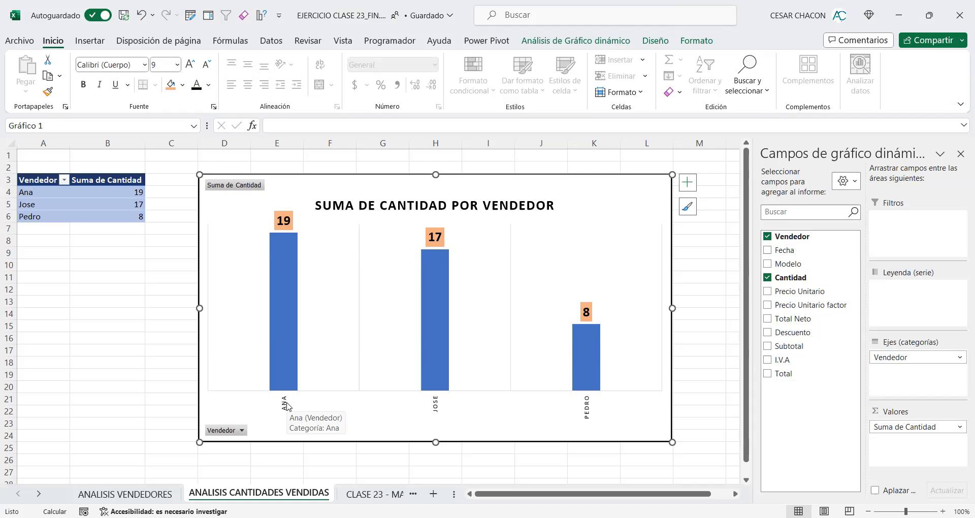
click(170, 492)
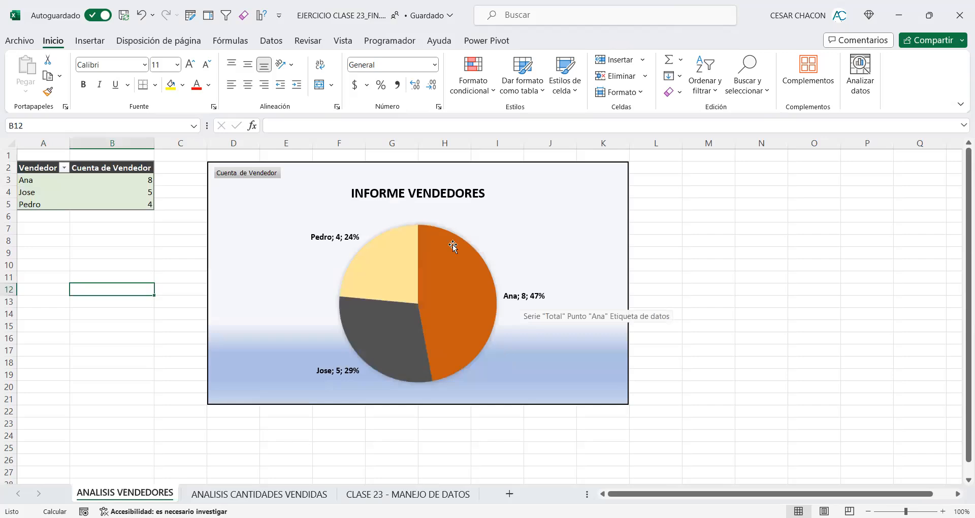
key(ctrl+Page_Down)
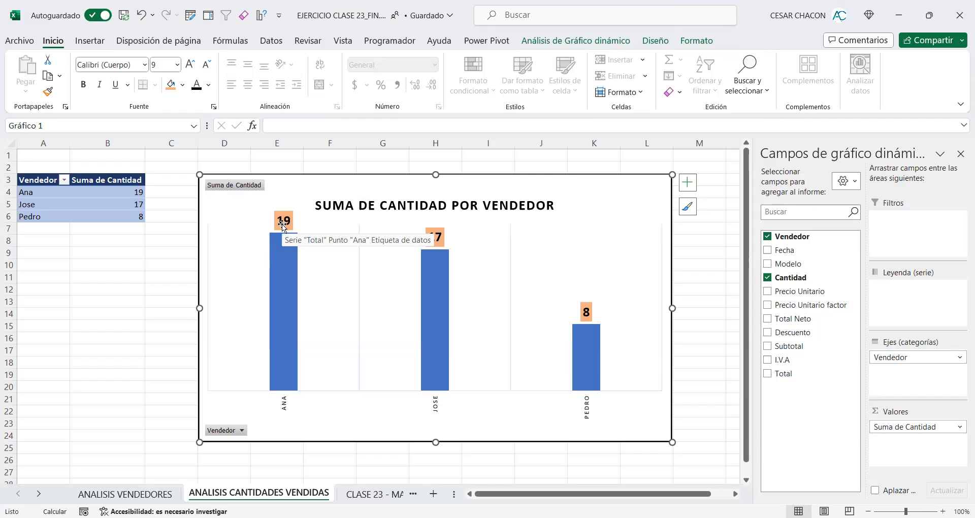
click(117, 494)
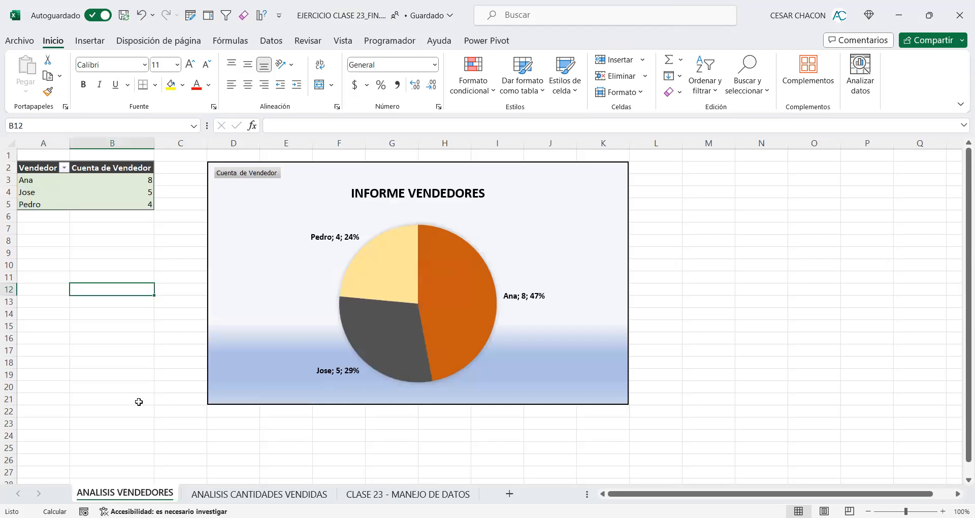
click(222, 494)
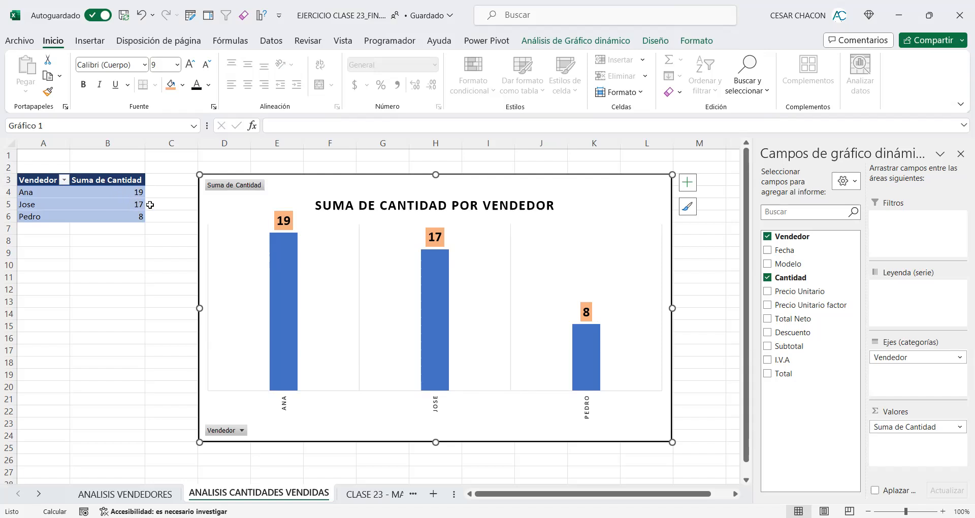
mouse_move(131, 192)
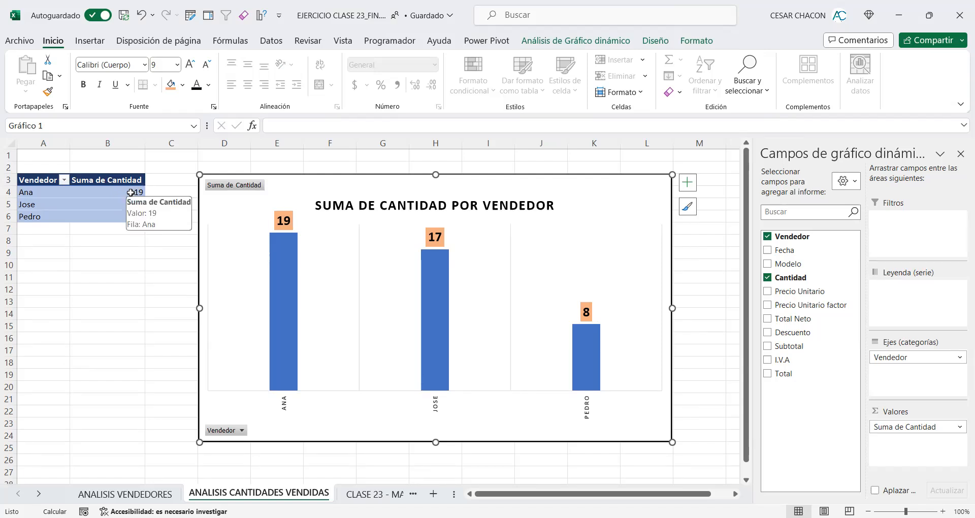
Step: Insert the recommended clustered column chart "Suma de Total por Vendedor" from the Vendedor and Total columns of the CLASE 23 - MANEJO DE DATOS sheet
click(362, 500)
click(120, 278)
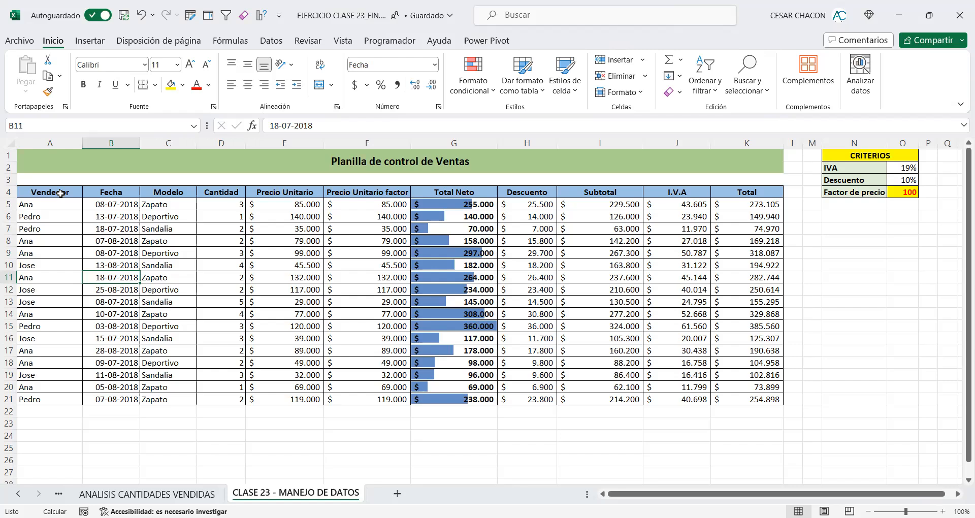
drag(61, 193, 60, 400)
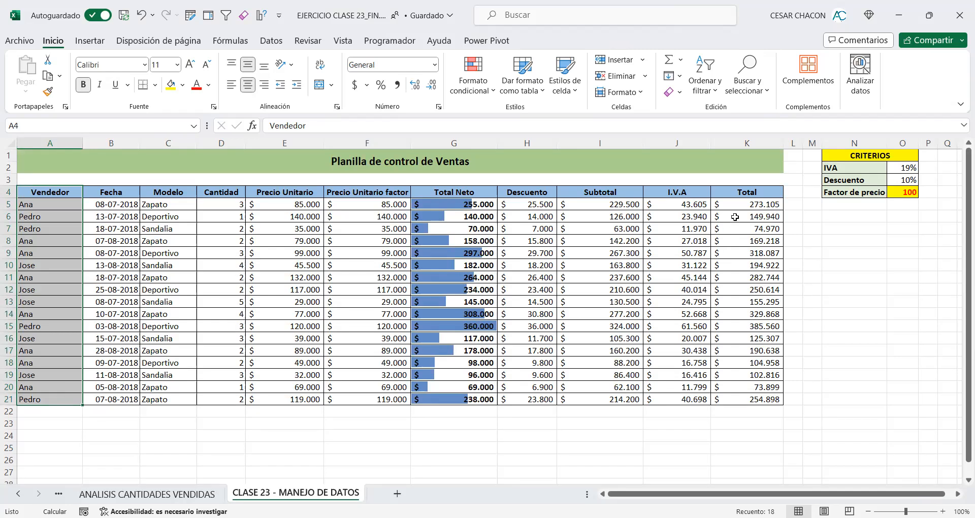
ctrl+drag(739, 193, 736, 396)
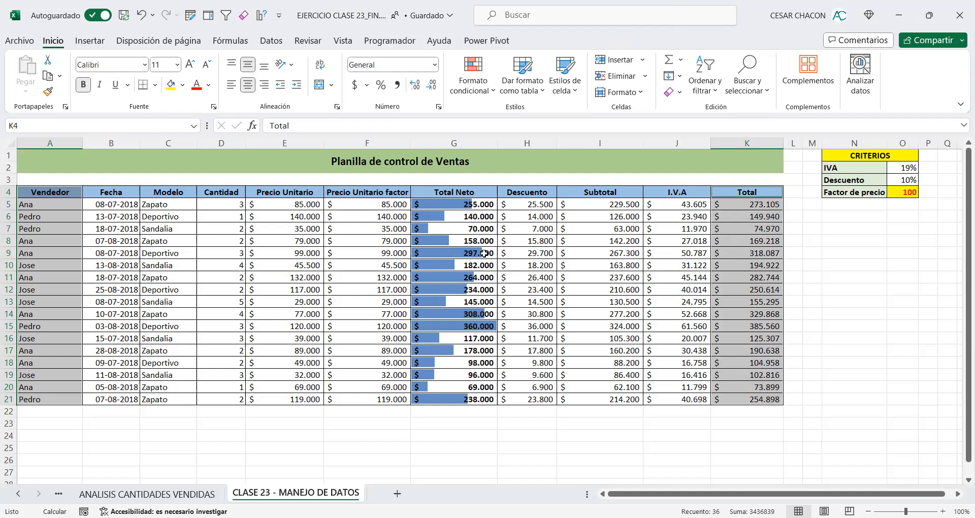
click(90, 41)
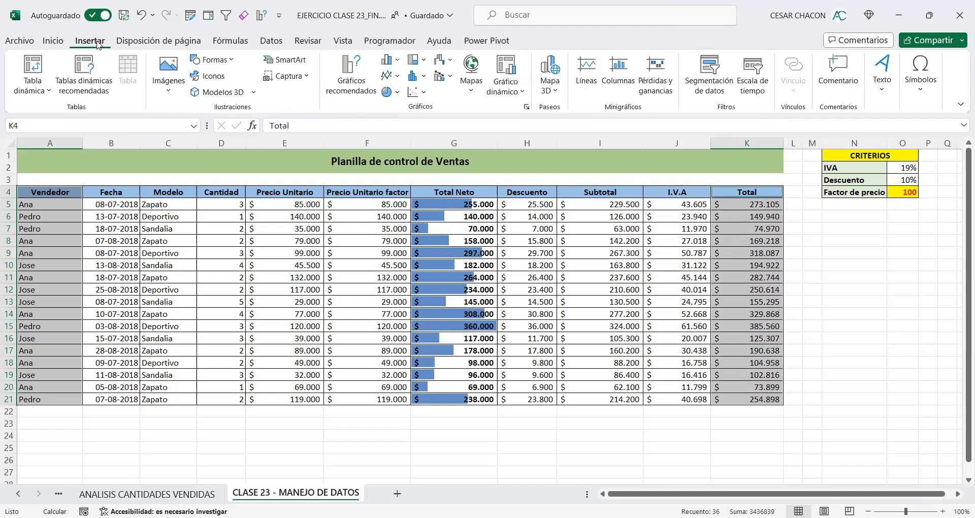
click(340, 64)
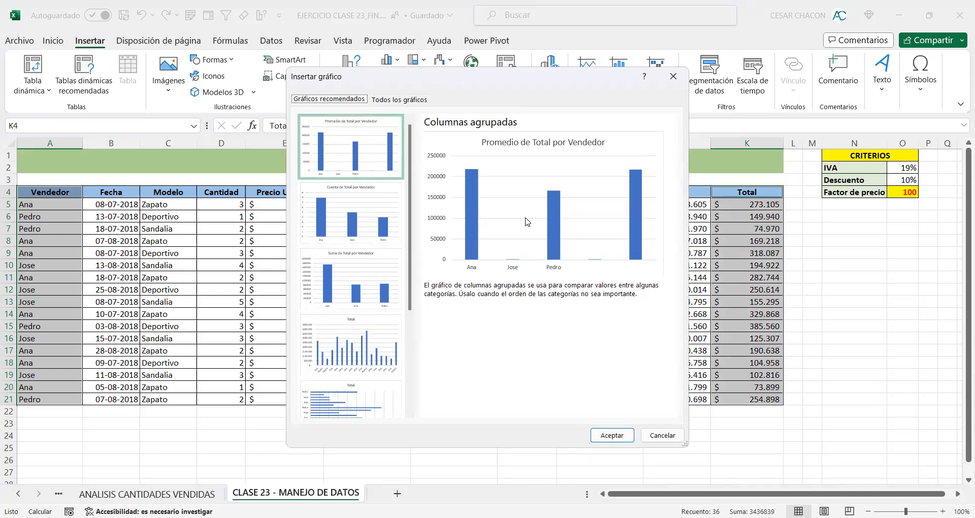
click(359, 231)
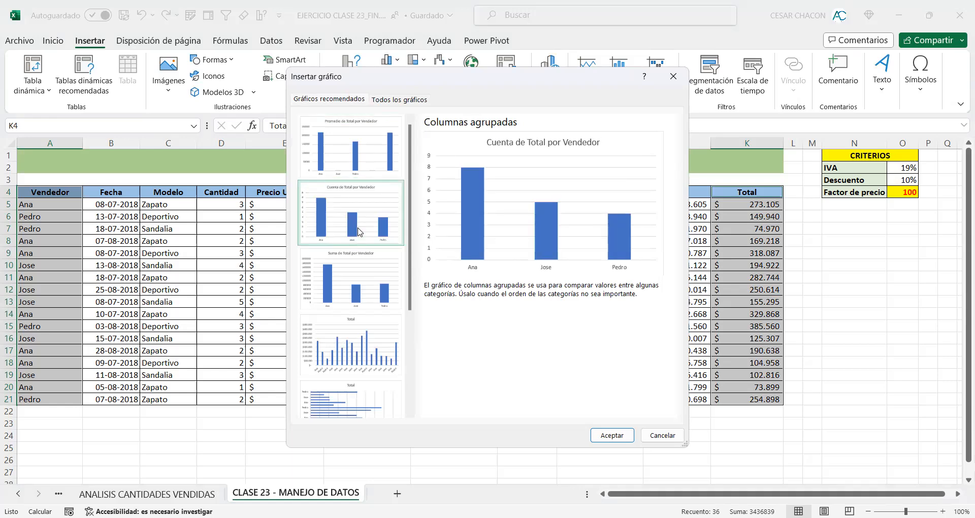
click(357, 273)
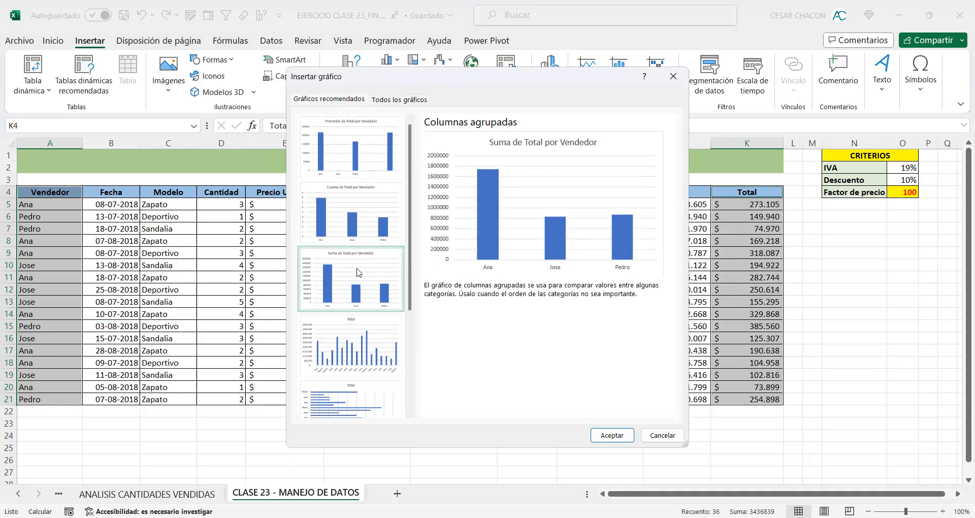
click(354, 229)
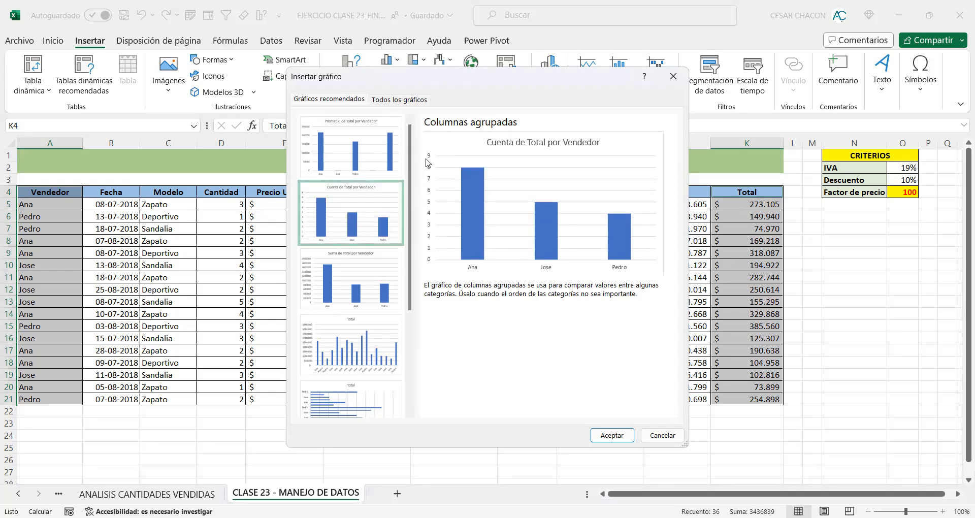
click(351, 260)
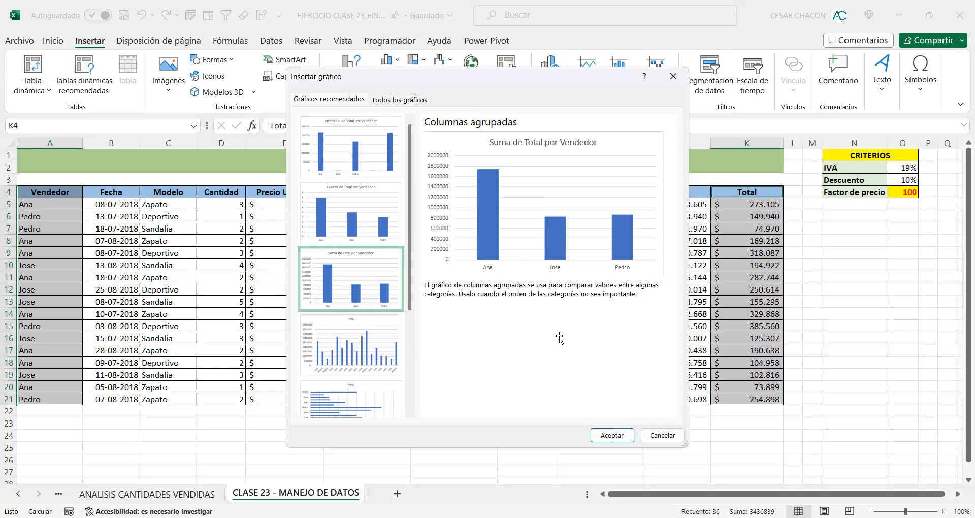
click(609, 431)
Step: Move the new chart beside its pivot table, enlarge it to about row 24, and apply the quick layout Diseño 5
drag(447, 234, 300, 185)
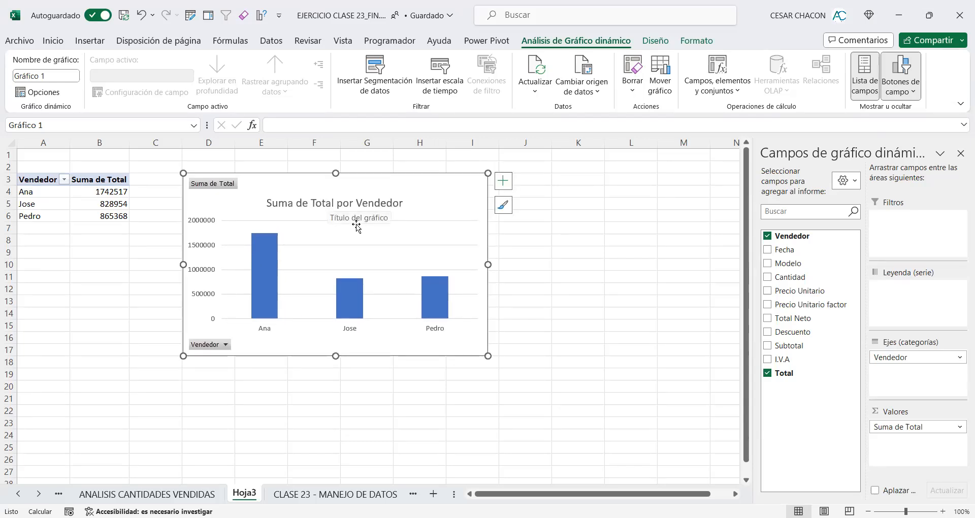
drag(489, 357, 650, 444)
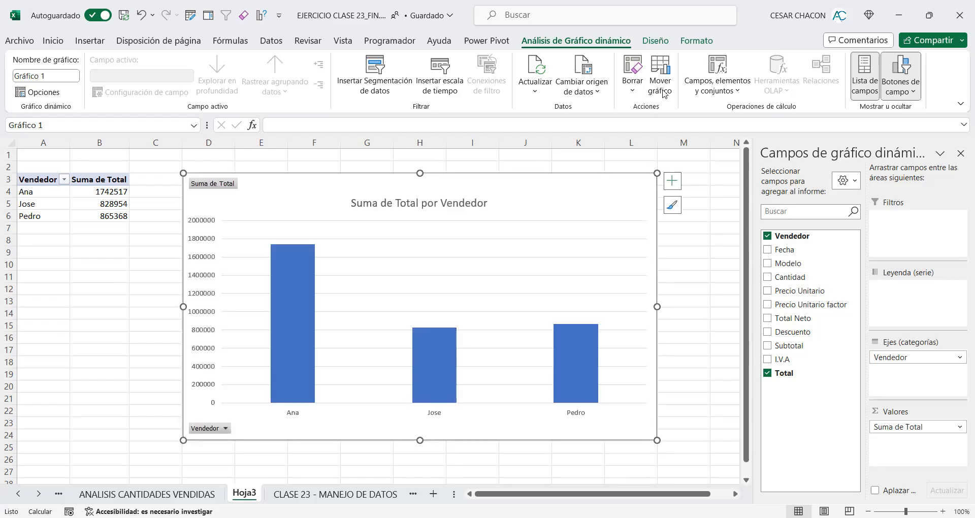
click(652, 50)
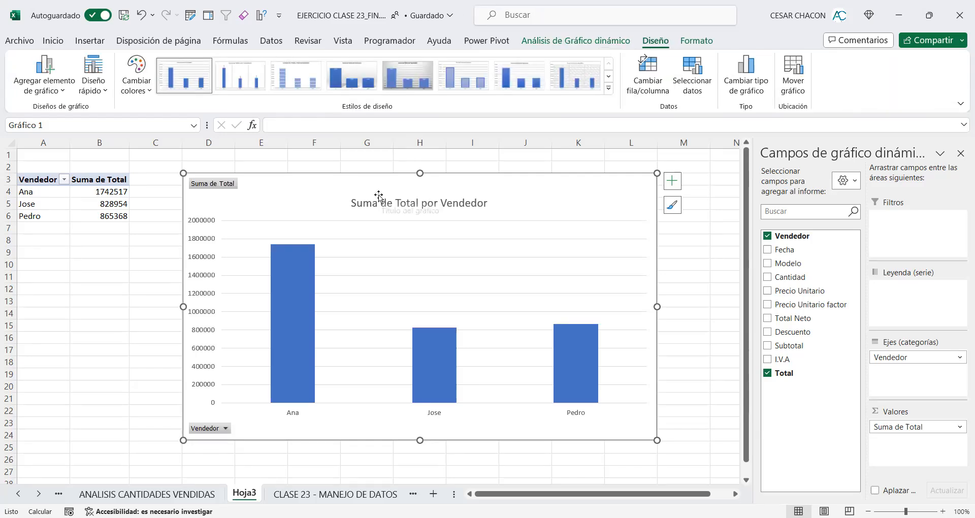
click(96, 92)
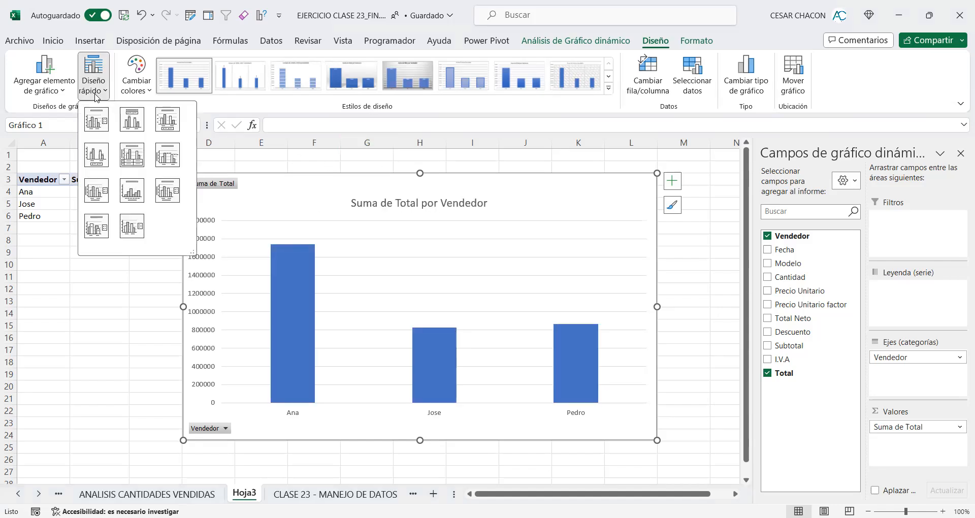
click(131, 158)
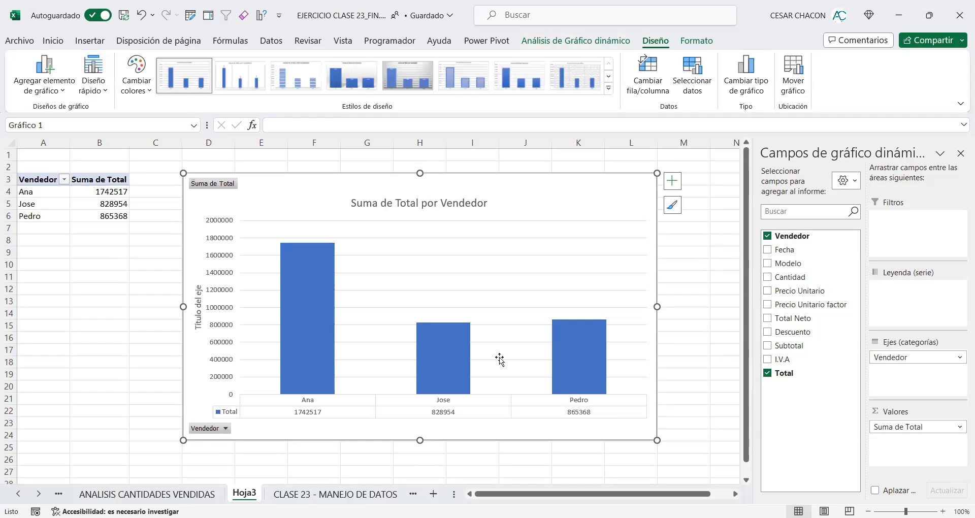
Step: Select cell B4 in the new pivot table to show its field areas
click(106, 194)
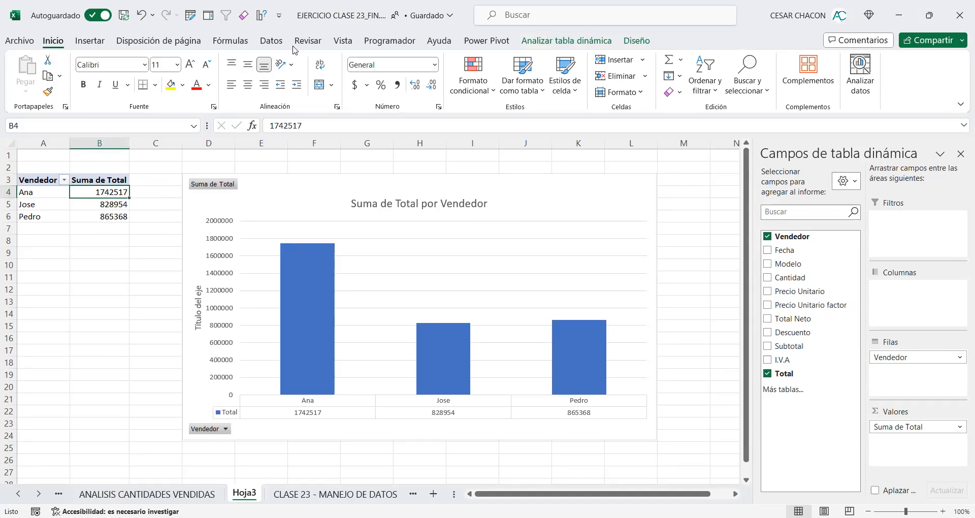
click(873, 432)
drag(866, 403, 972, 442)
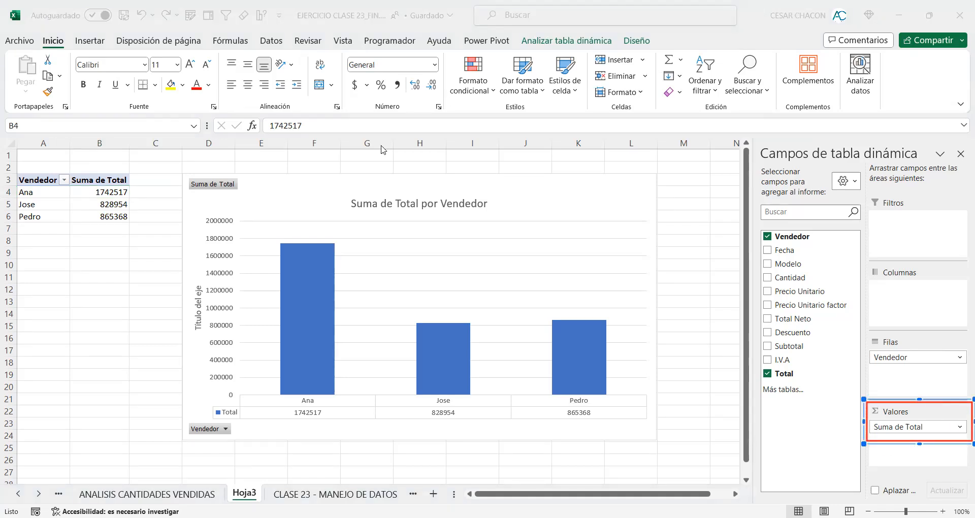
drag(806, 354, 867, 404)
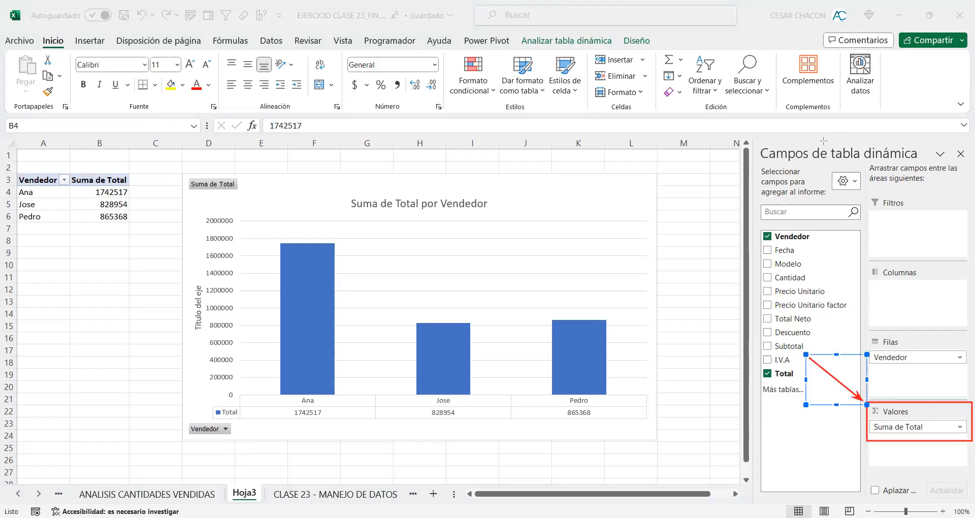
drag(964, 315, 909, 354)
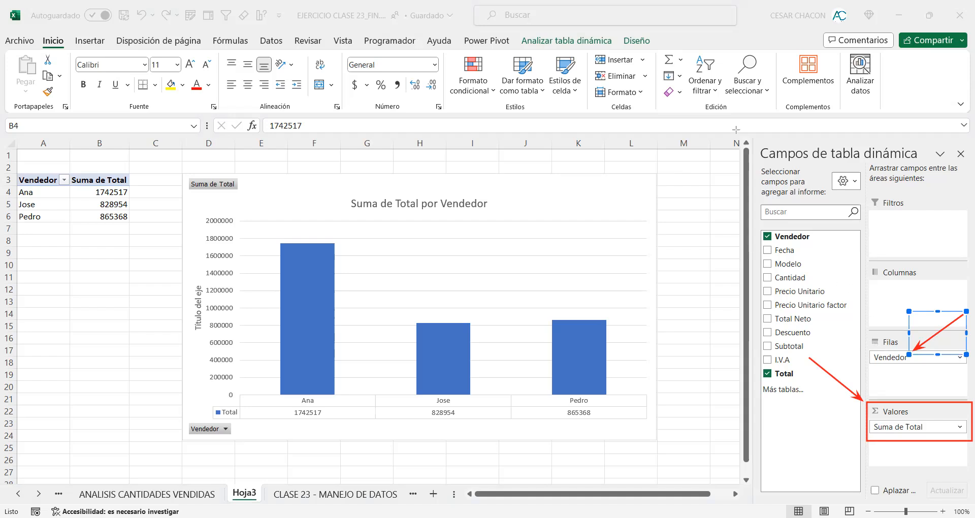
drag(752, 133, 967, 503)
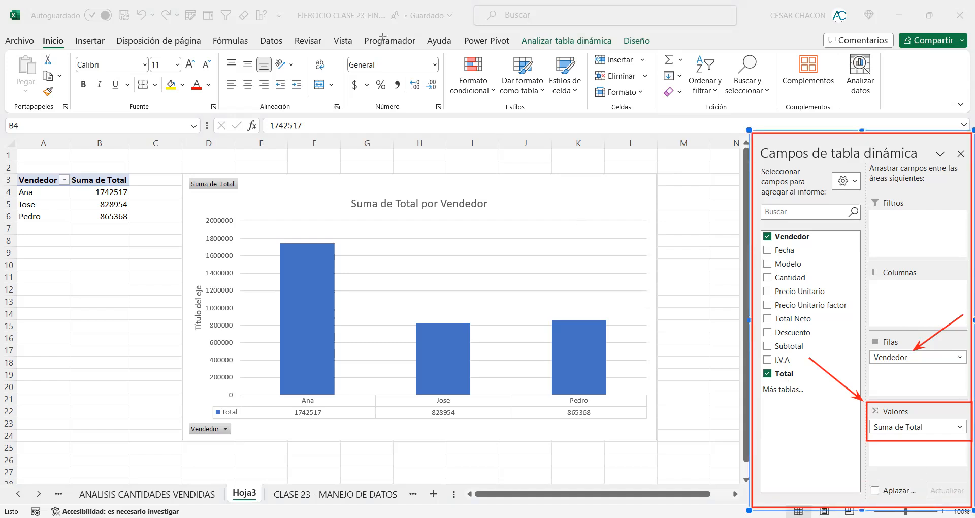
drag(841, 321, 875, 357)
drag(815, 359, 864, 401)
mouse_move(785, 262)
mouse_down()
mouse_move(417, 252)
mouse_move(422, 263)
mouse_up()
drag(773, 232, 124, 182)
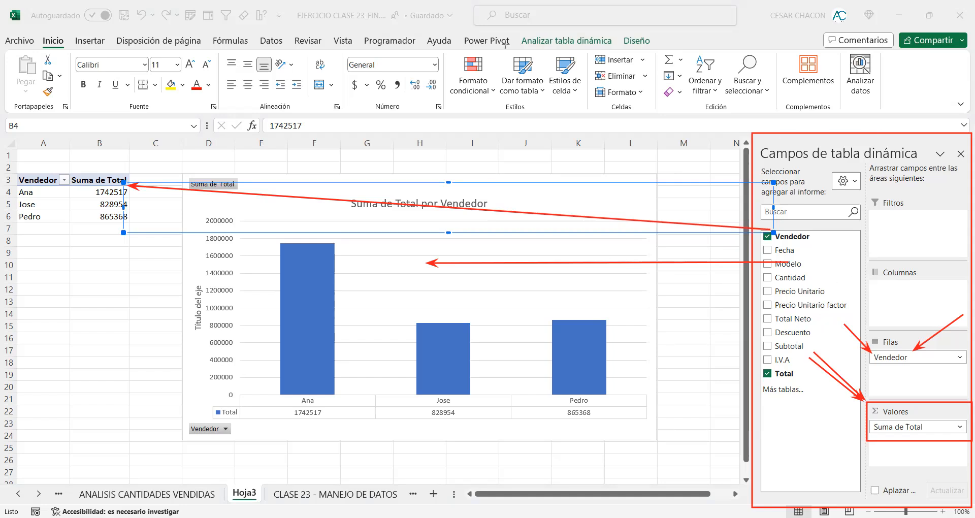
drag(836, 320, 974, 473)
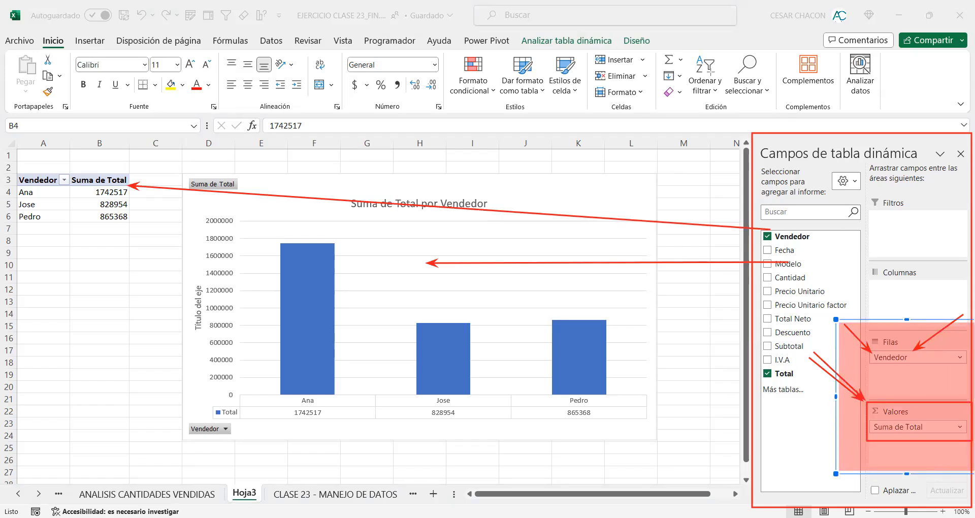
click(562, 39)
drag(863, 403, 974, 480)
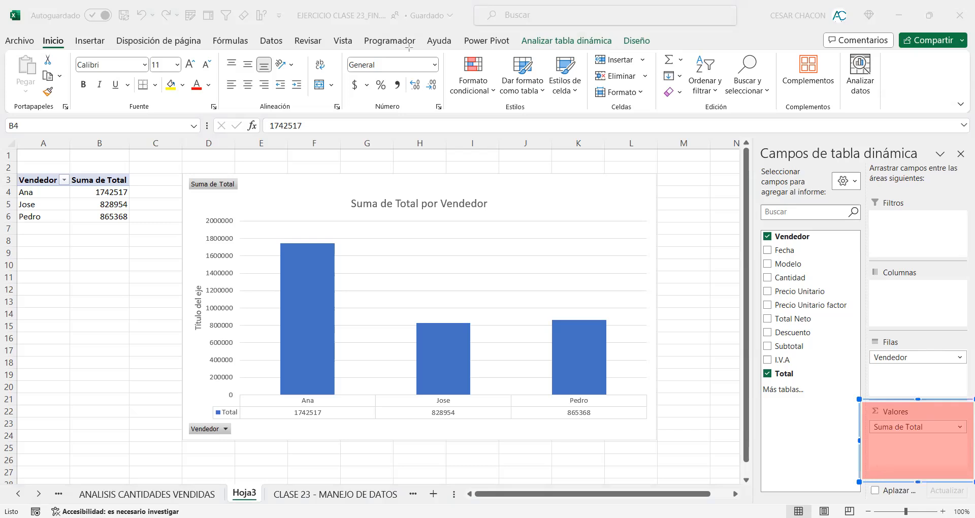
drag(828, 375, 860, 401)
drag(370, 175, 305, 239)
drag(501, 171, 428, 283)
drag(665, 144, 567, 288)
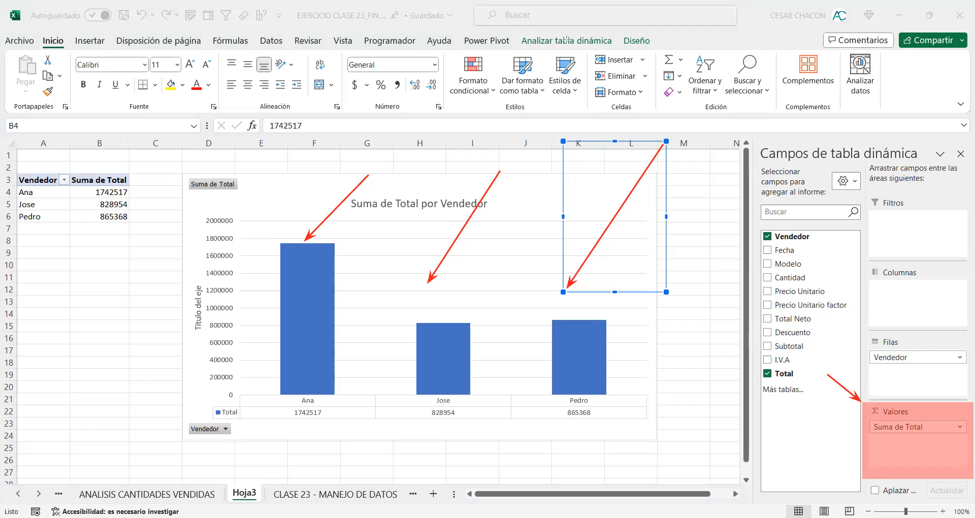
key(Escape)
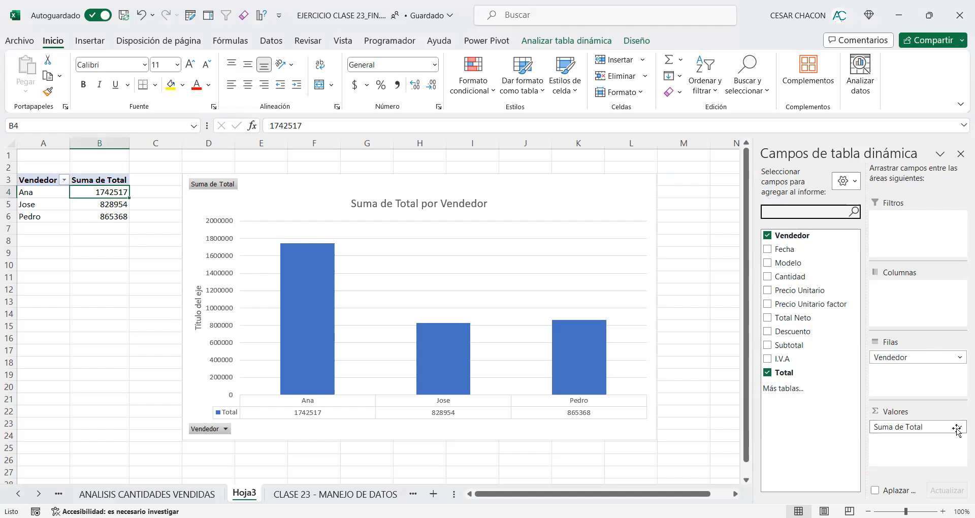
Step: Format the Suma de Total value field as Contabilidad with 0 decimal places and the $ symbol
click(960, 427)
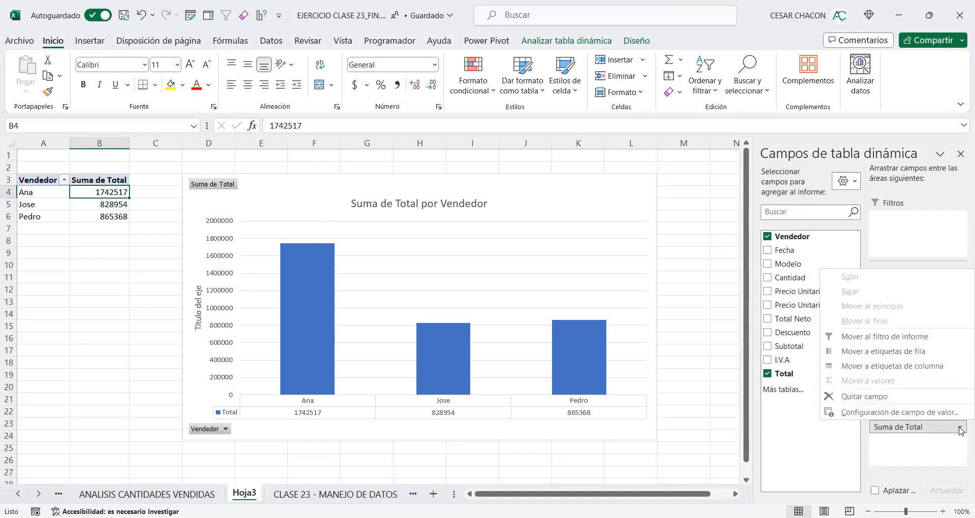
click(882, 412)
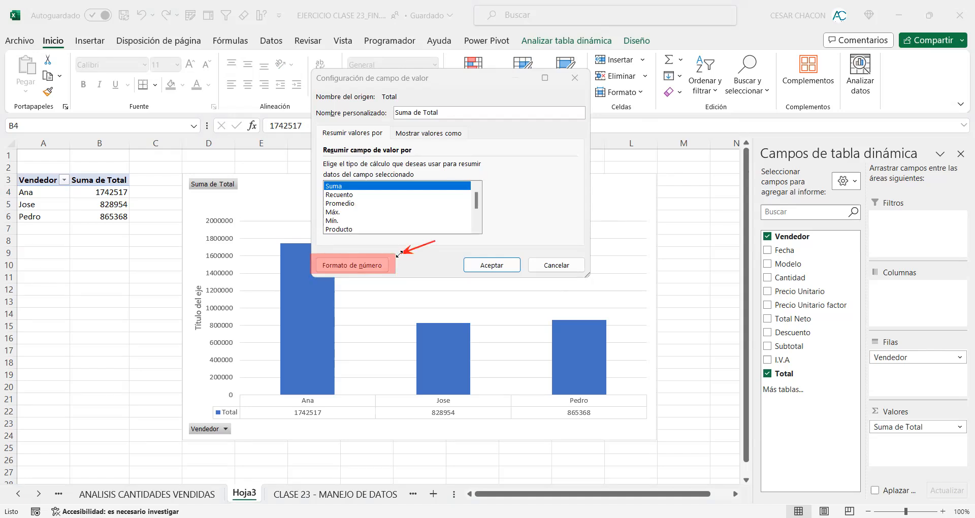
drag(931, 388, 961, 426)
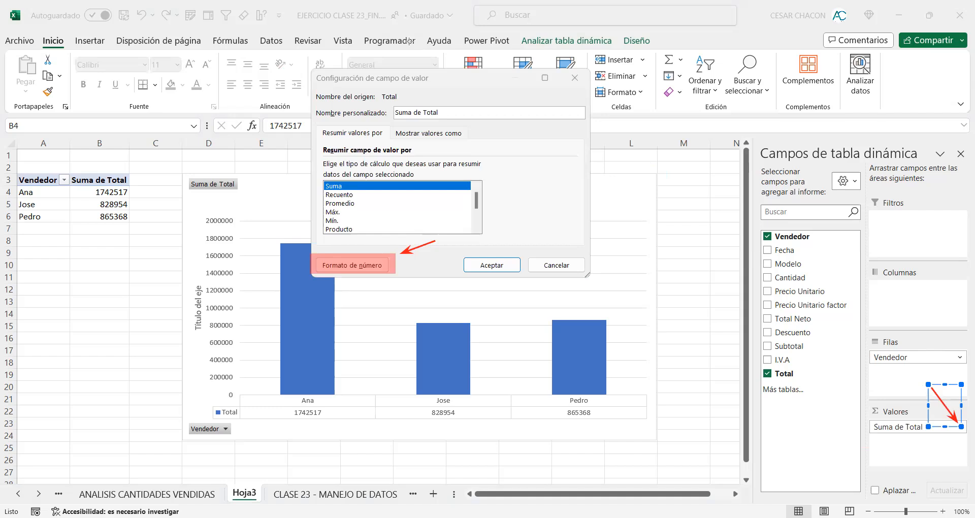
drag(869, 403, 972, 471)
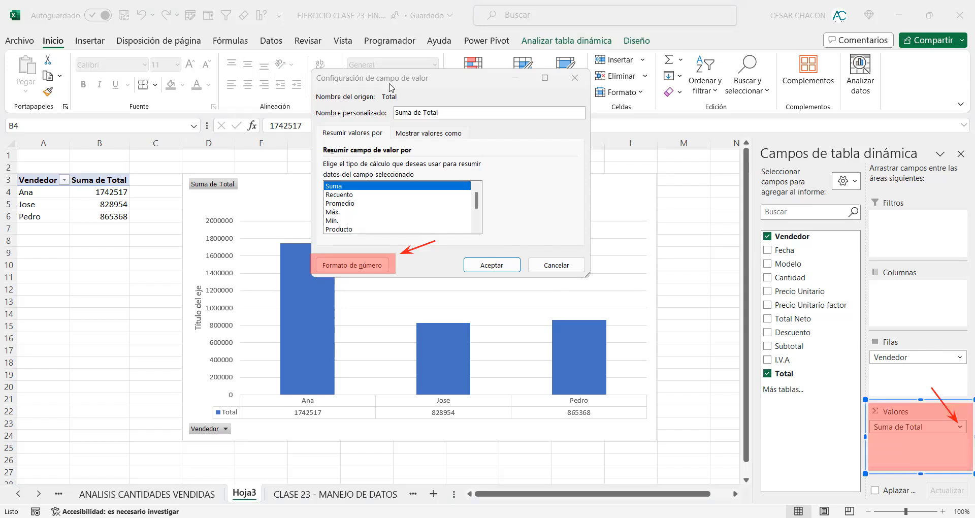
mouse_move(960, 425)
mouse_down()
mouse_move(540, 168)
mouse_move(429, 74)
mouse_up()
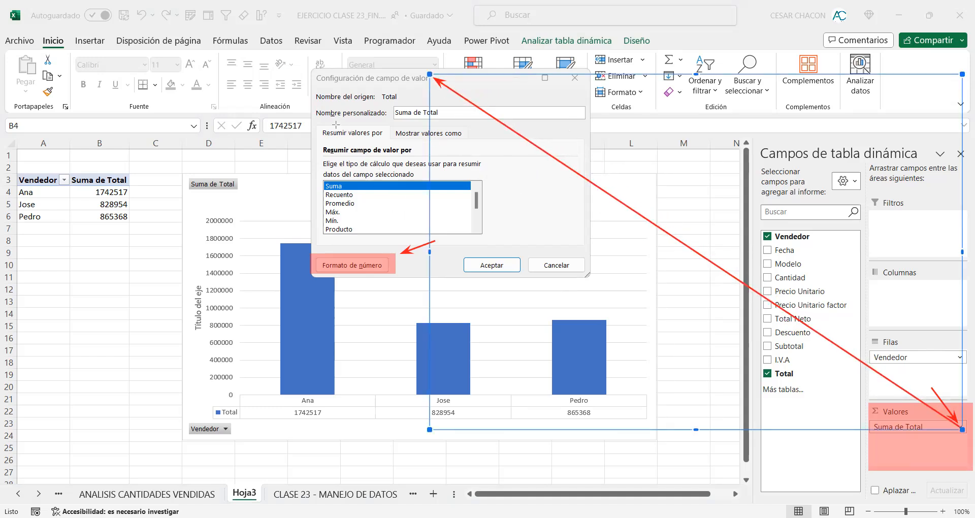
click(351, 259)
click(350, 265)
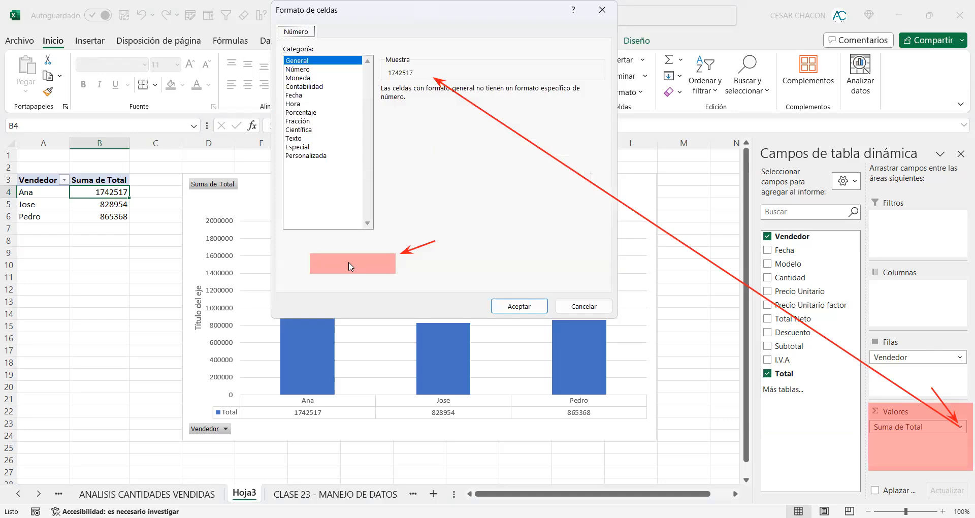
click(309, 87)
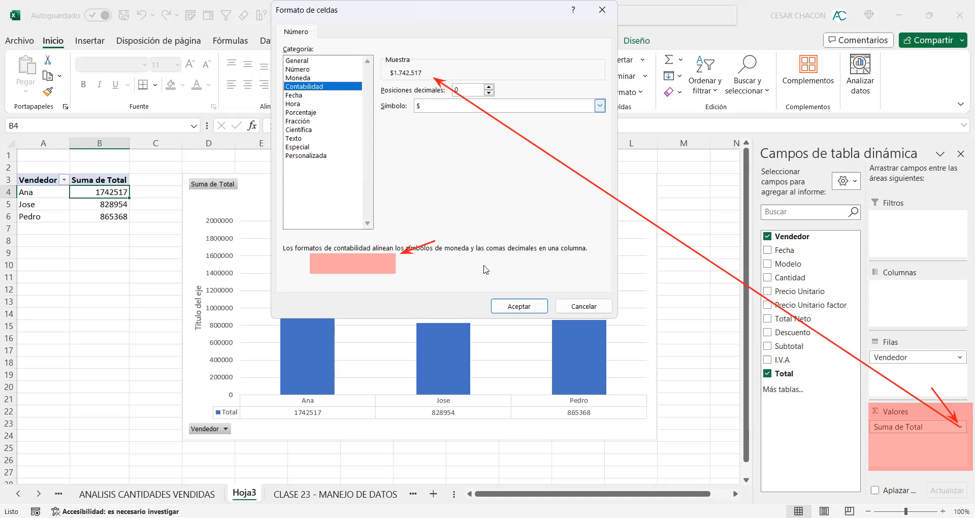
click(518, 307)
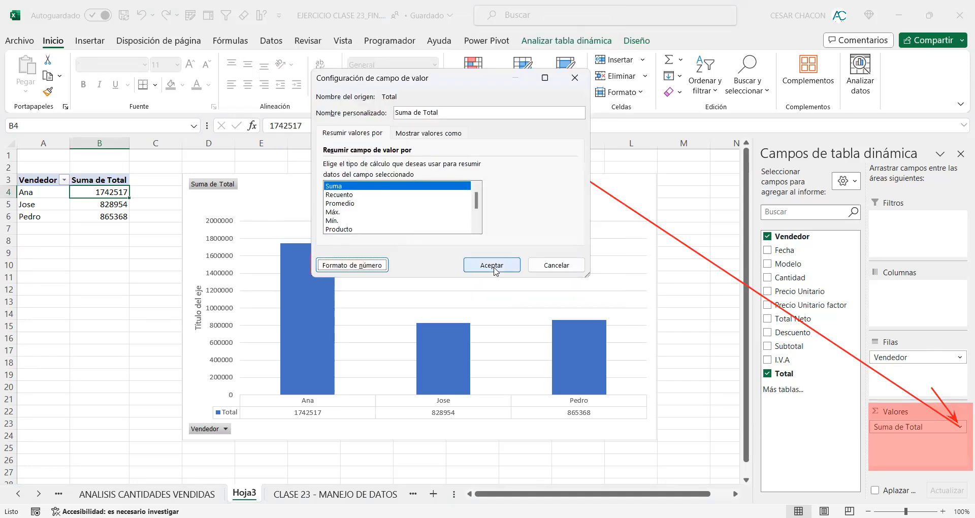
click(494, 269)
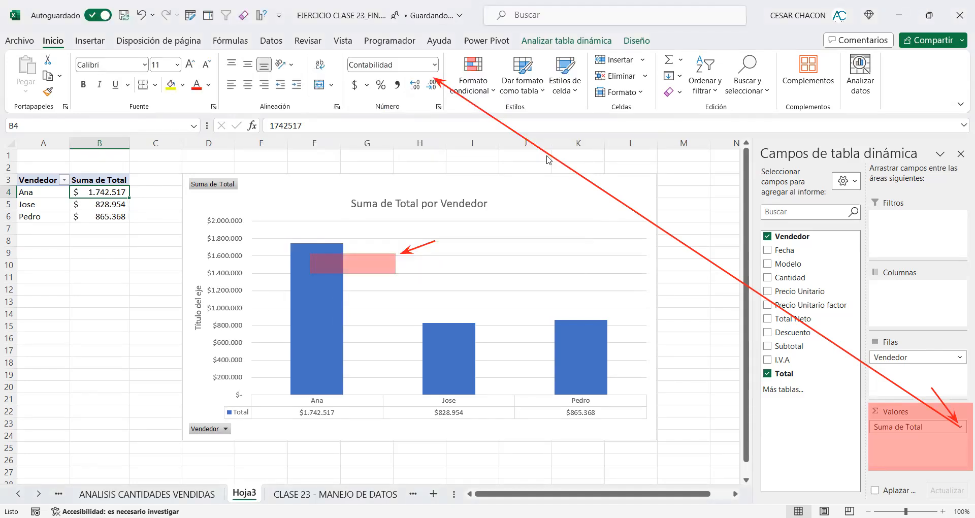
click(110, 197)
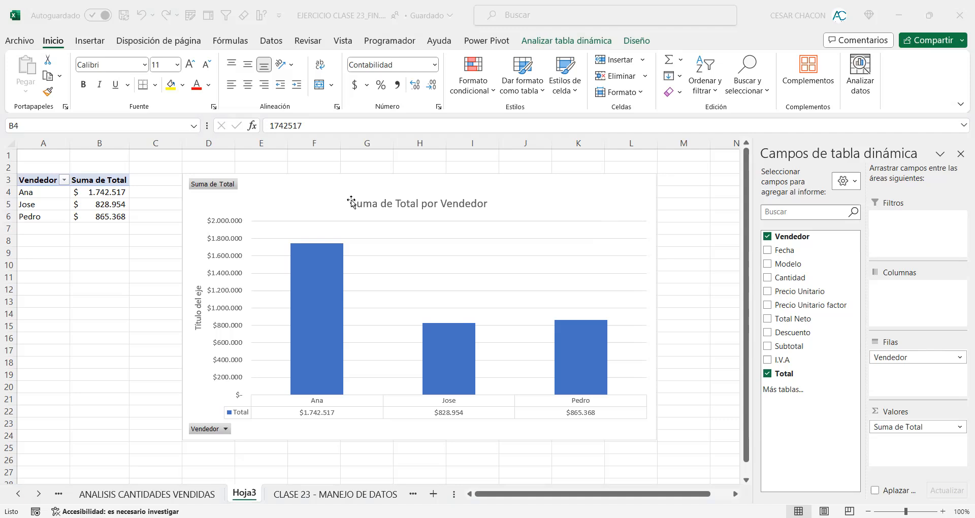
Step: Replace the chart title with INFORME DE VENTAS POR VENDEDOR
drag(349, 203, 499, 202)
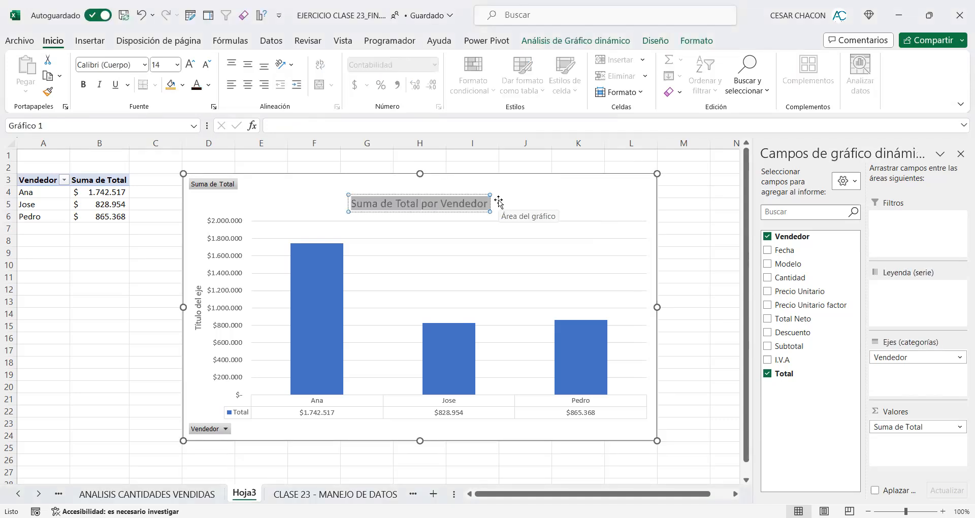
text(INFORME DE VENTAW)
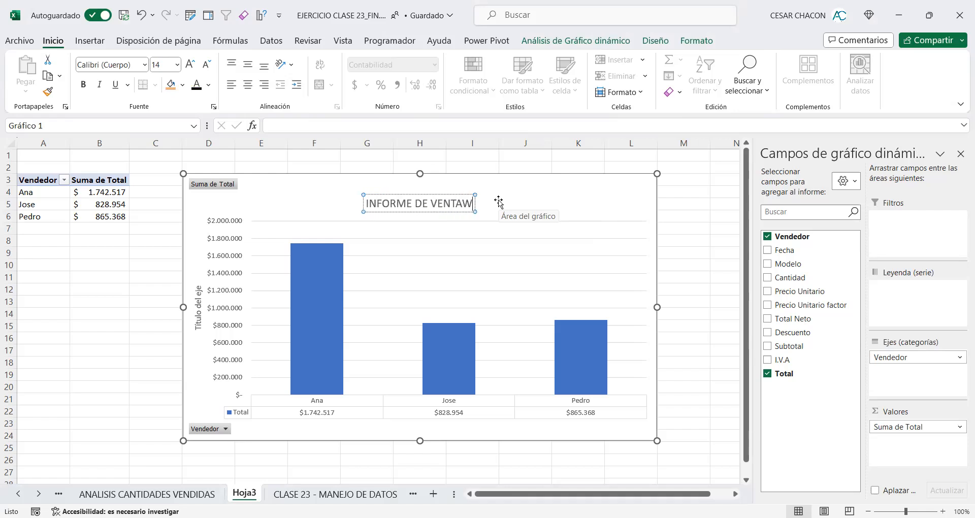
key(BackSpace)
text(S POR)
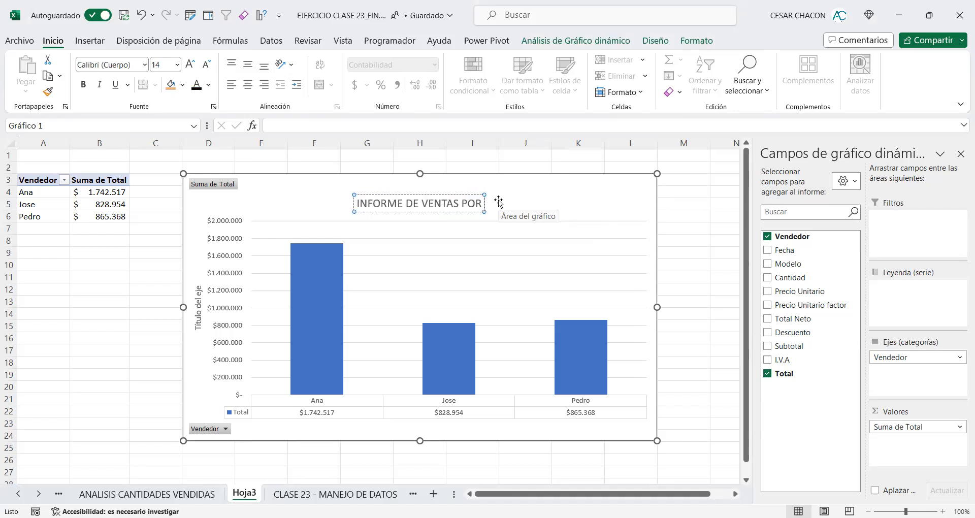
text( VENDEDOR)
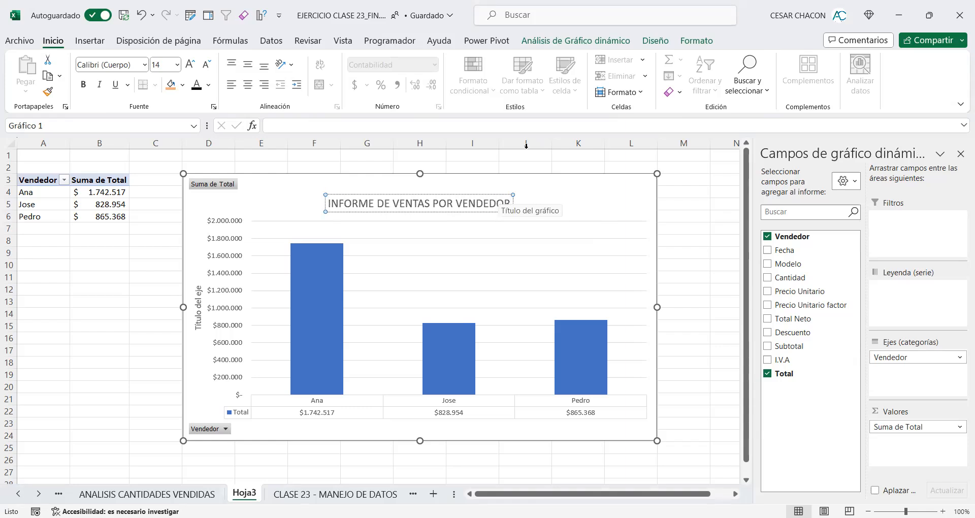
click(504, 161)
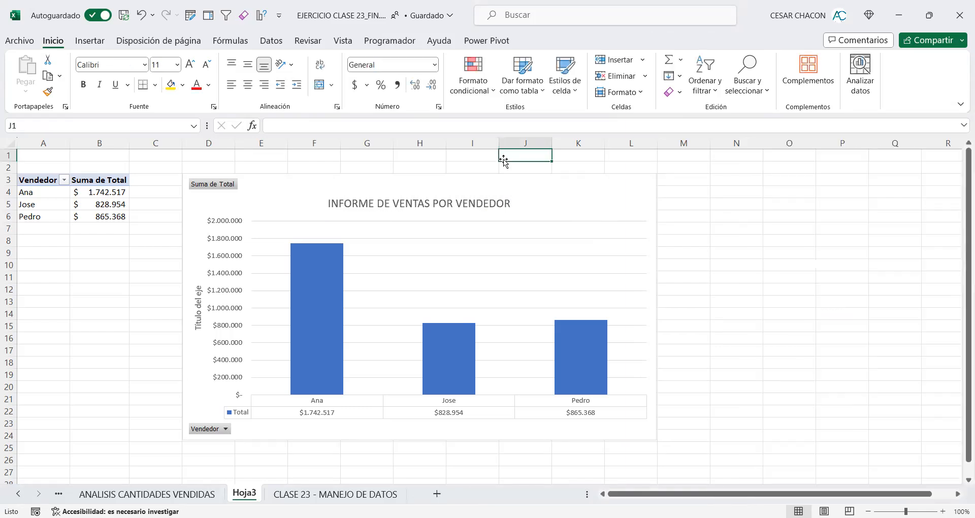
Step: Apply the chart style with a dark grey background and gradient blue columns to the sales chart
click(428, 186)
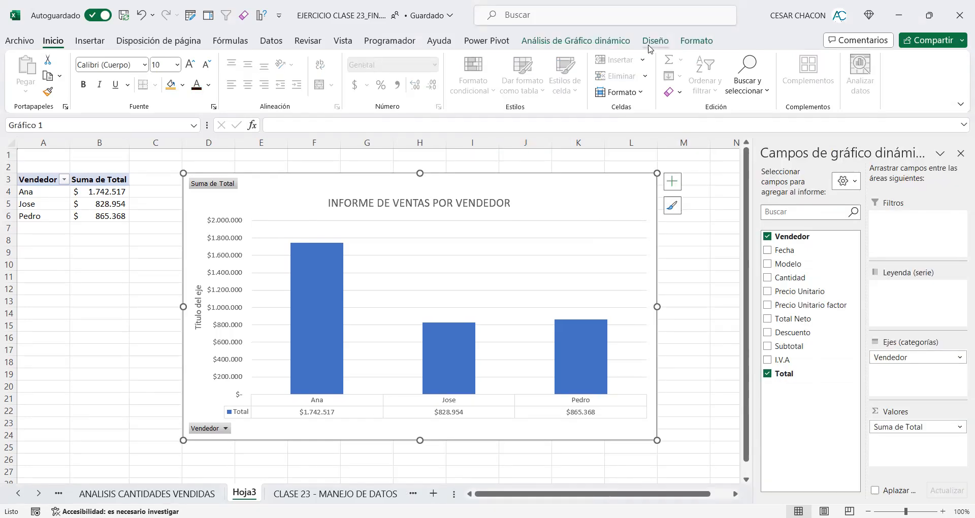
click(650, 47)
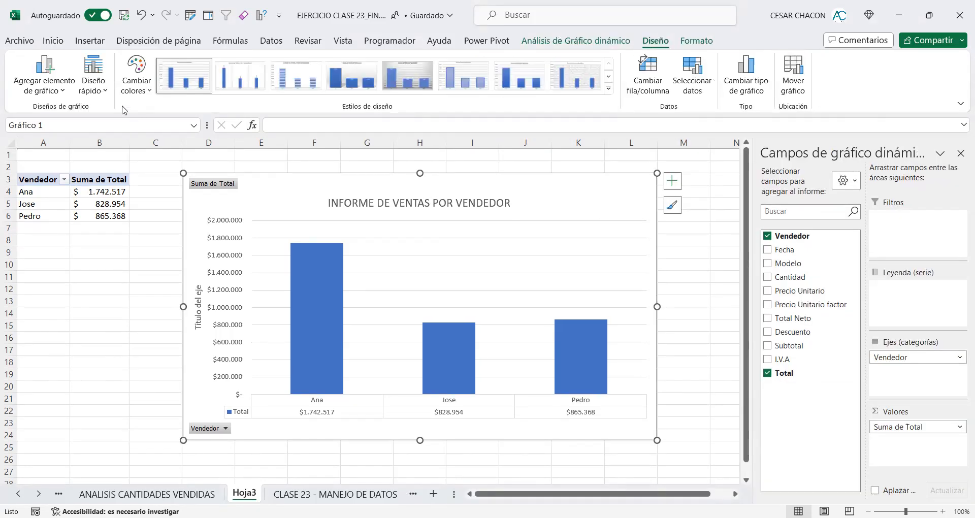
click(94, 87)
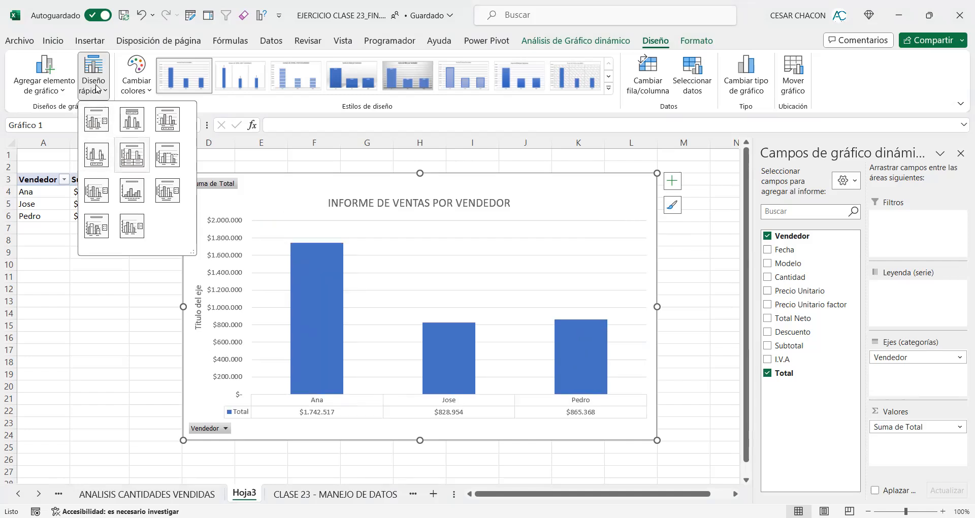
click(145, 172)
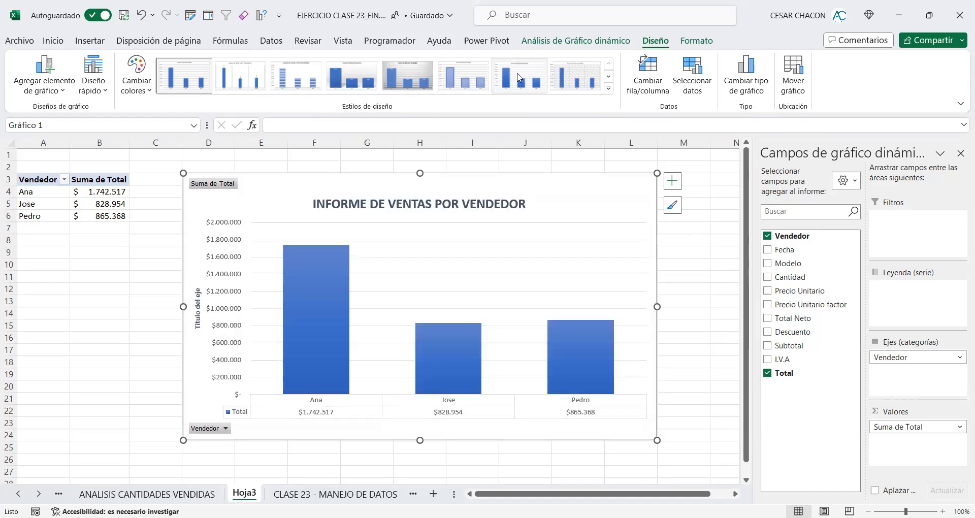
click(519, 77)
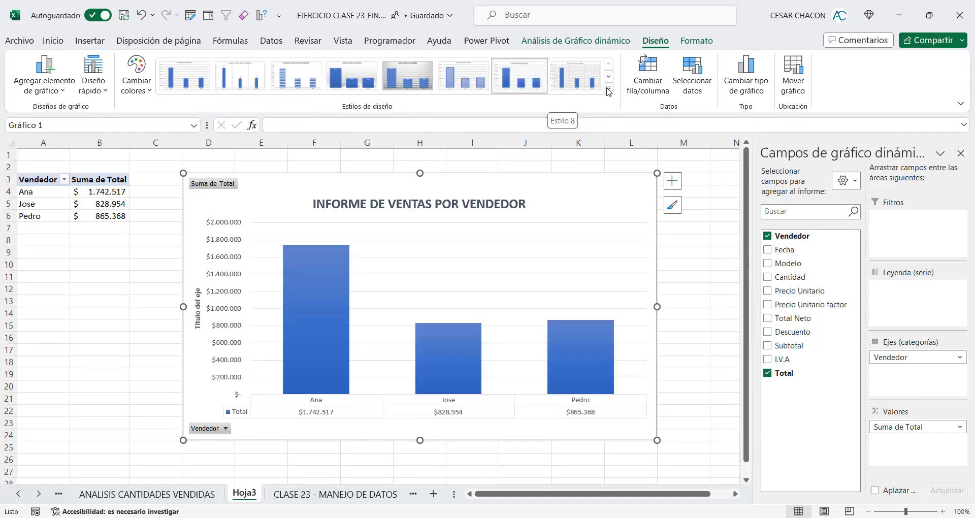
click(609, 91)
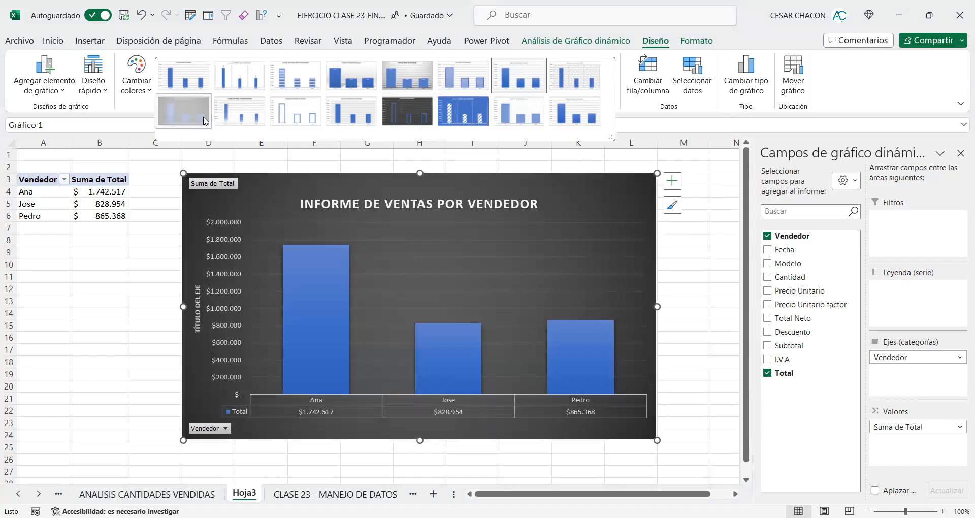
click(205, 121)
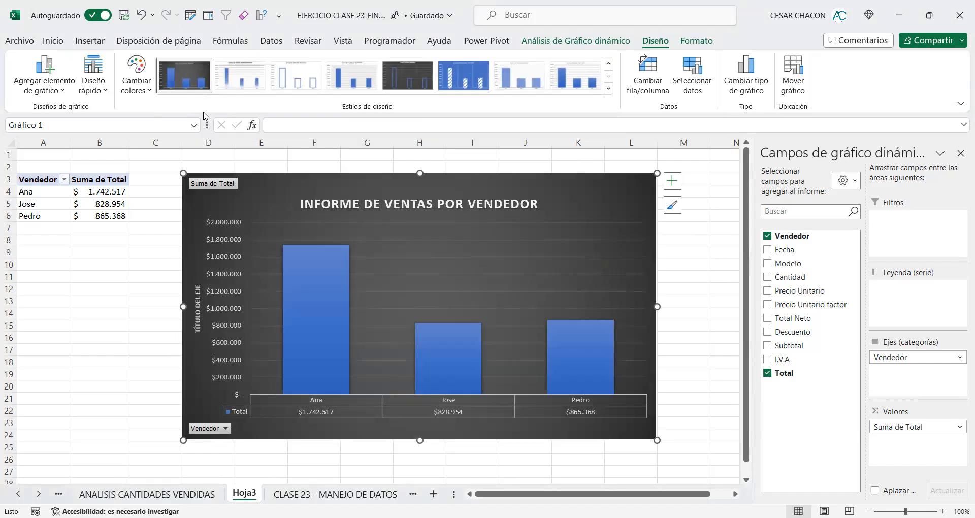
Step: Apply the light grey style with a dark header from the first row of the Oscuro group to the pivot table
click(37, 180)
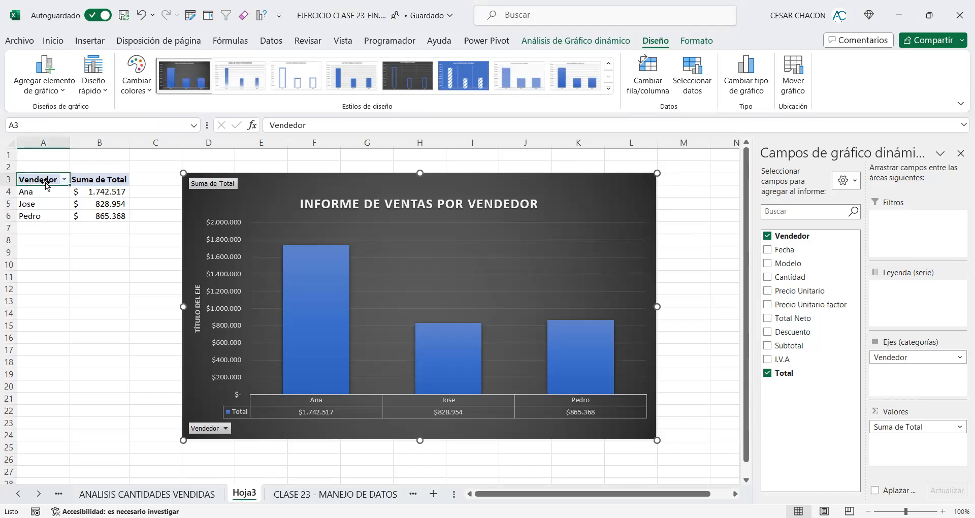
click(629, 39)
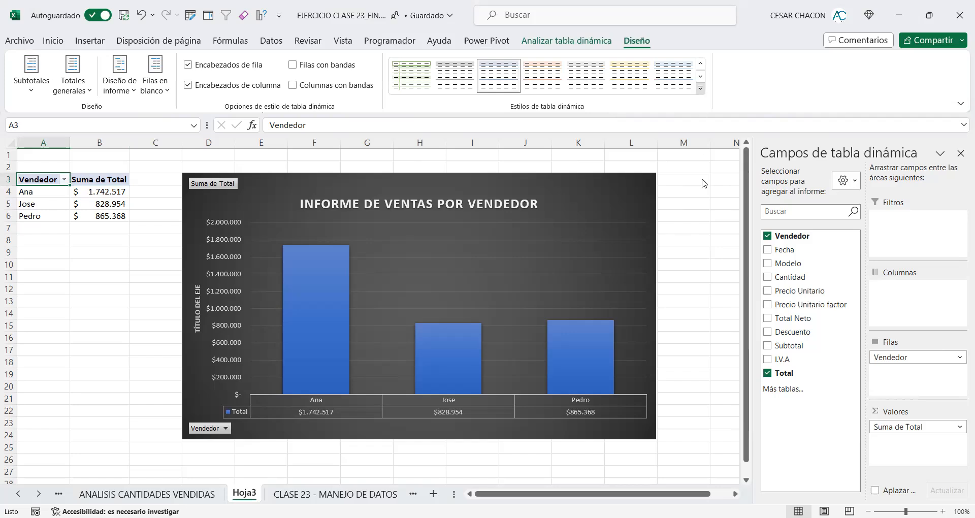
click(700, 87)
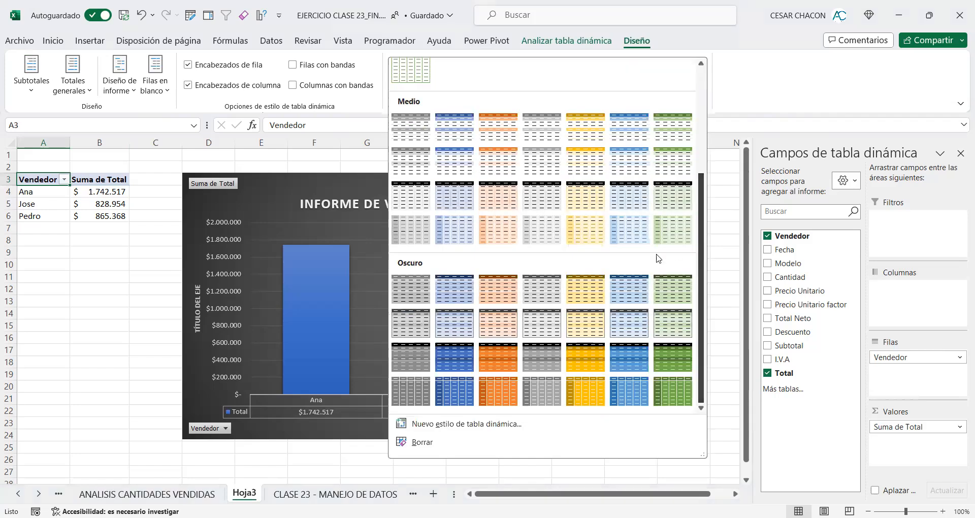
click(550, 284)
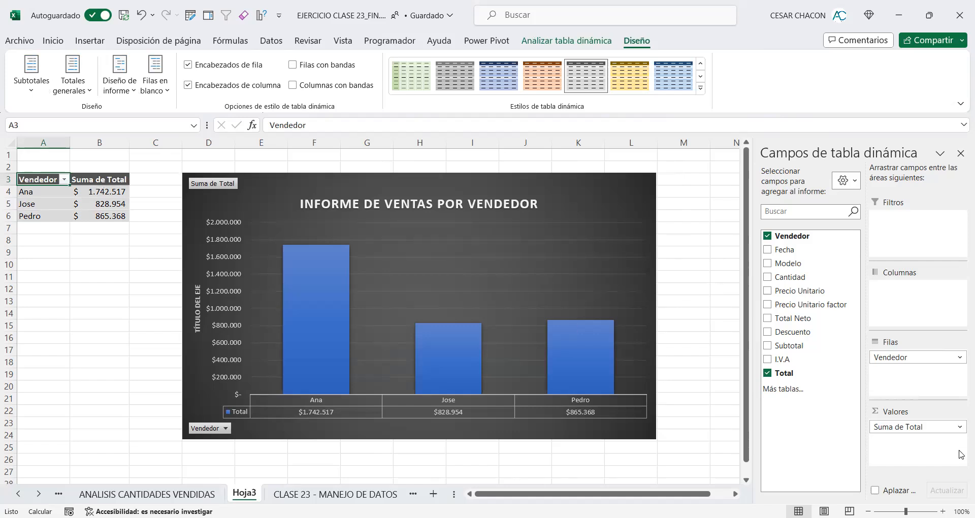
Step: Review the number format in the value field settings of Suma de Total
click(960, 428)
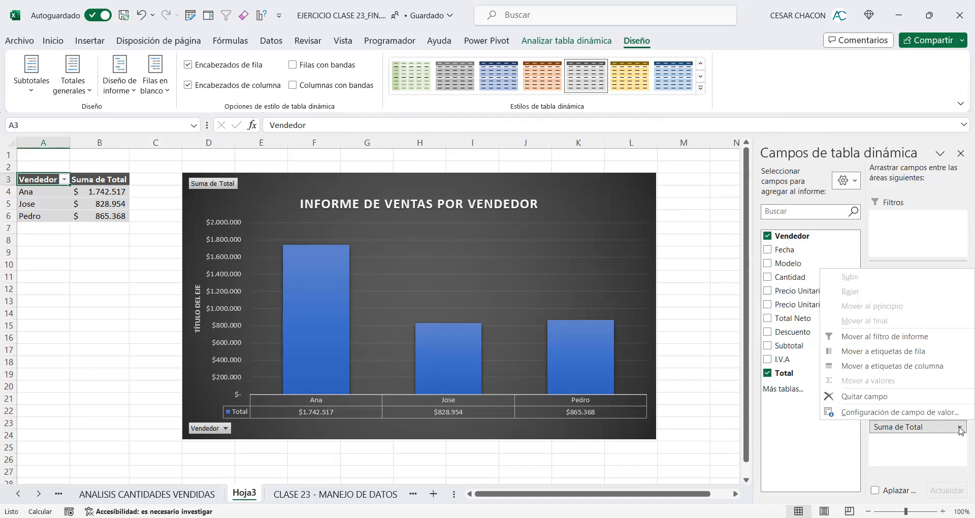
click(940, 412)
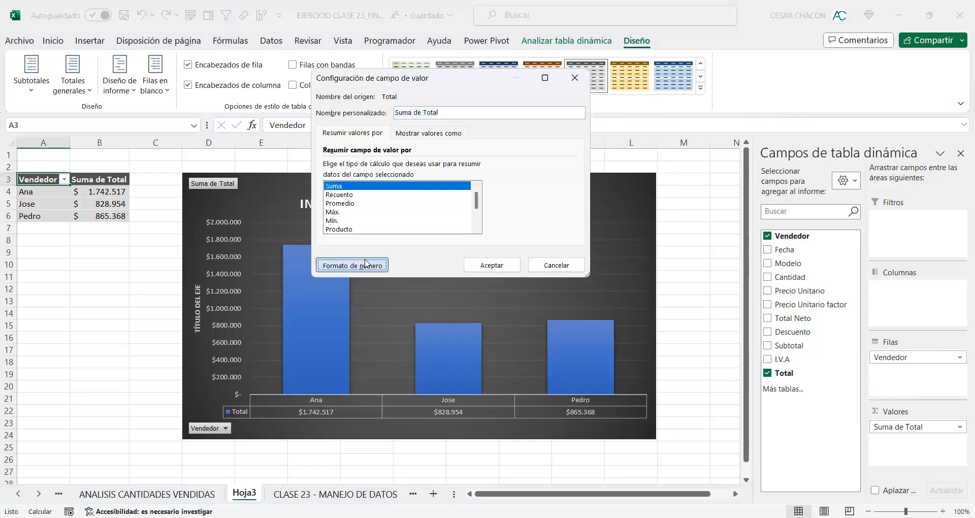
click(365, 263)
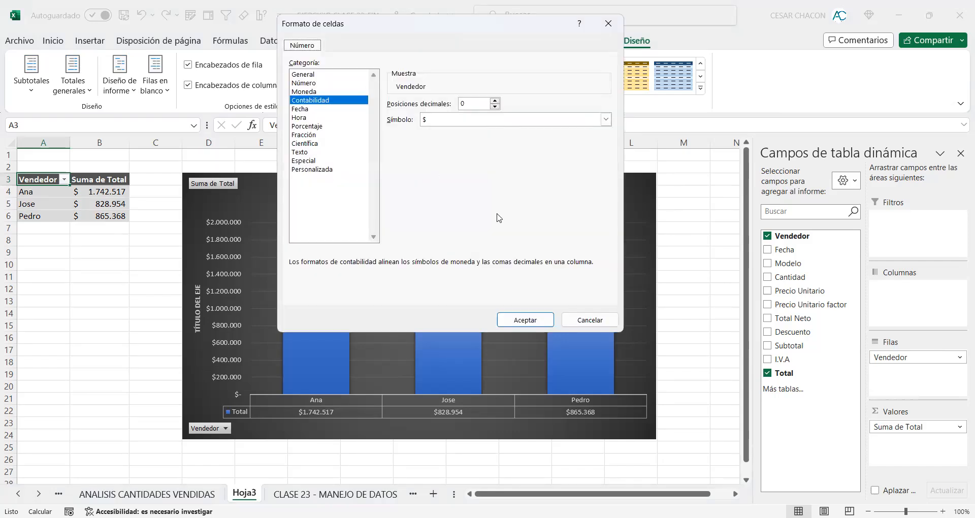
click(525, 319)
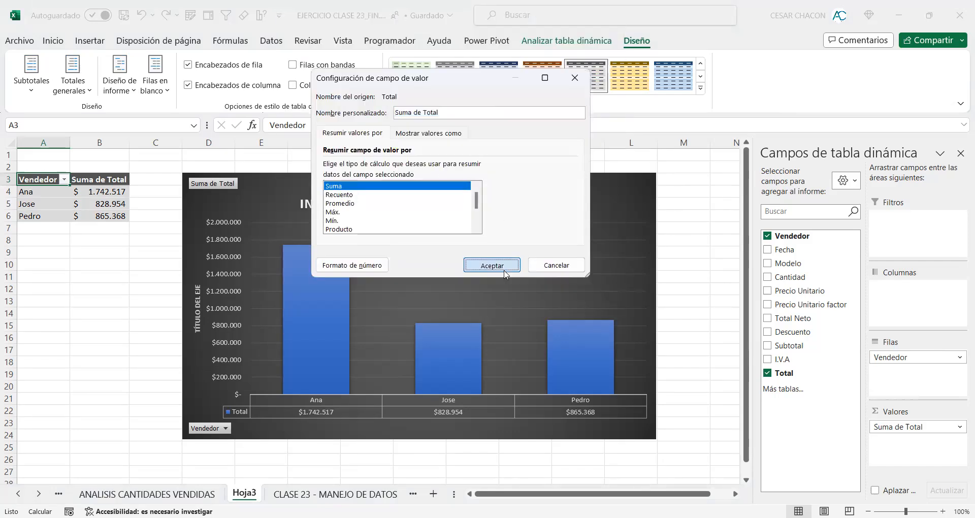
click(493, 264)
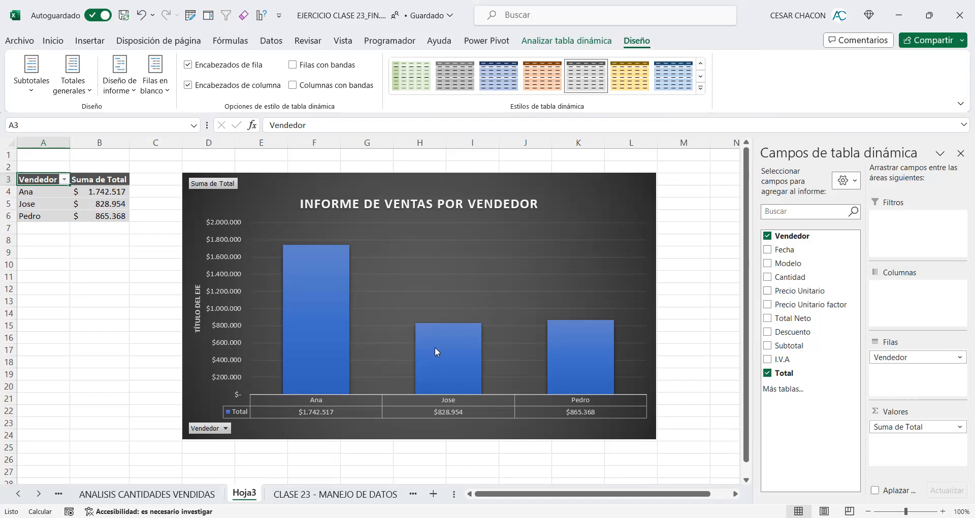
mouse_move(436, 351)
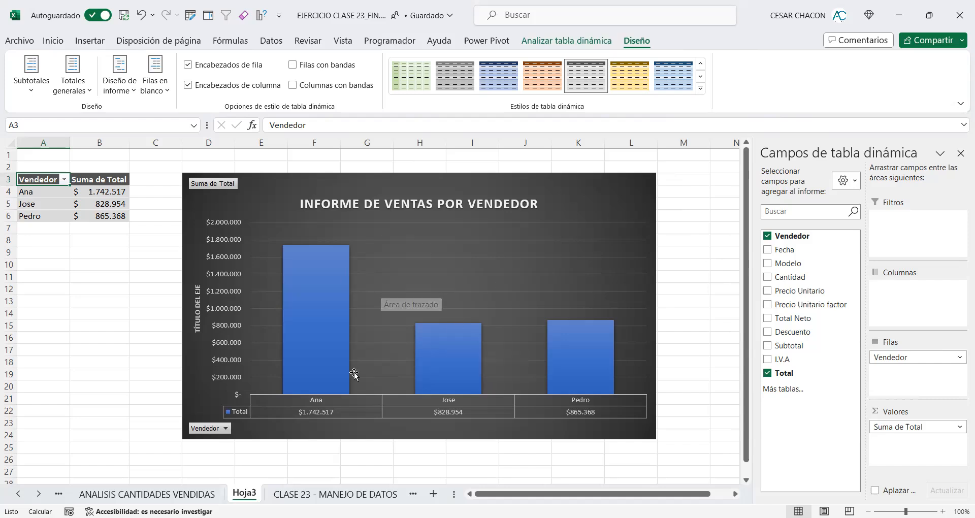
Step: Rename the Hoja3 sheet as ANALISIS DE VENTAS - VENDEDOR
double_click(240, 493)
text(ANALISISI D)
key(BackSpace)
key(BackSpace)
key(BackSpace)
text(DE VENTAS - VENDEDOR)
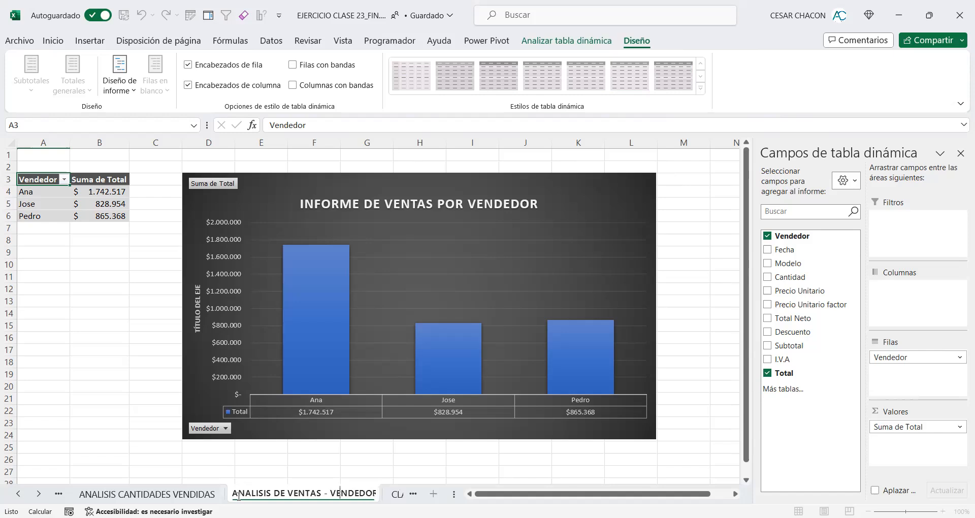
click(252, 463)
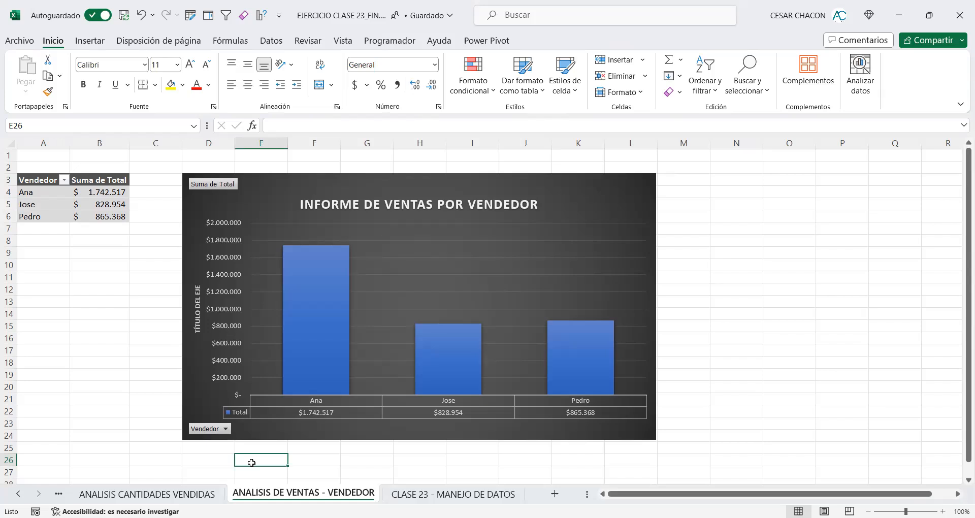
Step: Select the Modelo, Cantidad and Total columns with headers on the CLASE 23 - MANEJO DE DATOS sheet, and open the recommended charts
click(438, 495)
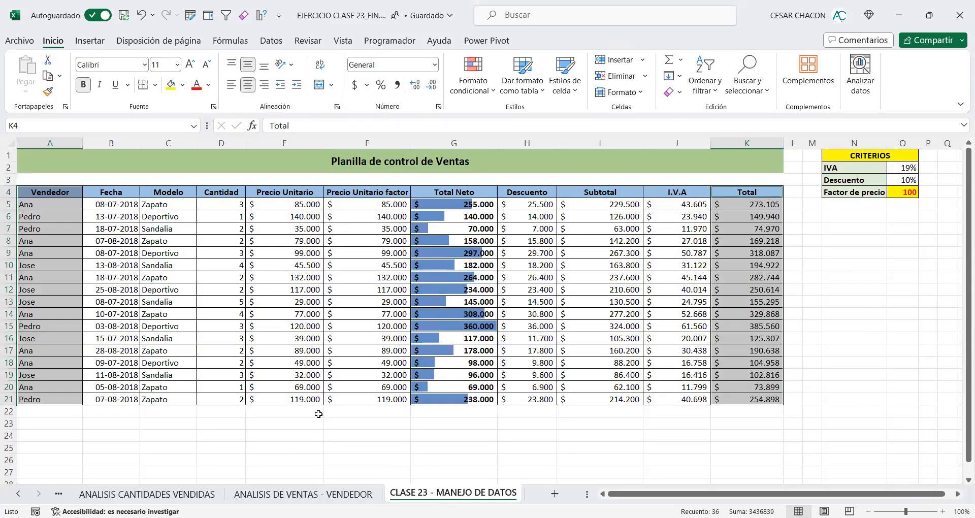
drag(173, 195, 180, 399)
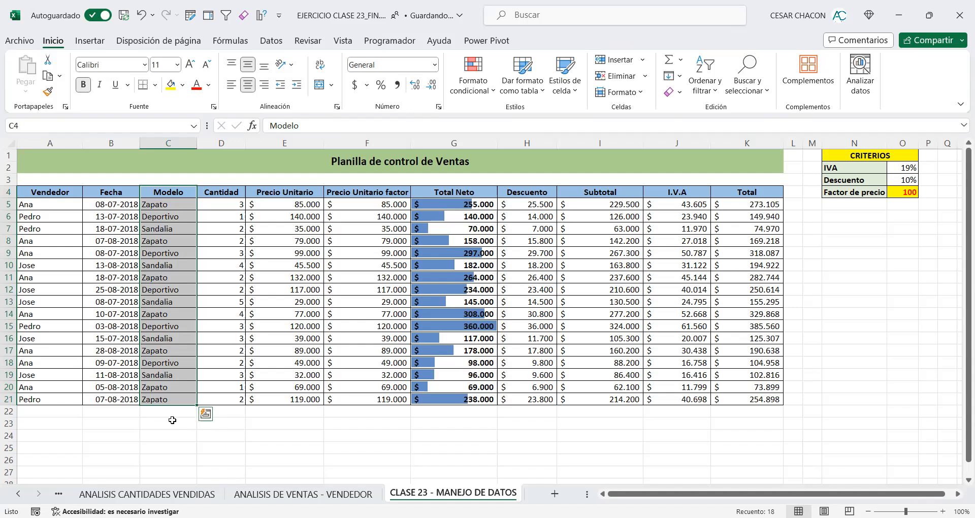
click(169, 192)
drag(169, 193, 213, 397)
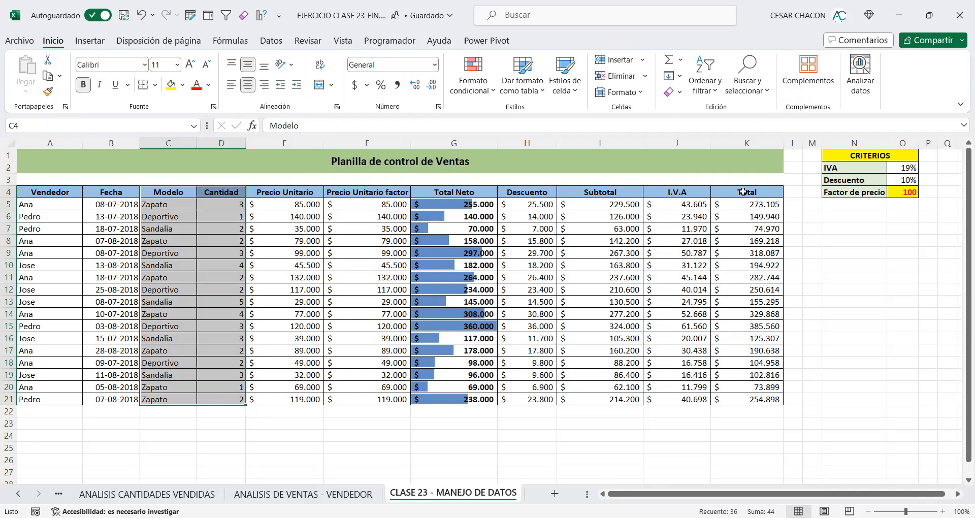
ctrl+drag(743, 192, 741, 397)
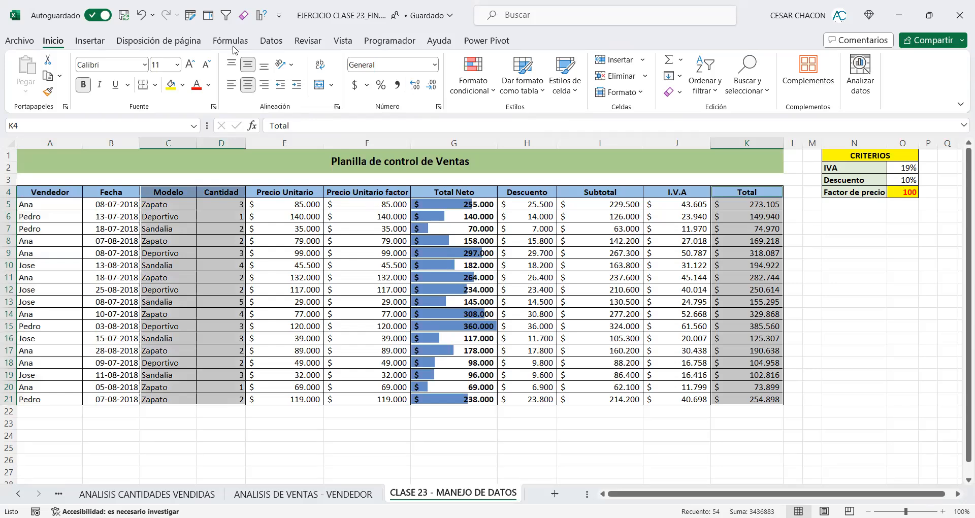
click(94, 40)
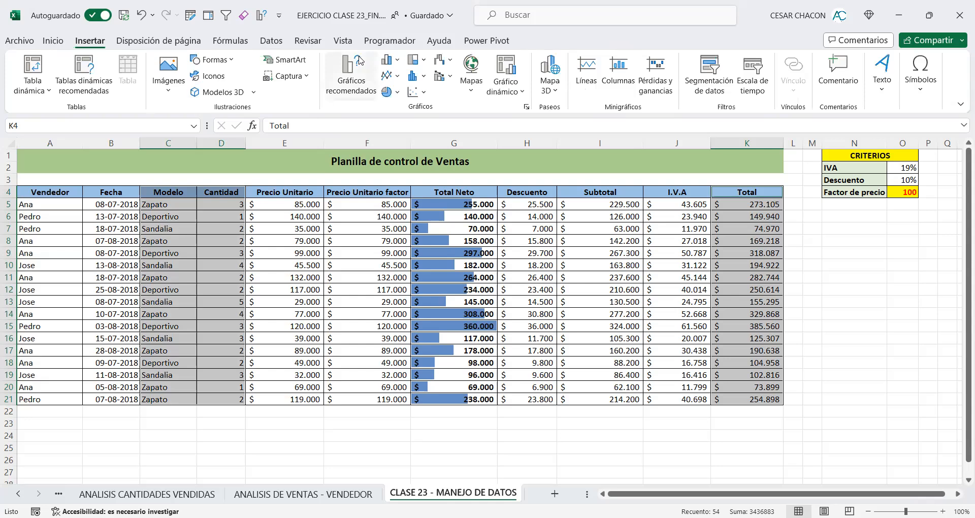
click(355, 74)
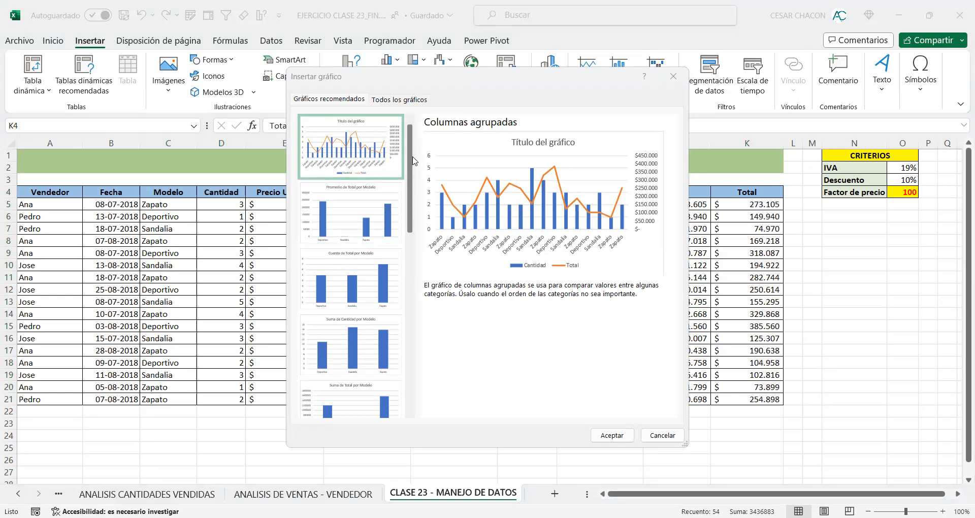
Step: Browse the recommended charts, including Pareto, and preview the Columnas, Circular and Barras chart types
drag(414, 160, 420, 225)
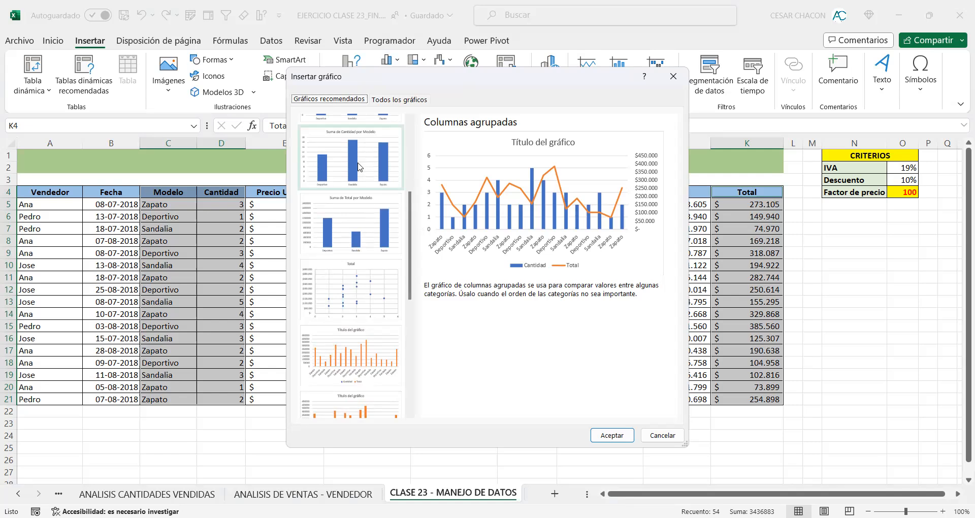
scroll(359, 167, up, 3)
scroll(359, 167, down, 8)
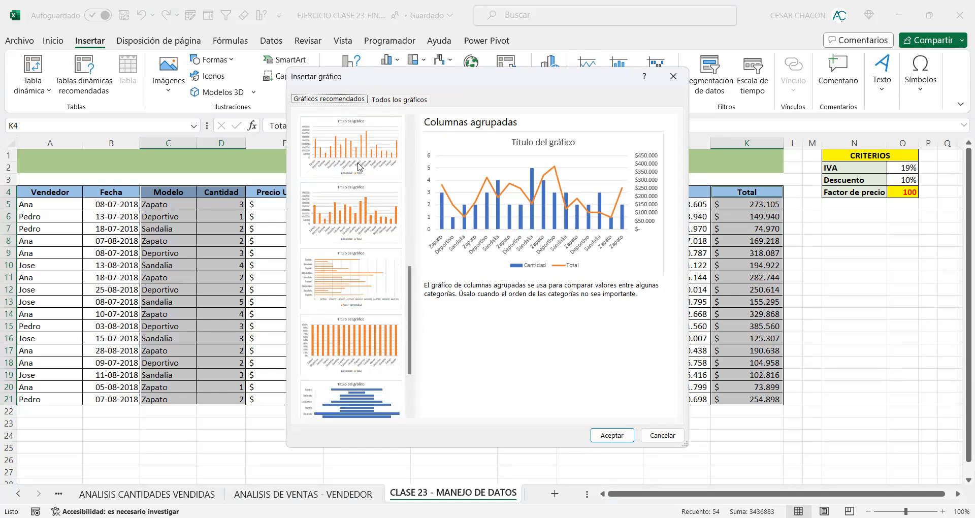
click(353, 370)
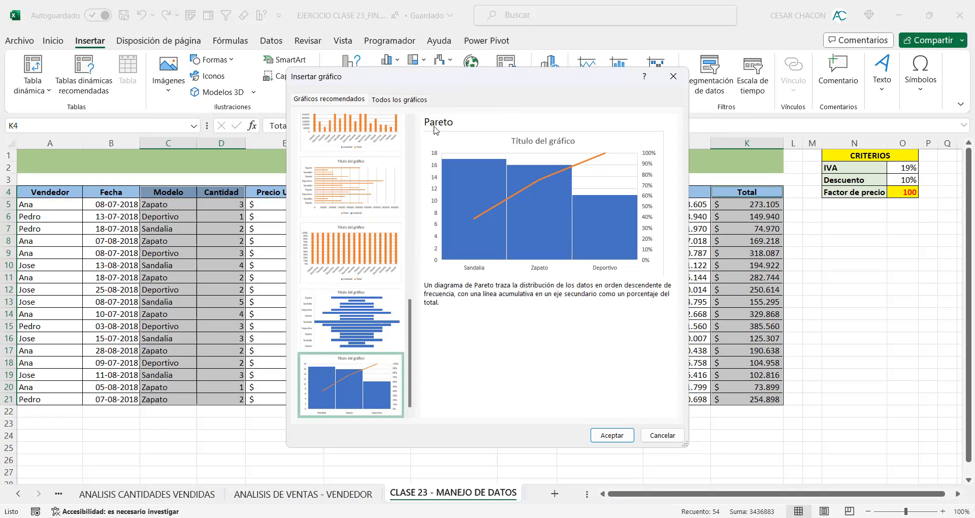
click(414, 101)
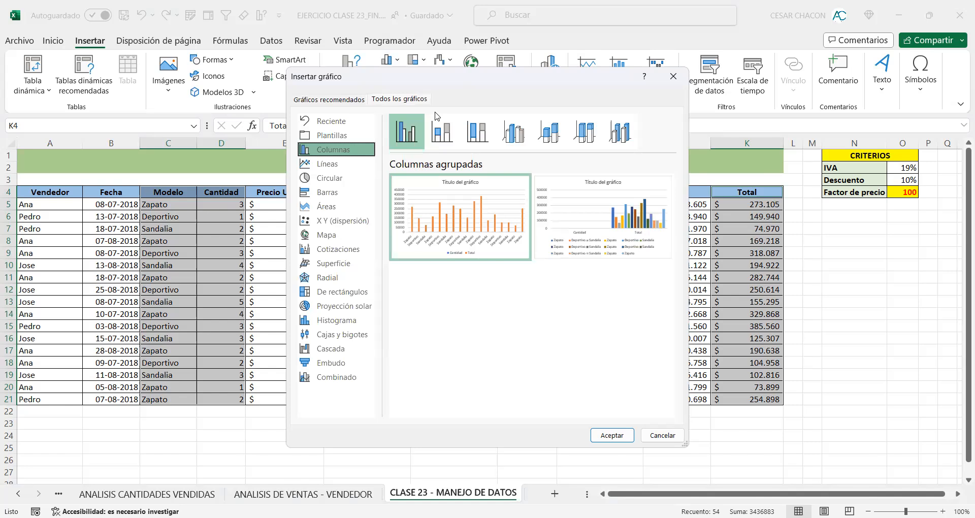
click(355, 178)
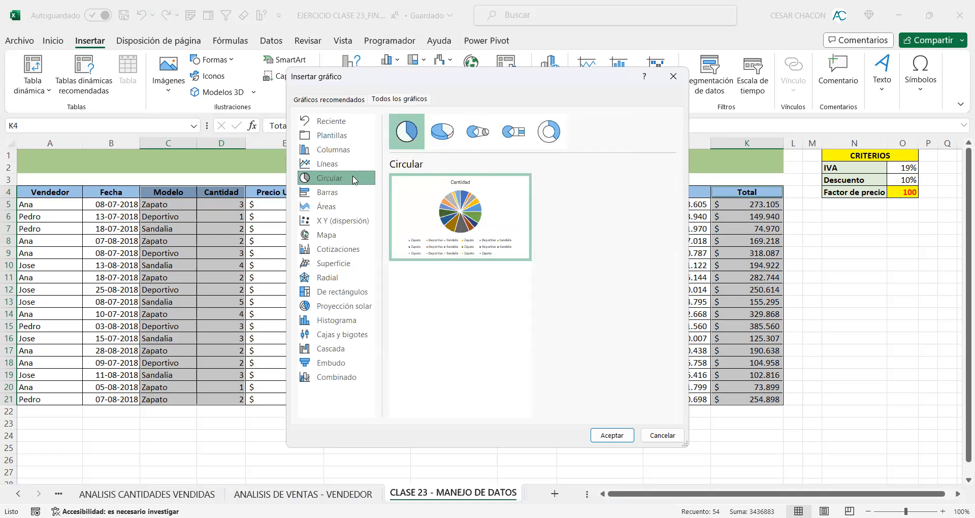
click(342, 196)
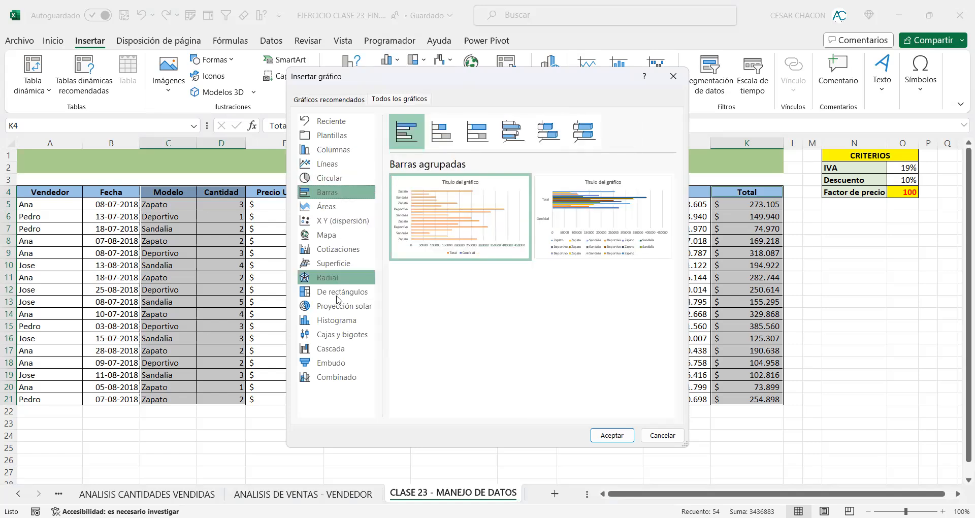
Step: Configure a combined chart with Total as Columnas agrupadas and Cantidad as Líneas on the secondary axis
click(337, 377)
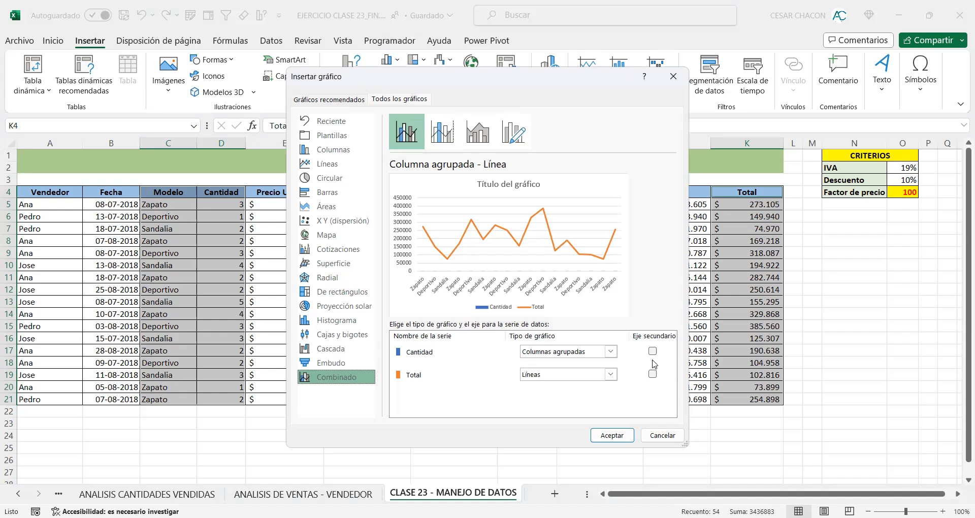
drag(683, 444, 762, 448)
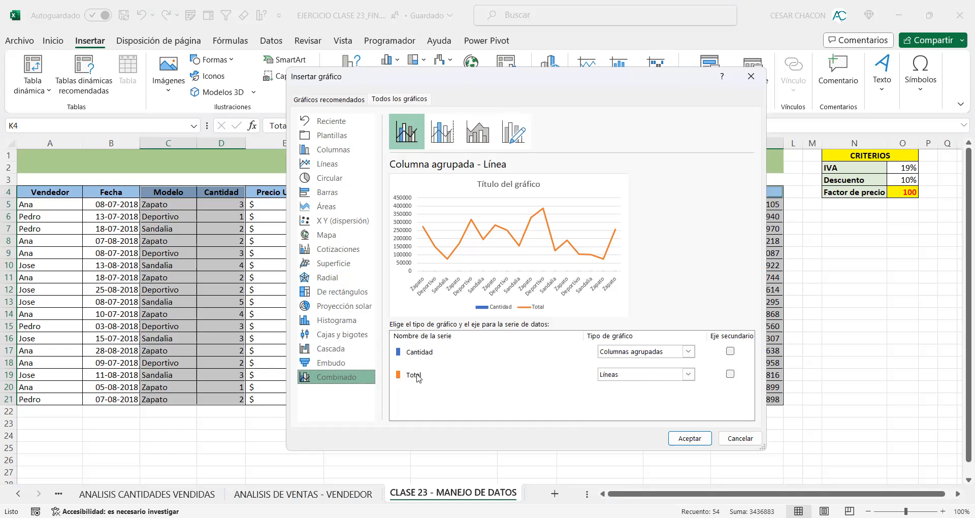
drag(768, 198, 691, 198)
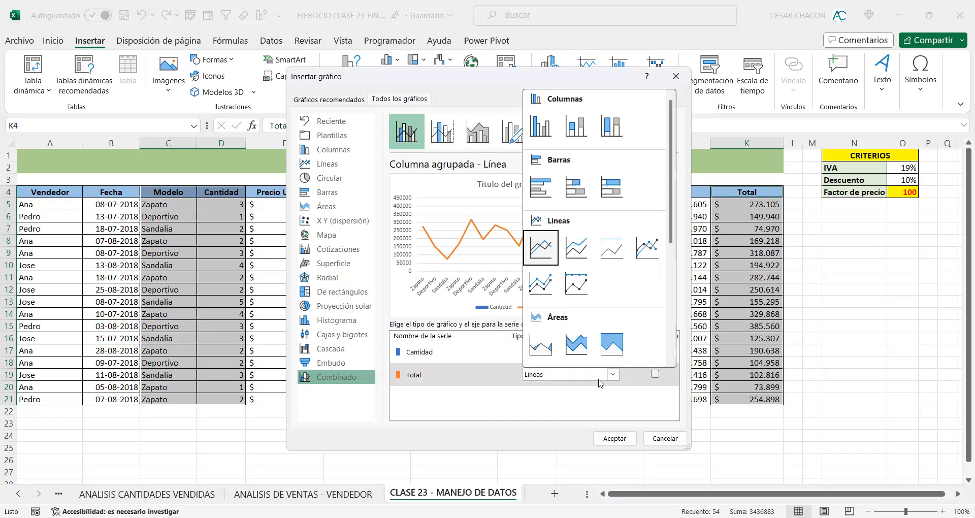
click(541, 128)
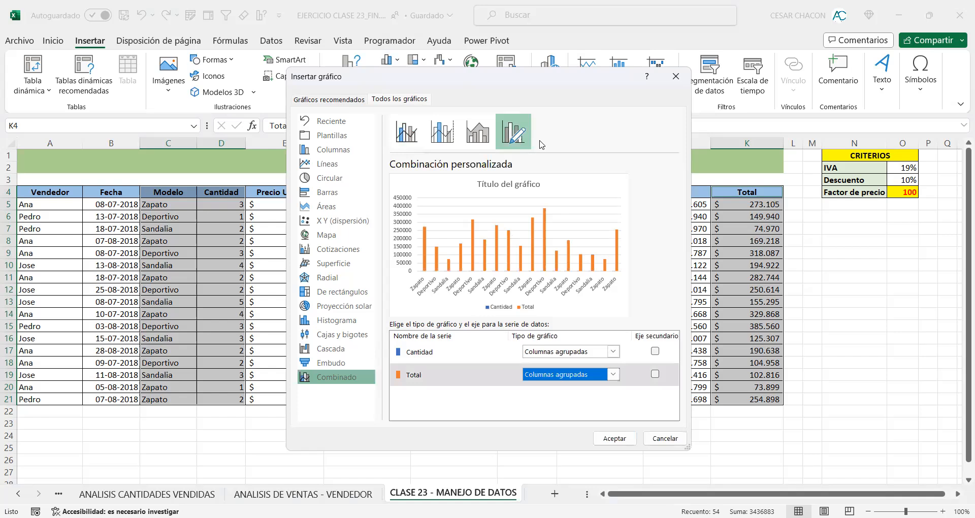
click(614, 354)
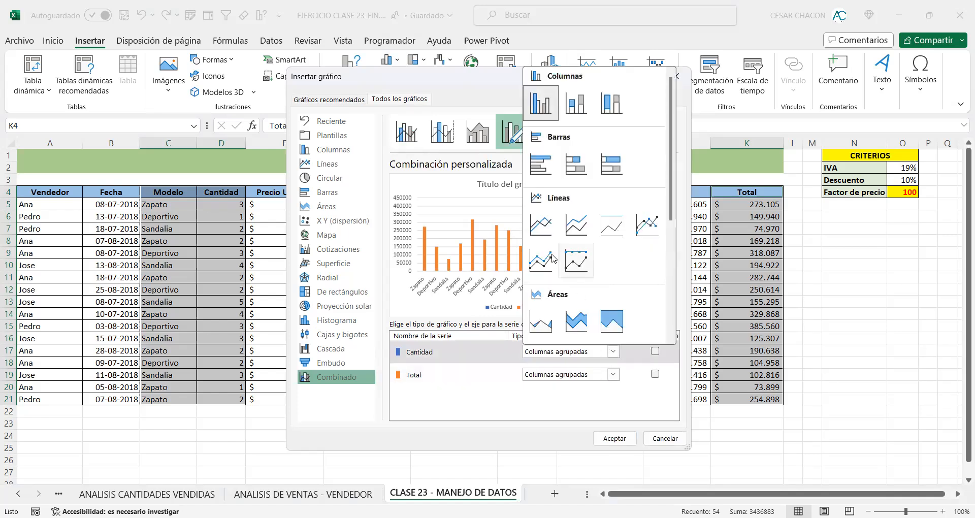
click(542, 225)
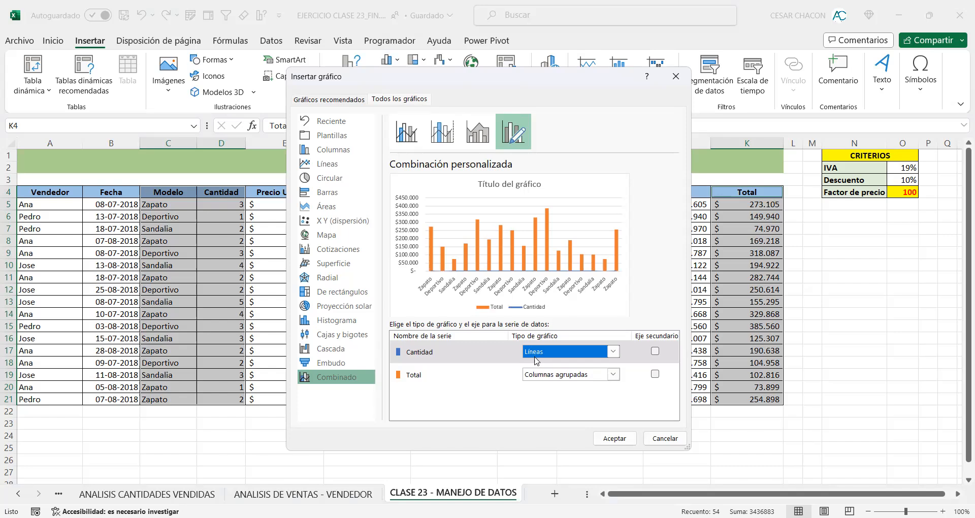
click(655, 351)
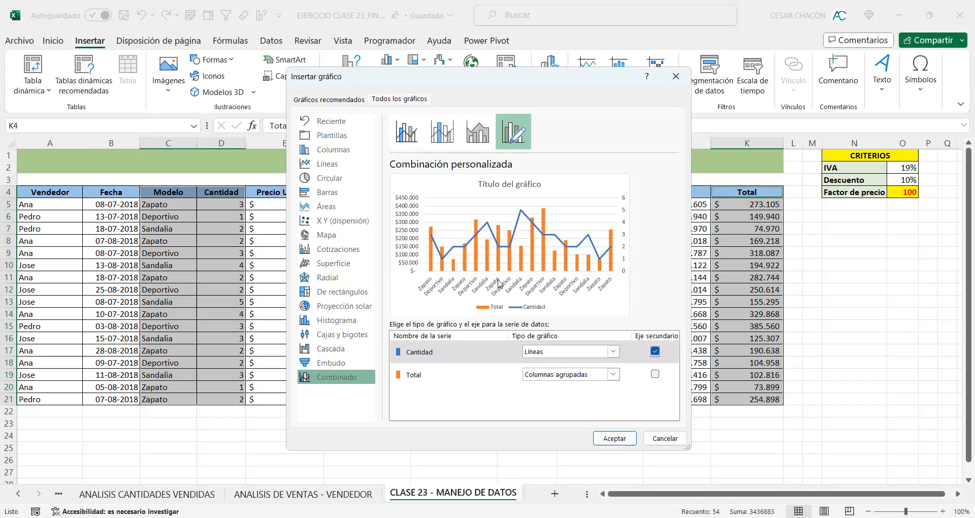
Step: Preview the predefined combined chart variants in turn, ending on Combinación personalizada
click(416, 134)
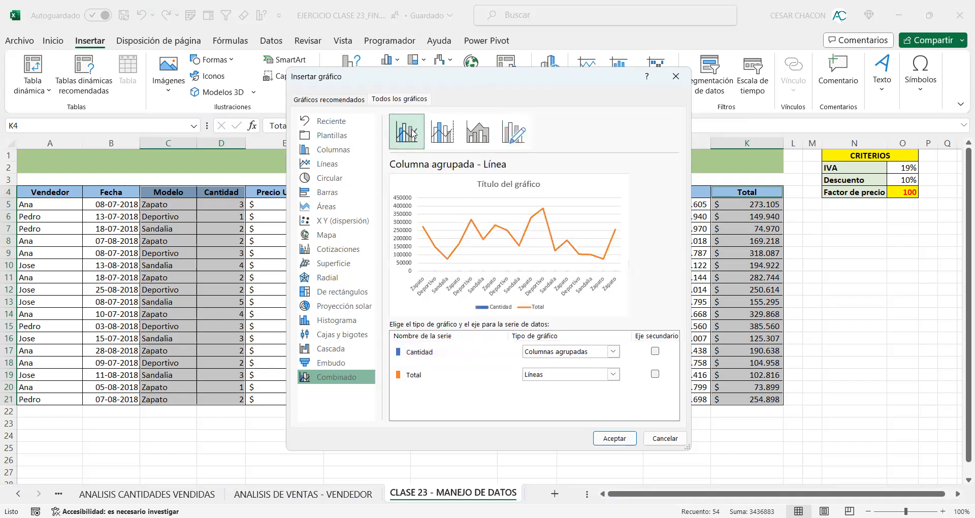
click(440, 133)
click(479, 133)
click(513, 137)
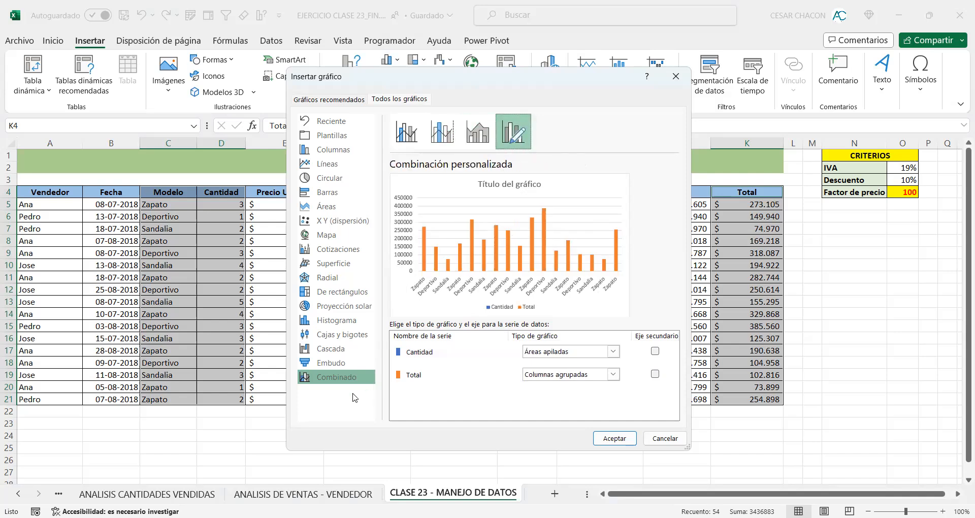
Step: Insert the custom combined chart with Cantidad as Líneas on the secondary axis and Total as Columnas agrupadas, and move it slightly lower on the sheet
click(348, 377)
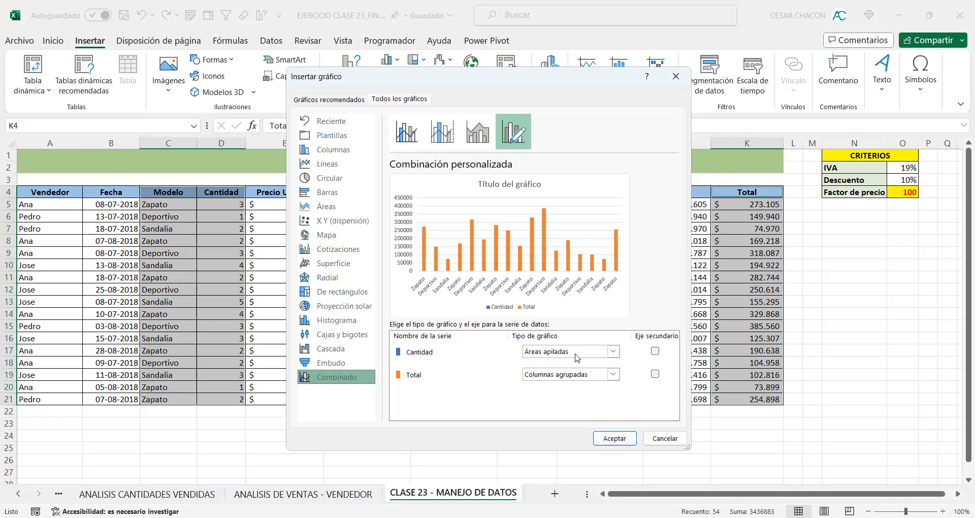
click(612, 353)
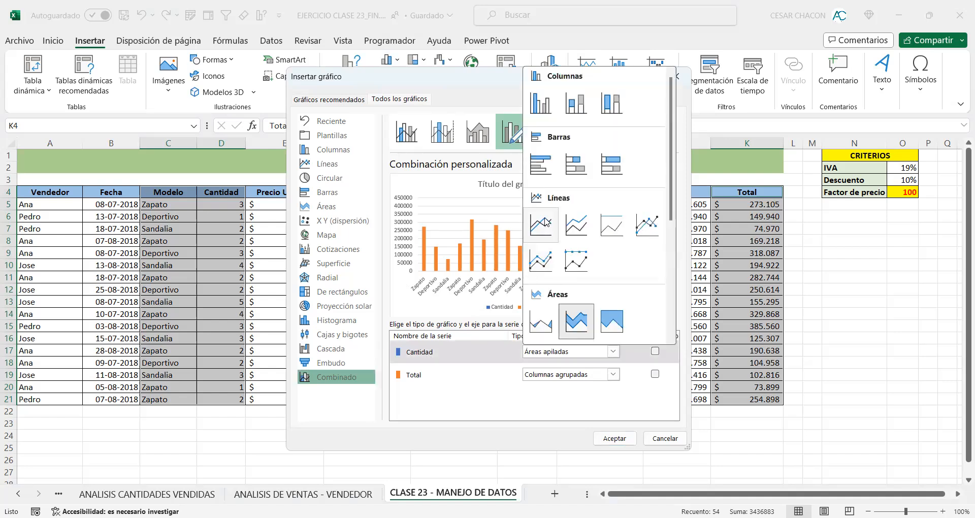
click(541, 225)
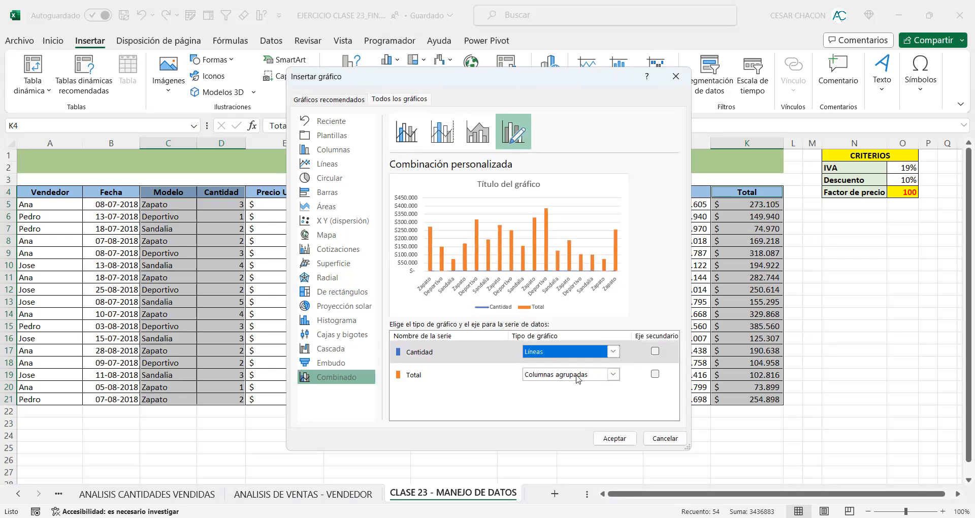
click(655, 352)
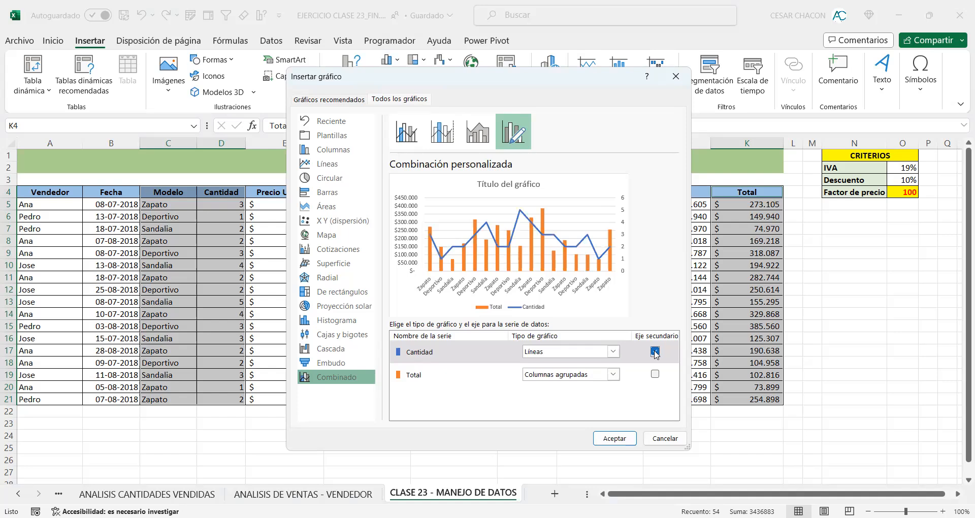
click(628, 440)
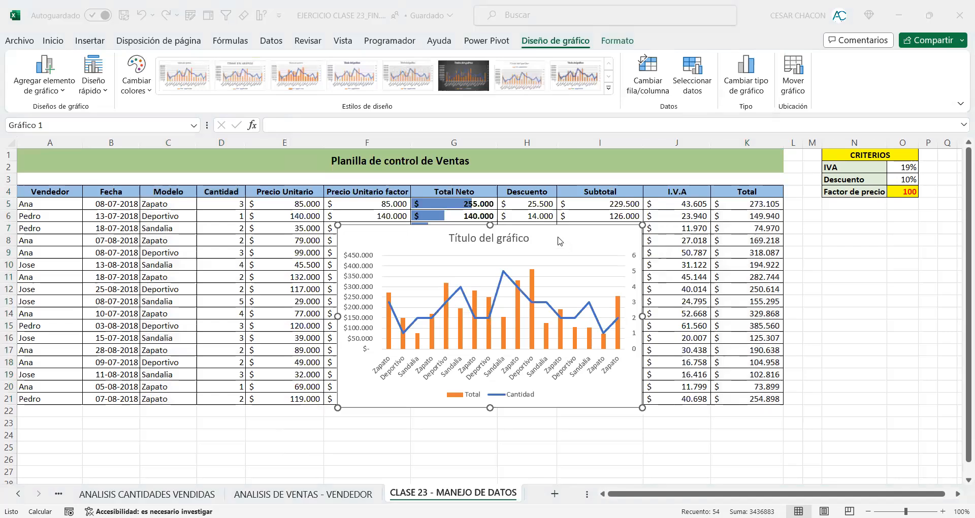
drag(523, 242, 490, 281)
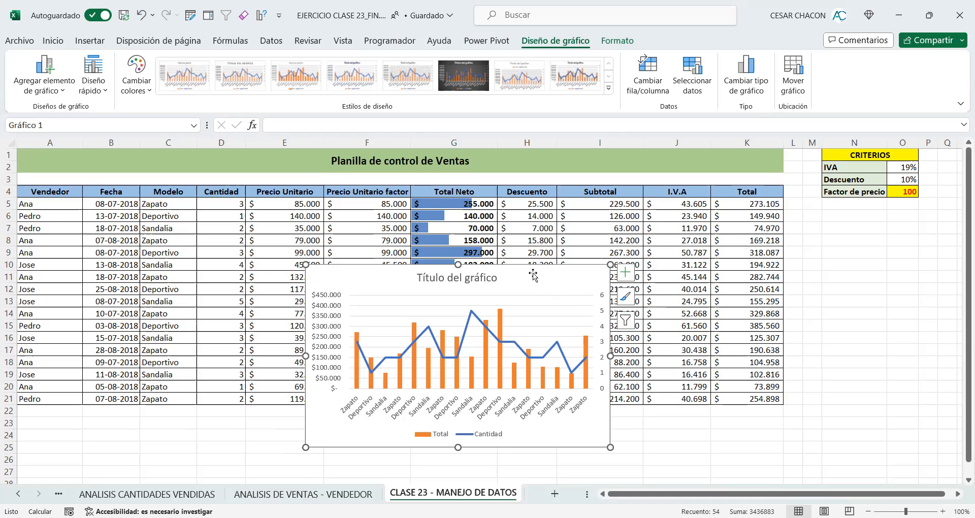
Step: Delete the combined chart from the data sheet and open the creation settings for a new pivot chart
key(Delete)
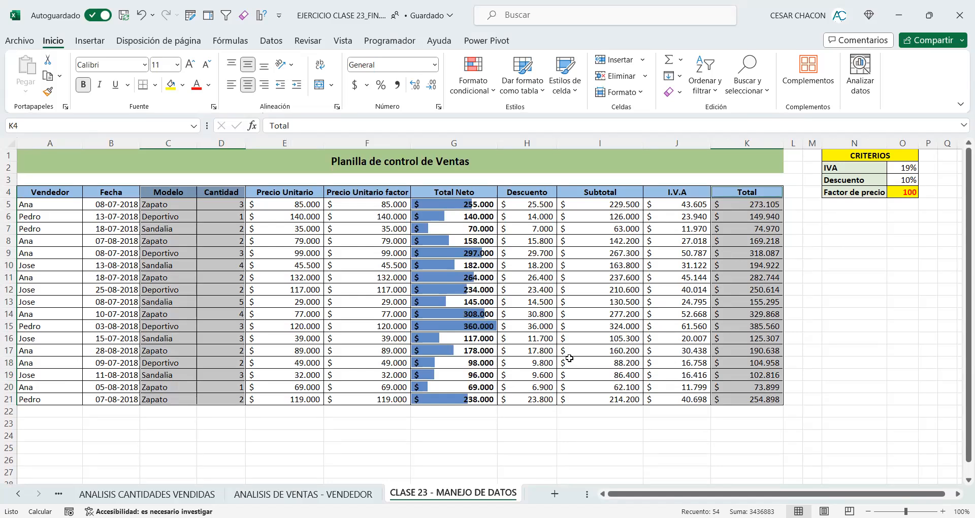
click(97, 43)
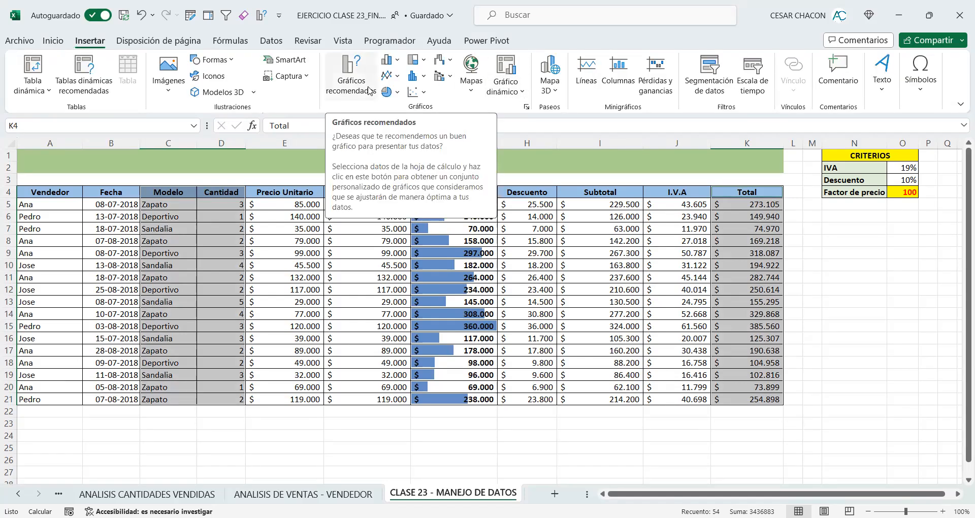
click(501, 92)
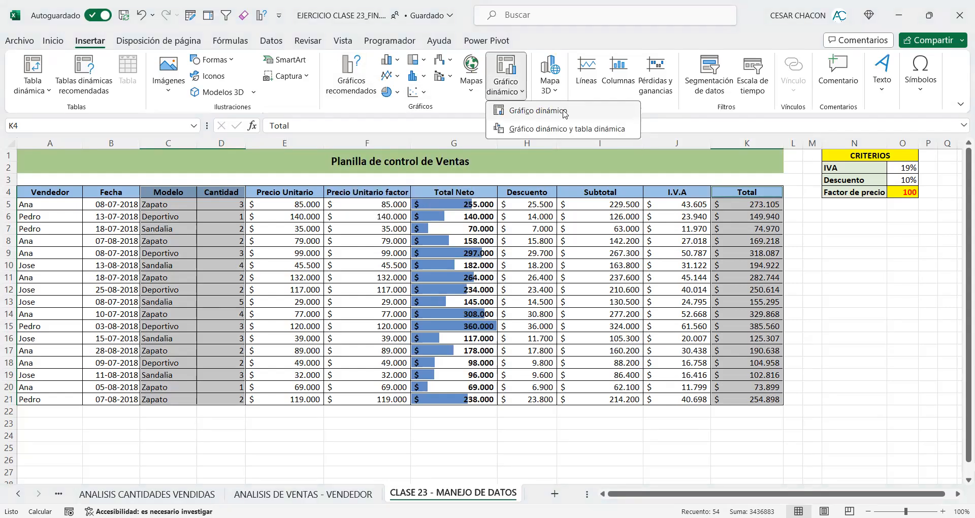
click(565, 114)
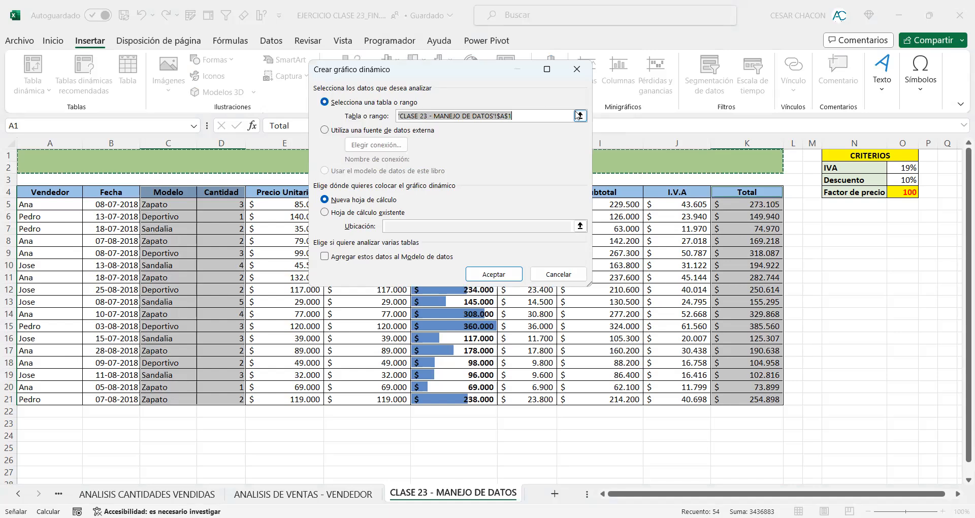
click(54, 192)
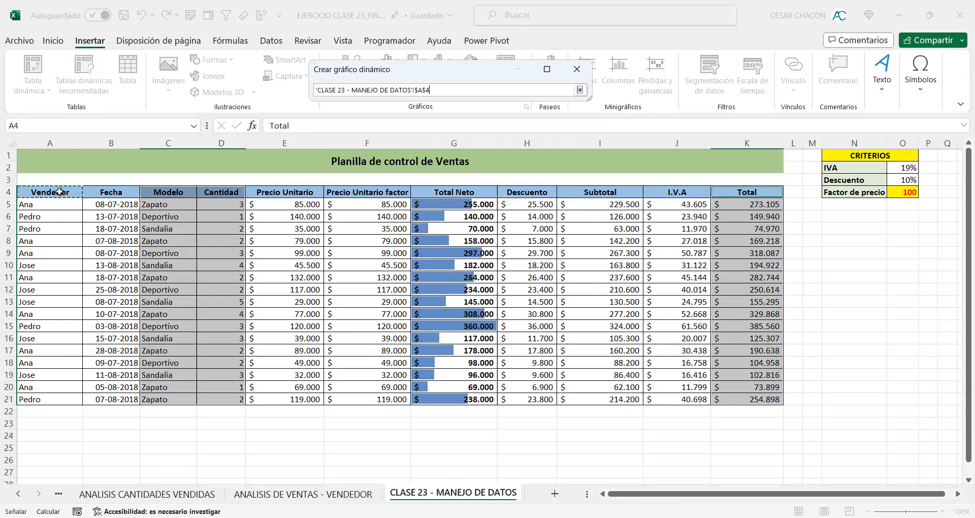
shift+click(745, 397)
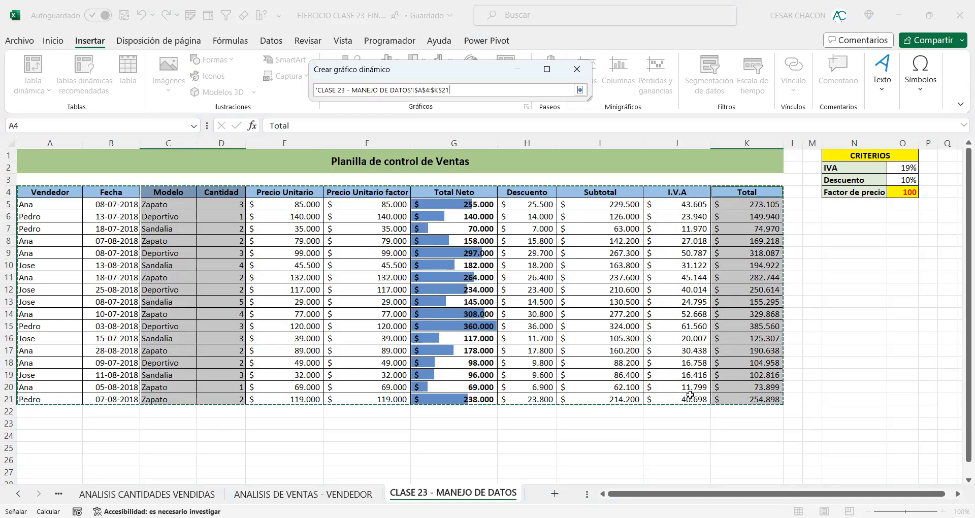
click(52, 192)
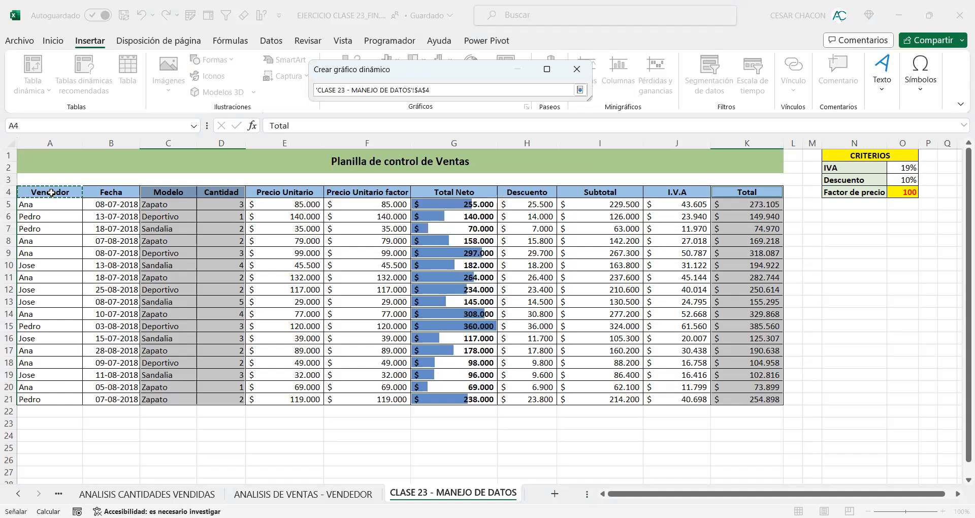
key(ctrl+a)
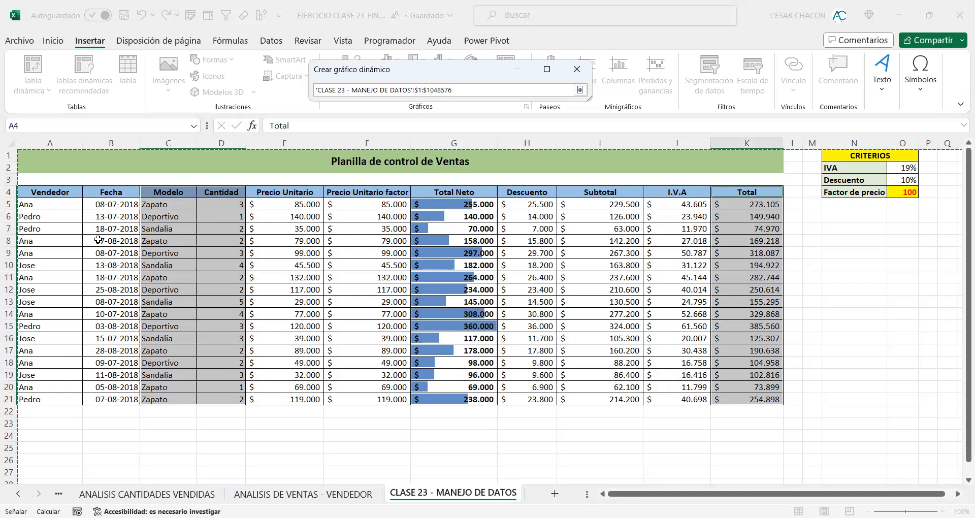
Step: Set the source range to $A$4:$K$21 on CLASE 23 - MANEJO DE DATOS and create the pivot chart on a new worksheet
click(64, 193)
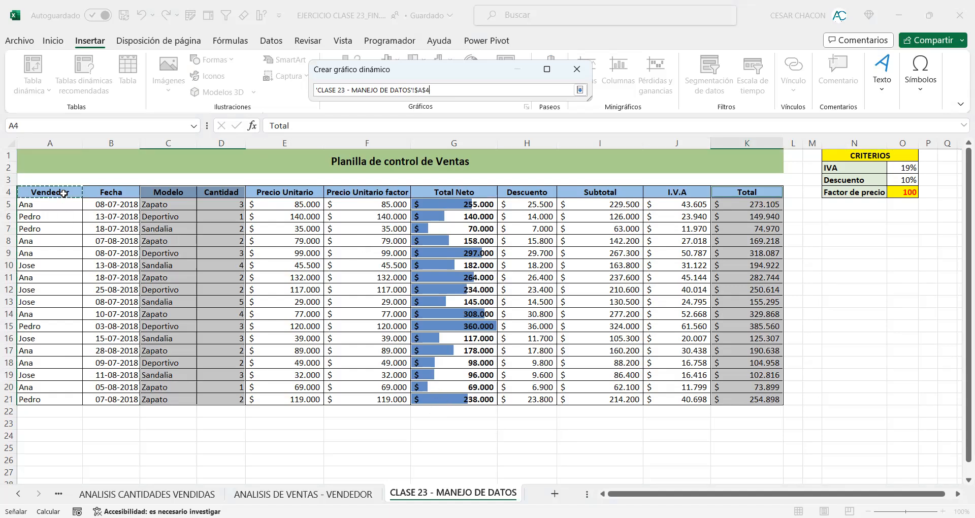
key(ctrl+shift+Right)
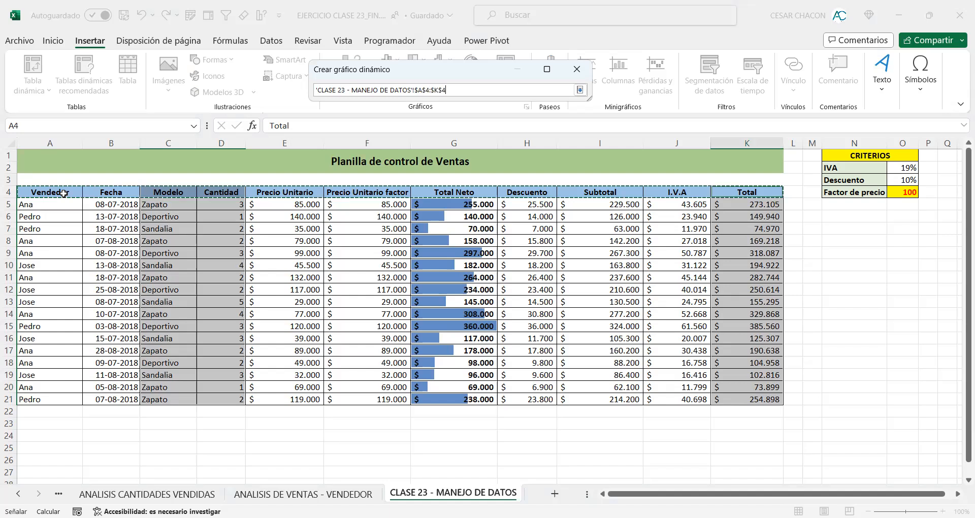
key(ctrl+shift+Down)
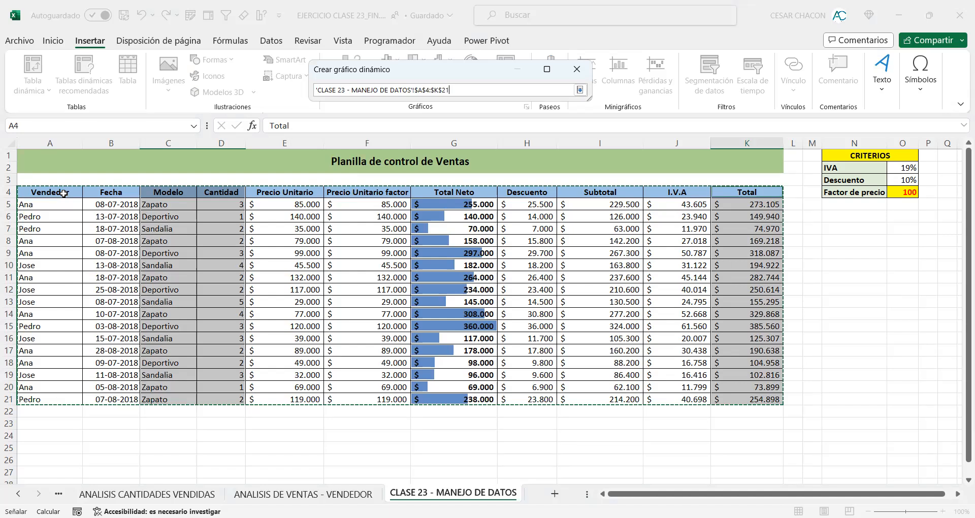
click(582, 90)
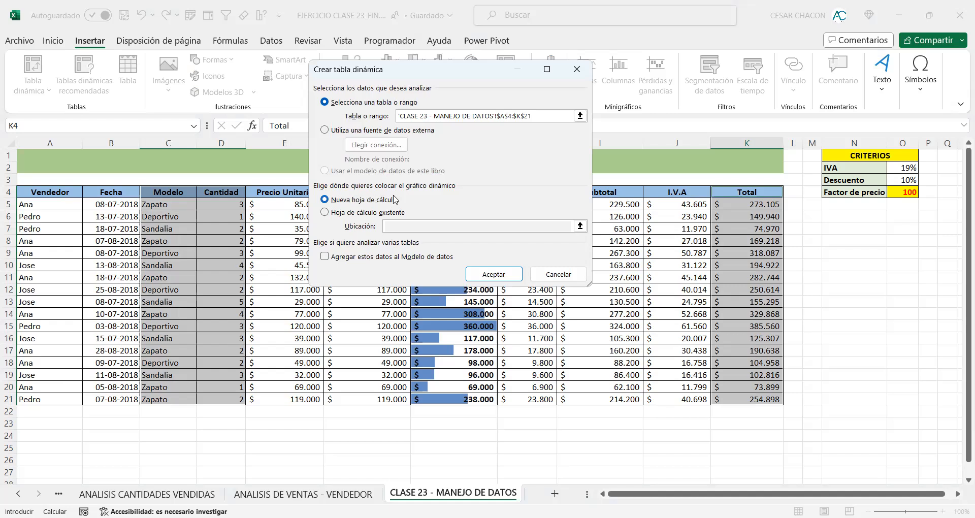
click(497, 278)
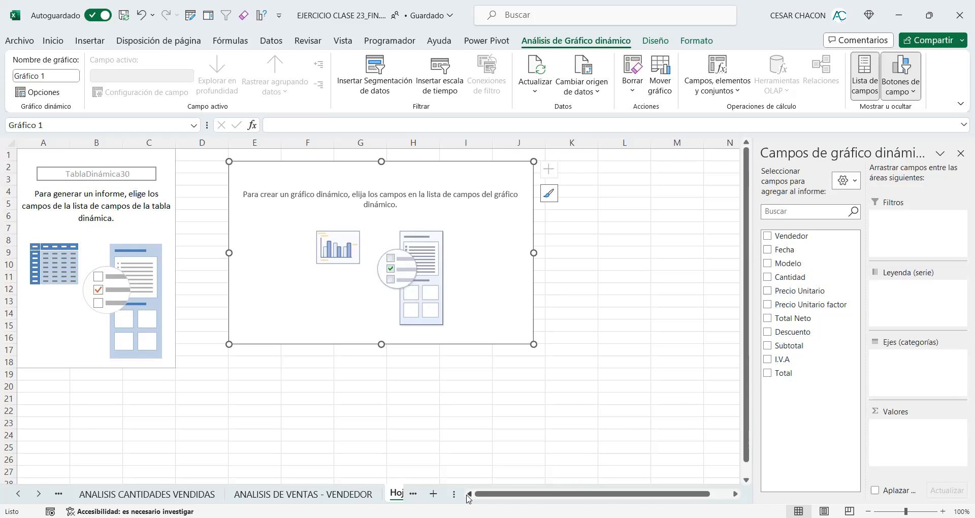
Step: Rename the new pivot chart sheet as GRAFICO DINAMICO 001
drag(453, 494, 659, 491)
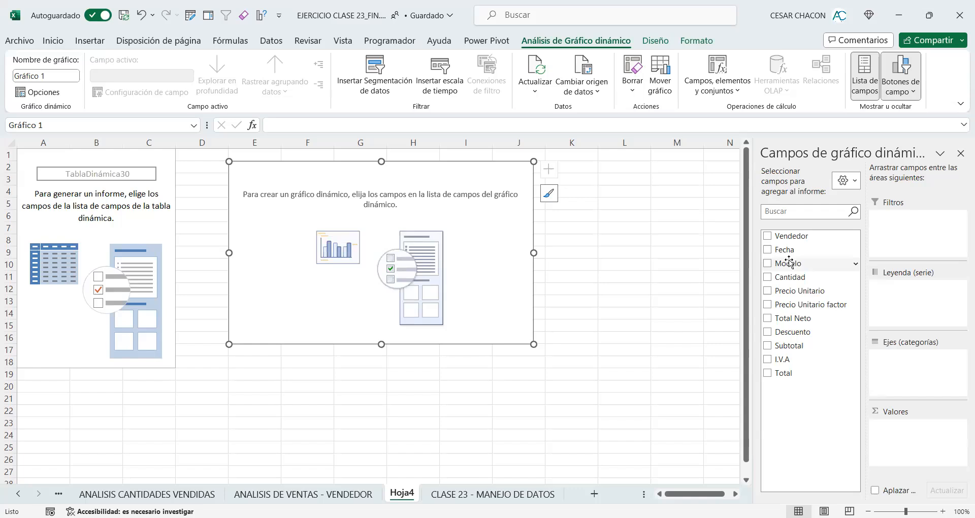
double_click(403, 495)
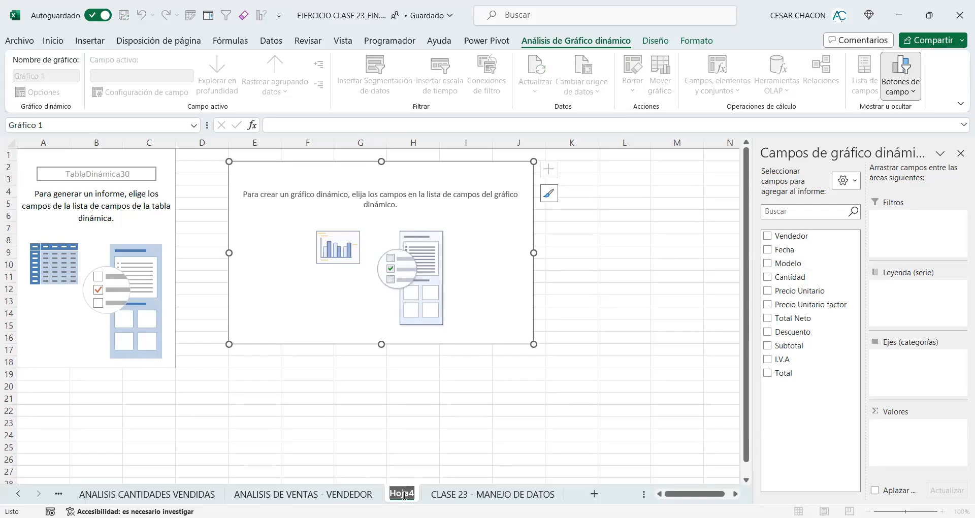
key(BackSpace)
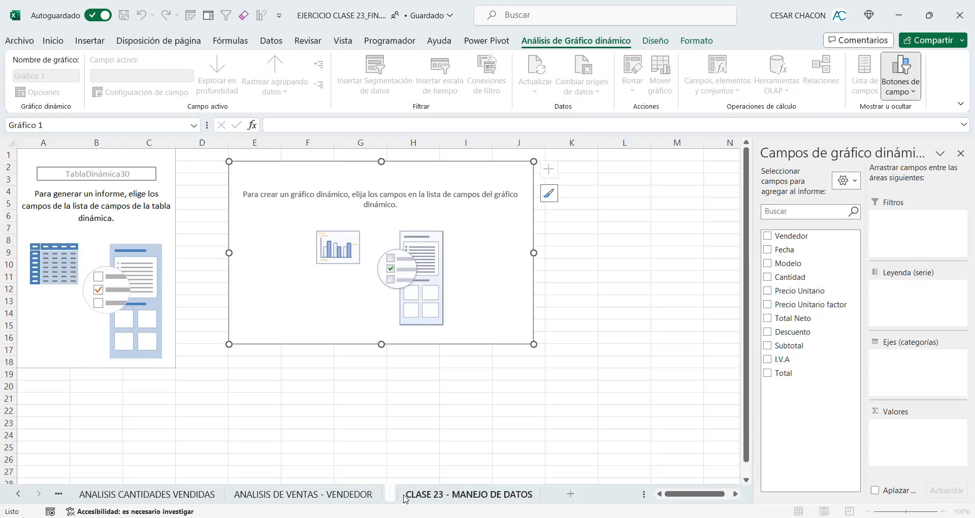
text(AN)
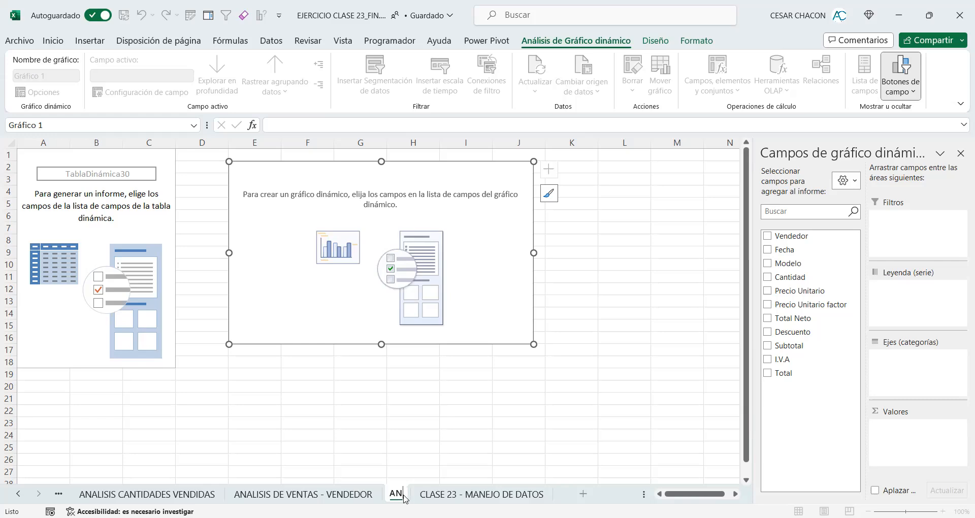
key(BackSpace)
key(BackSpace)
text(GRAF)
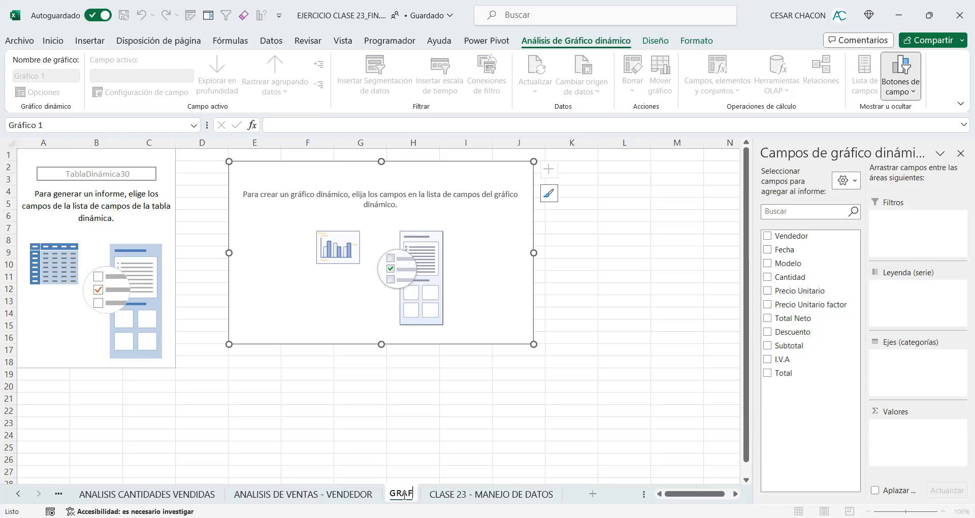
text(ICO DINAMI)
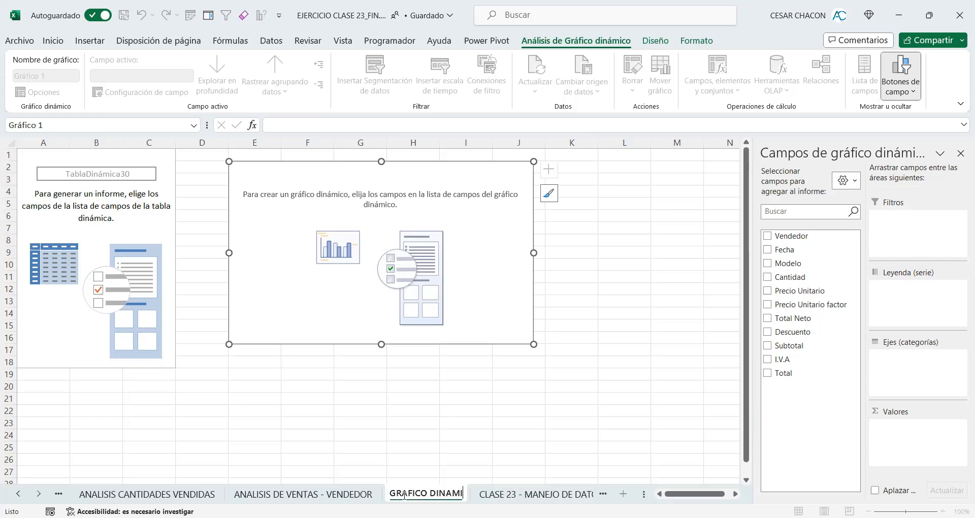
text(CO 001)
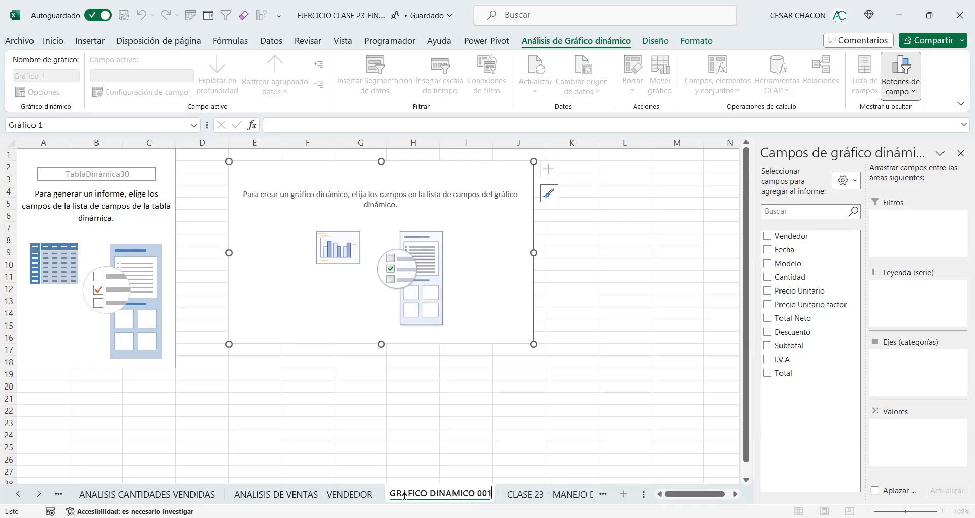
click(394, 409)
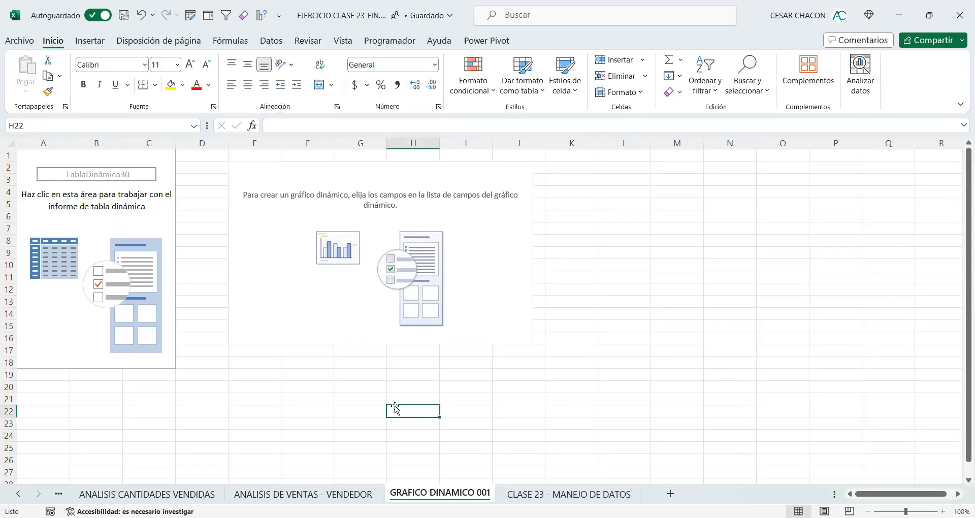
Step: Assign Modelo to the pivot chart's category axis and add Cantidad and Total as summed values
click(252, 251)
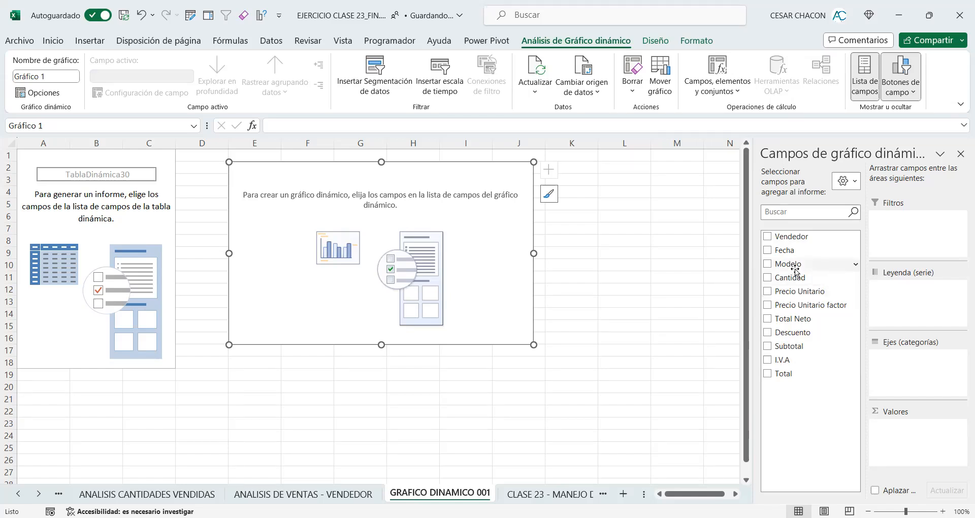
drag(795, 270, 889, 364)
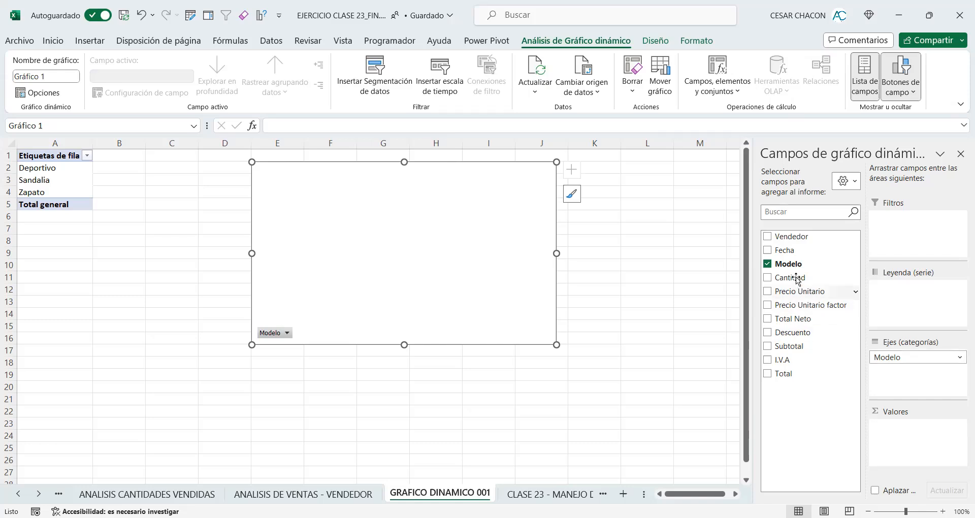
drag(795, 278, 893, 431)
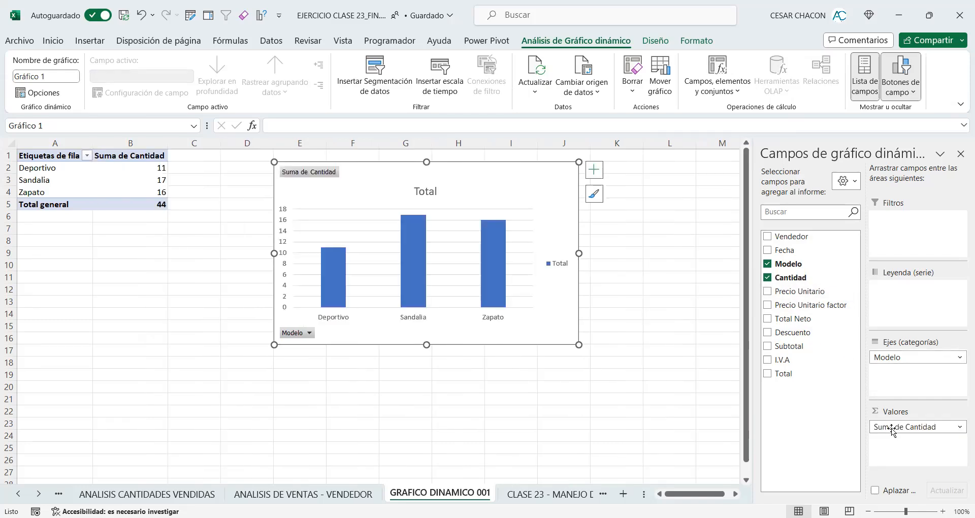
drag(789, 374, 886, 441)
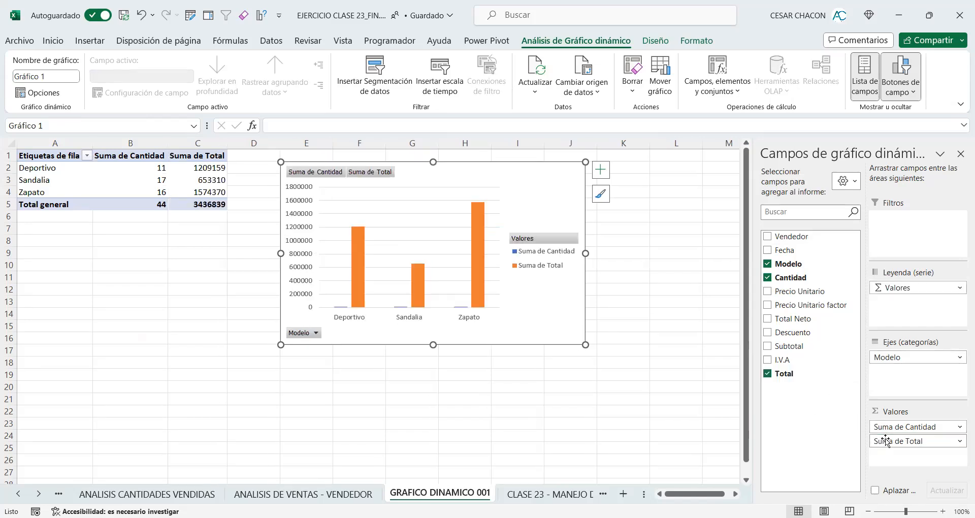
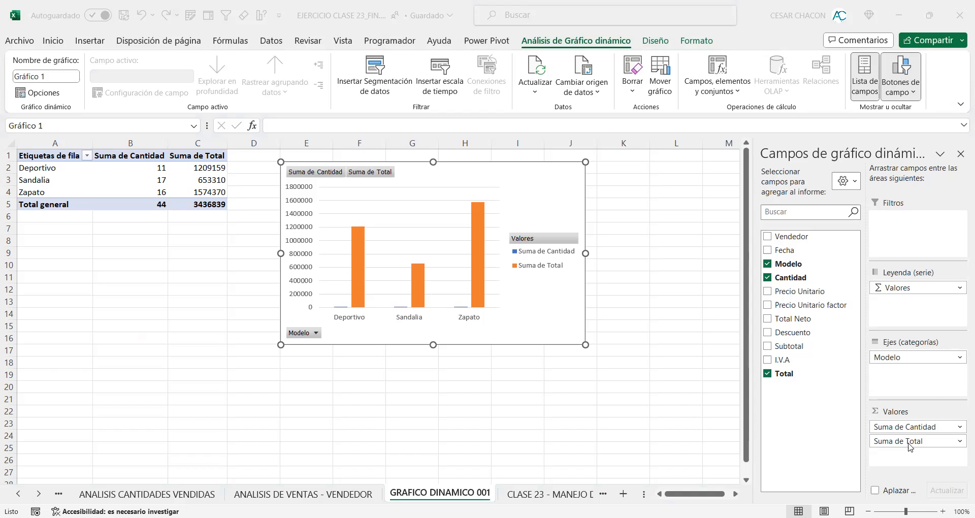
Step: Format the Suma de Total values as Contabilidad with the $ symbol and 0 decimal places
click(960, 441)
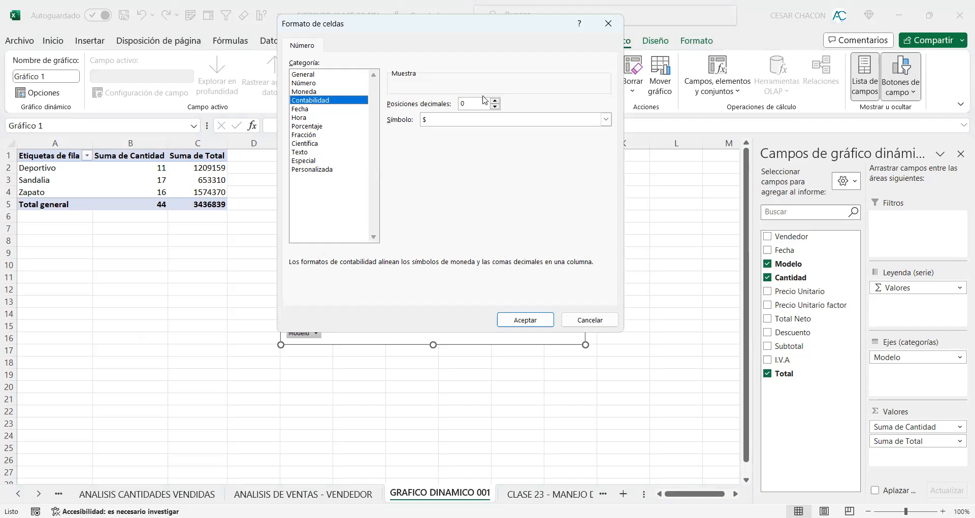
click(530, 319)
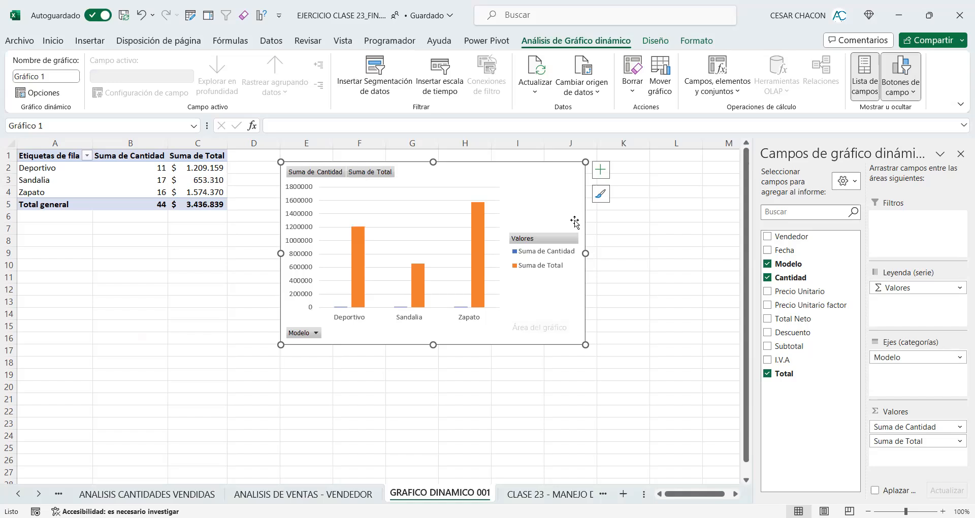
Step: Change the pivot chart to a custom combination with Suma de Cantidad as Líneas on the secondary axis and Suma de Total as Columnas agrupadas
click(655, 42)
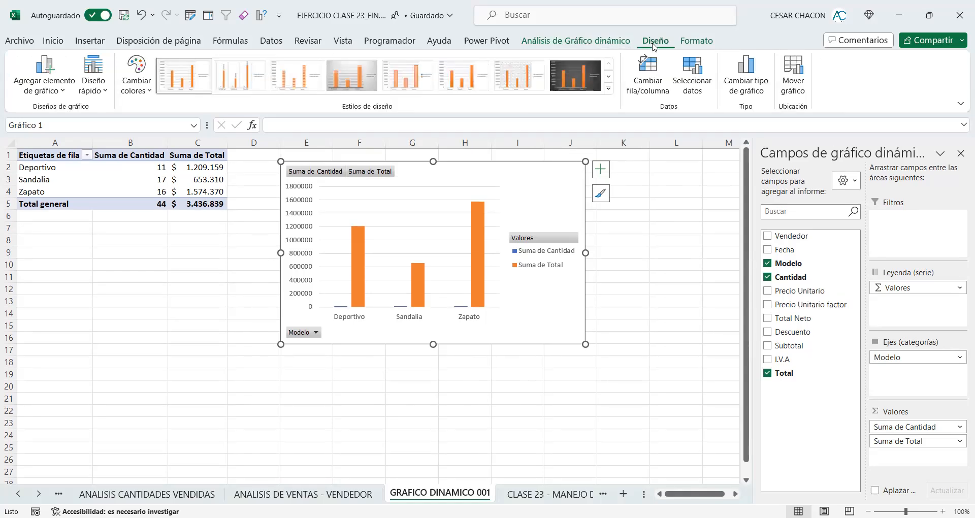
click(731, 87)
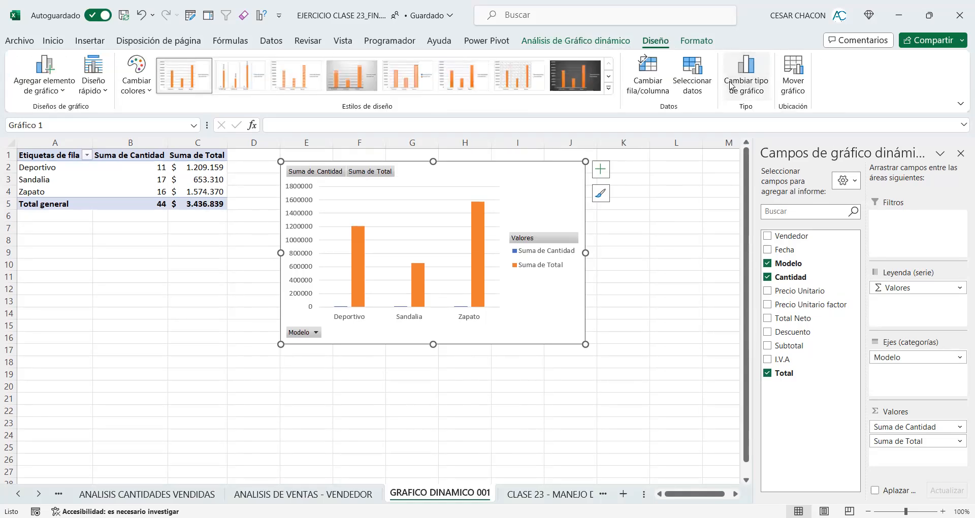
click(332, 379)
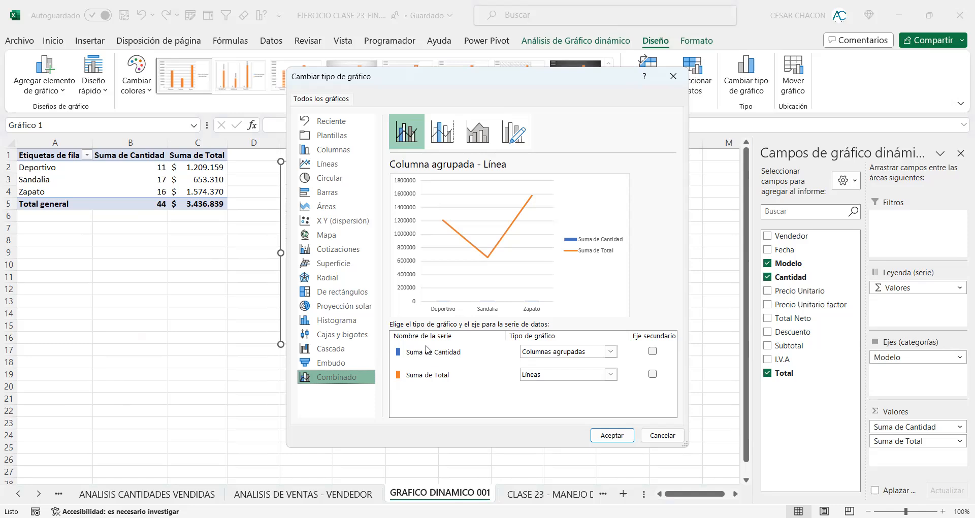
click(618, 355)
click(550, 267)
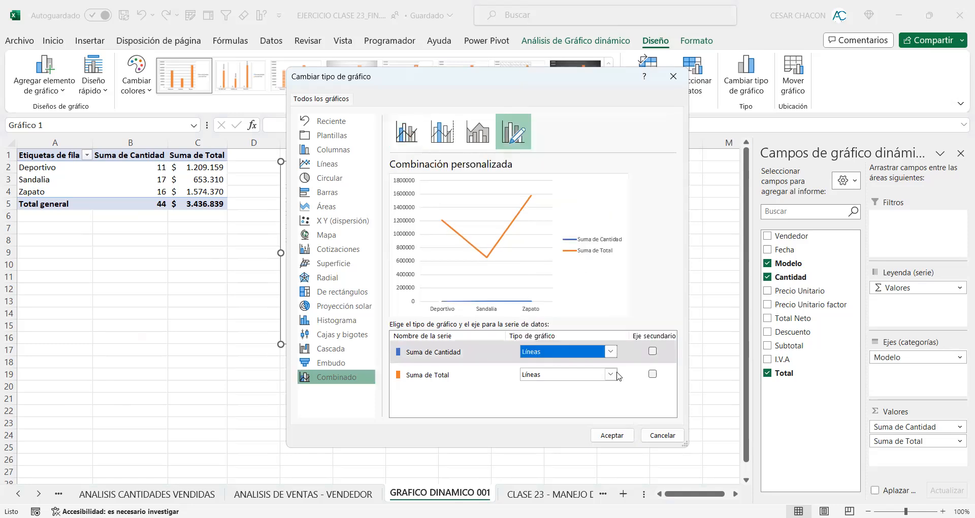
click(612, 375)
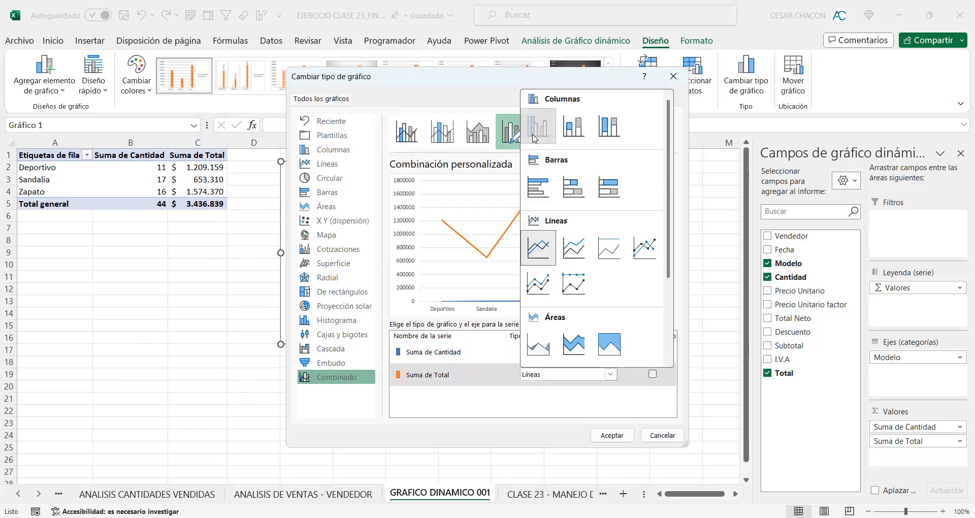
click(535, 139)
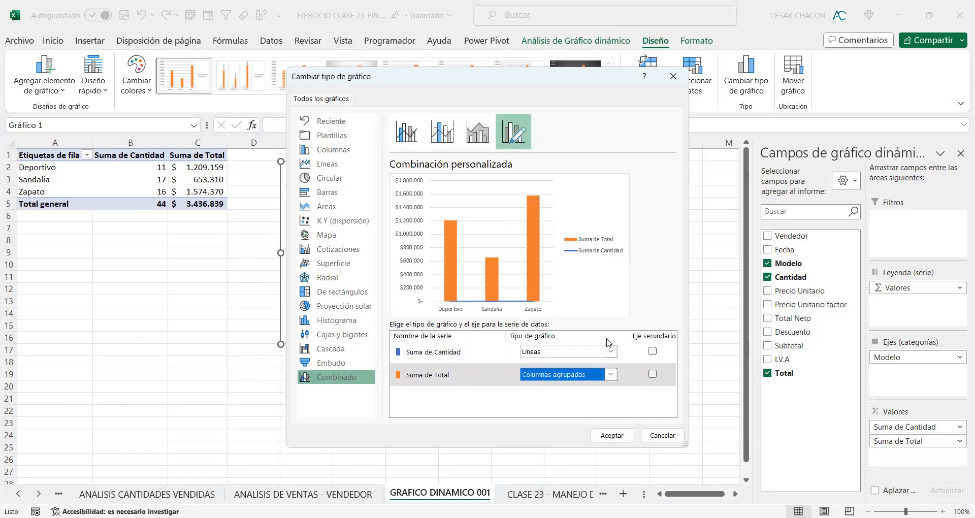
click(652, 352)
click(653, 352)
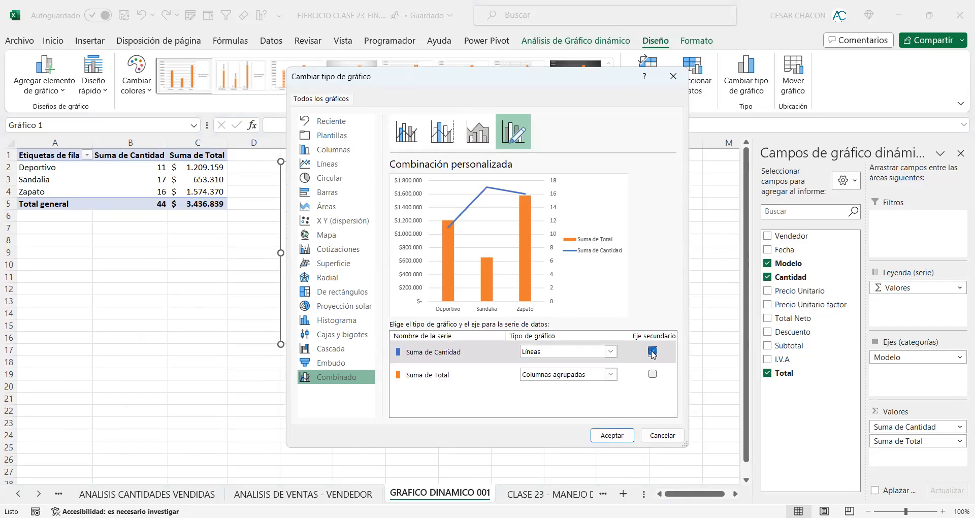
click(618, 435)
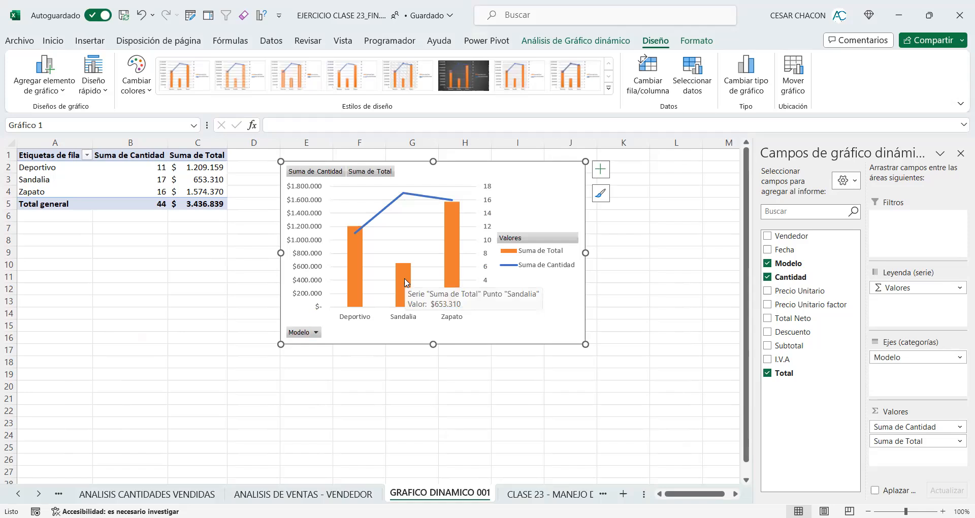
Step: Apply the dark-background chart style and enlarge the chart to reach about column L and row 25
click(458, 78)
drag(586, 344, 704, 453)
click(719, 359)
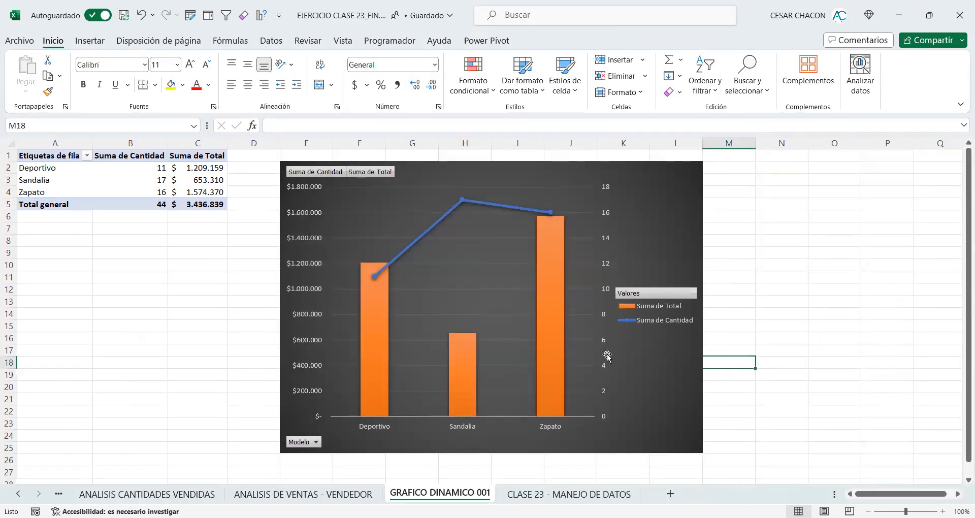
Step: Add data labels to the Suma de Total columns and the Suma de Cantidad line
mouse_move(381, 361)
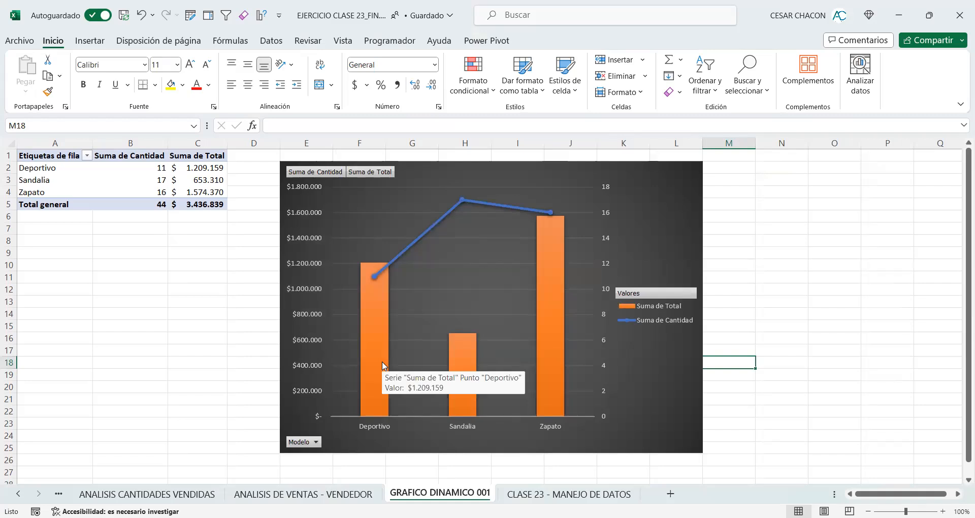
click(382, 361)
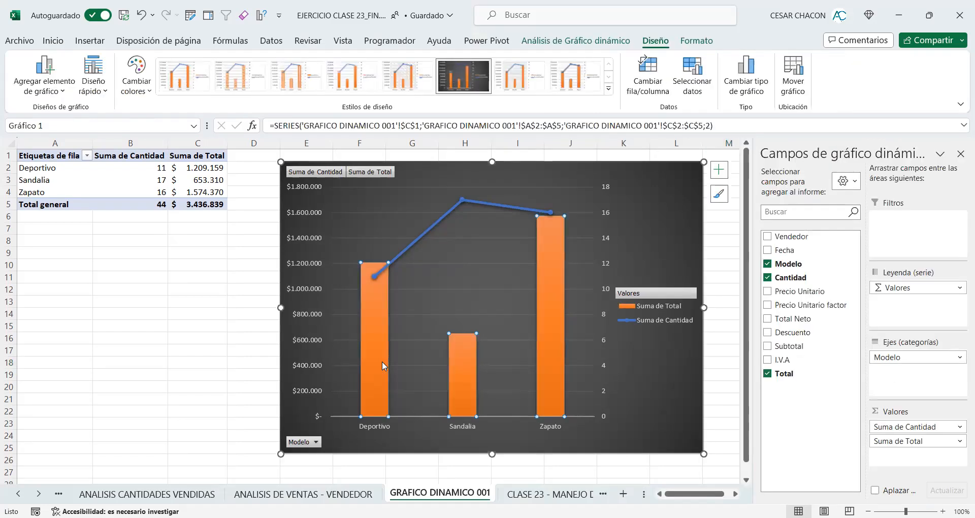
right_click(382, 361)
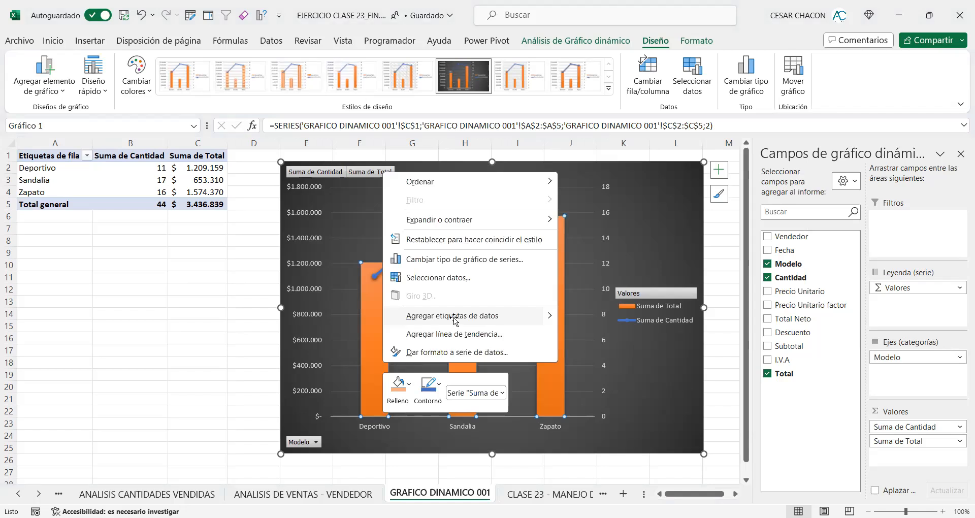
click(454, 317)
click(436, 222)
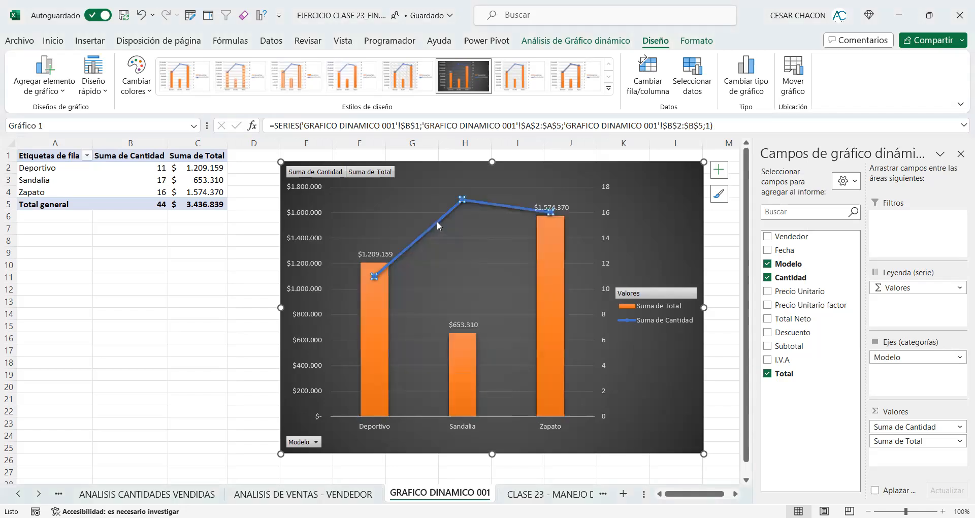
right_click(437, 220)
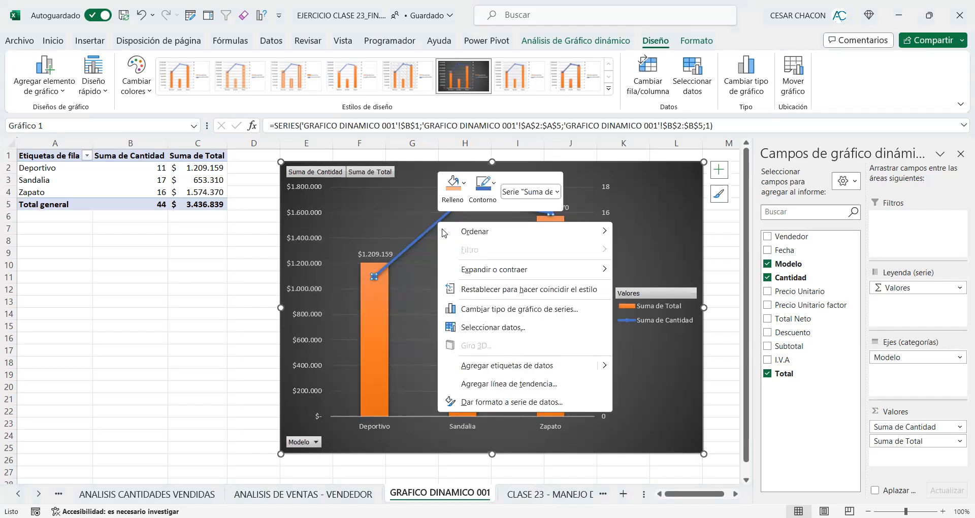
click(482, 369)
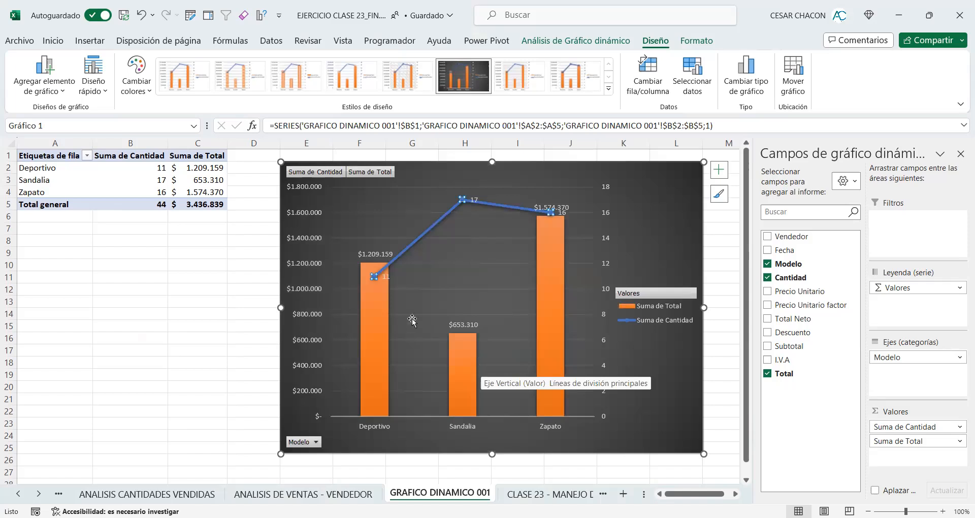
Step: Move the Deportivo, Sandalia and Zapato quantity labels away from the line so they stand clear of it
click(386, 275)
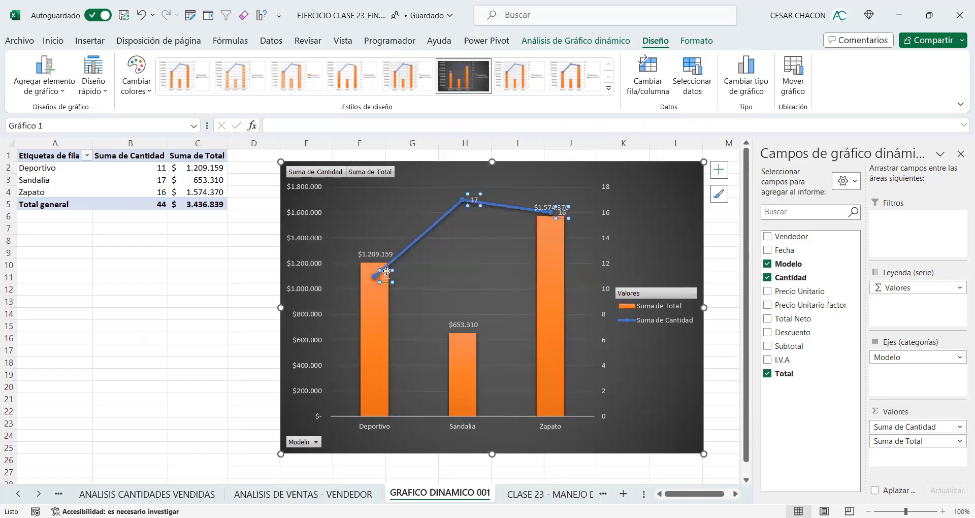
drag(386, 272, 397, 231)
click(475, 201)
mouse_move(468, 200)
mouse_down()
mouse_move(443, 192)
mouse_move(454, 202)
mouse_up()
click(561, 213)
mouse_move(556, 206)
mouse_down()
mouse_move(533, 200)
mouse_move(576, 195)
mouse_move(557, 212)
mouse_up()
click(560, 212)
Step: Make all Suma de Total data labels bold with font size 12
click(533, 204)
click(541, 204)
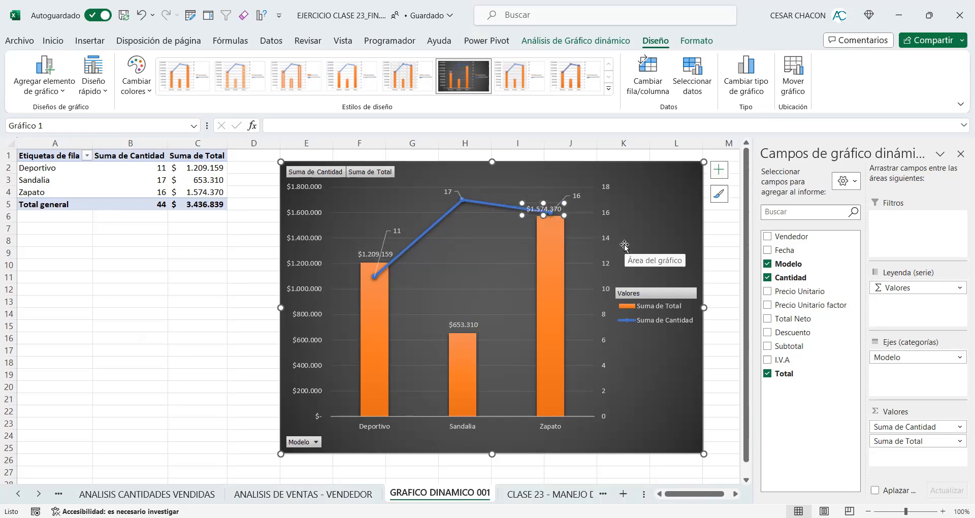
click(373, 253)
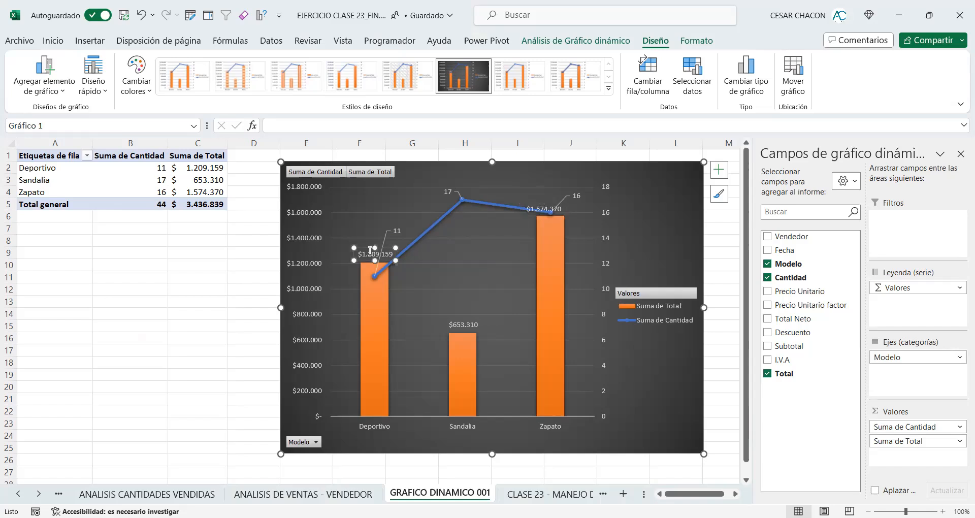
click(252, 292)
click(364, 252)
click(51, 42)
click(83, 84)
click(177, 64)
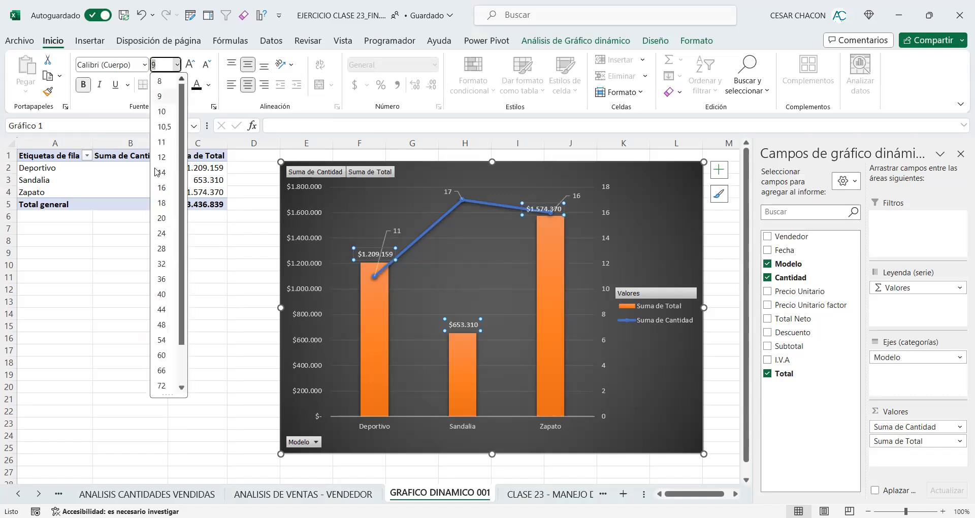
key(Escape)
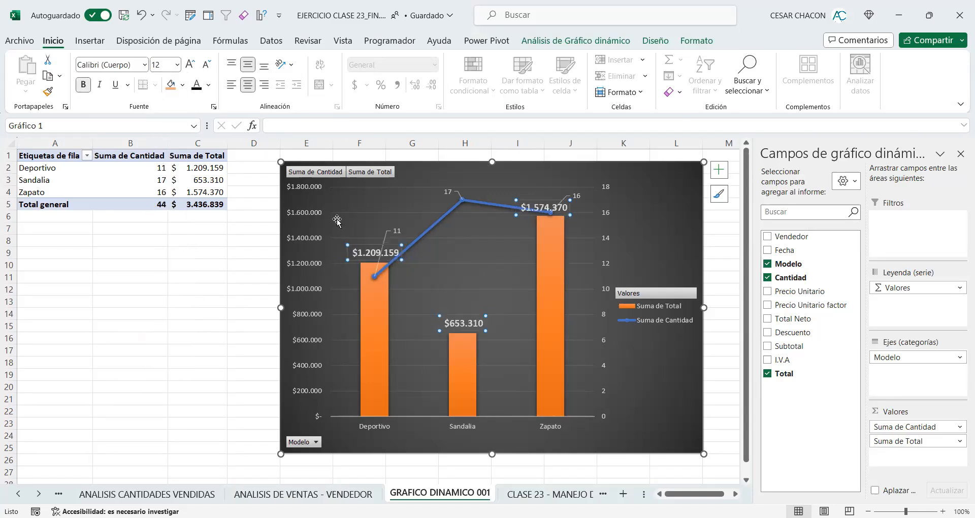
Step: Format the Suma de Cantidad data labels with size 12 bold black text on a yellow fill
click(447, 192)
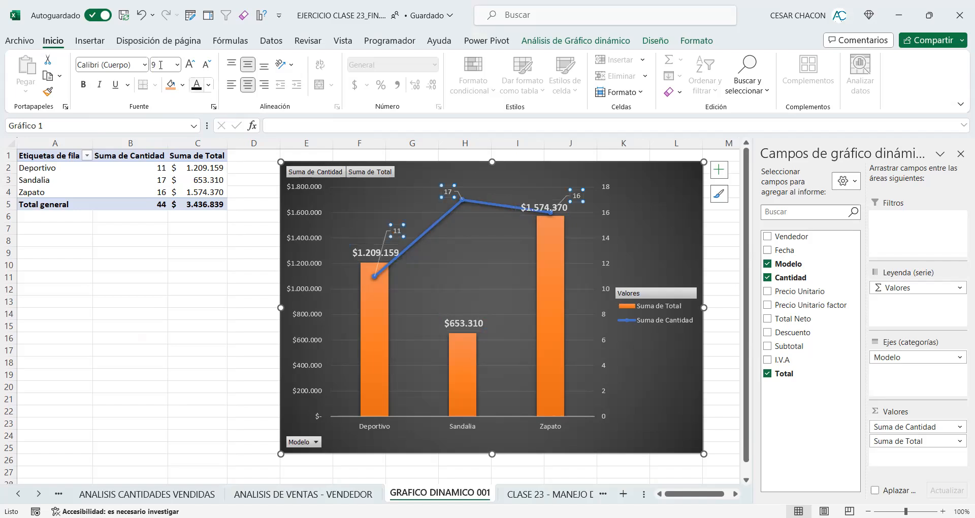
click(177, 66)
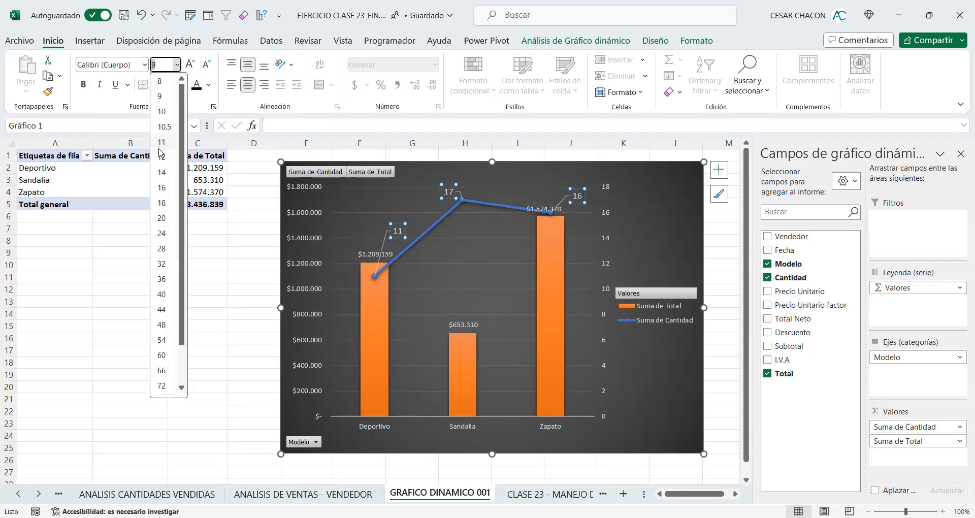
click(161, 157)
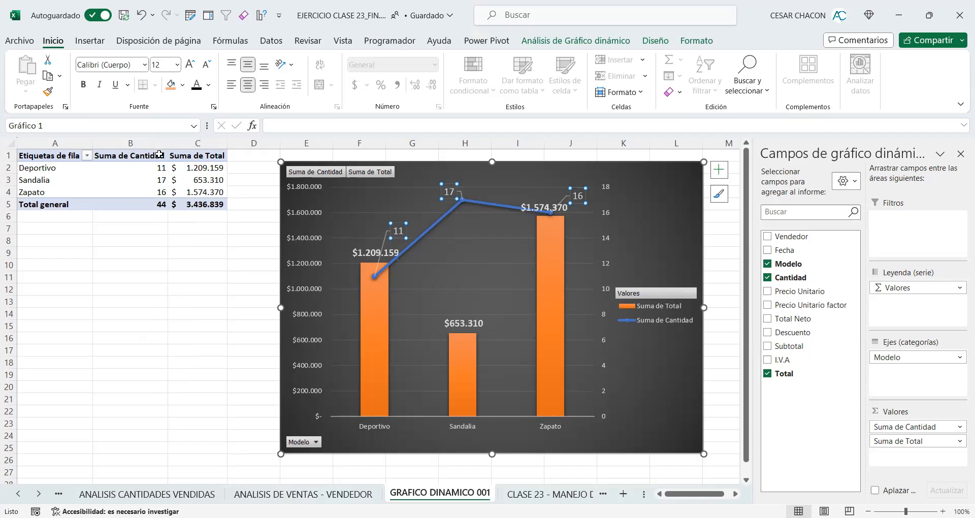
click(183, 85)
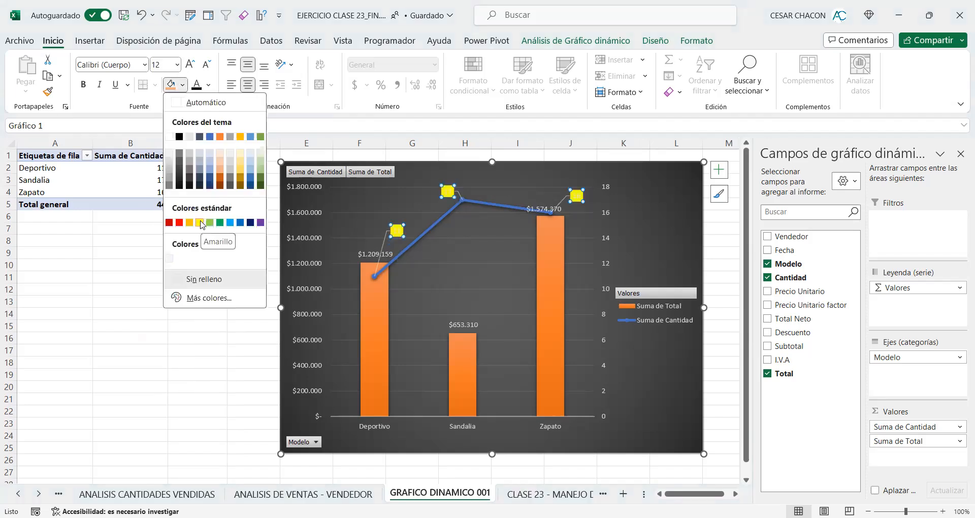
click(200, 222)
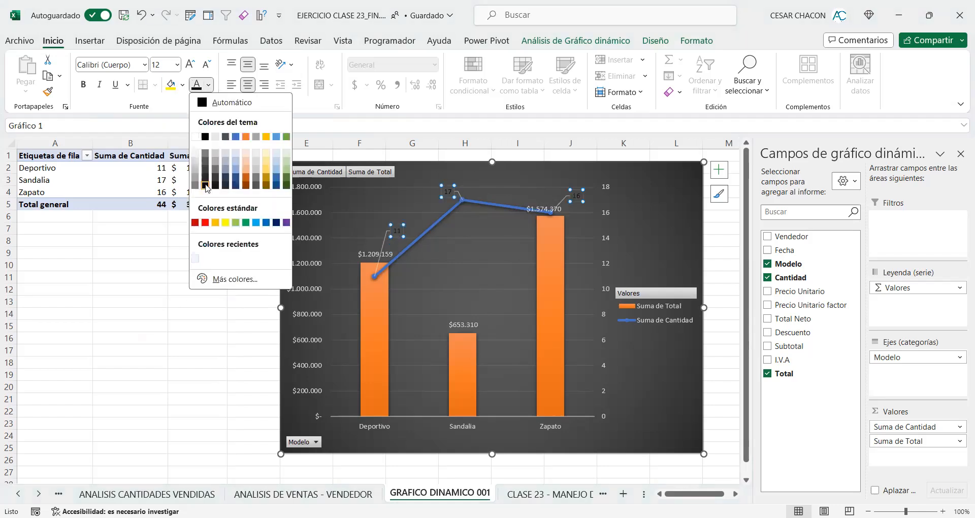
click(206, 135)
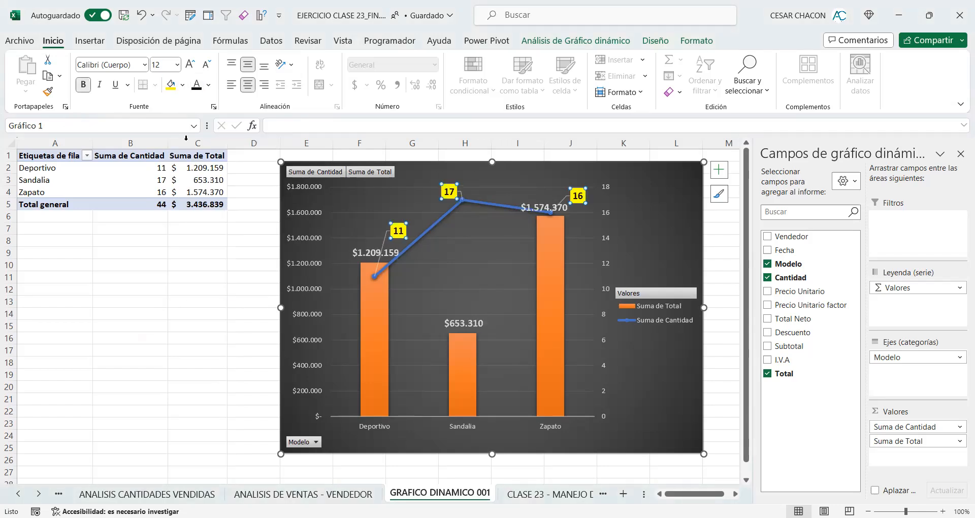
click(717, 233)
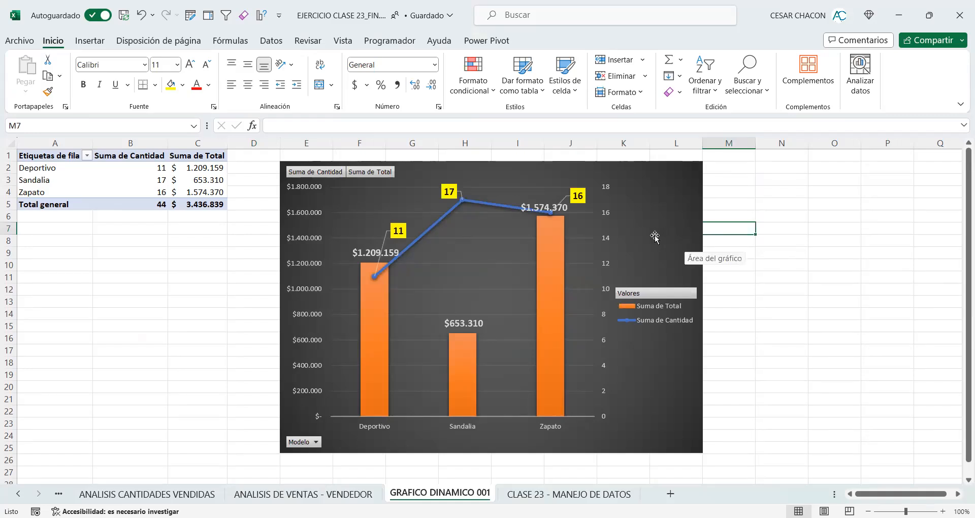
Step: Reposition the Zapato, Deportivo and Sandalia total labels so they are clear of the line and columns
click(539, 200)
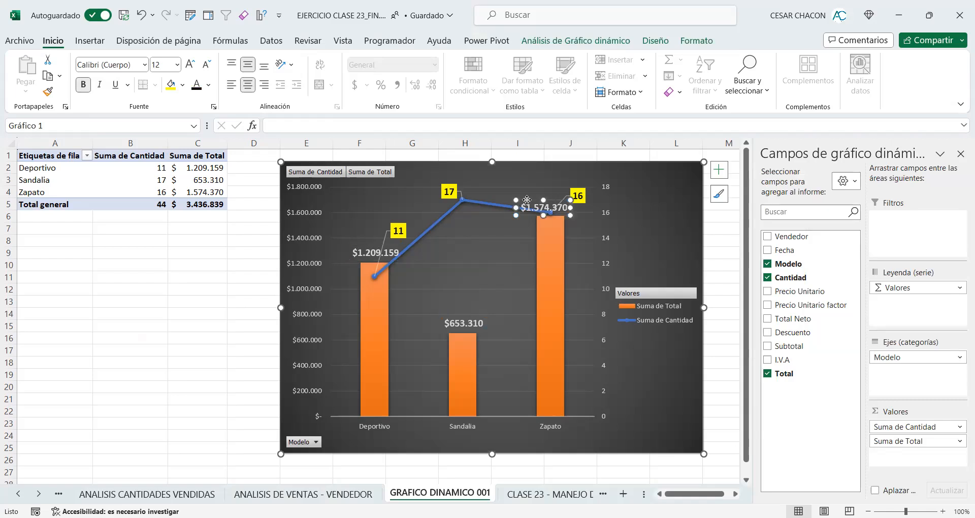
drag(528, 200, 498, 247)
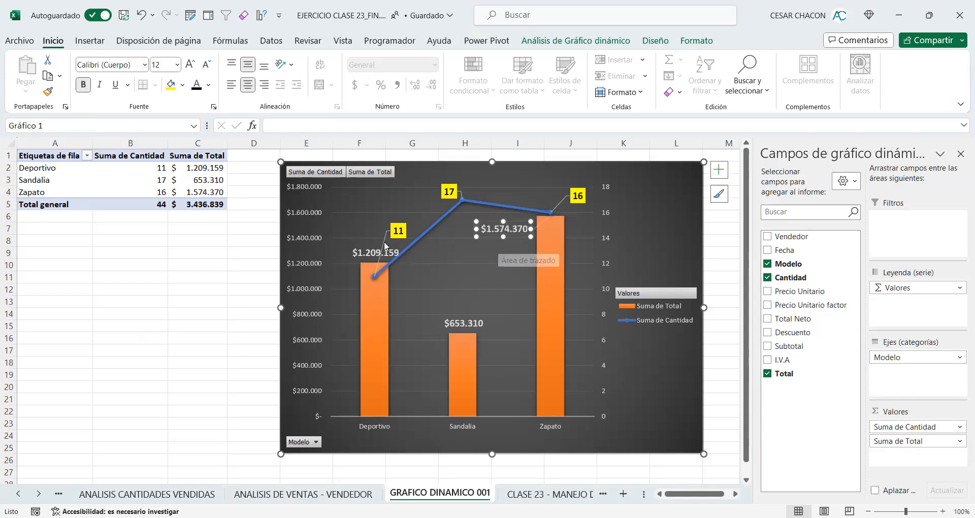
click(357, 244)
drag(357, 245, 352, 198)
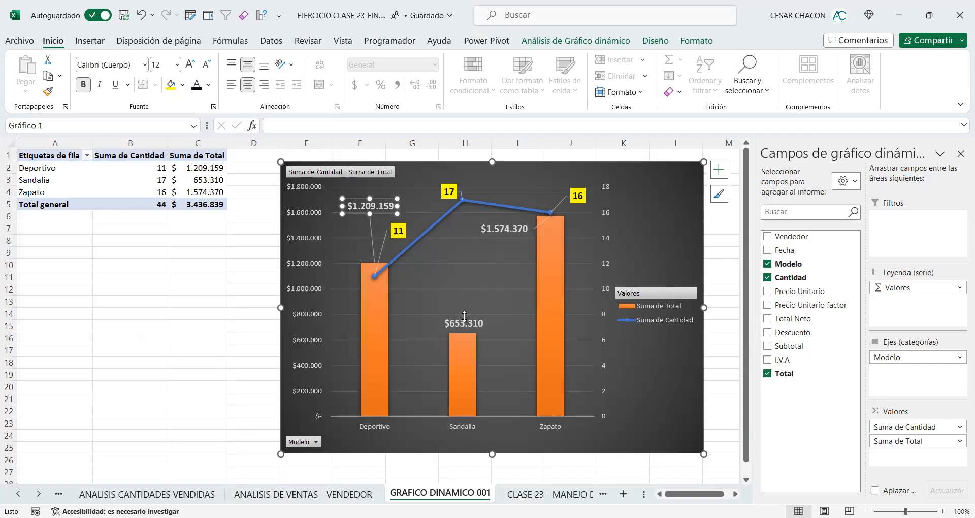
click(451, 317)
drag(451, 317, 446, 299)
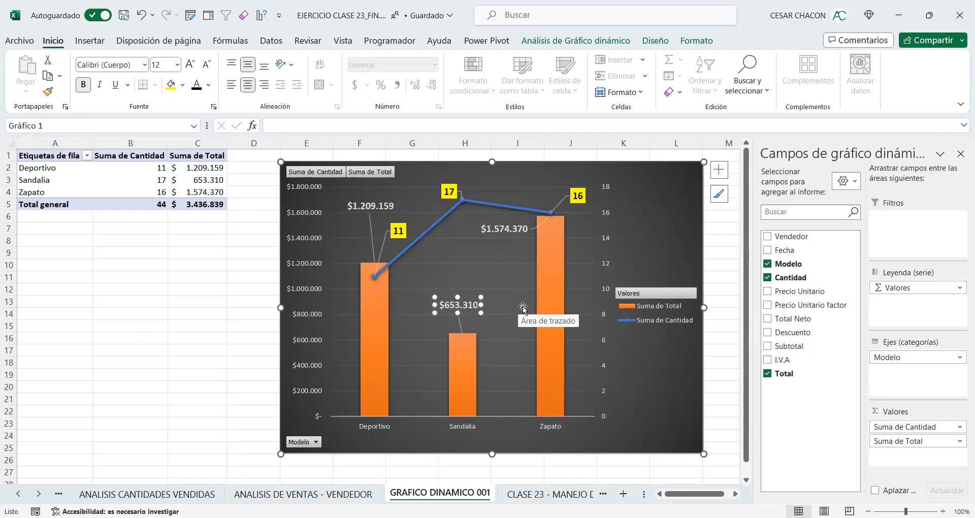
click(717, 237)
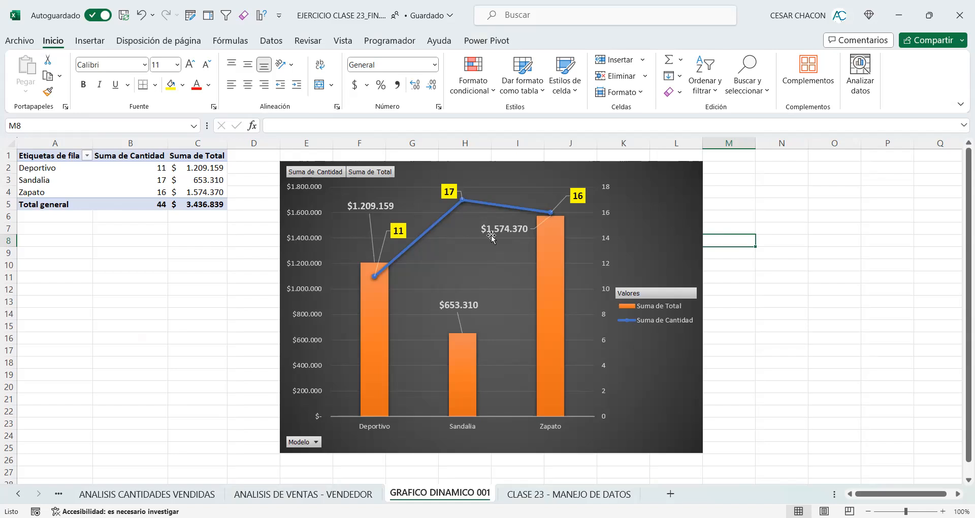
Step: Widen the combined pivot chart so it extends to the end of column N
click(670, 237)
drag(704, 307, 655, 312)
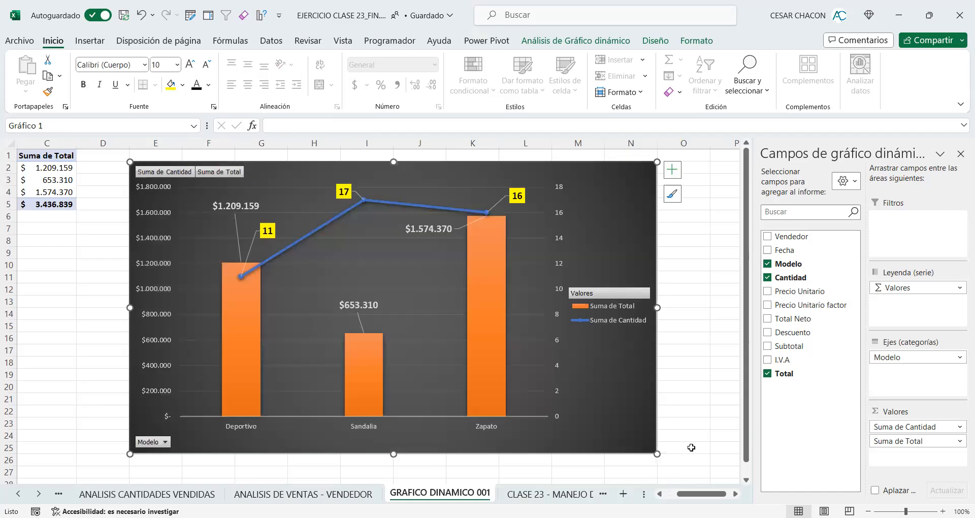
Step: Close the pivot chart field list and return to the sales table on the CLASE 23 - MANEJO DE DATOS sheet
drag(697, 494, 679, 493)
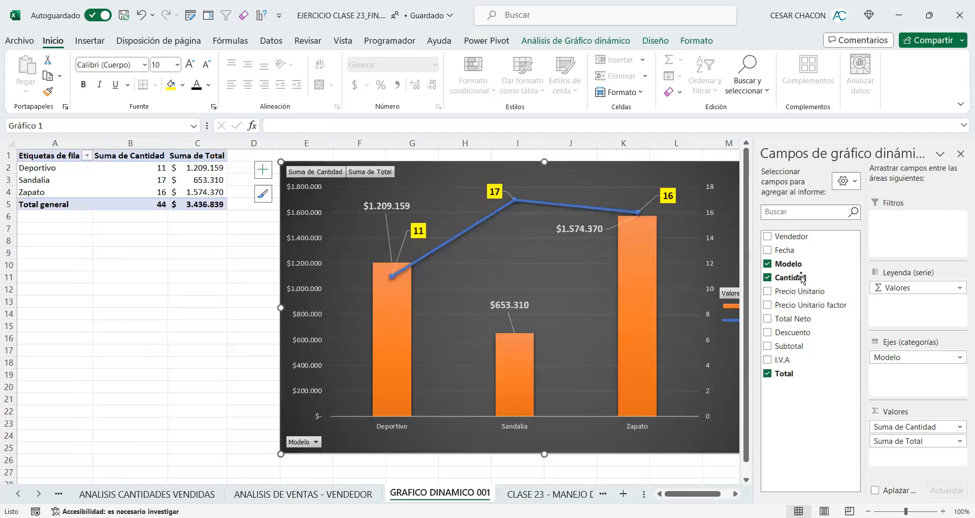
click(960, 155)
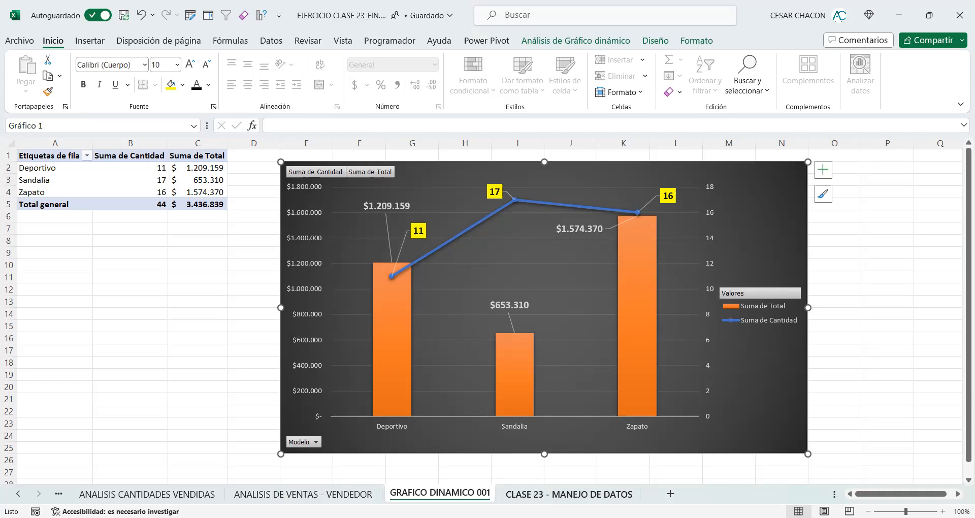
click(542, 496)
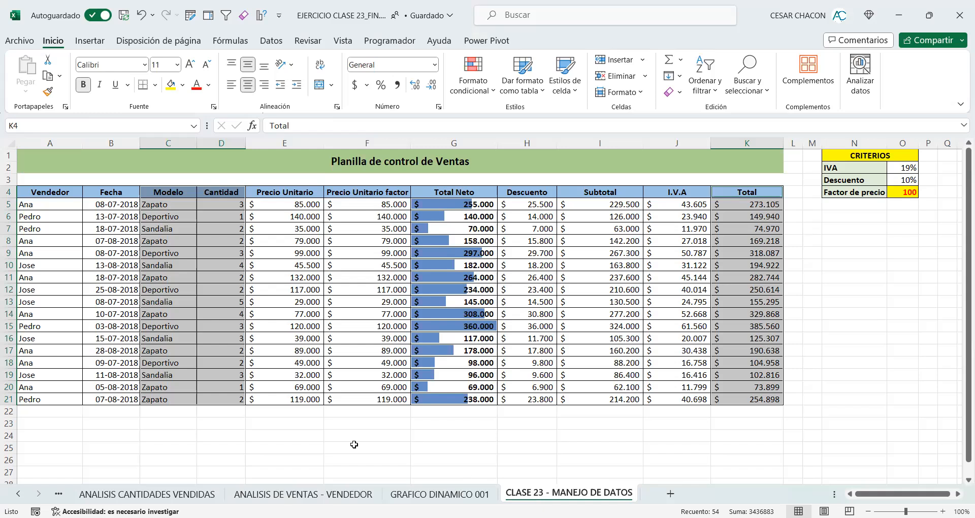
click(313, 432)
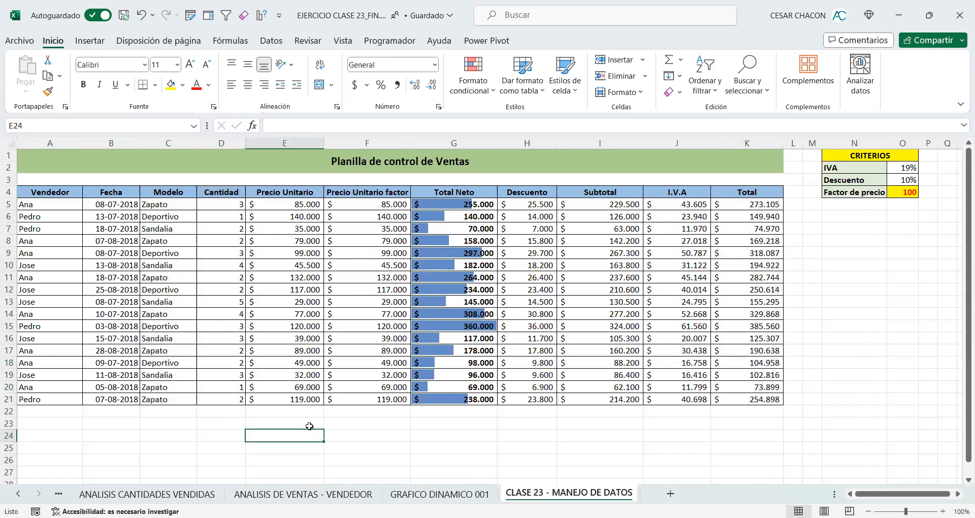
click(104, 168)
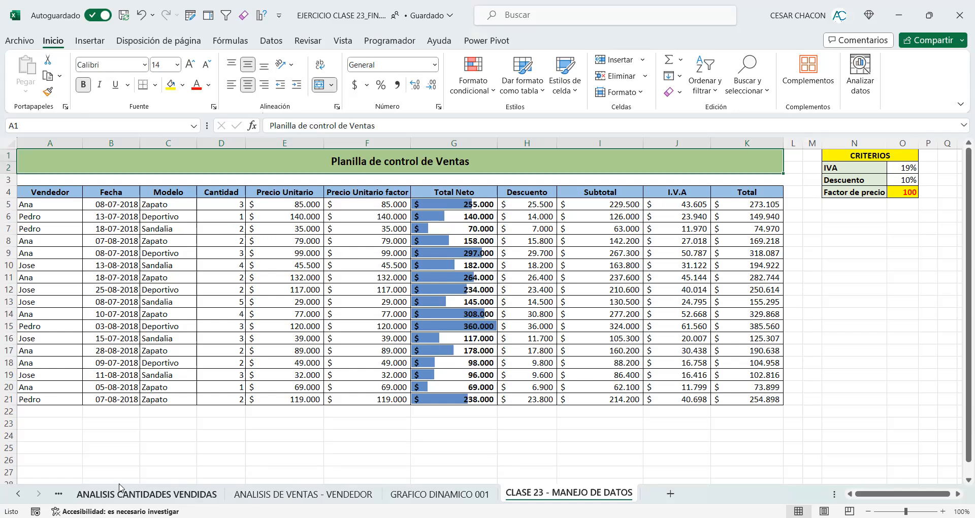
Step: Review the pivot tables and charts on the ANALISIS VENDEDORES, ANALISIS CANTIDADES VENDIDAS and ANALISIS DE VENTAS - VENDEDOR sheets
click(19, 493)
click(106, 494)
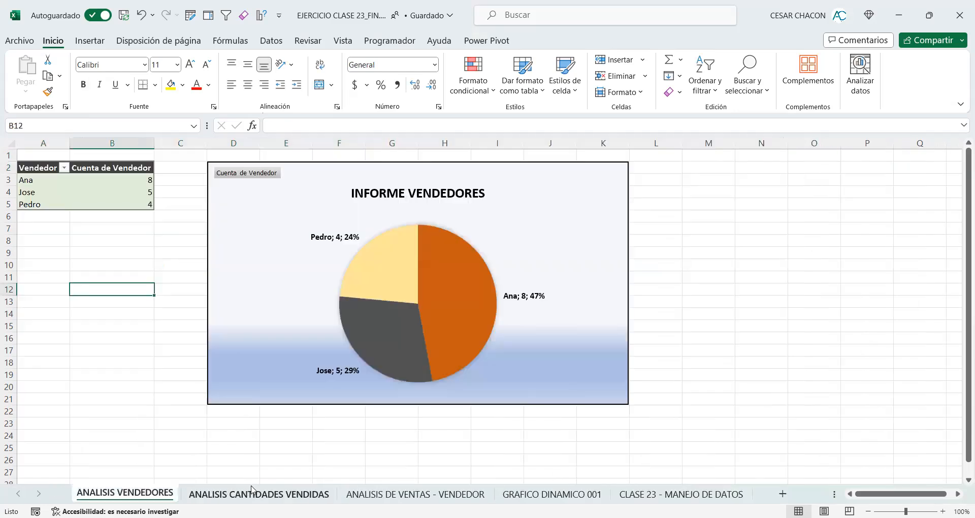
click(251, 491)
click(414, 493)
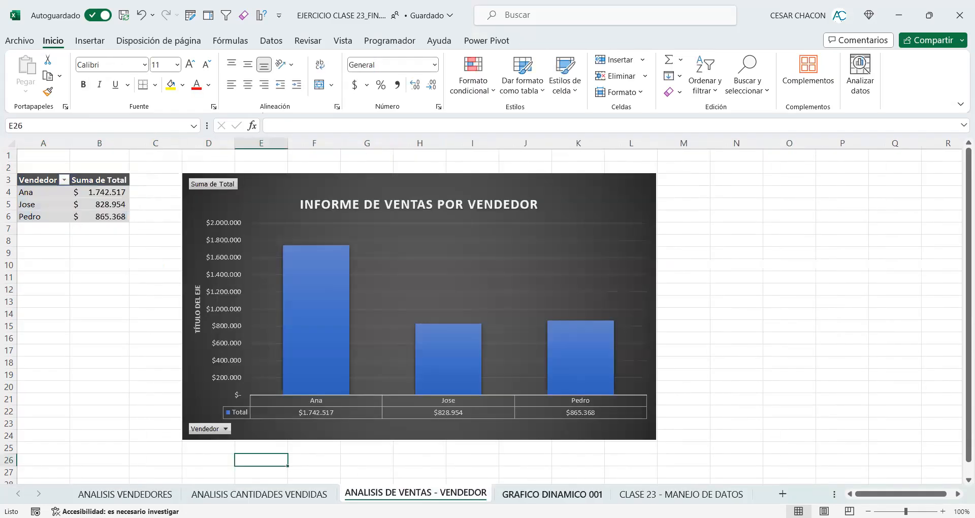
key(ctrl+Page_Down)
key(ctrl+Page_Down)
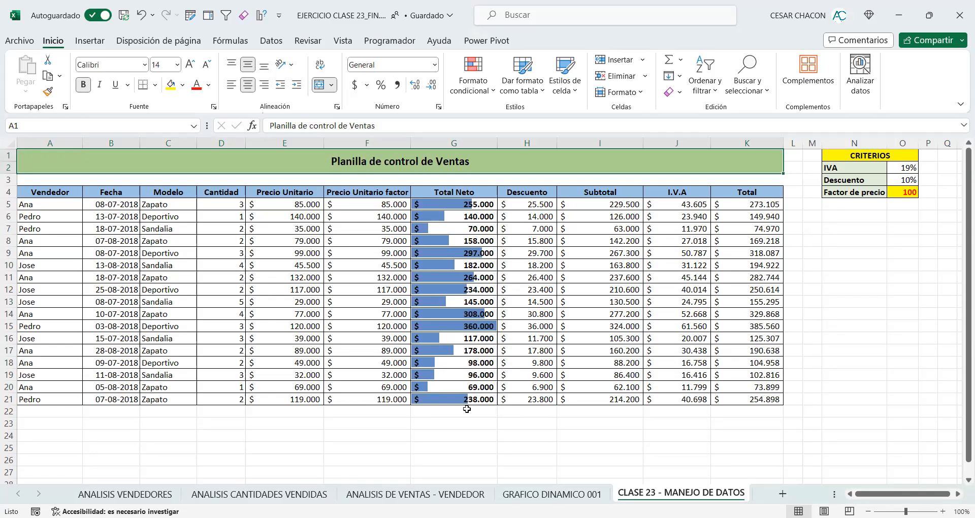
click(125, 494)
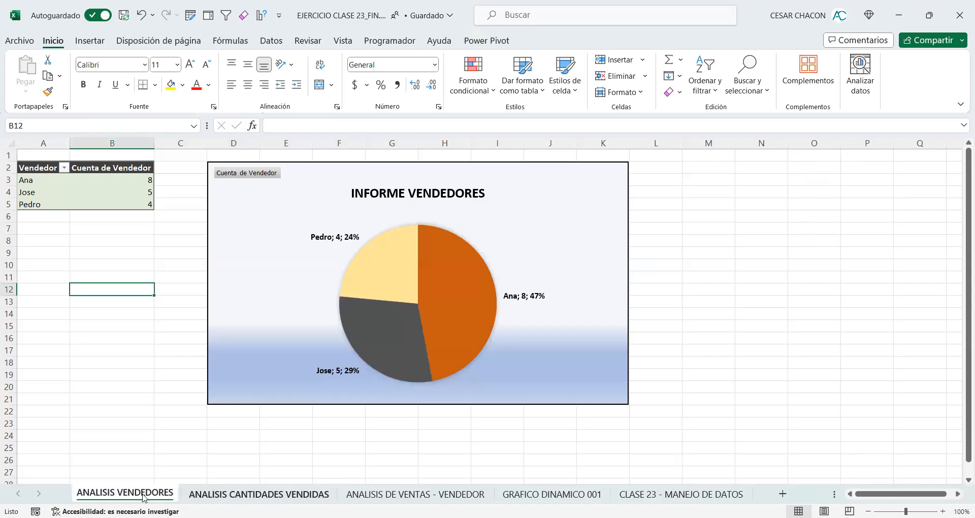
click(202, 493)
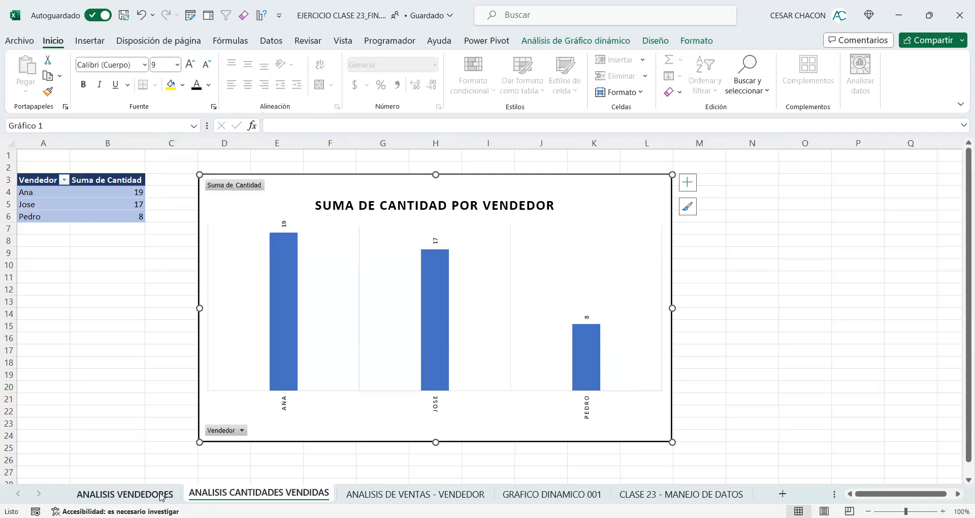
click(377, 495)
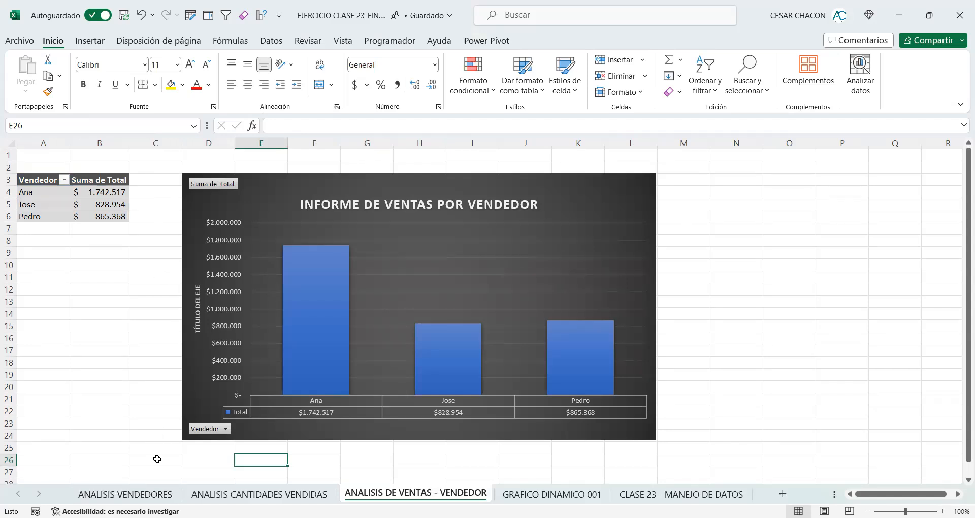
Step: Go back to the CLASE 23 - MANEJO DE DATOS sheet and bring up the workbook window commands
click(681, 494)
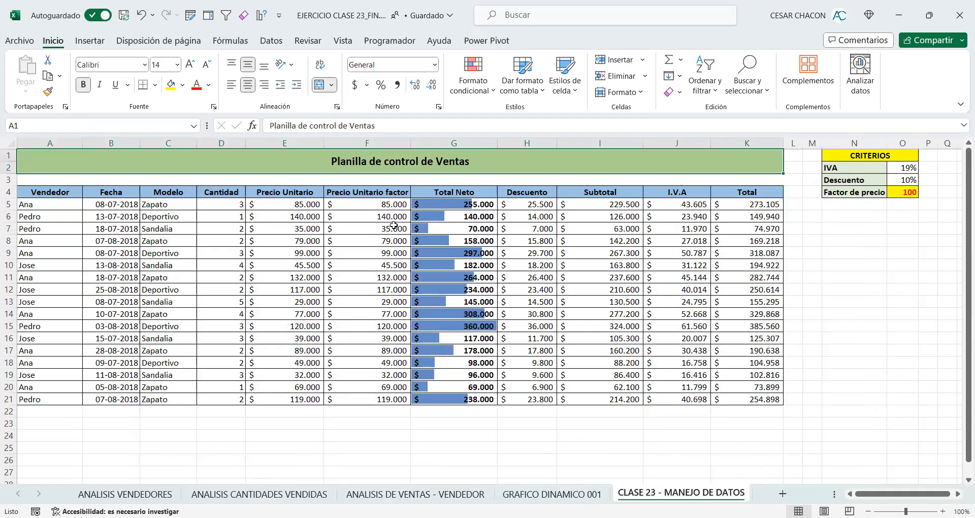
click(354, 46)
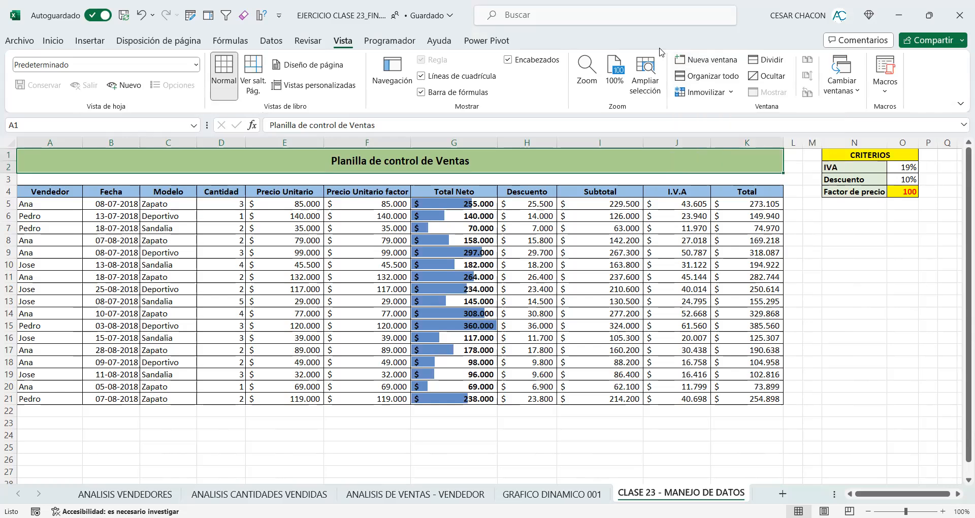
key(ctrl+2)
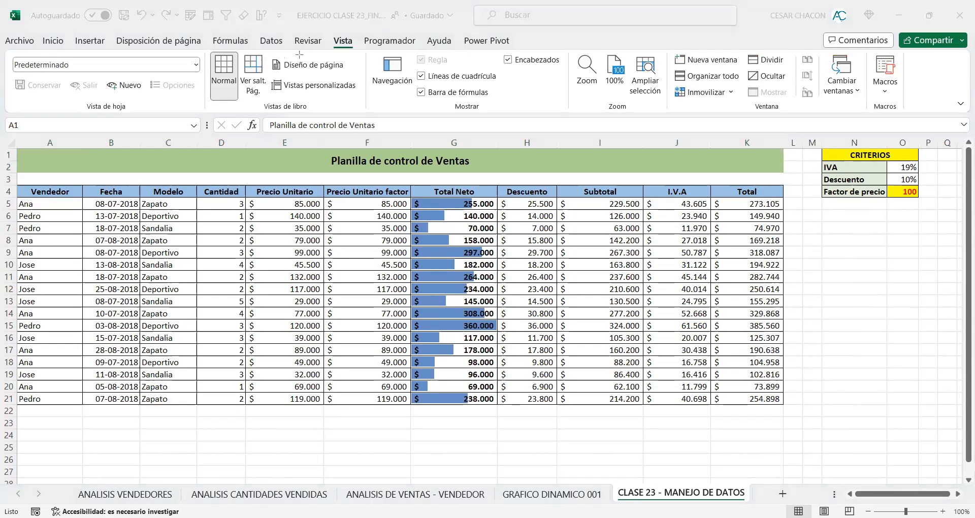
drag(328, 32, 359, 52)
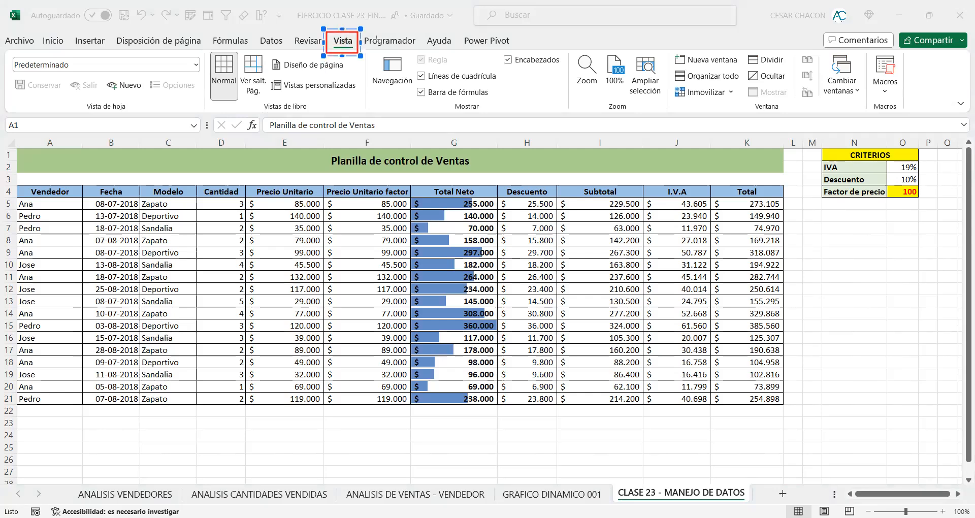
drag(292, 123, 328, 52)
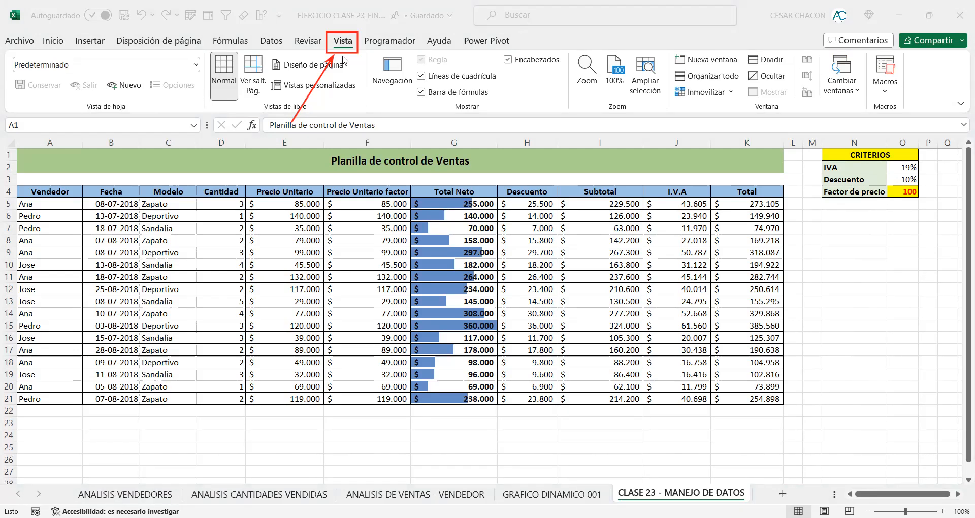
click(394, 82)
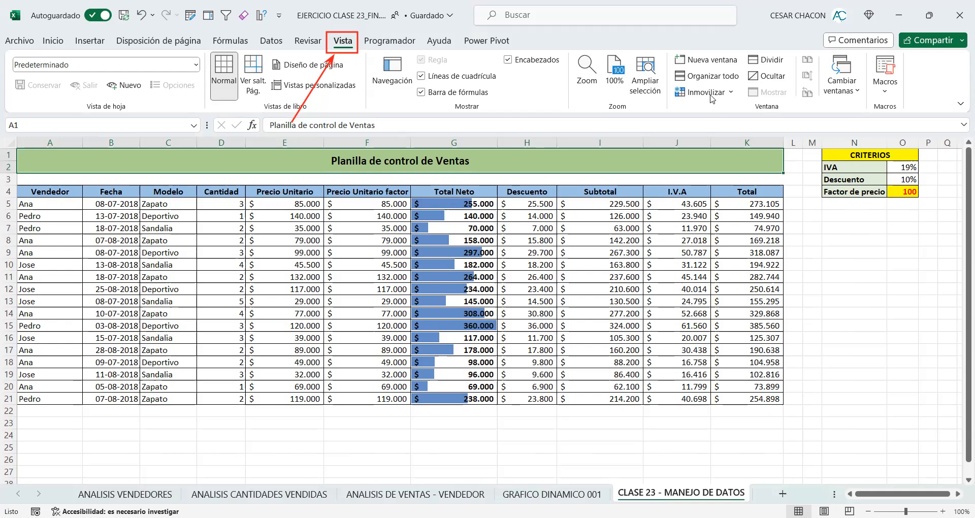
click(712, 65)
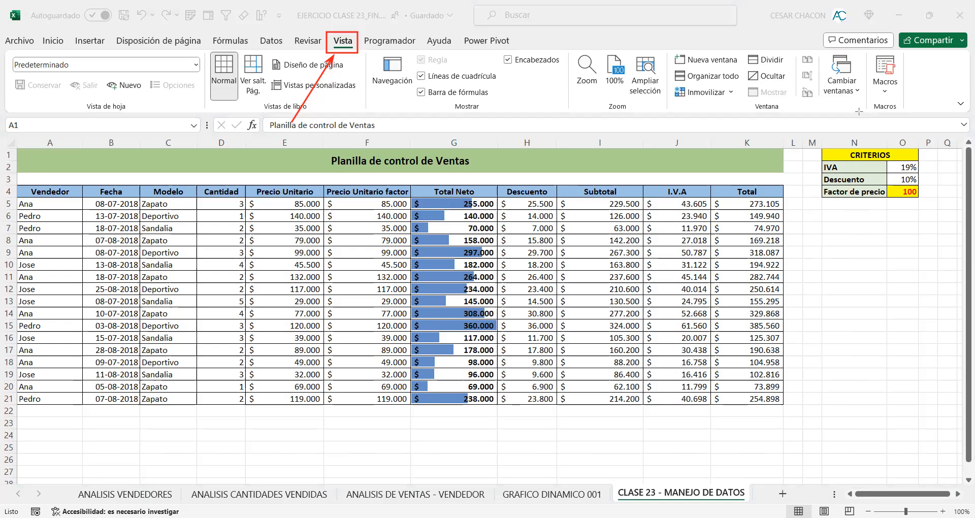
drag(866, 112, 663, 49)
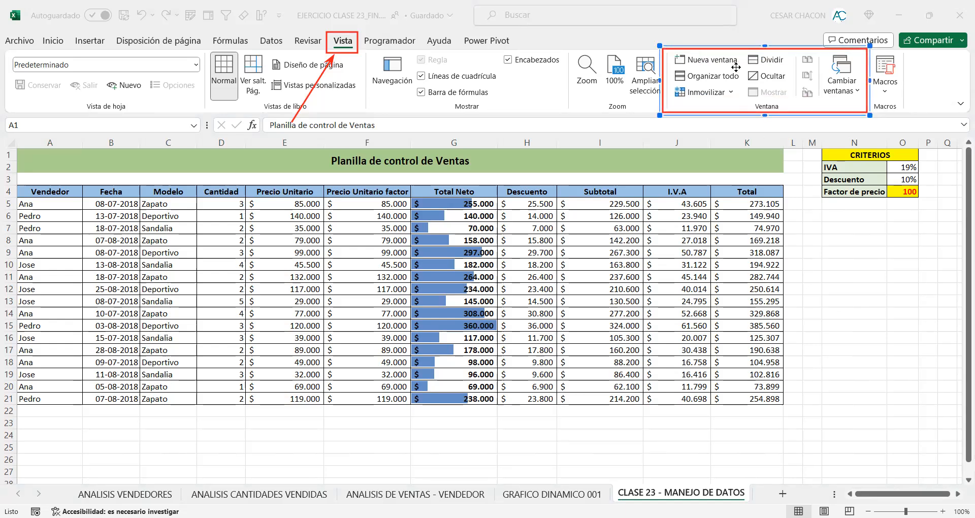
click(732, 123)
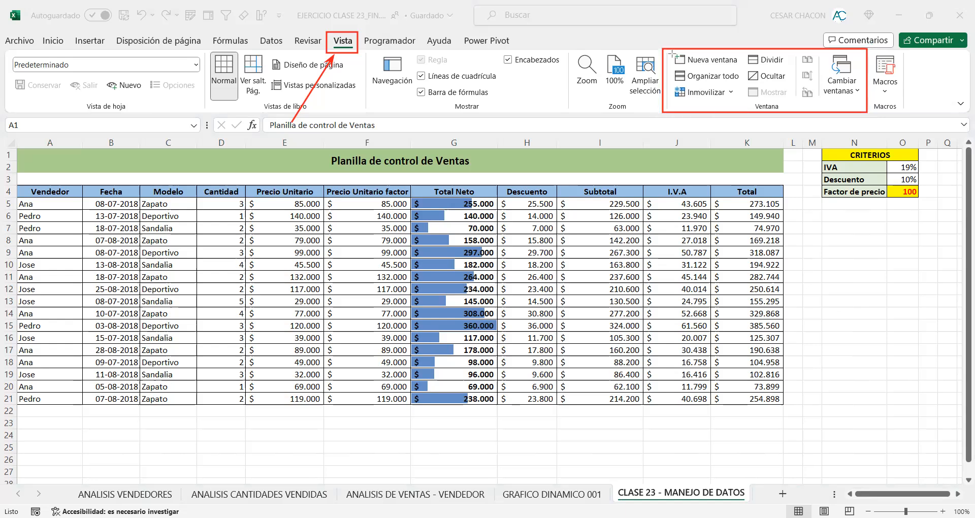
mouse_move(670, 52)
mouse_down()
mouse_move(742, 87)
mouse_move(741, 70)
mouse_up()
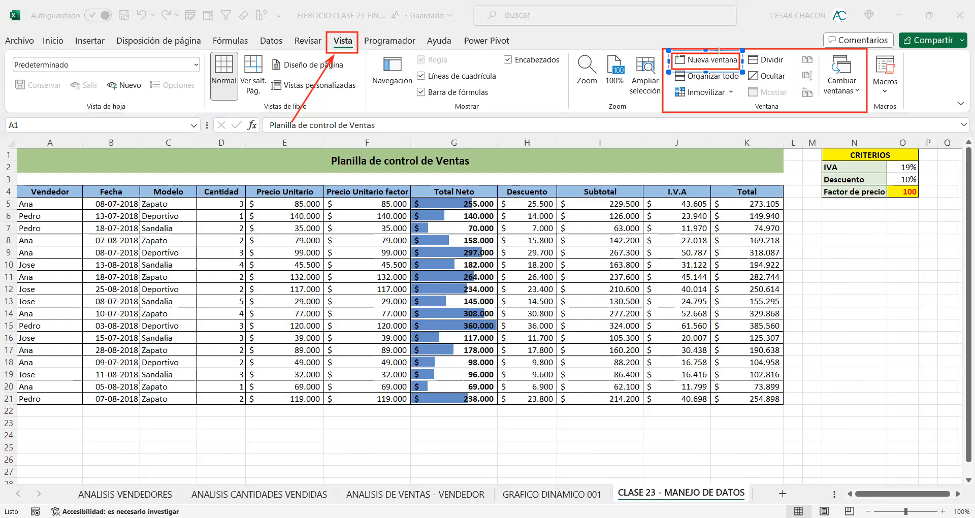
click(713, 70)
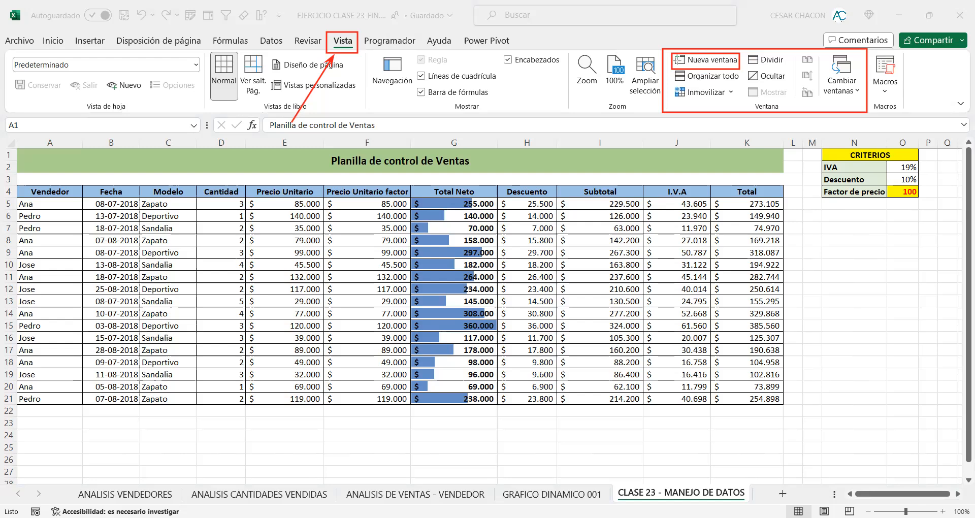
drag(420, 62, 358, 19)
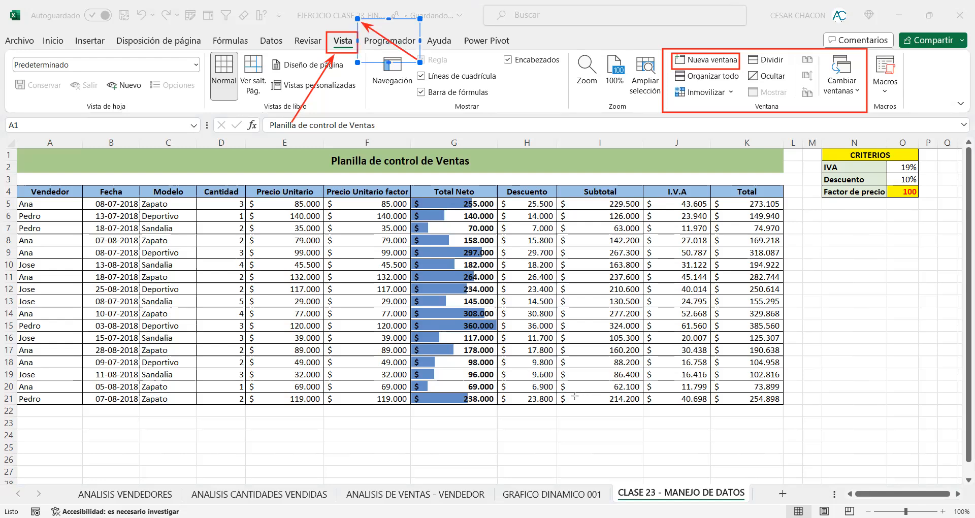
click(542, 403)
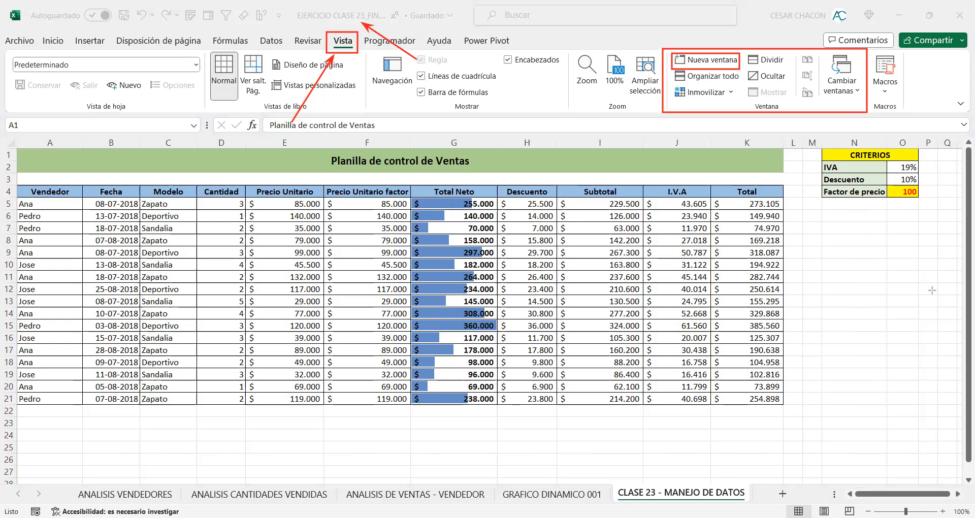
drag(742, 71, 666, 90)
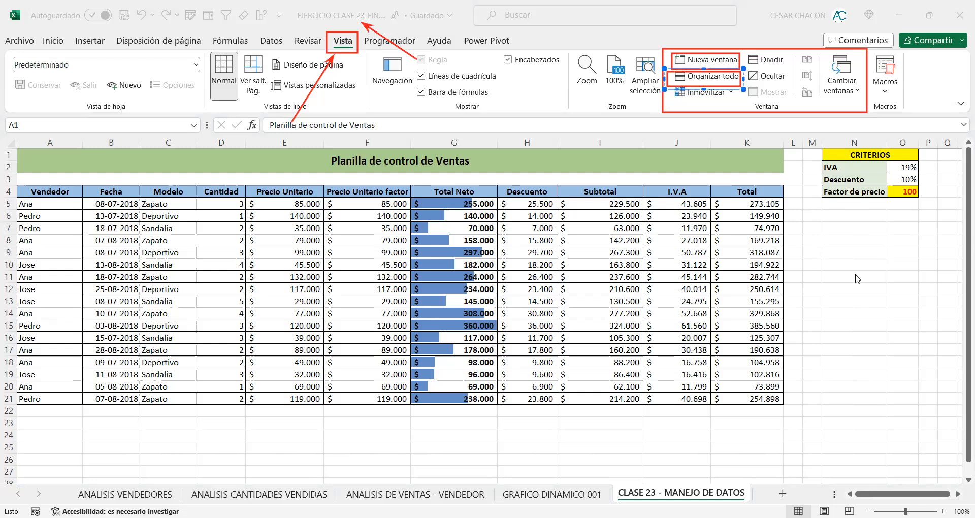
drag(593, 219, 669, 86)
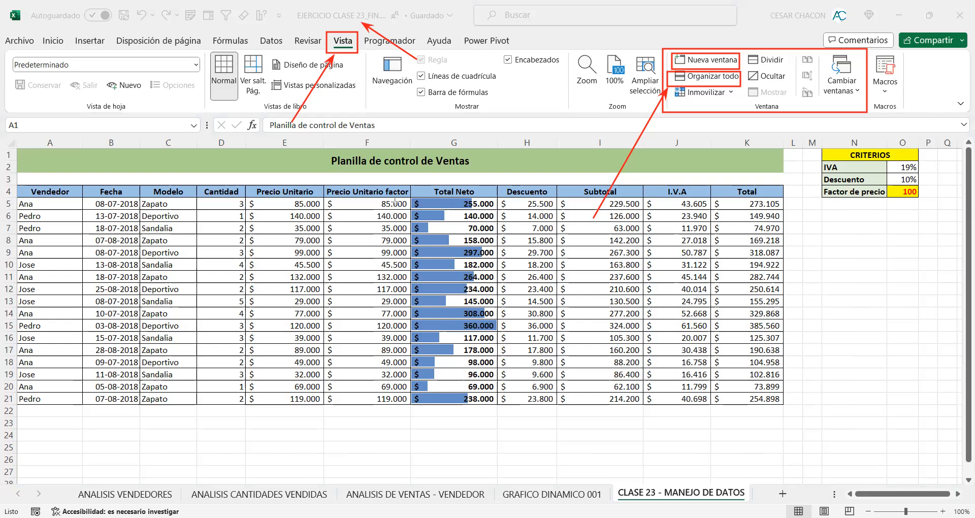
Step: Open a second window of the EJERCICIO CLASE 23_FIN workbook and check its file name
click(712, 66)
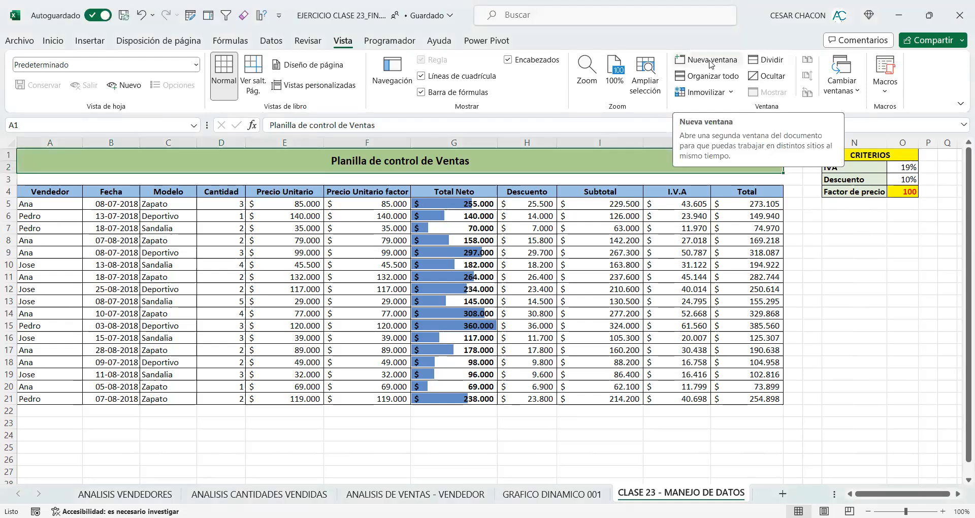
click(711, 64)
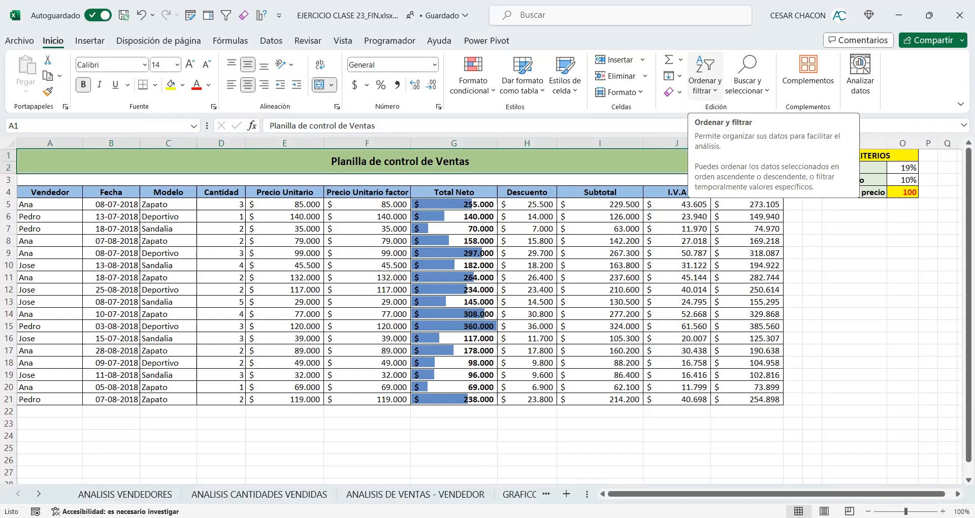
click(378, 459)
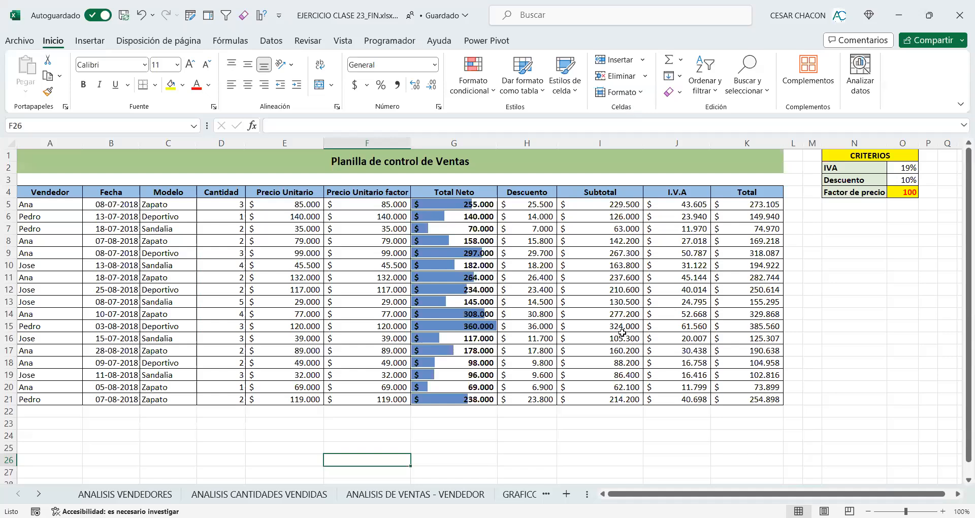
click(383, 17)
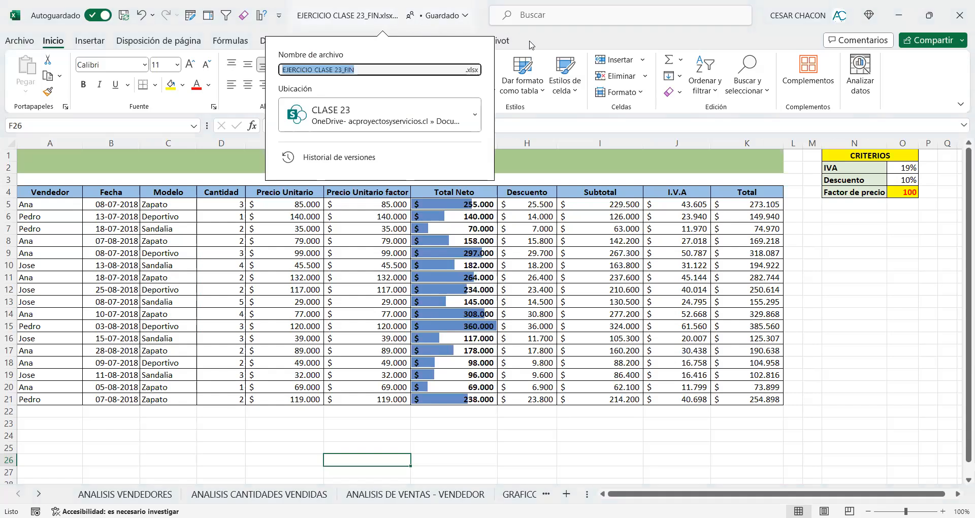
key(Escape)
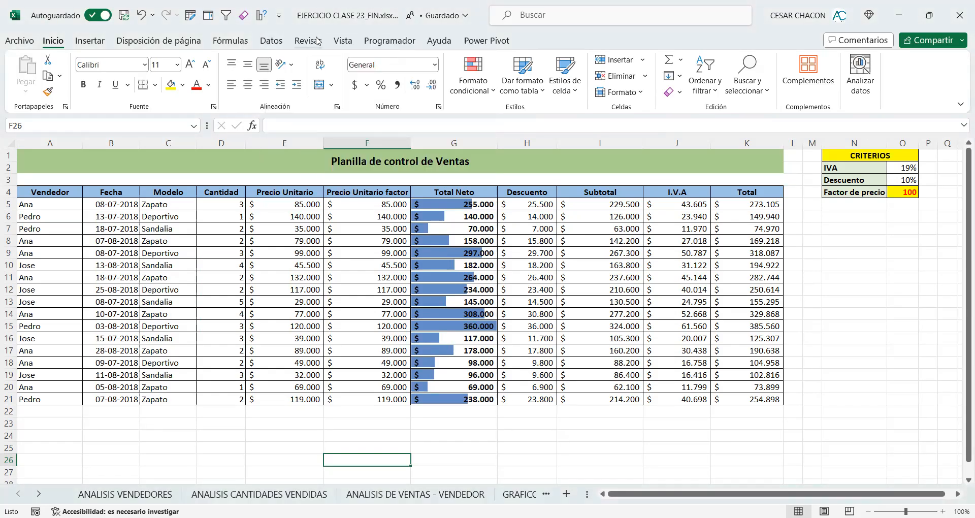
Step: Check the list of open workbook windows and open a third window of the same workbook
click(340, 41)
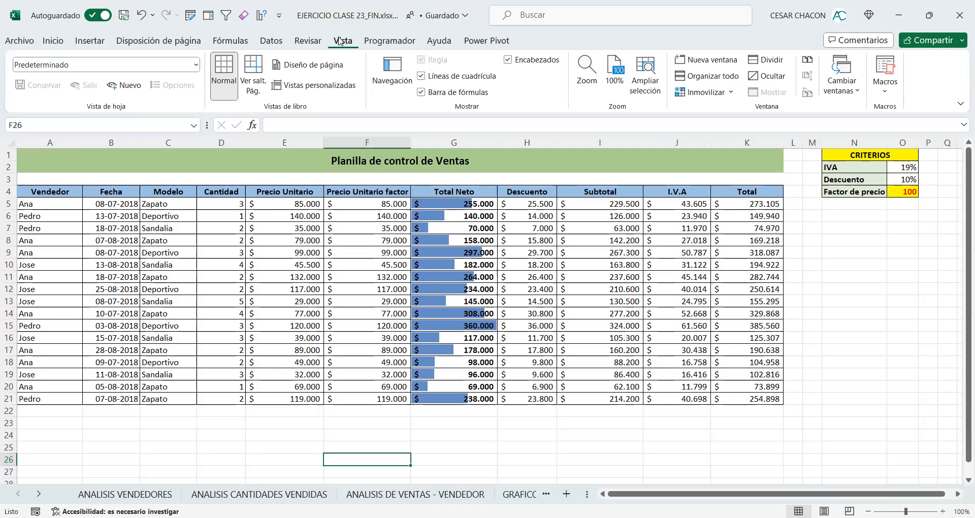
click(856, 91)
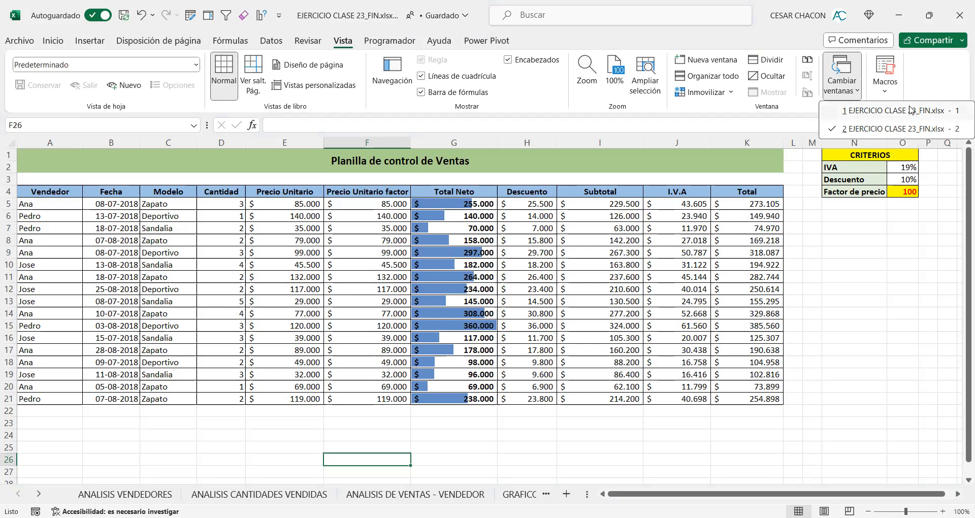
click(707, 60)
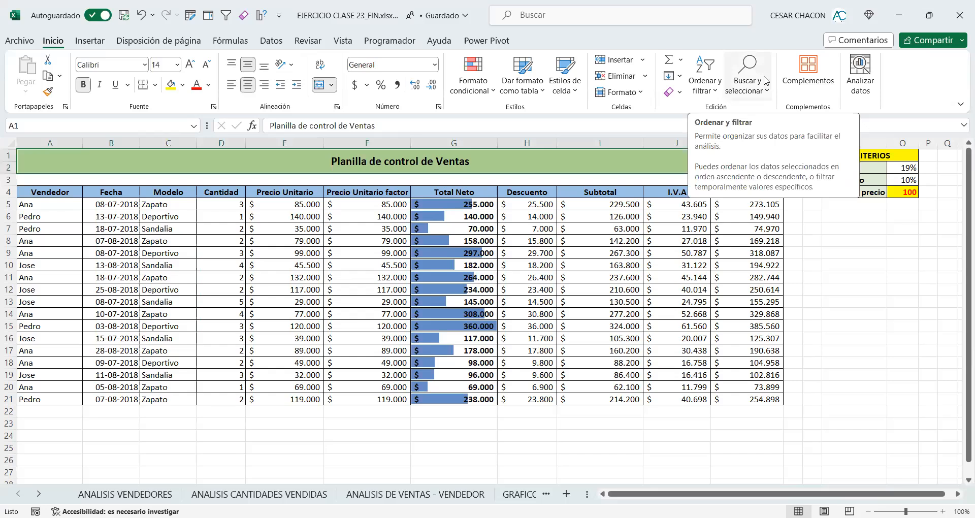
click(340, 41)
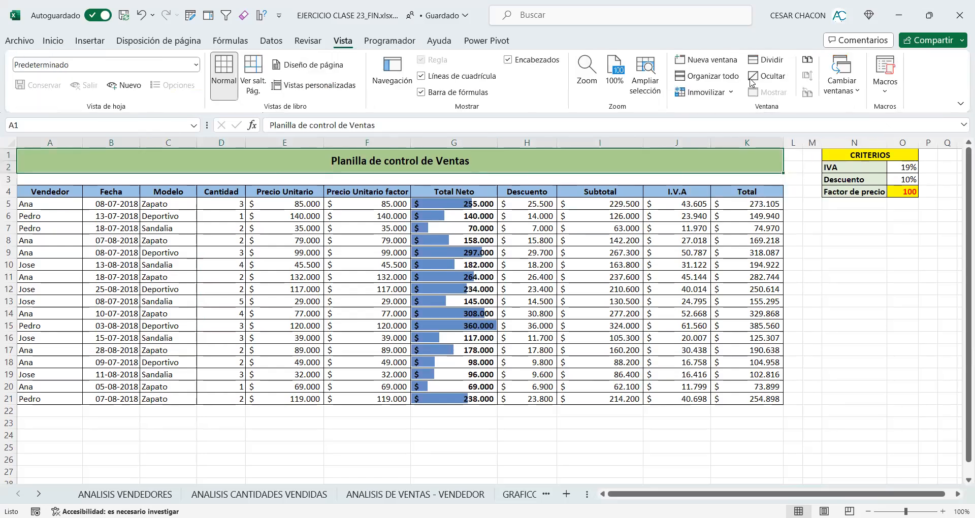
Step: Check the list of open workbook windows, close the fourth window and check the list again
click(852, 96)
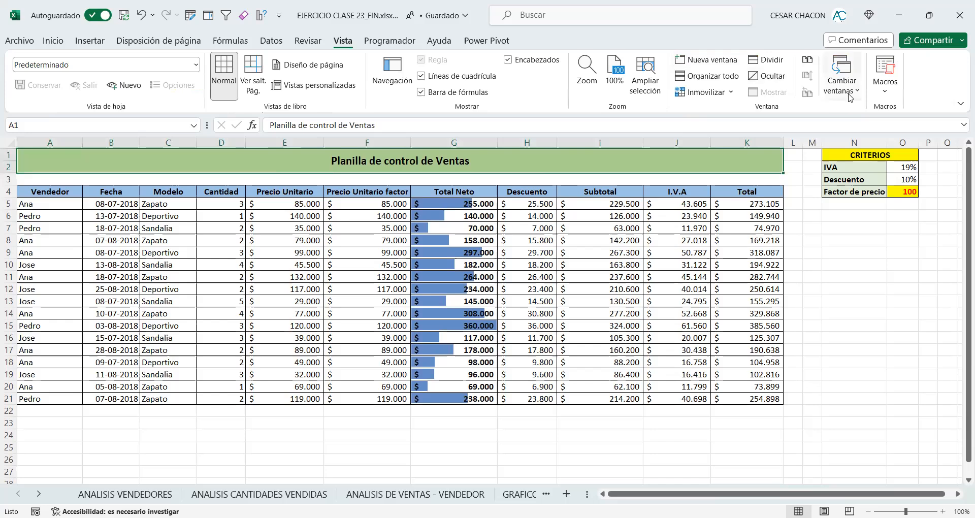
click(848, 96)
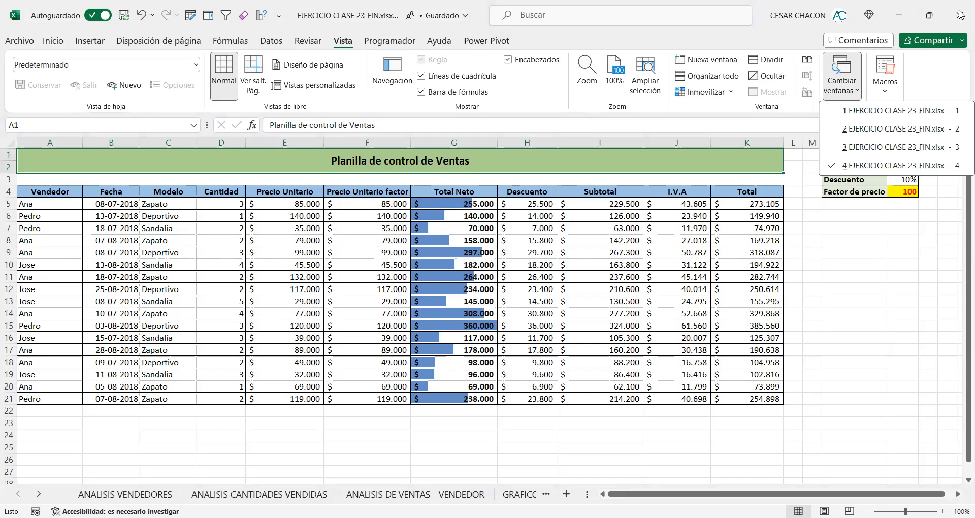
click(344, 41)
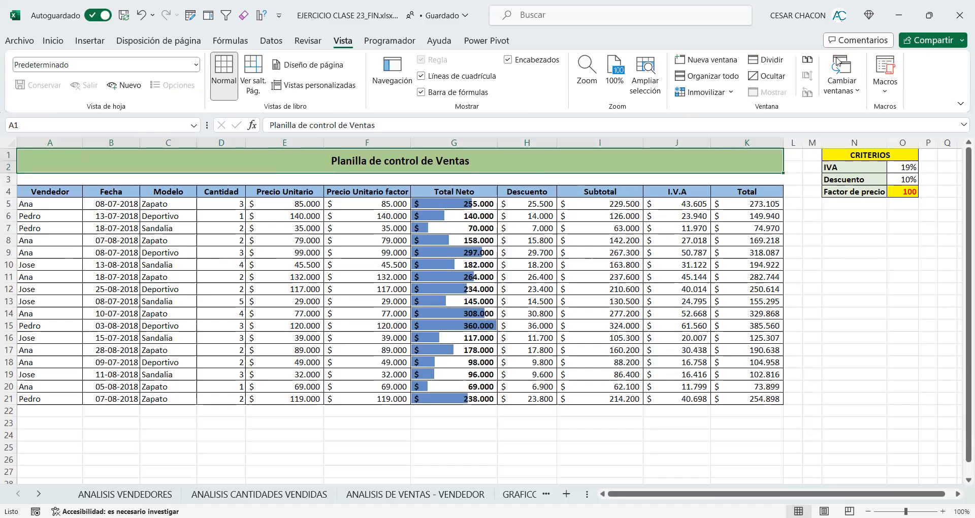
click(841, 90)
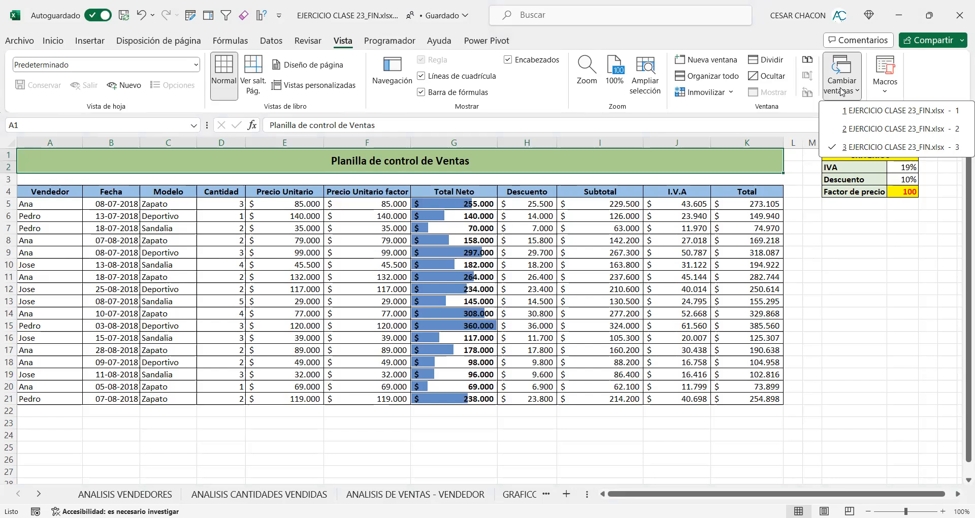
Step: Arrange the windows with the Vertical option, limited to the windows of the active workbook
click(712, 83)
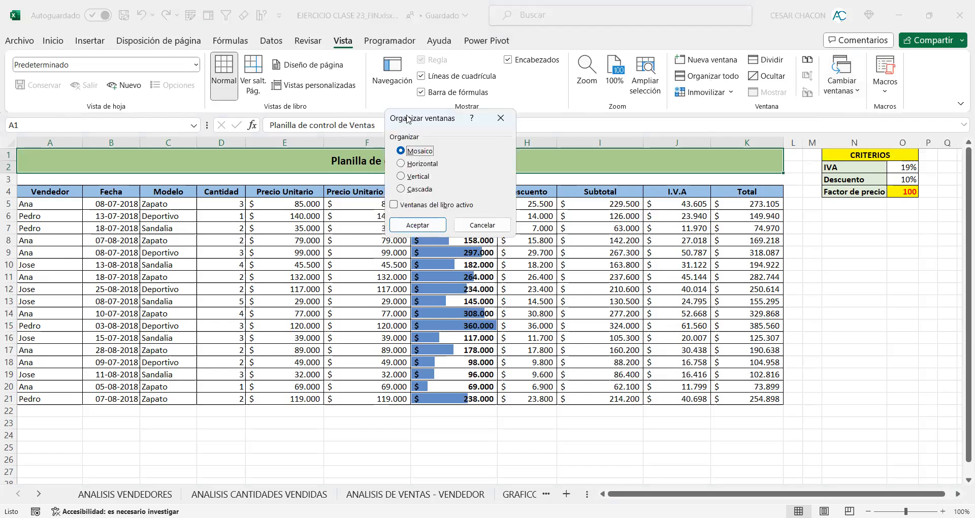
drag(408, 119, 483, 241)
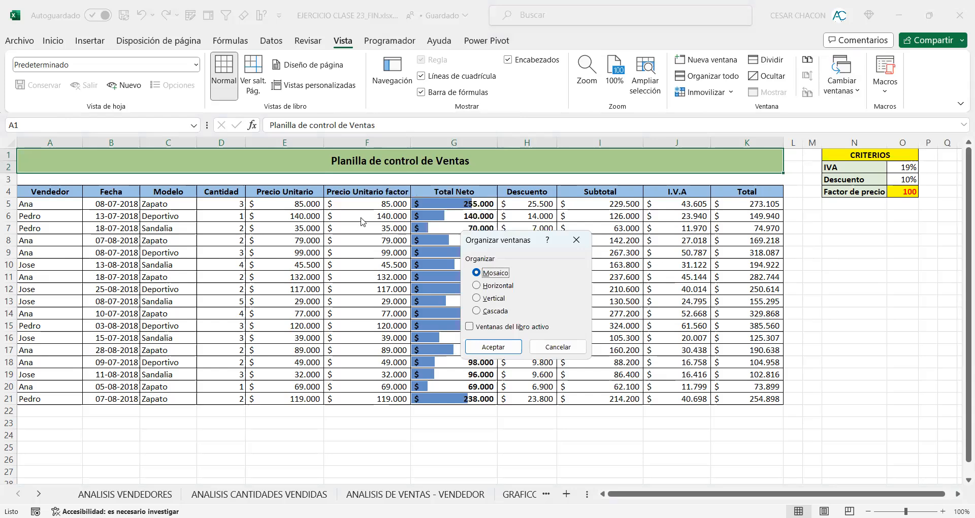
click(477, 301)
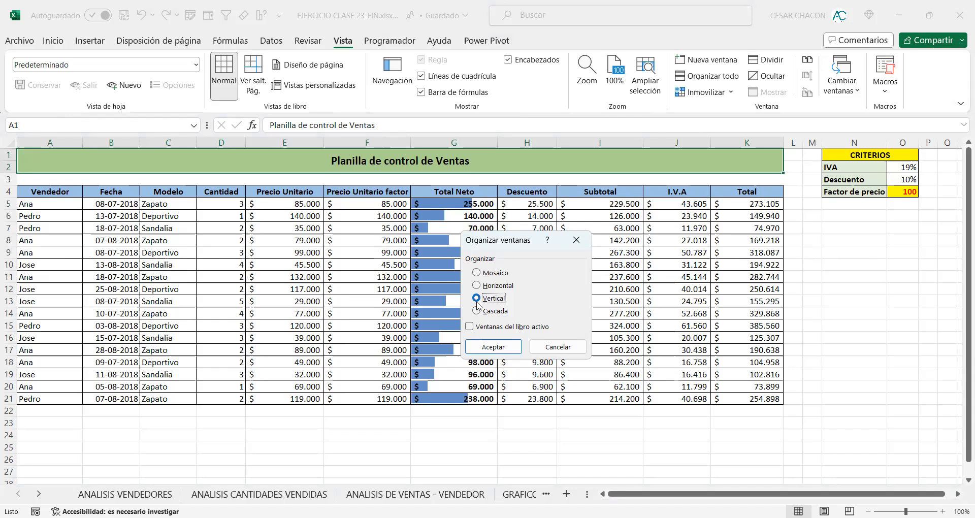
click(473, 326)
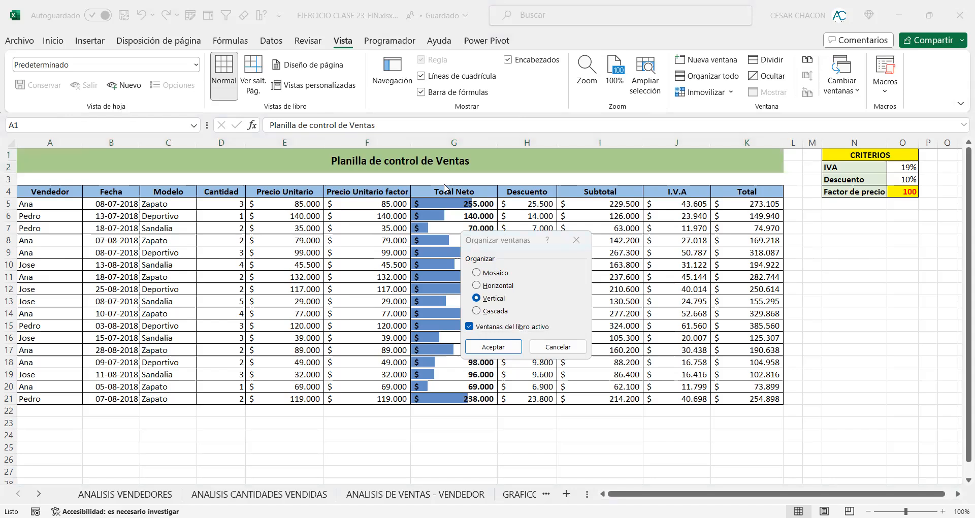
drag(454, 320, 565, 335)
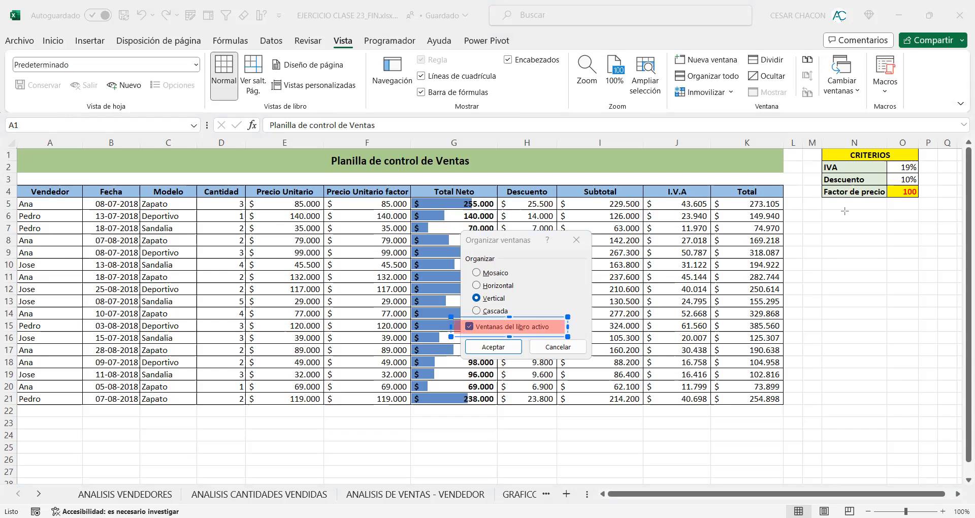
drag(645, 252, 564, 323)
click(812, 290)
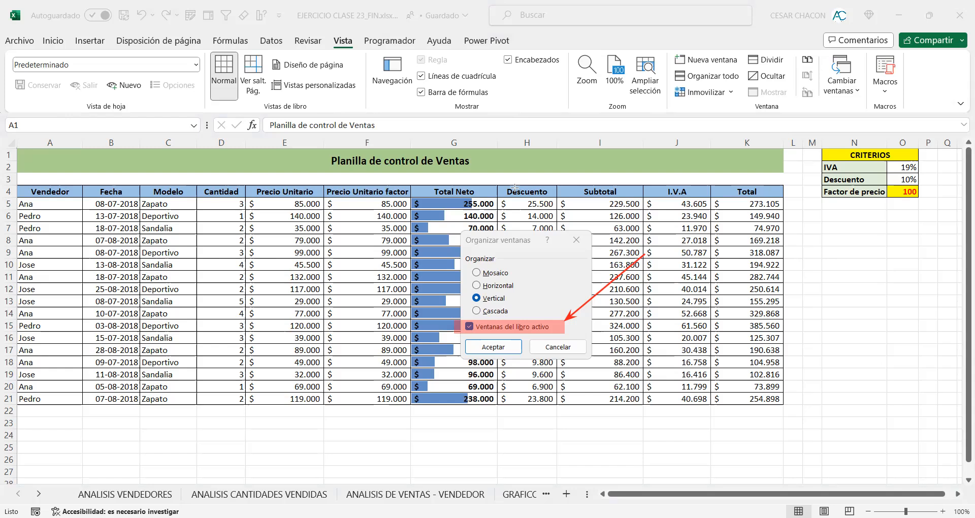
mouse_move(166, 159)
mouse_down()
mouse_move(359, 32)
mouse_move(362, 15)
mouse_up()
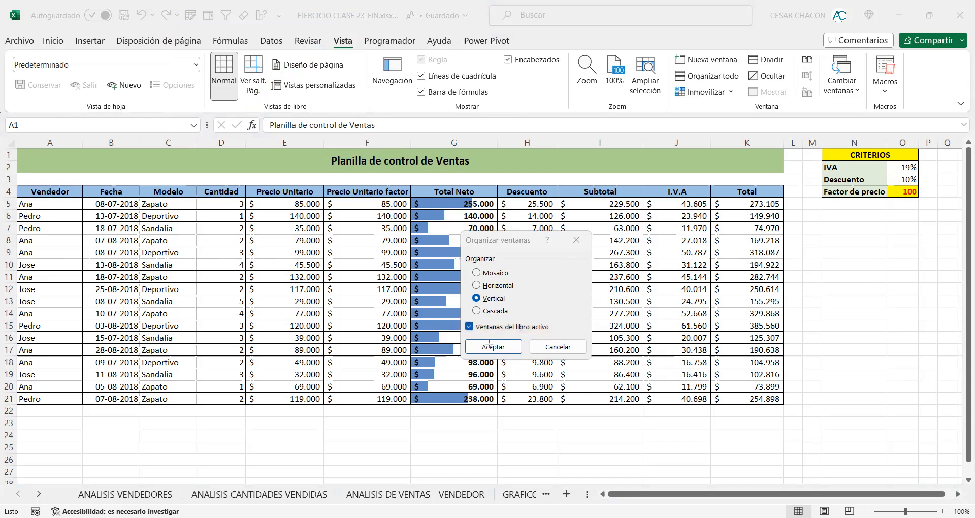
click(511, 345)
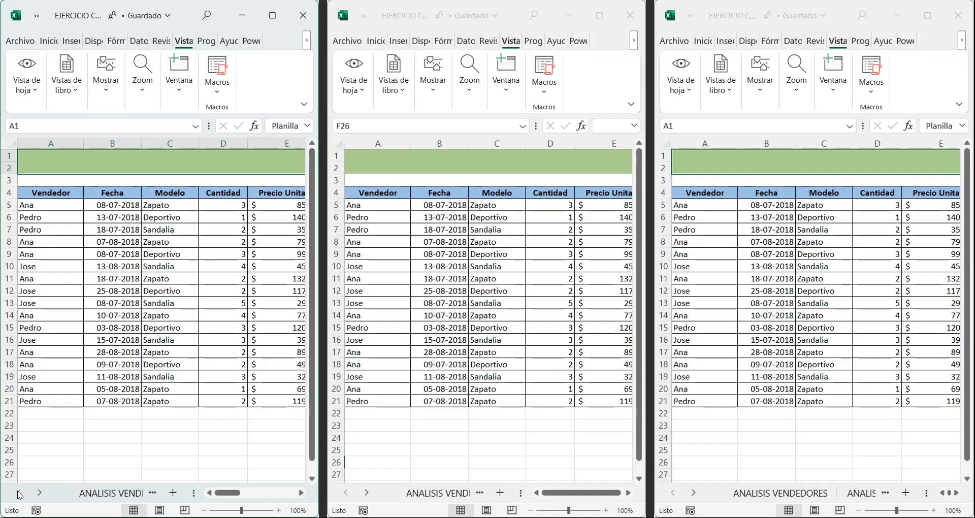
Step: Show the ANALISIS VENDEDORES pie chart in the first window and the ANALISIS CANTIDADES VENDIDAS column chart at 70% zoom in the second
click(101, 491)
drag(226, 492, 258, 492)
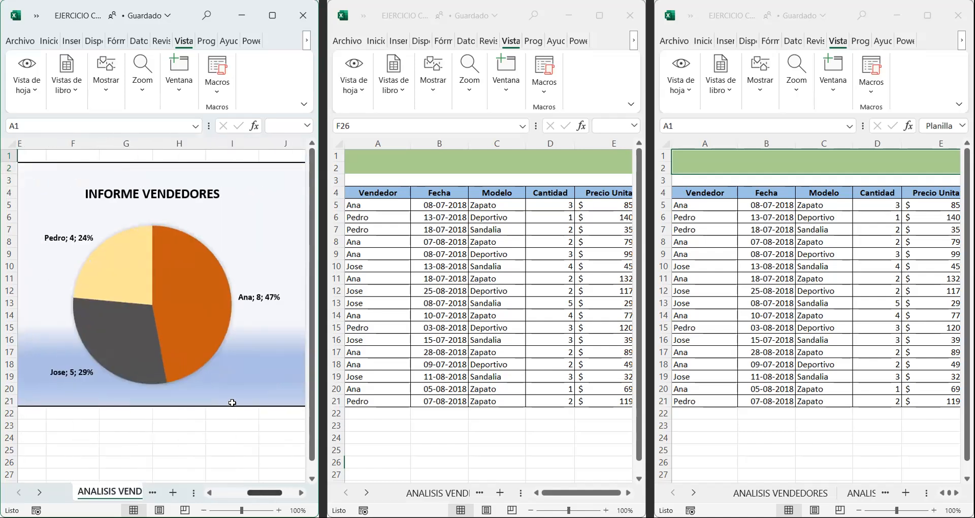
click(359, 456)
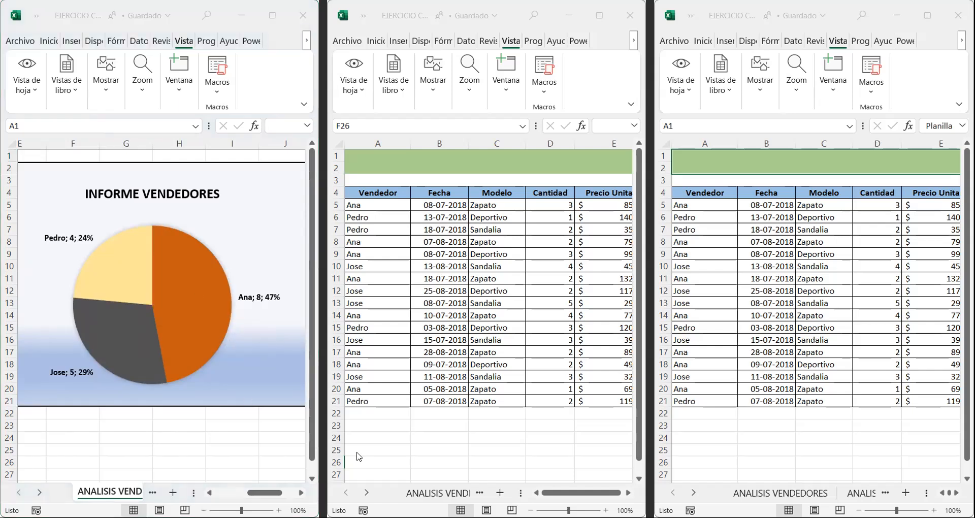
click(367, 492)
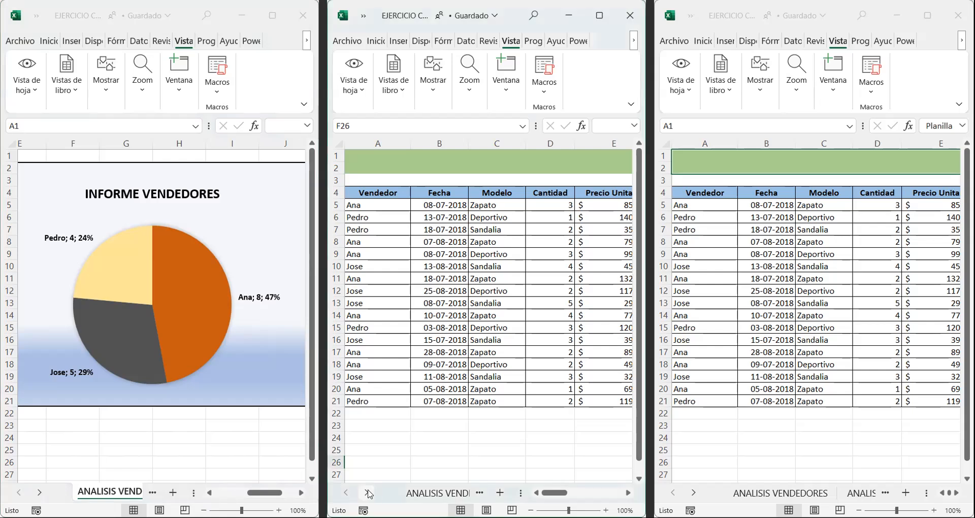
click(438, 491)
drag(559, 493, 587, 498)
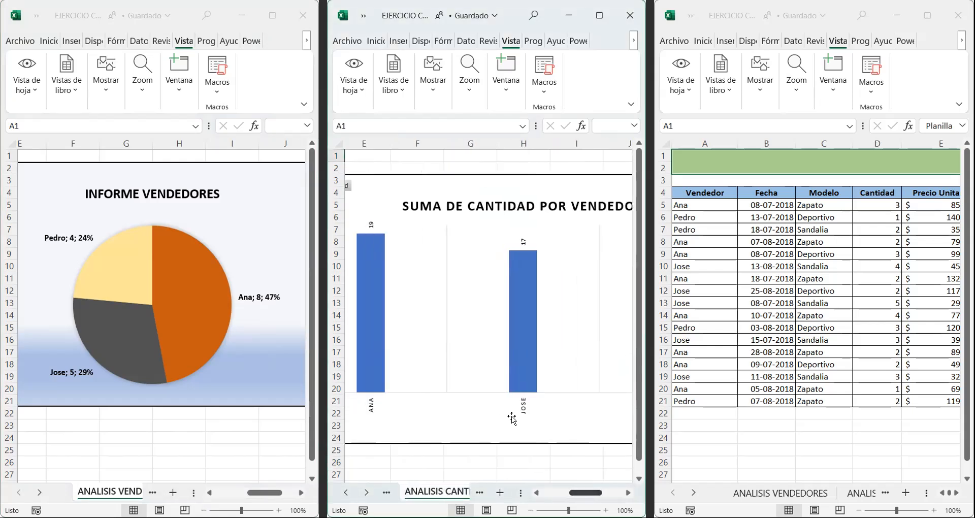
scroll(507, 410, down, 1)
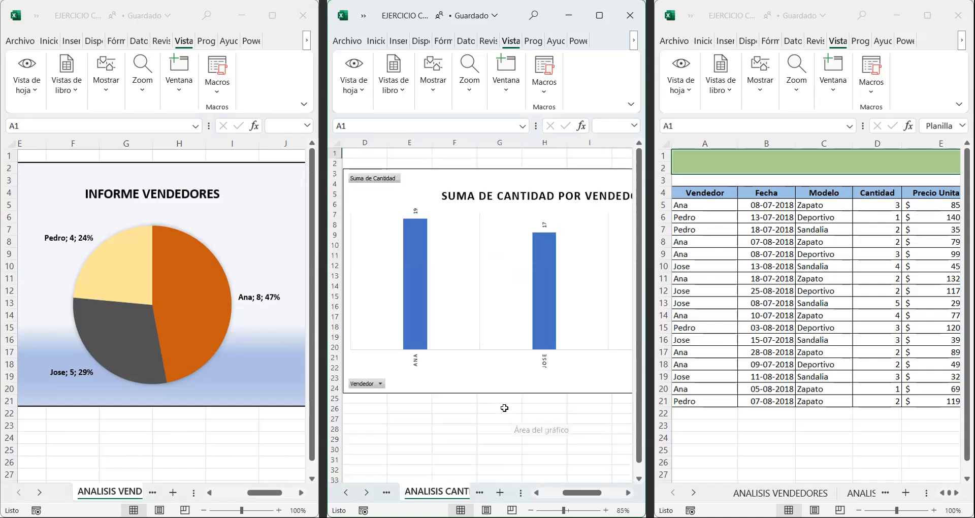
drag(565, 492, 577, 492)
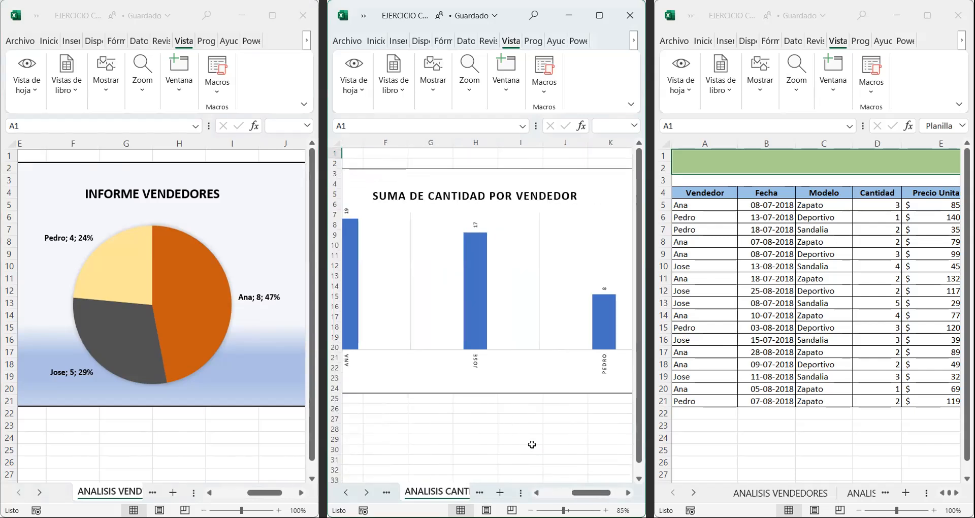
scroll(529, 441, down, 1)
mouse_move(573, 492)
mouse_down()
mouse_move(564, 492)
mouse_move(581, 491)
mouse_up()
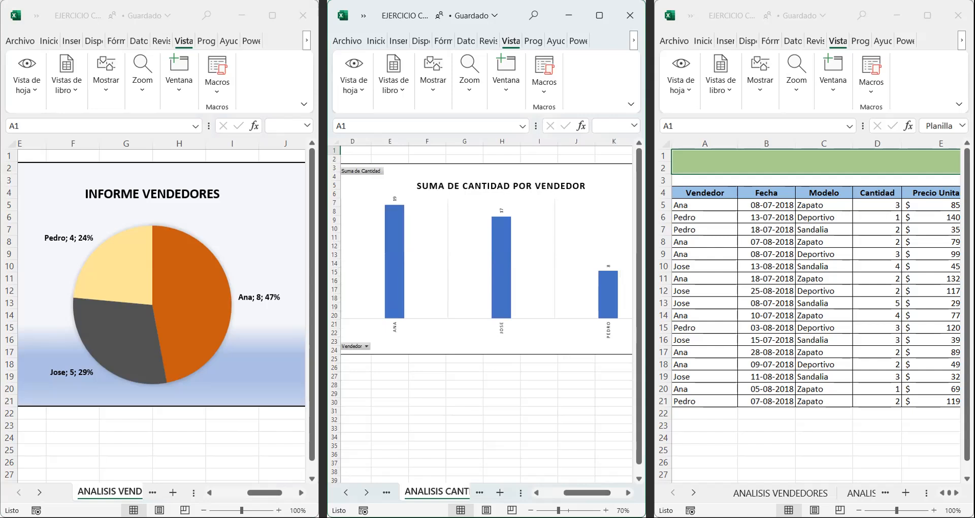
Step: Show the ANALISIS DE VENTAS - VENDEDOR sheet in the third window, with its chart in view at 70% zoom
click(707, 476)
click(695, 492)
click(694, 493)
click(767, 493)
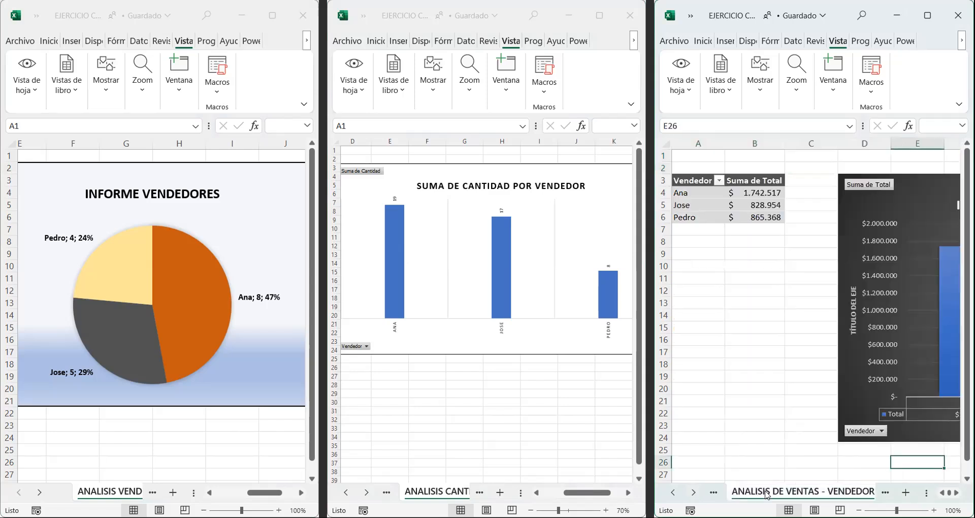
scroll(812, 304, right, 3)
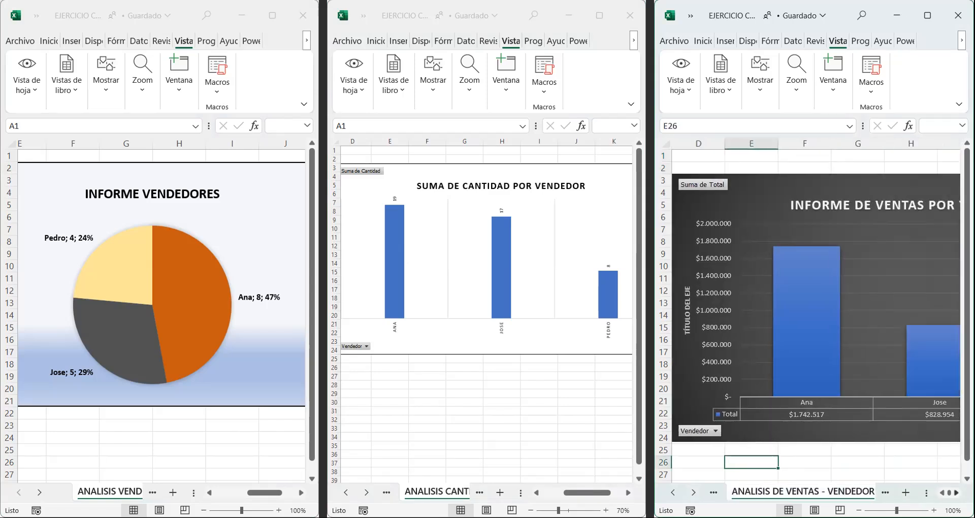
ctrl+scroll(849, 376, down, 1)
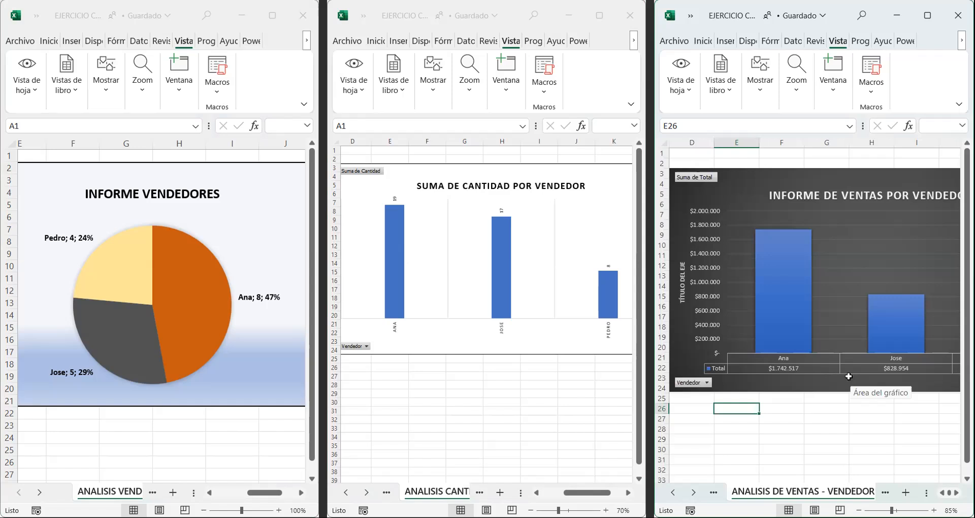
scroll(848, 376, down, 1)
scroll(939, 464, right, 1)
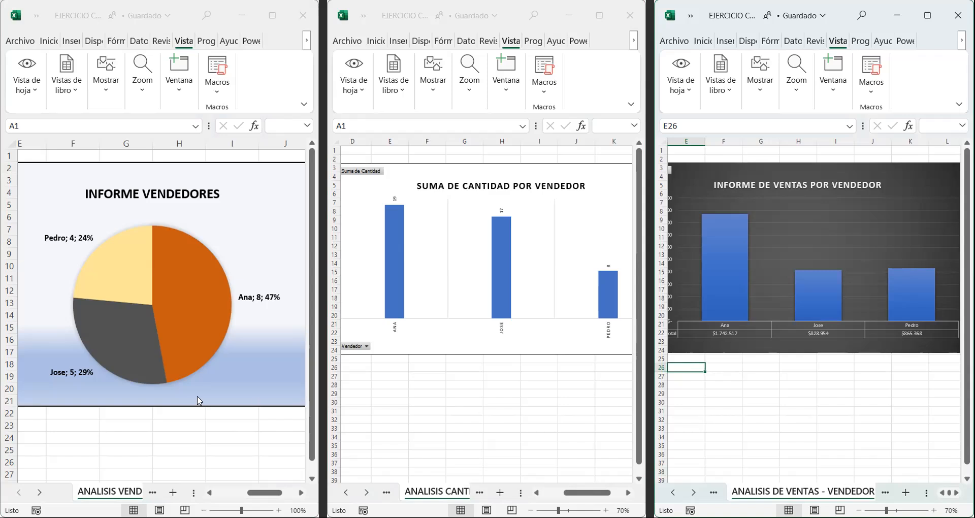
mouse_move(802, 305)
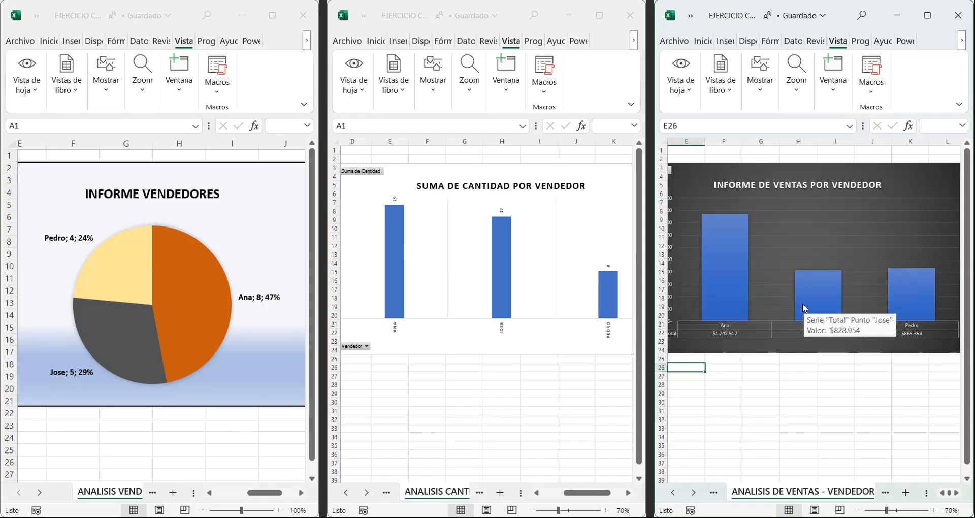
Step: Enter ANALISIS DE VENTAS in cell G27 below the sales chart in the third window
click(757, 375)
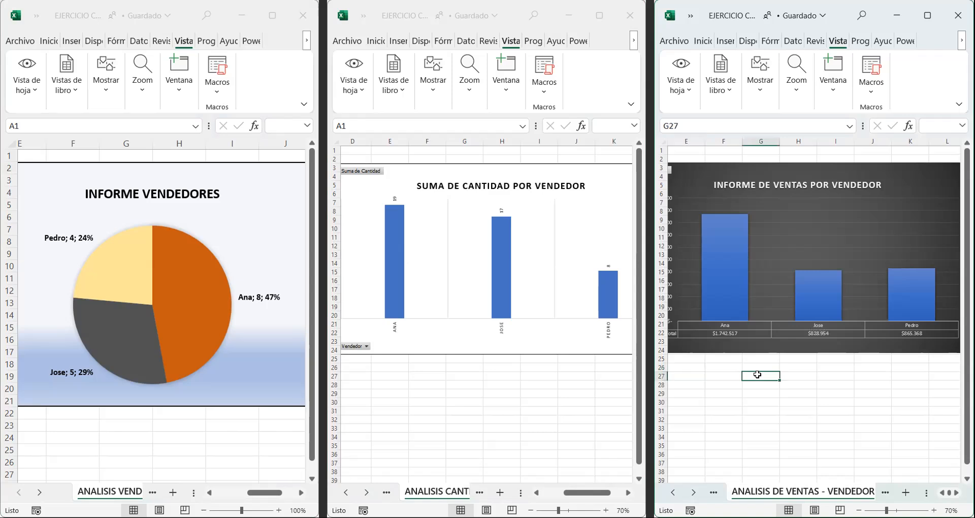
text(A)
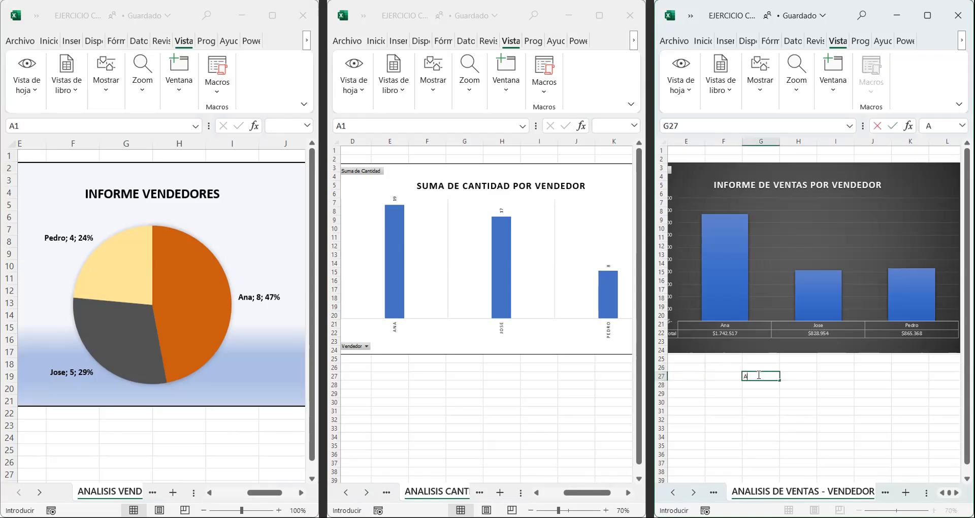
text(NALISIS DE VENTAS)
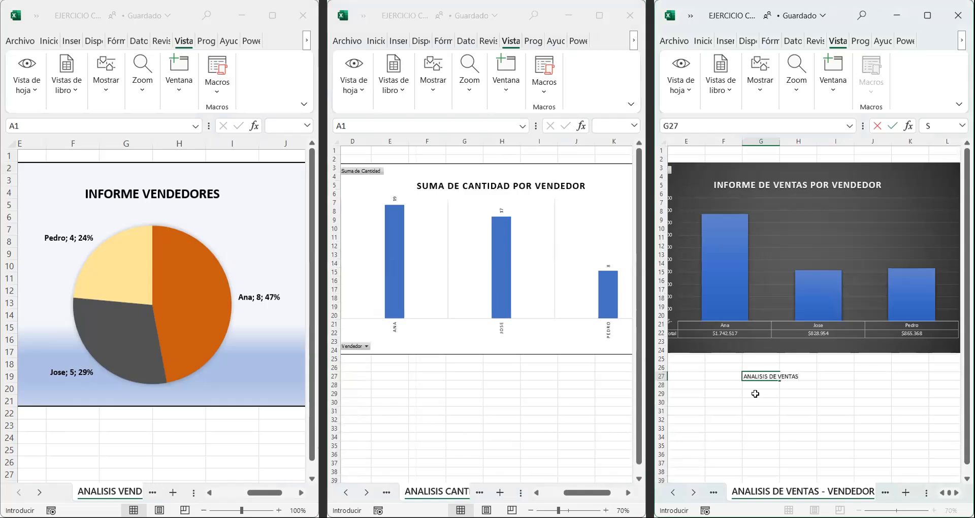
click(757, 393)
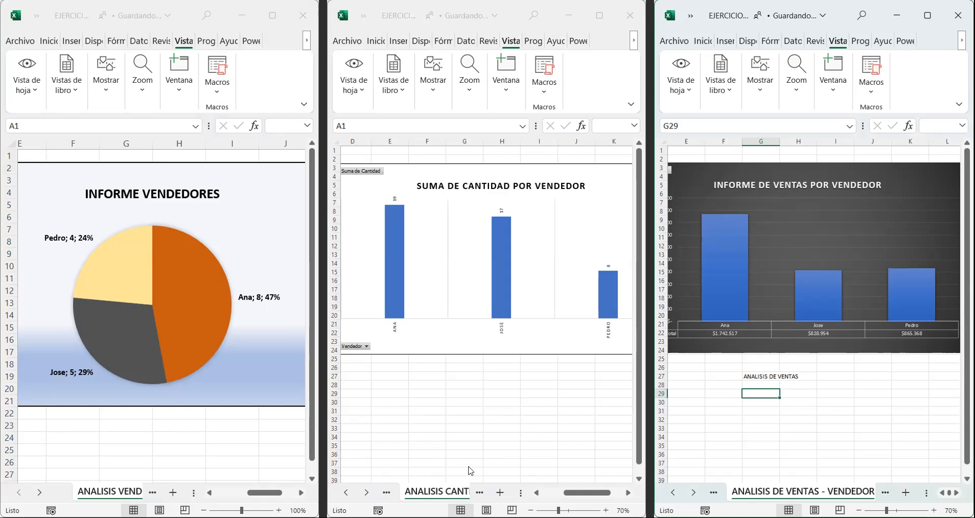
Step: Show the ANALISIS DE VENTAS - VENDEDOR sheet in the second window and clear the text in cell G27
click(368, 493)
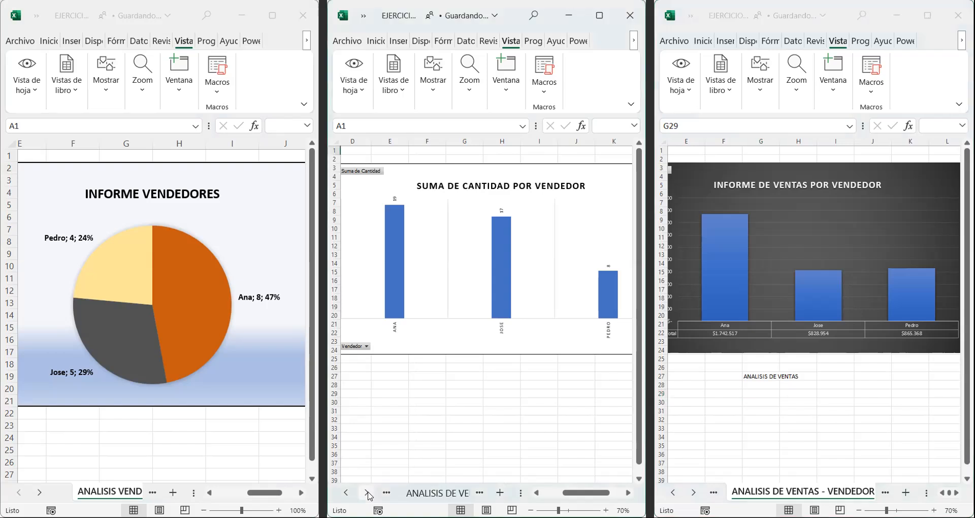
click(432, 496)
drag(553, 498, 573, 495)
scroll(577, 426, down, 1)
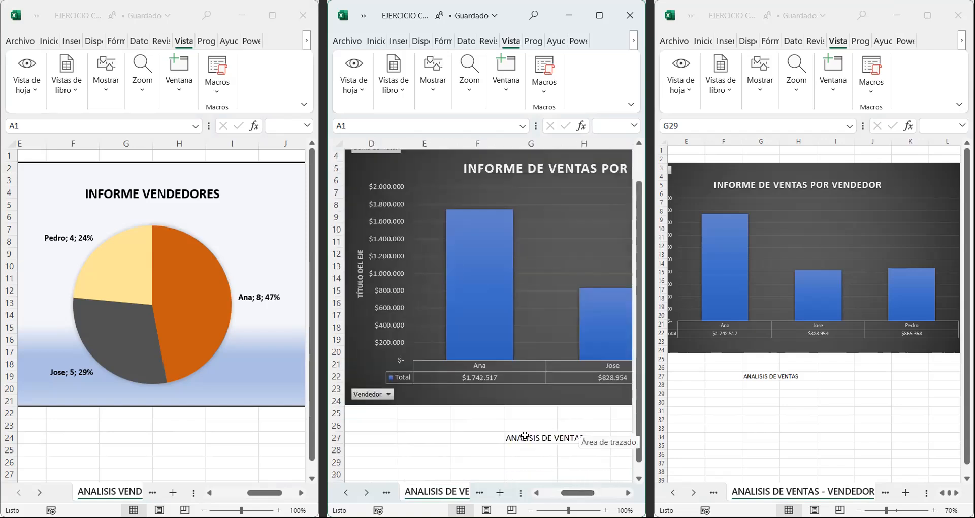
click(525, 436)
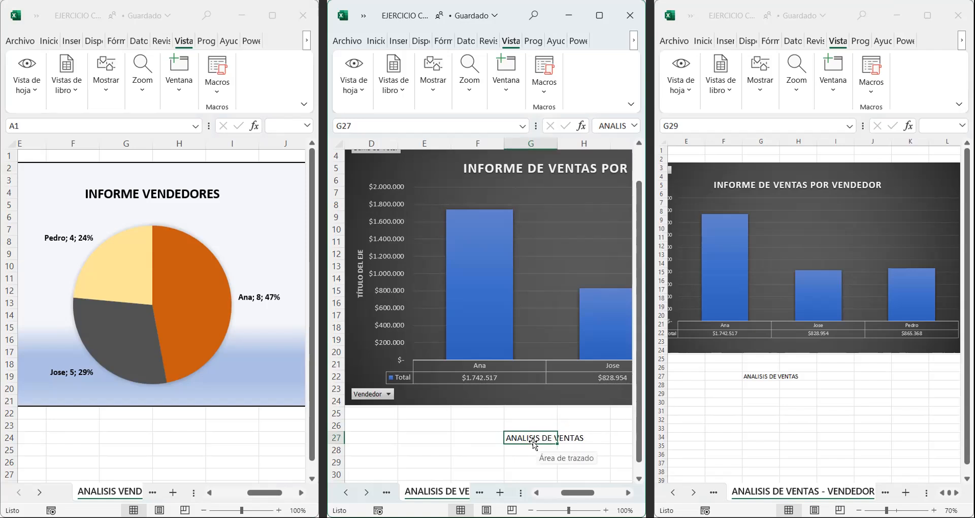
key(Delete)
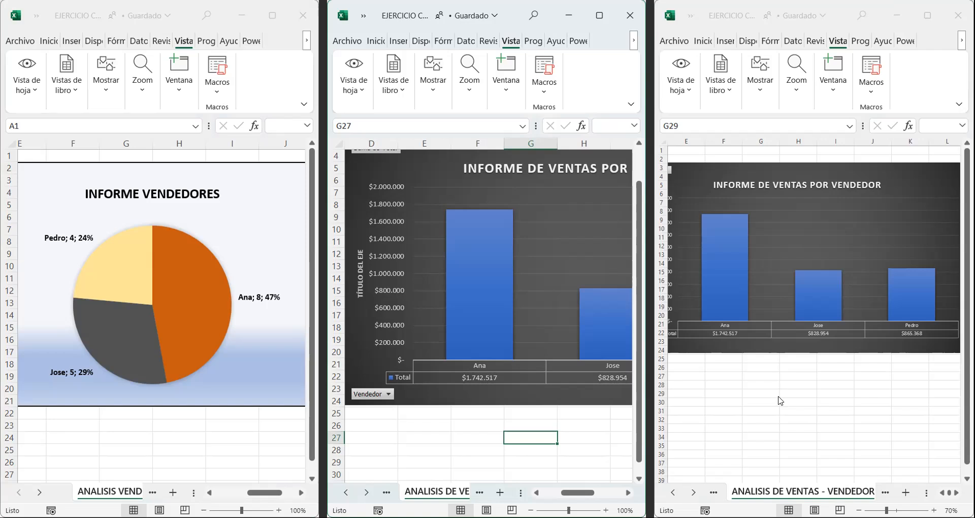
Step: Enter A and B in F27:G27 and C and D in F28:G28 in the second window, and select the range F27:G28
click(486, 440)
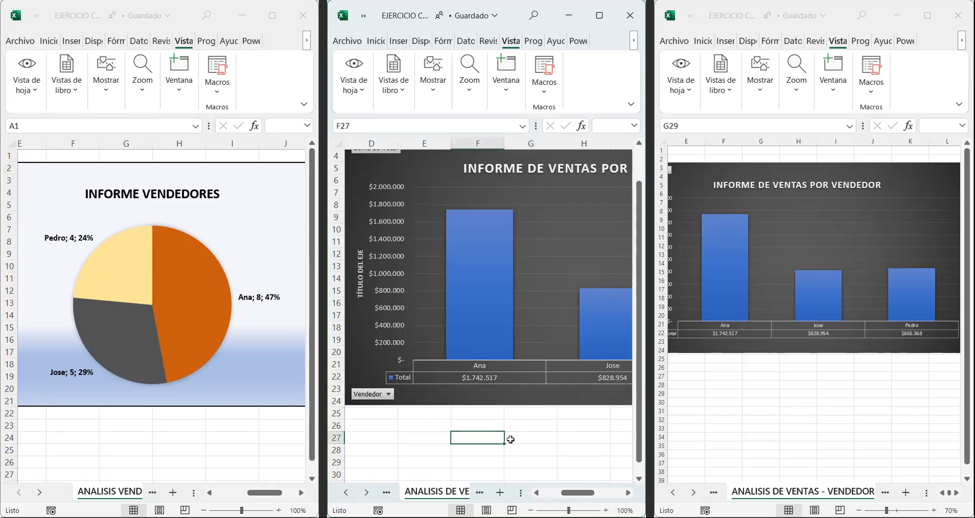
text(A)
key(Tab)
text(B)
key(Return)
text(C)
key(Tab)
text(D)
click(469, 429)
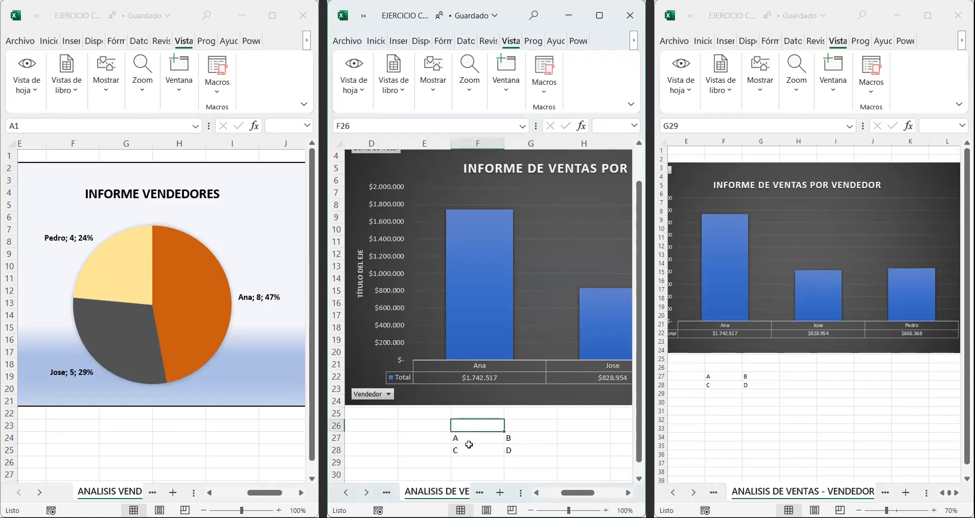
drag(485, 439, 507, 447)
drag(590, 429, 589, 429)
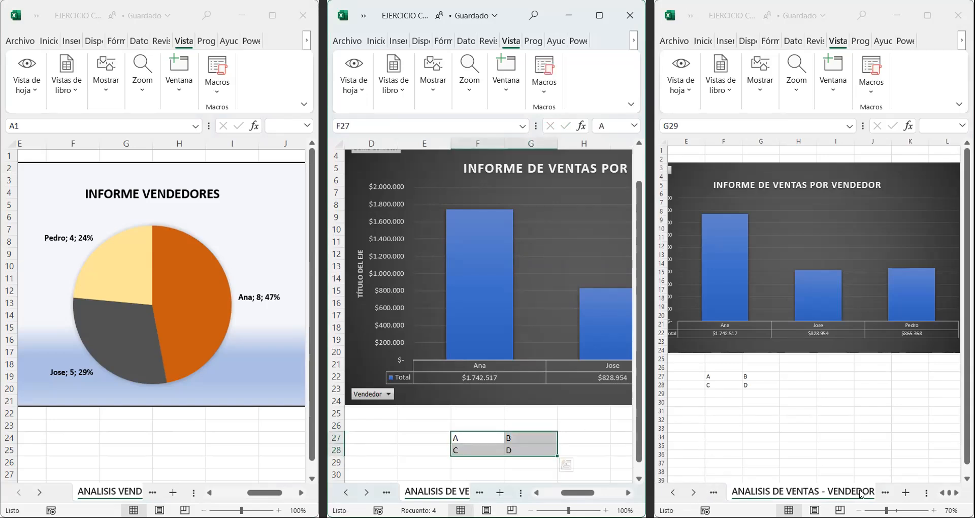
Step: Switch the third window to the CLASE 23 - MANEJO DE DATOS sheet
click(694, 494)
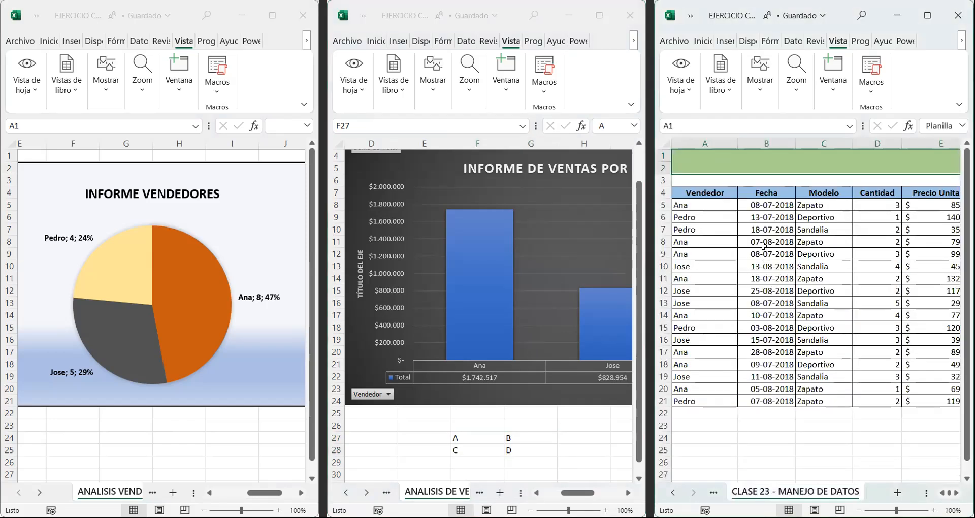
Step: Move the A–D block from F27:G28 in the second window to B28:C29 on the CLASE 23 sheet in the third window
scroll(763, 247, down, 3)
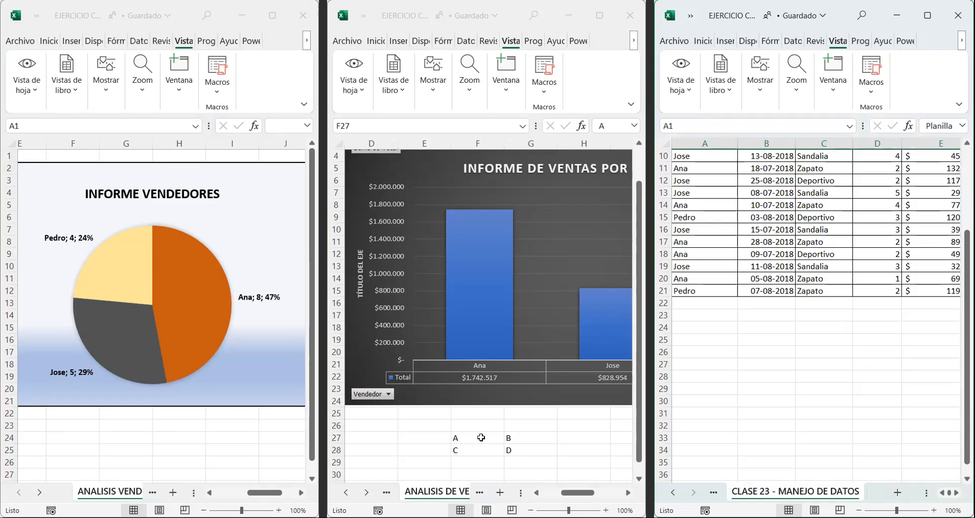
drag(481, 437, 533, 450)
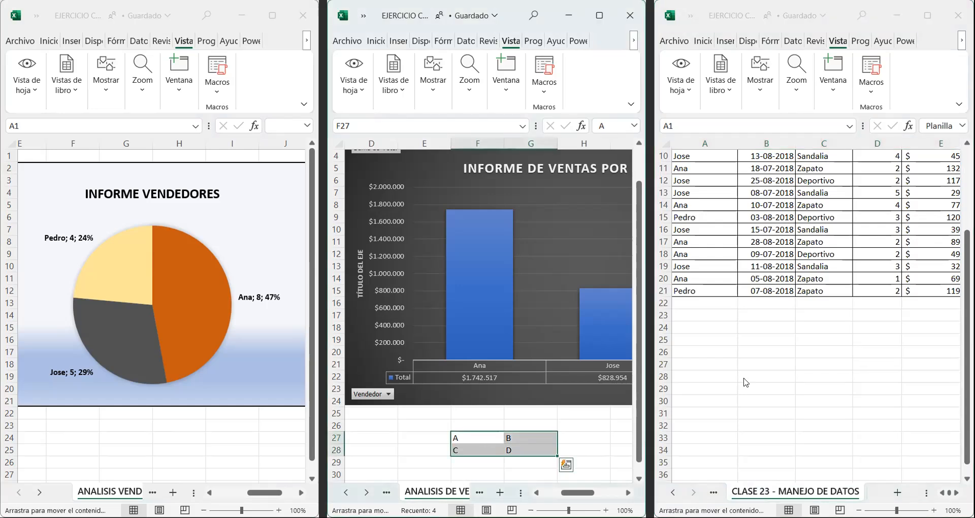
drag(746, 383, 744, 381)
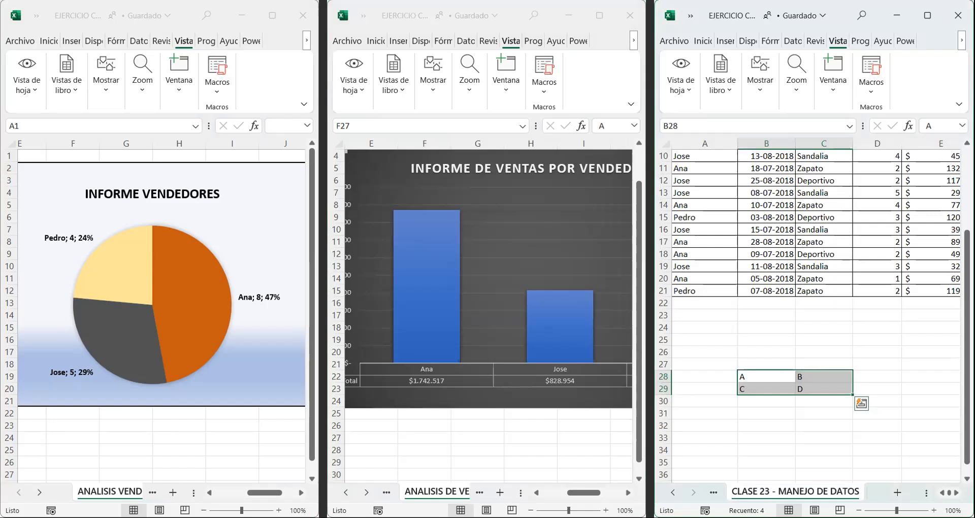
click(368, 493)
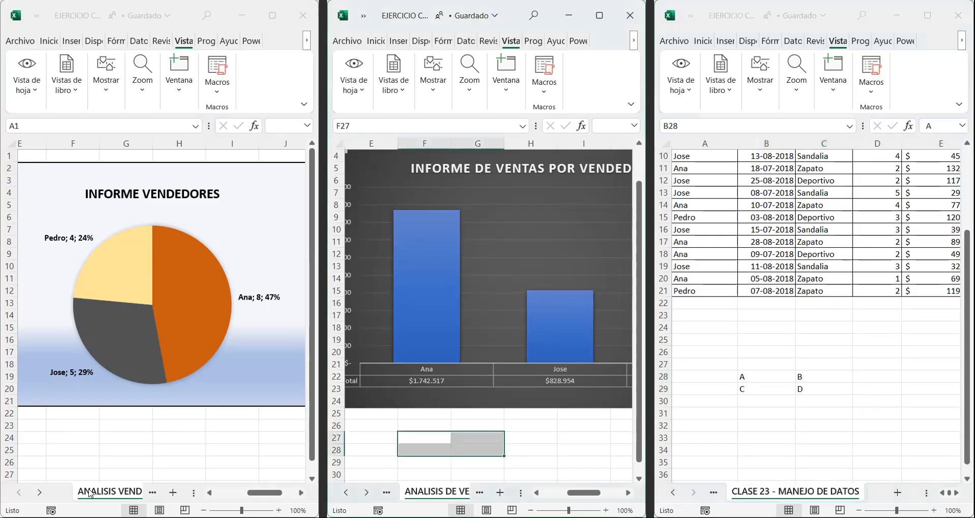
Step: Show the CLASE 23 - MANEJO DE DATOS sheet in the first window and select the range B28:C29
click(41, 493)
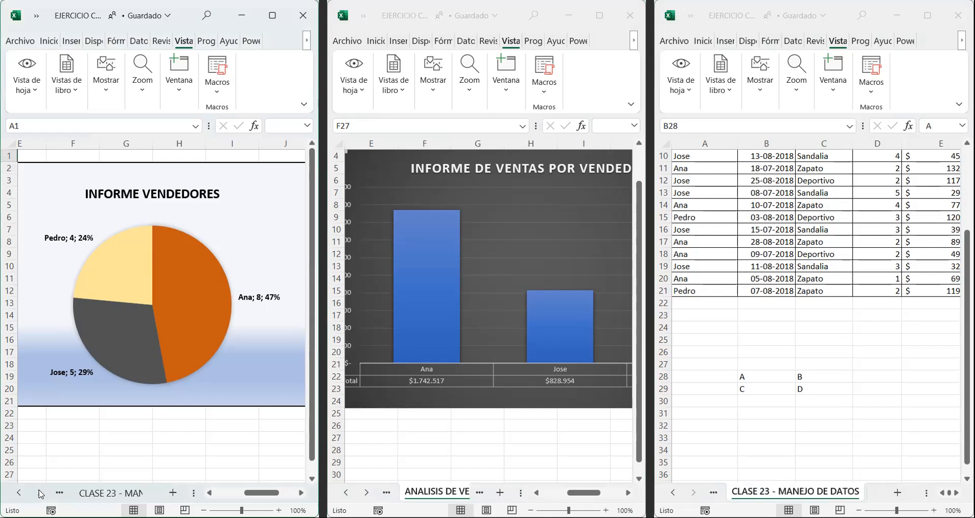
click(105, 494)
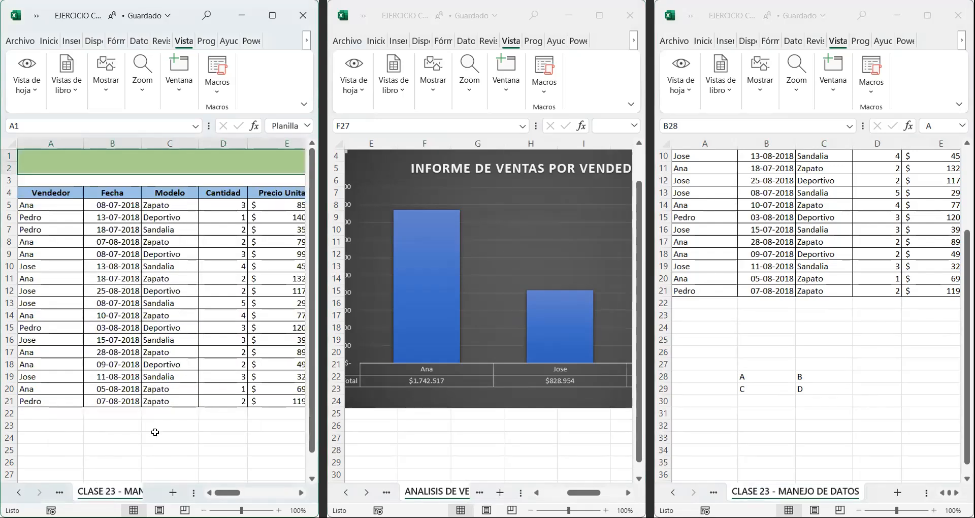
scroll(155, 431, down, 1)
scroll(155, 431, down, 2)
drag(119, 376, 178, 389)
key(ctrl+c)
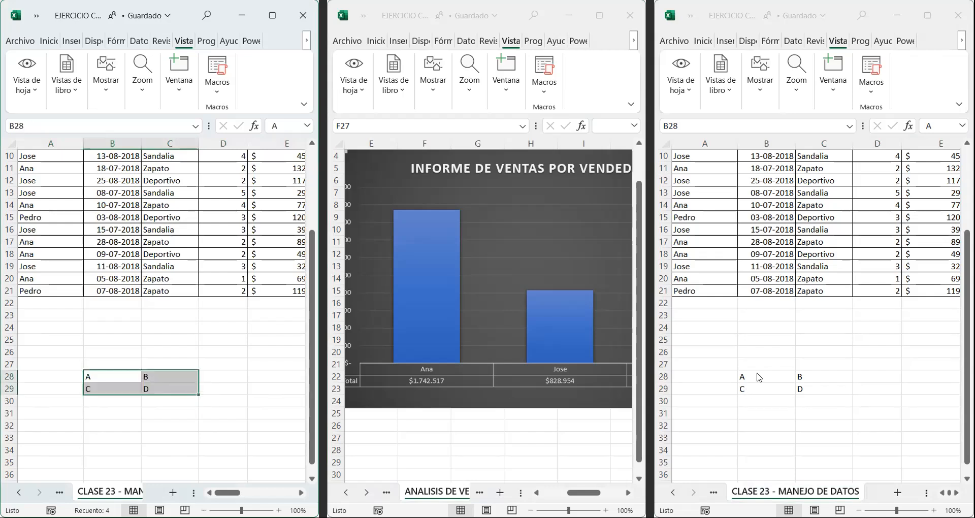
Step: Clear the range B28:C29 in the third window and check the same cells in the first window
click(754, 374)
key(ctrl+v)
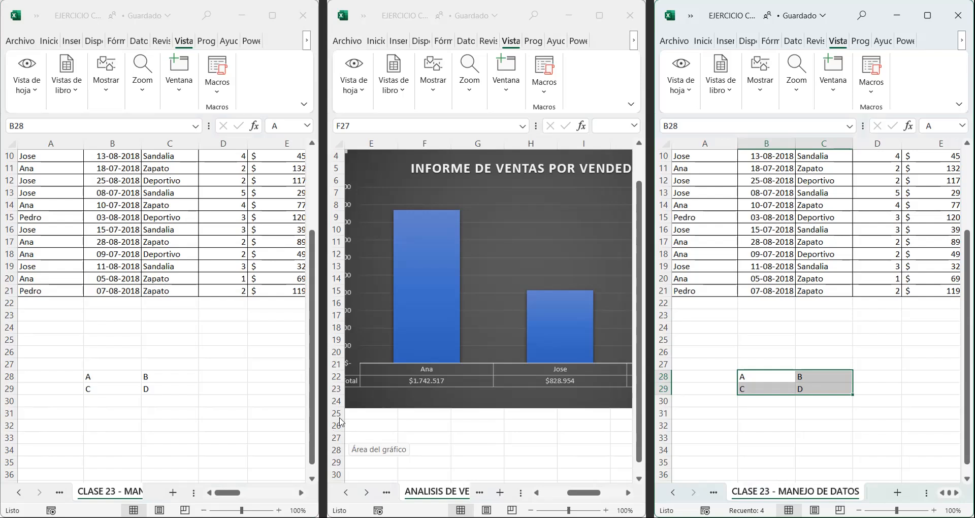
drag(750, 376, 807, 387)
key(Delete)
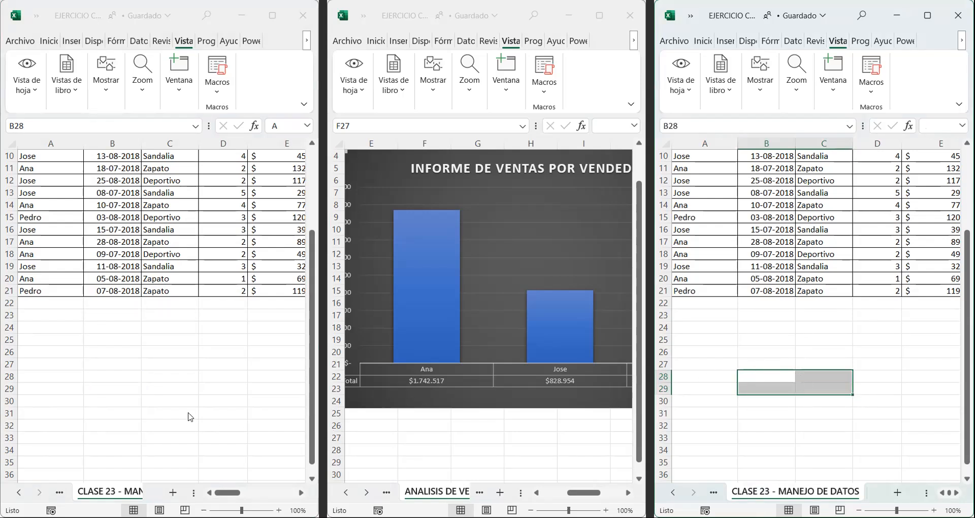
click(118, 383)
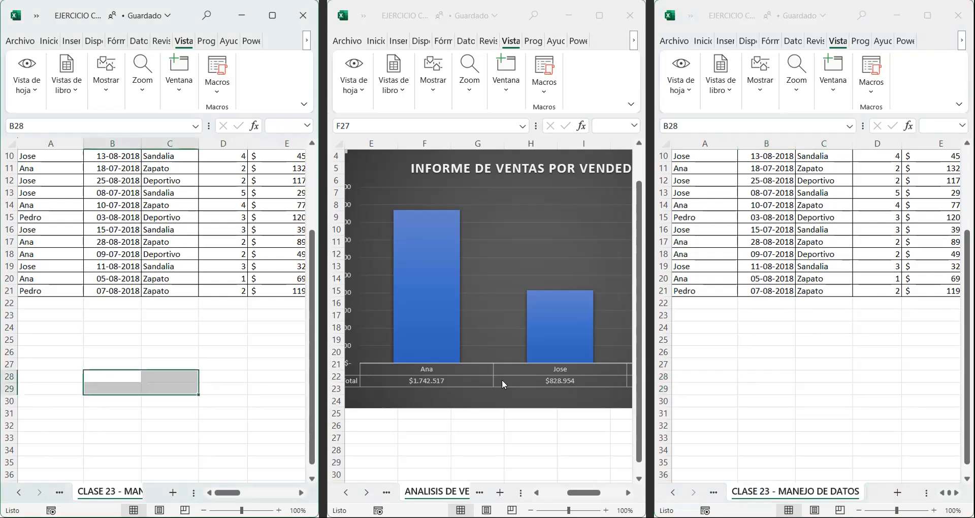
Step: Maximize the second window, which shows the ANALISIS DE VENTAS - VENDEDOR sheet
scroll(502, 384, down, 1)
click(463, 375)
scroll(406, 395, down, 2)
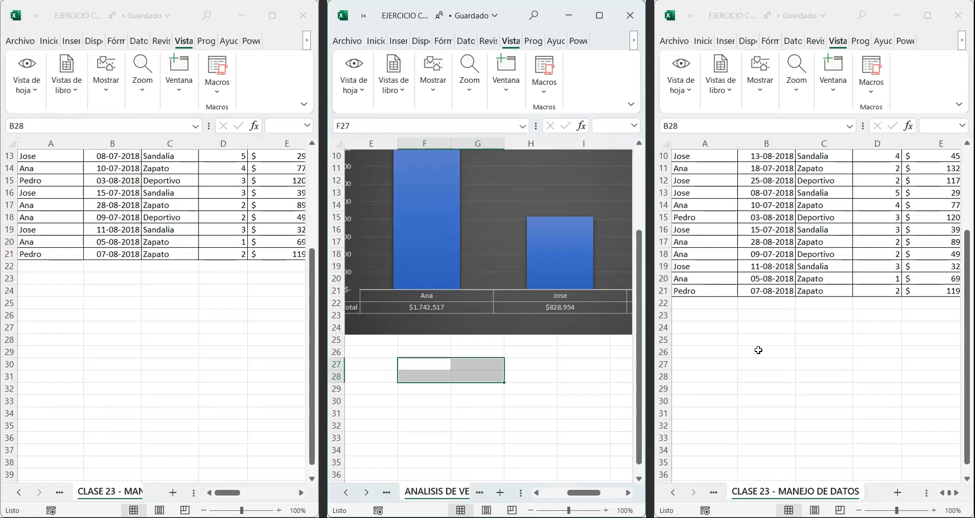
scroll(759, 350, up, 3)
scroll(492, 362, up, 2)
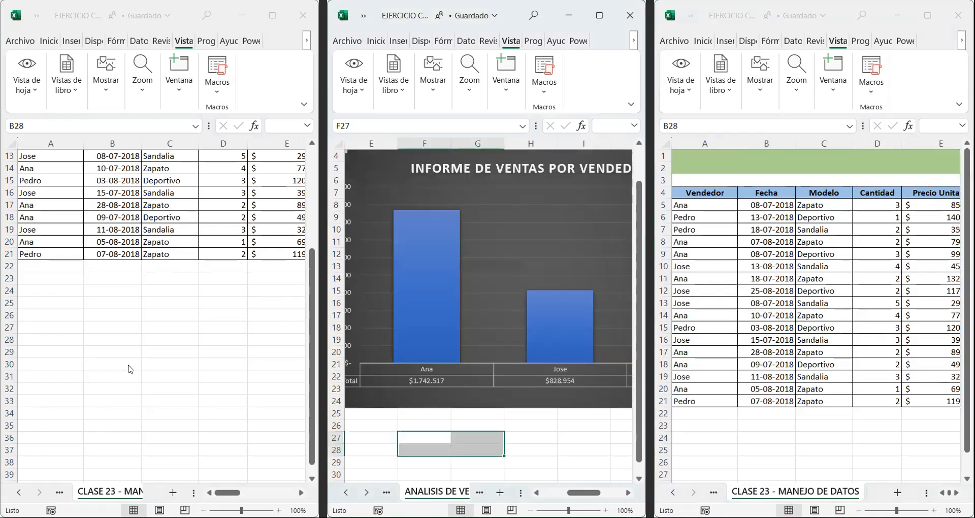
scroll(123, 365, up, 4)
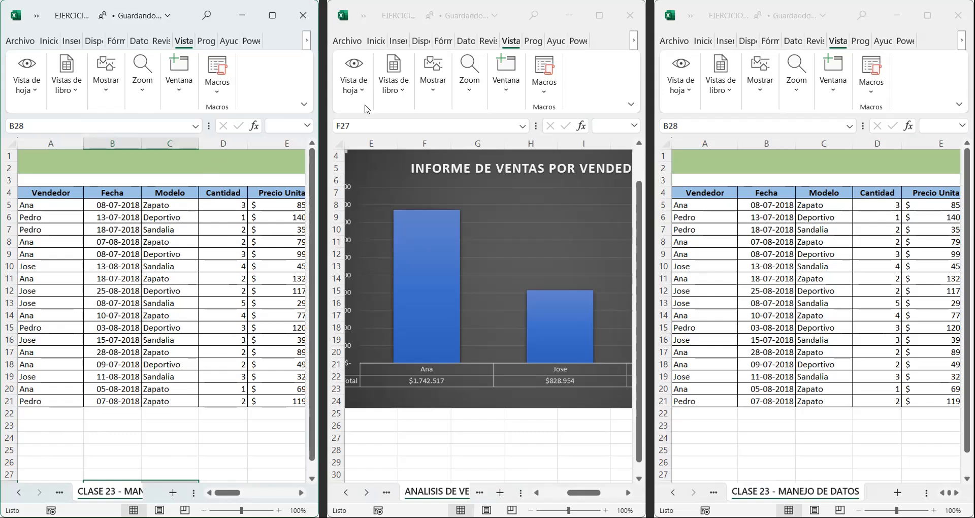
click(593, 22)
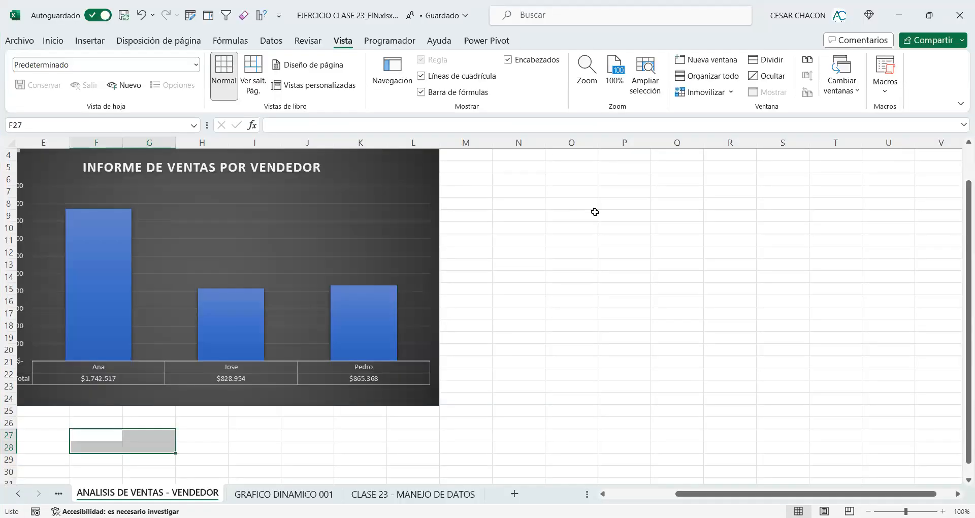
scroll(532, 222, up, 1)
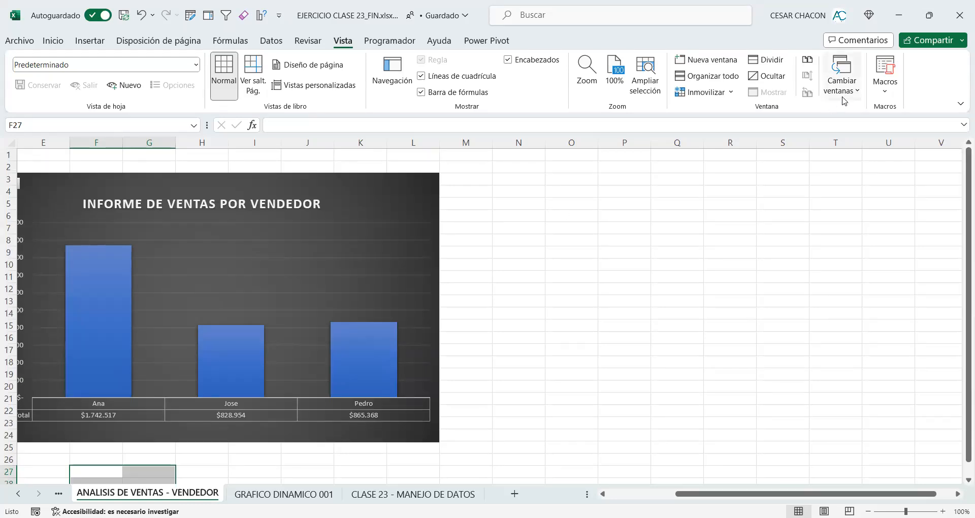
Step: Switch to windows 1 and 3 of EJERCICIO CLASE 23_FIN.xlsx in turn and maximize each
click(846, 94)
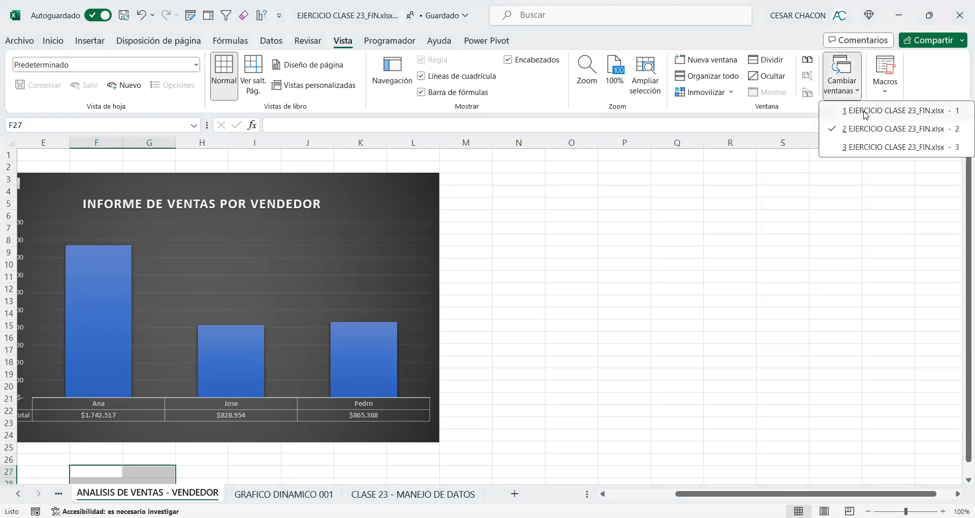
click(866, 111)
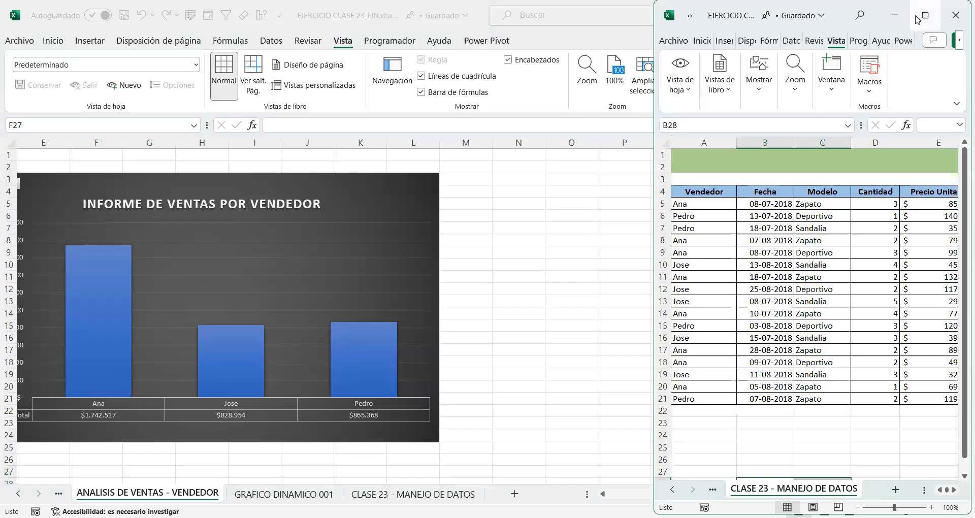
click(924, 17)
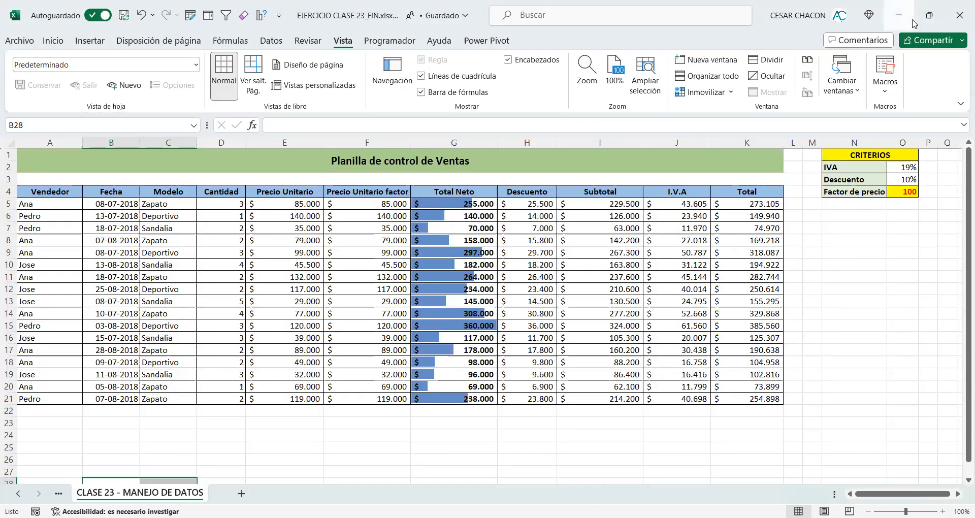
click(832, 82)
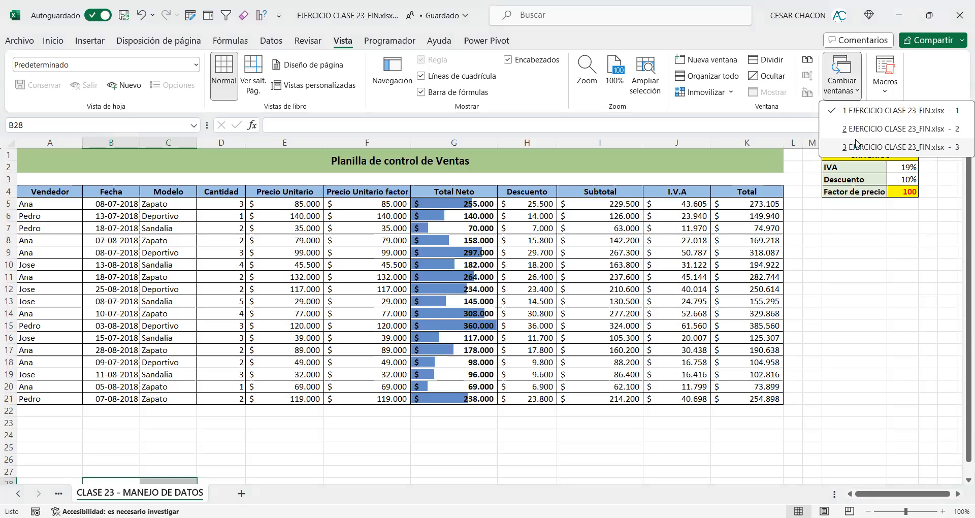
click(857, 147)
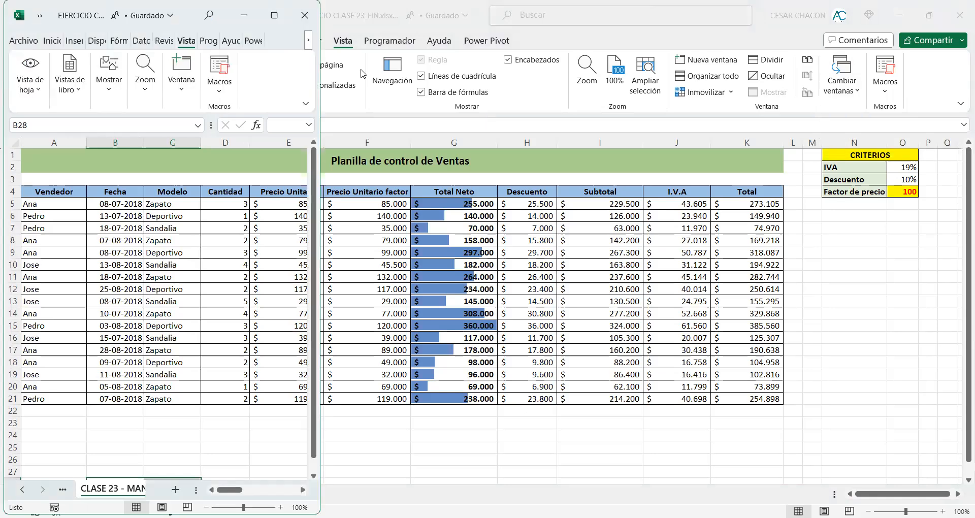
click(274, 16)
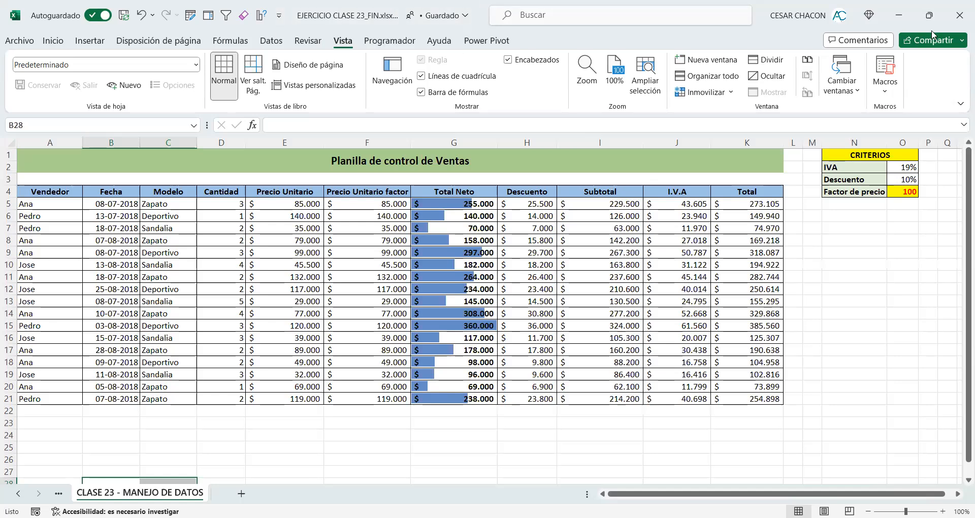
Step: Close workbook windows 3 and 1, keeping the ANALISIS DE VENTAS - VENDEDOR window, and check the list of open windows
click(948, 25)
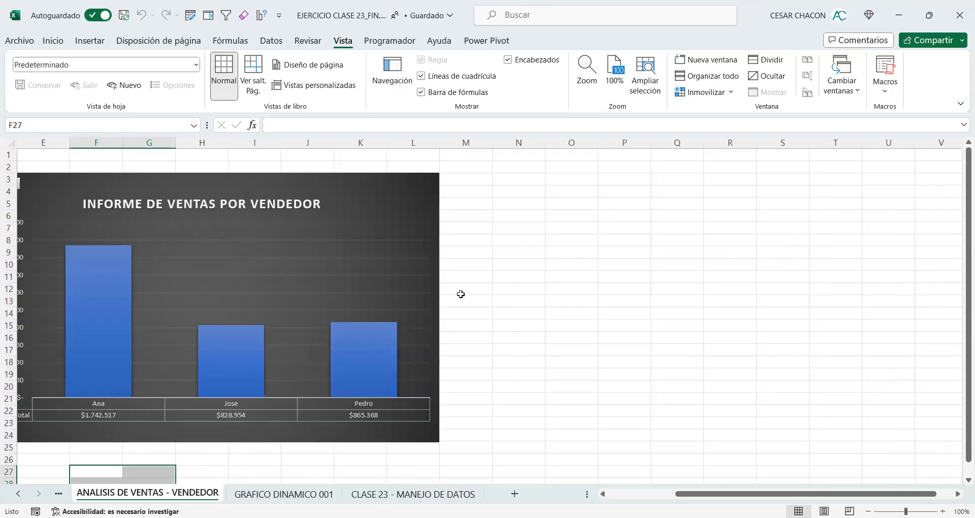
drag(737, 495, 661, 492)
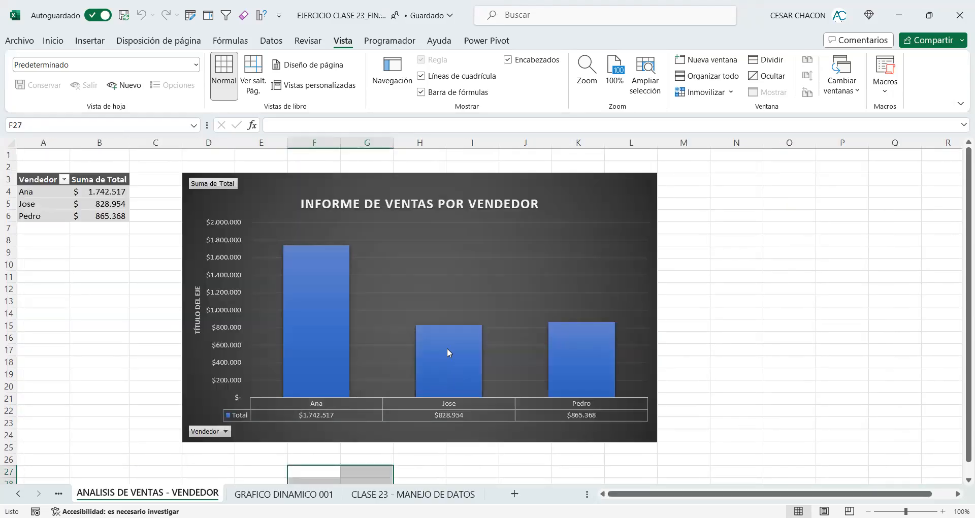
click(831, 96)
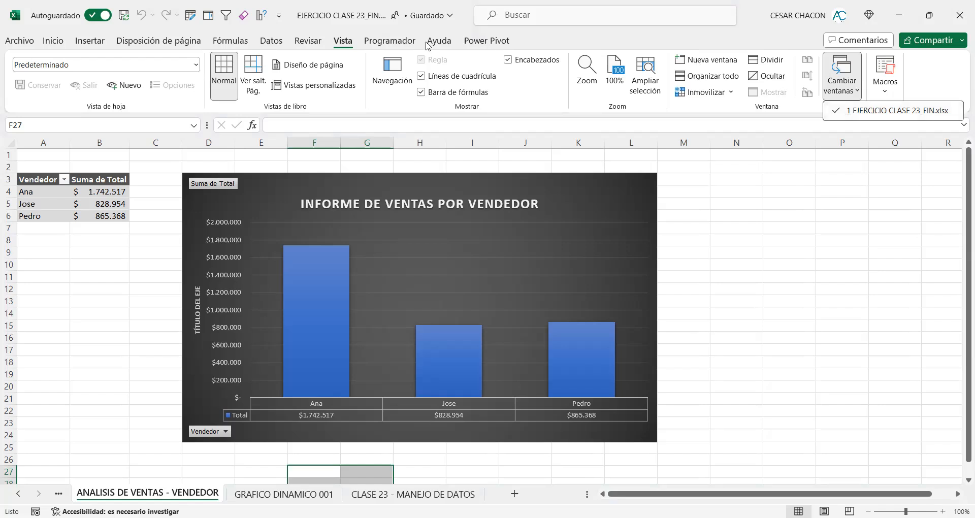
Step: Open a second window of the workbook and arrange only the active workbook's windows vertically
click(697, 64)
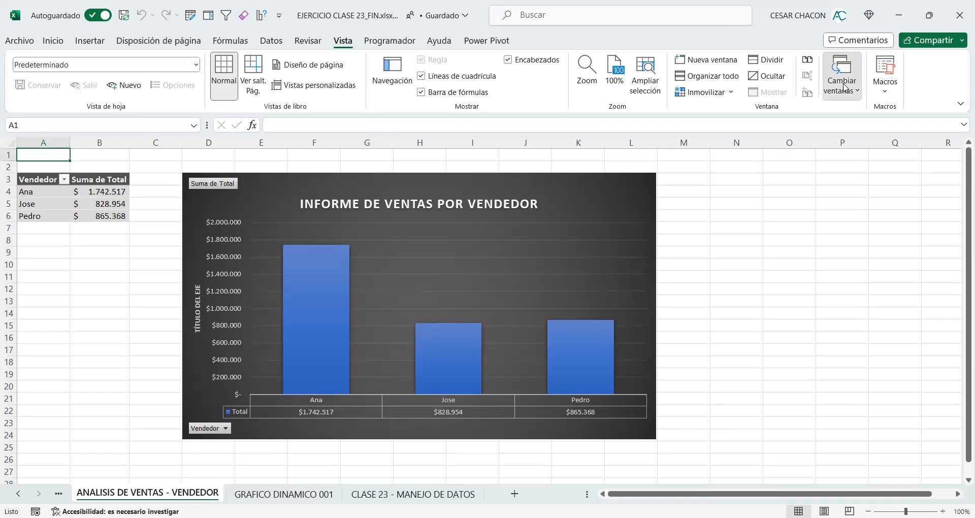
click(845, 87)
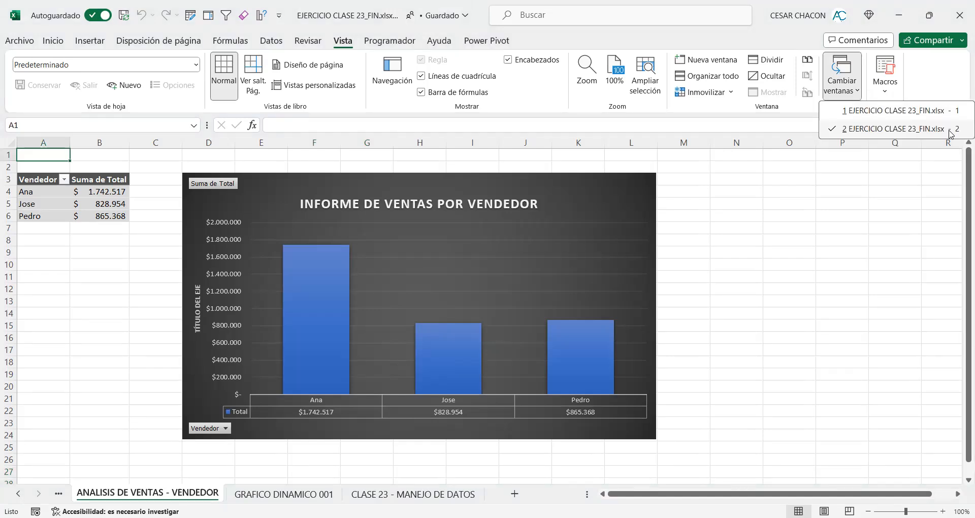
click(725, 80)
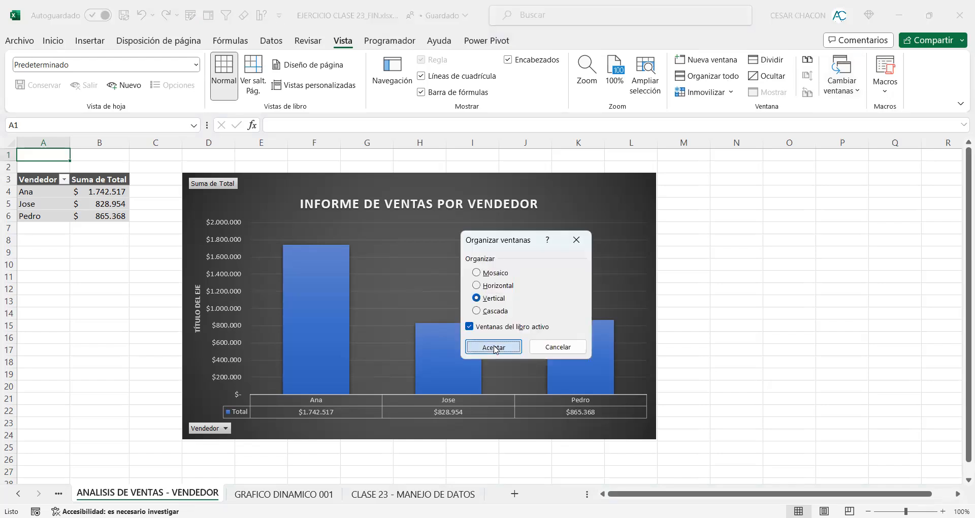
click(493, 347)
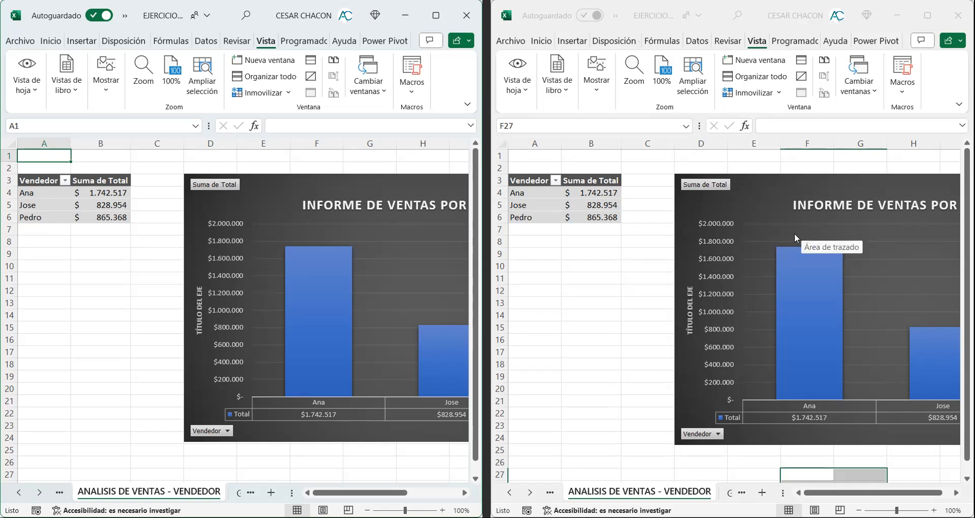
Step: Show the ANALISIS VENDEDORES pie chart in the first window and the INFORME DE VENTAS POR VENDEDOR chart in the second
click(18, 492)
click(18, 492)
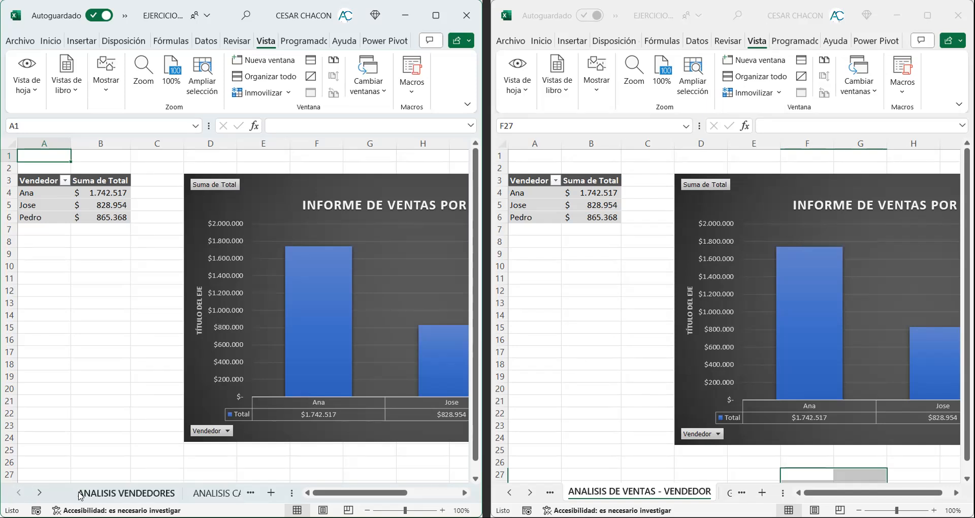
click(126, 492)
drag(373, 495, 409, 495)
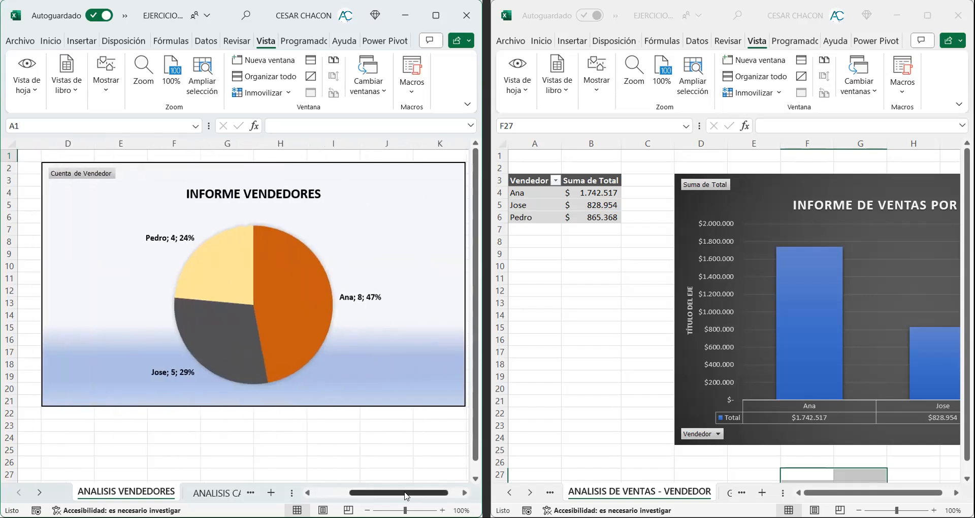
click(542, 495)
drag(884, 494, 877, 494)
scroll(766, 380, down, 1)
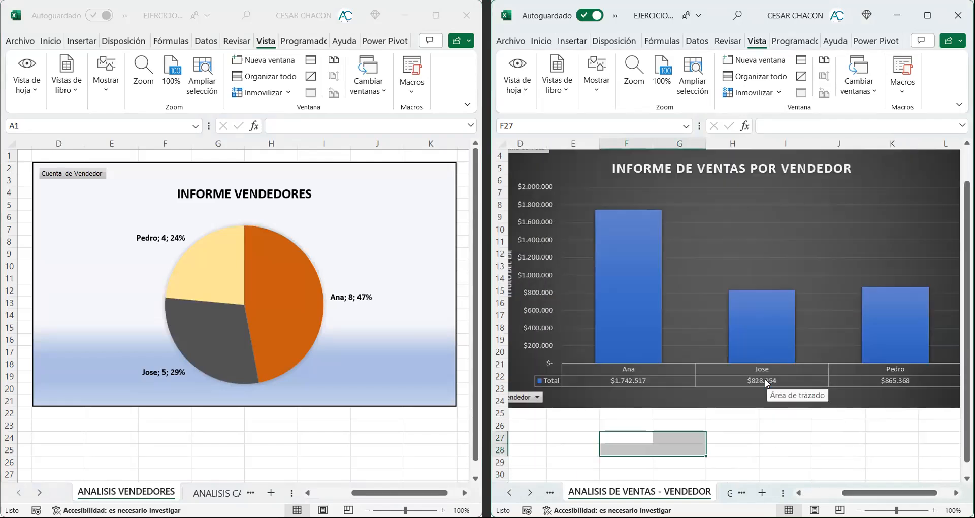
mouse_move(795, 378)
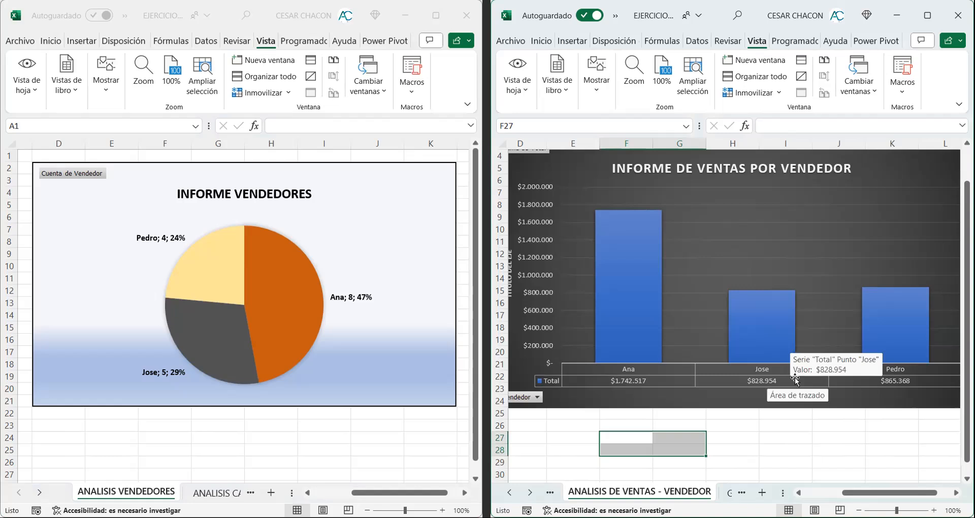
Step: Switch the first window to the ANALISIS CANTIDADES VENDIDAS sheet and show its full SUMA DE CANTIDAD POR VENDEDOR chart
click(207, 492)
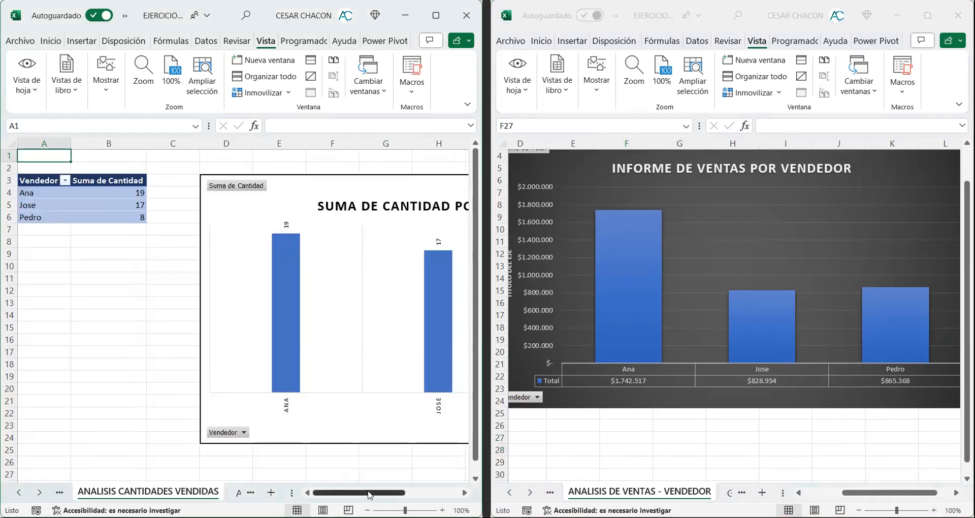
scroll(370, 493, right, 3)
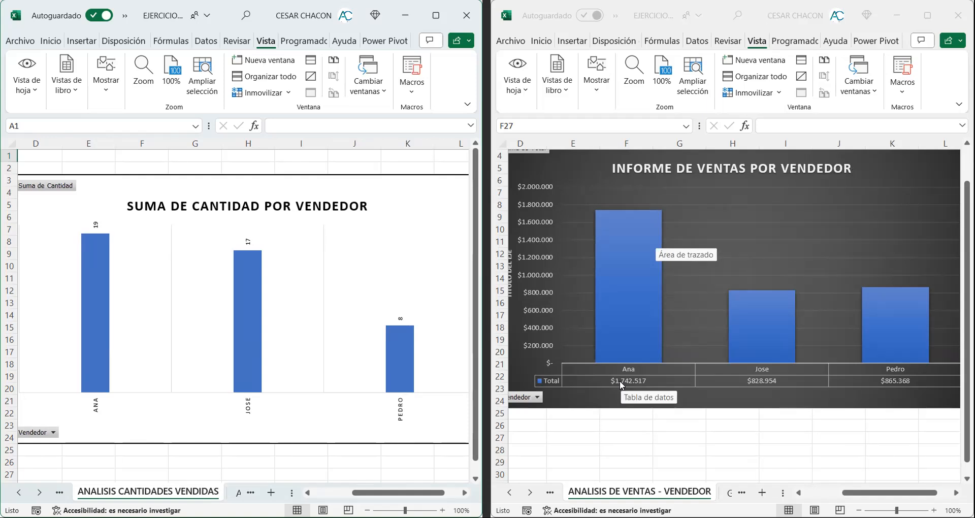
mouse_move(98, 274)
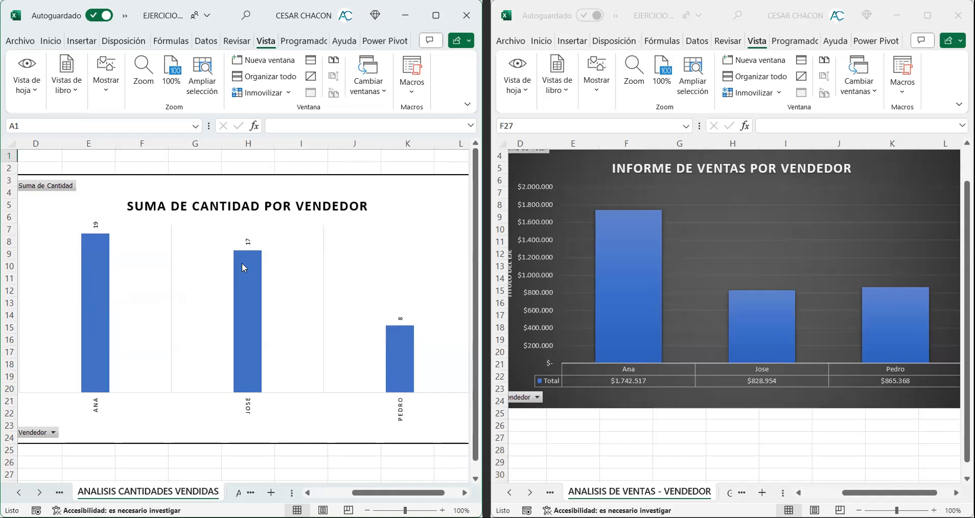
Step: Compare each seller's bar in the SUMA DE CANTIDAD POR VENDEDOR chart with the matching bar in the INFORME DE VENTAS POR VENDEDOR chart
mouse_move(752, 325)
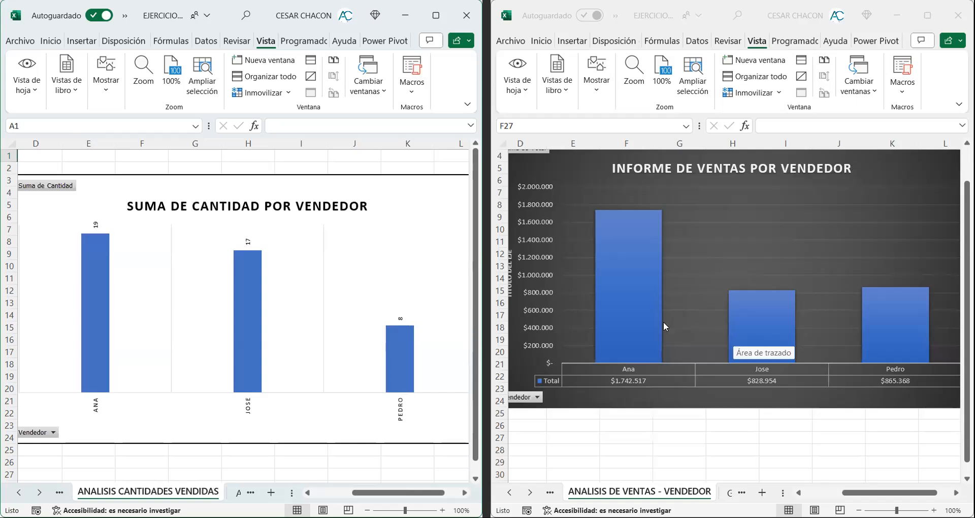
mouse_move(601, 315)
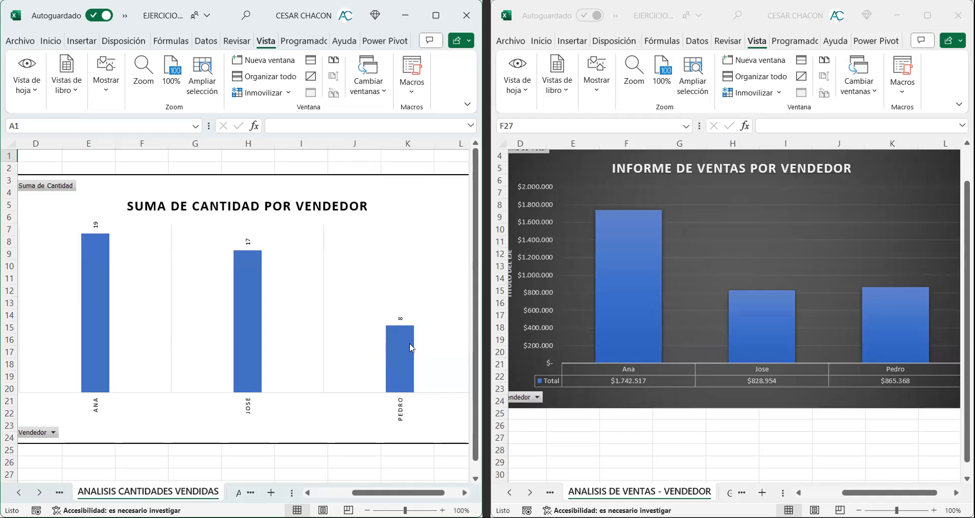
mouse_move(411, 348)
mouse_move(914, 323)
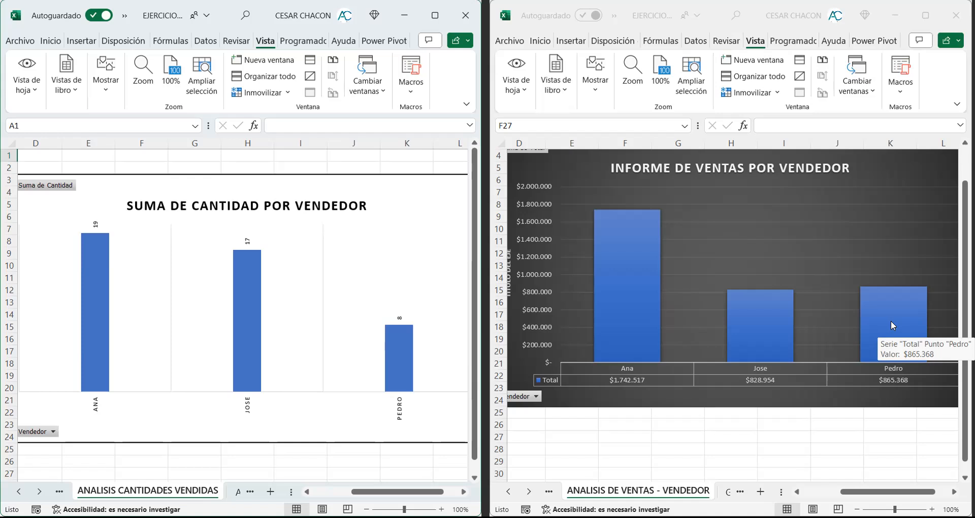
mouse_move(779, 327)
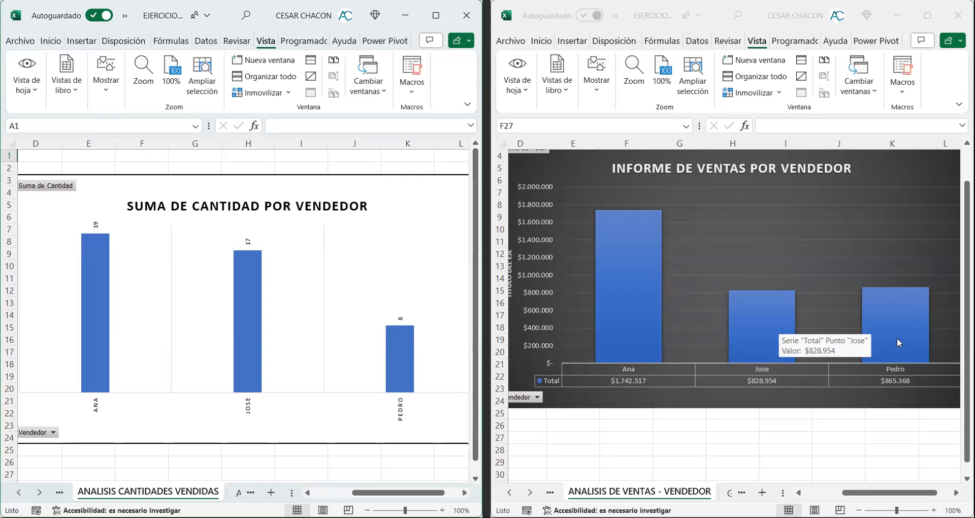
mouse_move(897, 337)
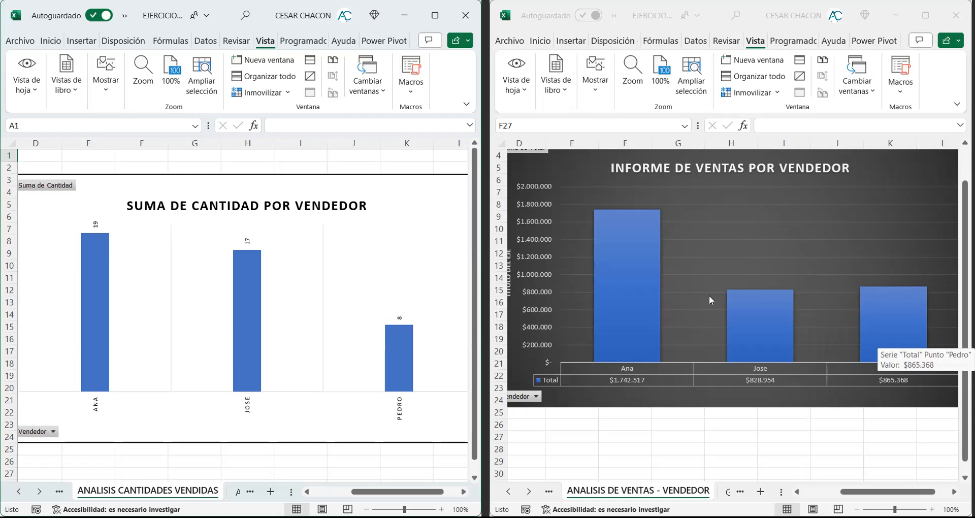
mouse_move(625, 232)
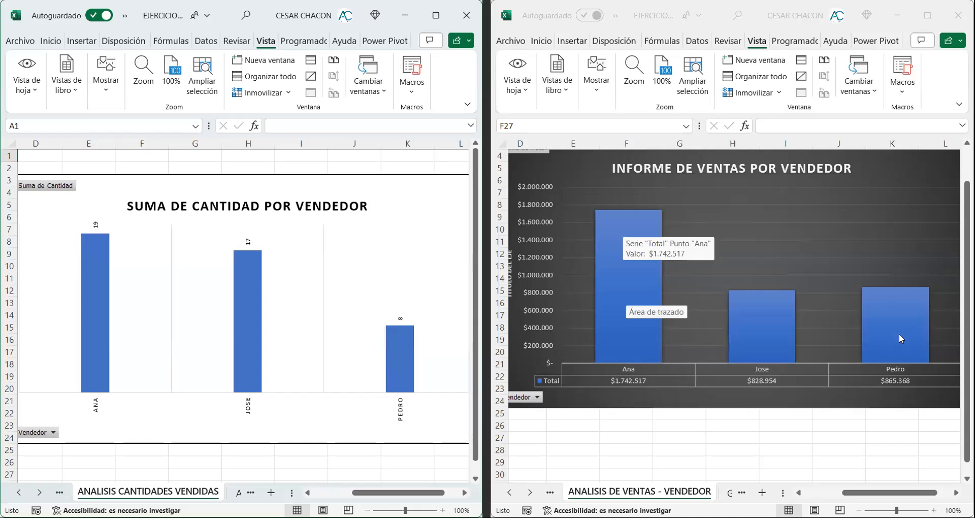
mouse_move(900, 338)
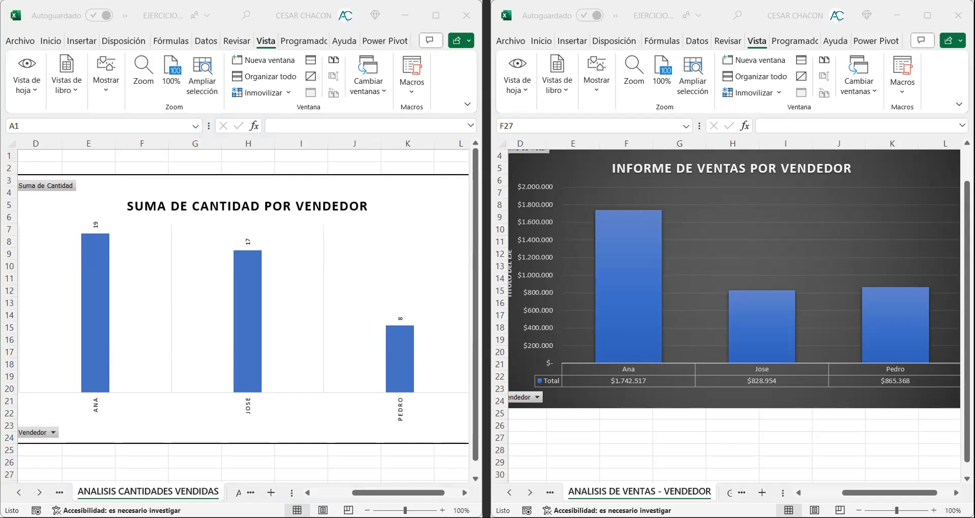
Step: In the second window, paste the copied screenshot of both arranged windows at cell A26 of the ANALISIS VENDEDORES sheet, below the pie chart
key(alt+Tab)
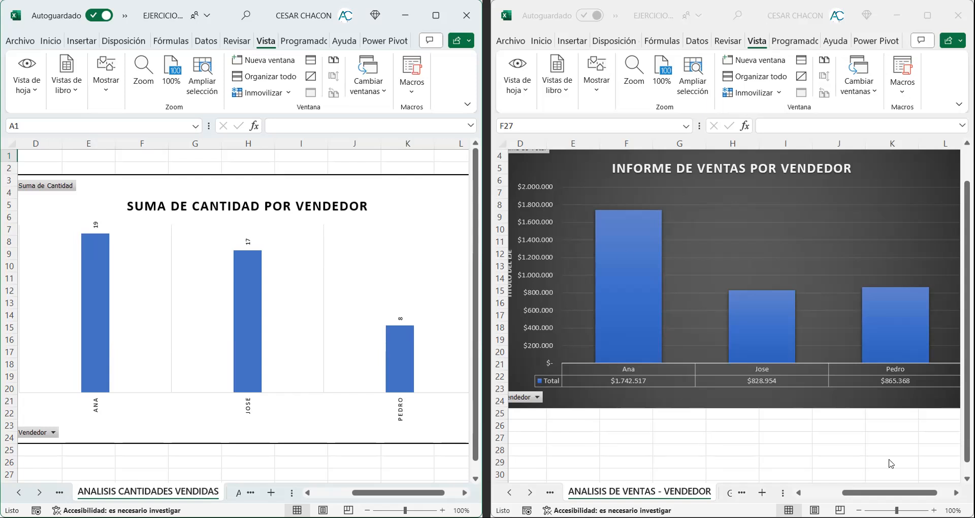
click(876, 492)
drag(876, 493, 839, 493)
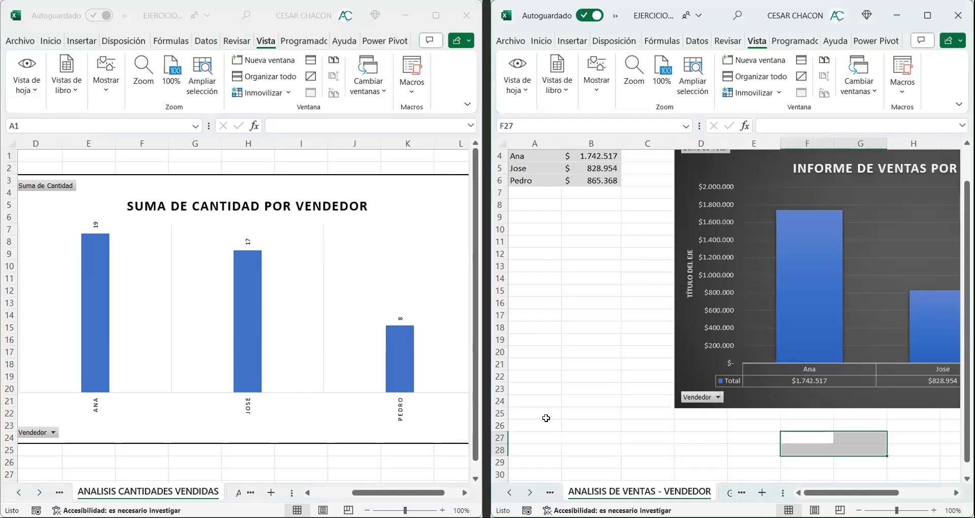
click(513, 491)
click(515, 492)
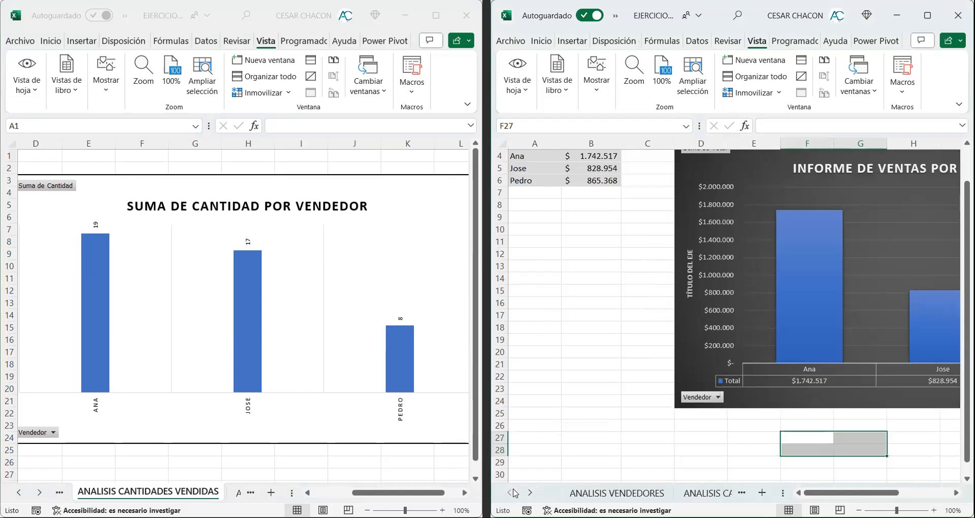
click(576, 495)
scroll(554, 360, down, 3)
scroll(554, 360, down, 2)
click(547, 278)
key(ctrl+v)
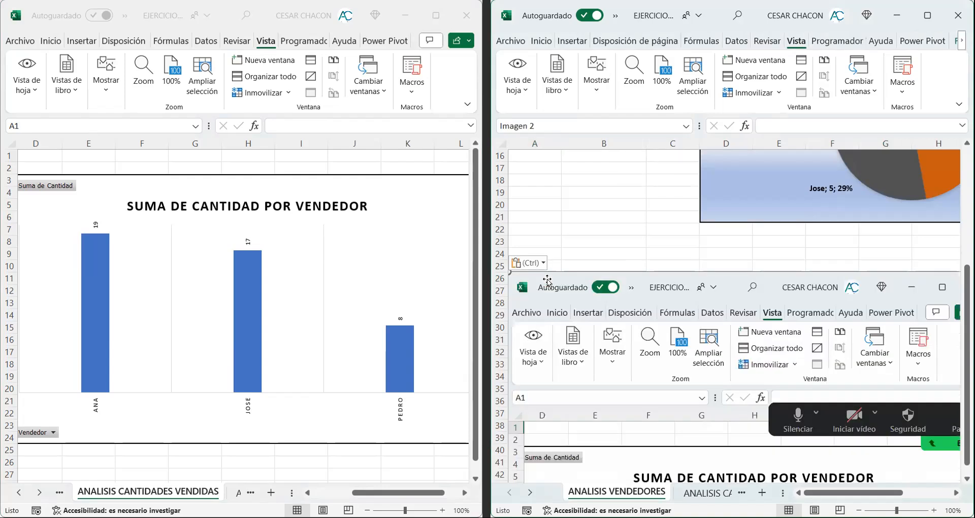
Step: Maximize the second window and examine the pasted screenshot, comparing its quantity chart with its sales chart down to the sheet names
scroll(693, 281, down, 3)
scroll(694, 280, down, 1)
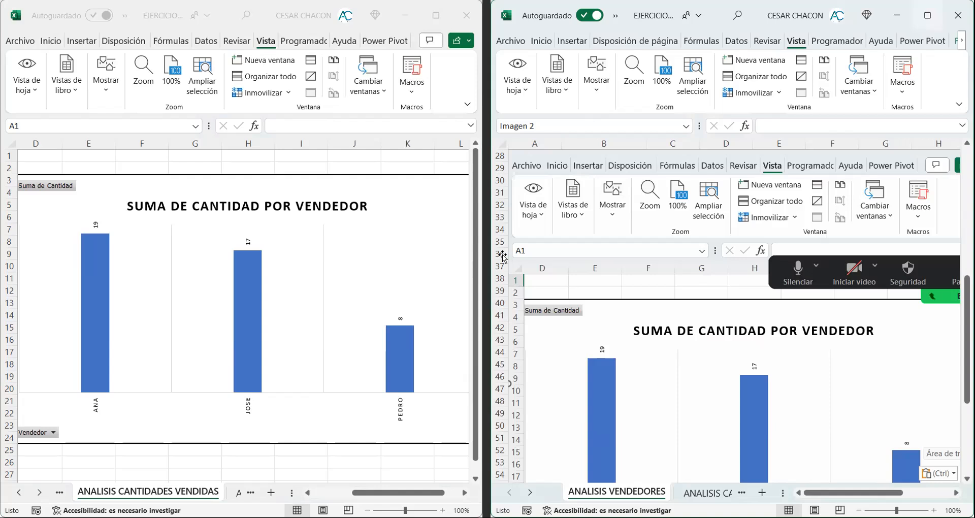
scroll(503, 256, down, 2)
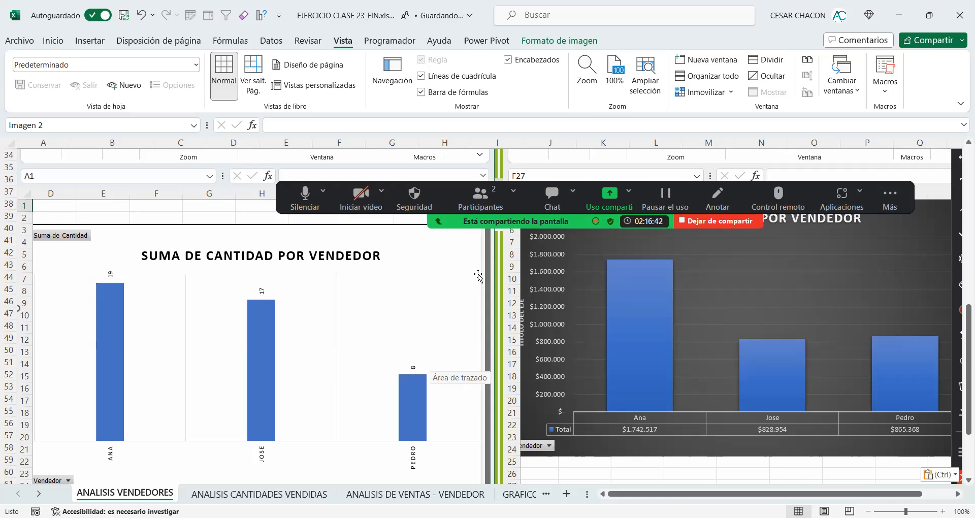
scroll(478, 276, down, 1)
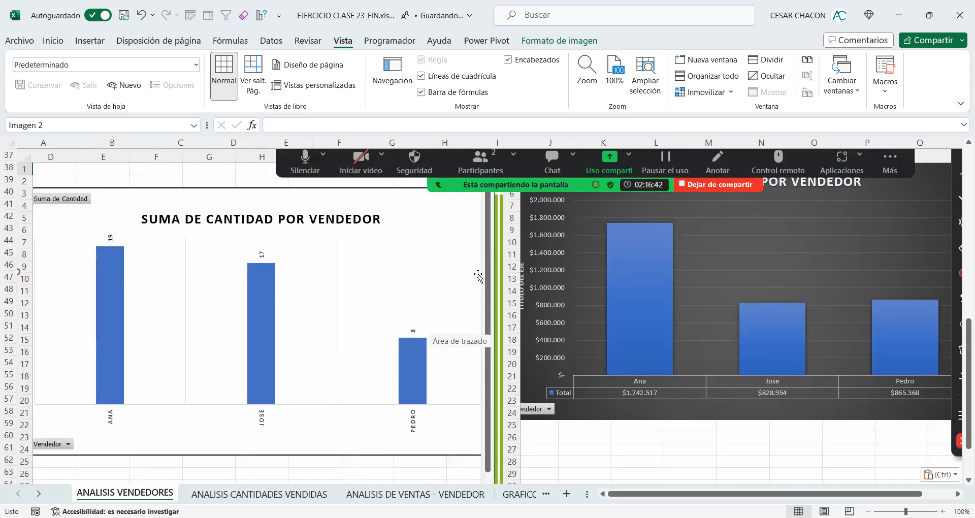
scroll(478, 276, down, 1)
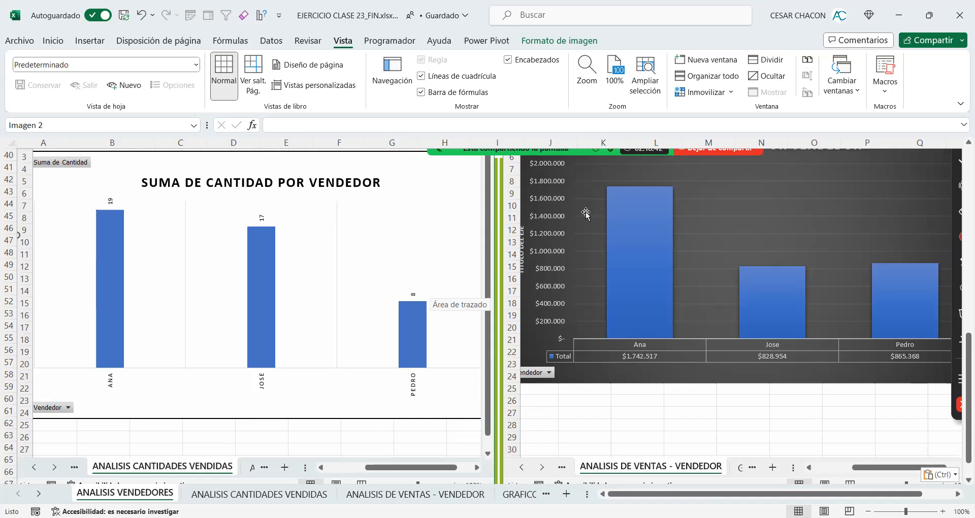
scroll(517, 269, down, 1)
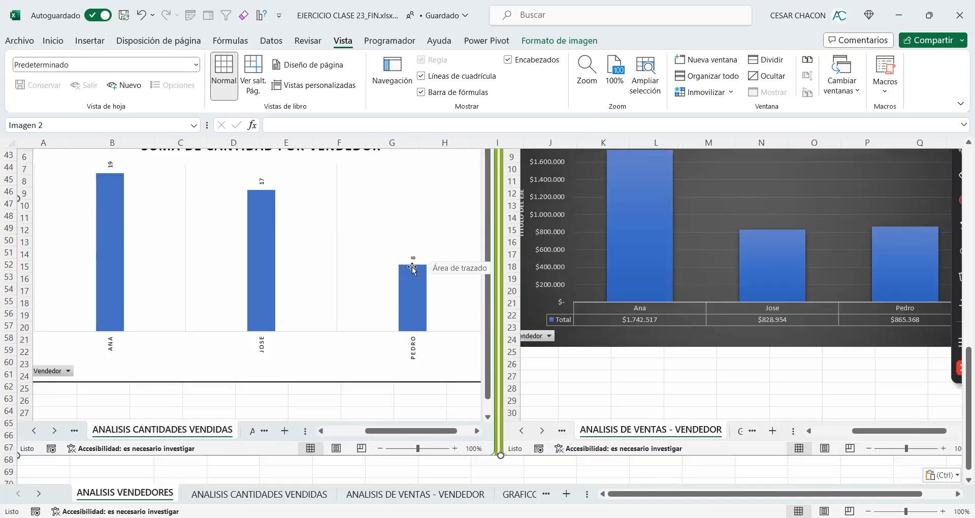
scroll(504, 265, up, 2)
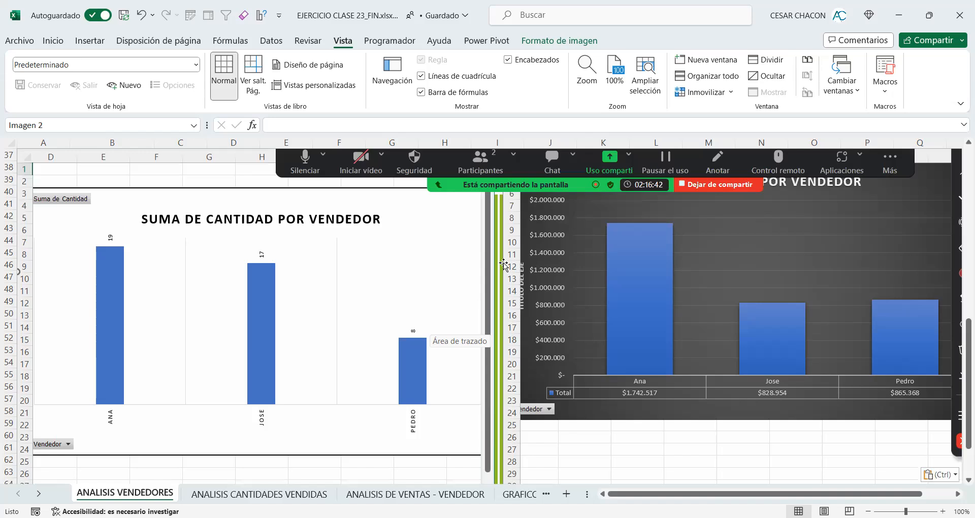
scroll(504, 264, down, 3)
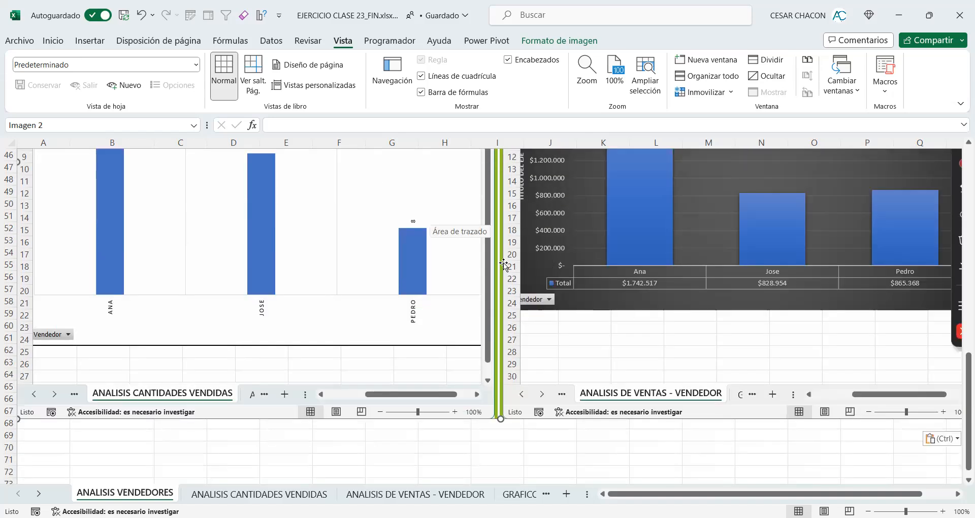